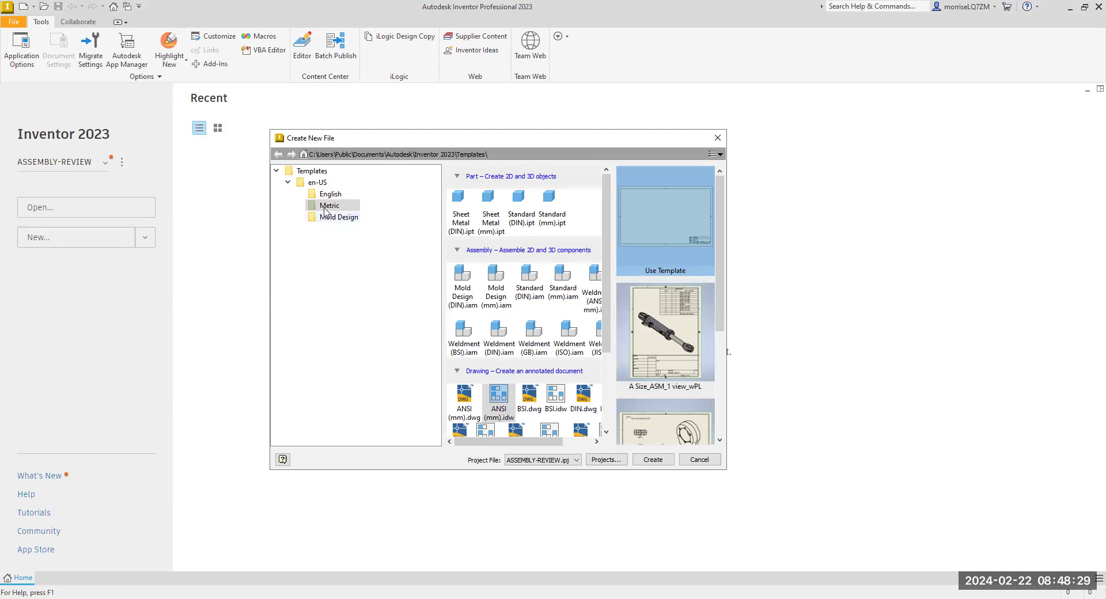
Step: Create a new part from the English Standard (in).ipt template
click(332, 195)
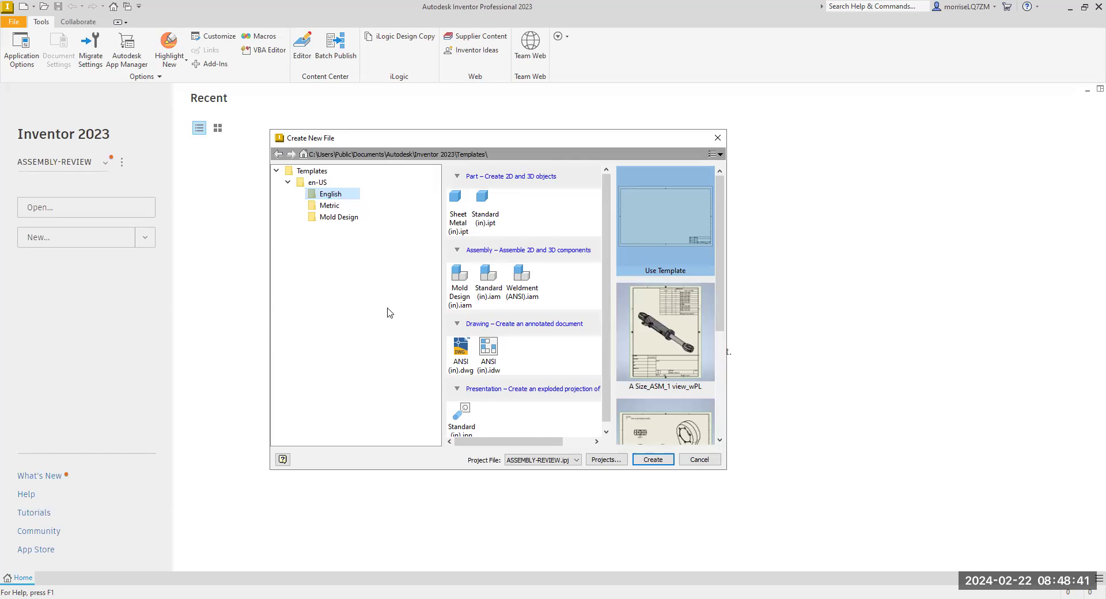
click(493, 224)
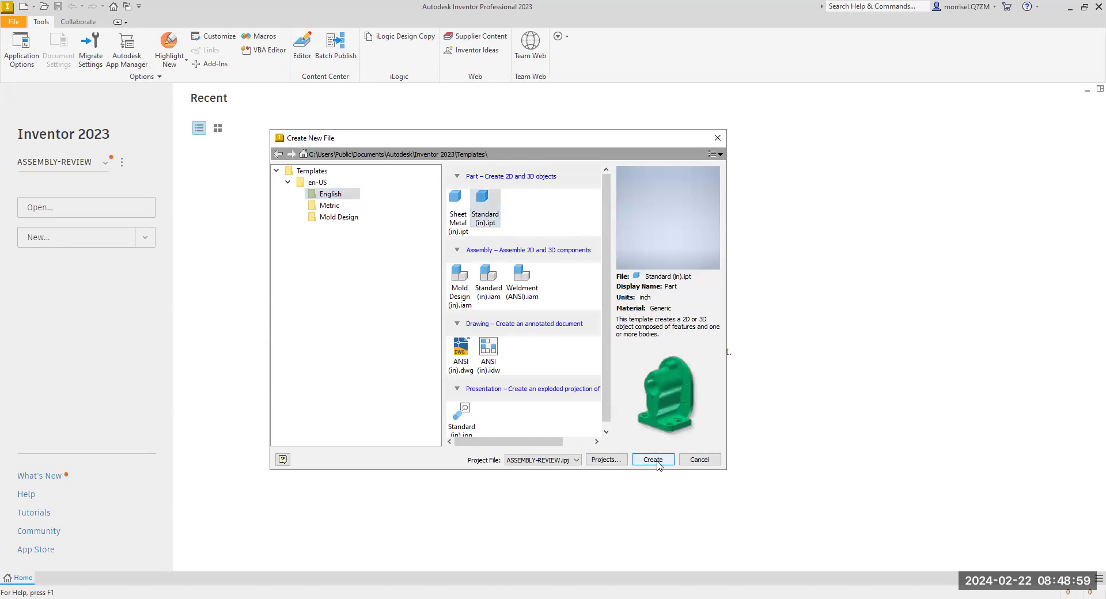
click(653, 460)
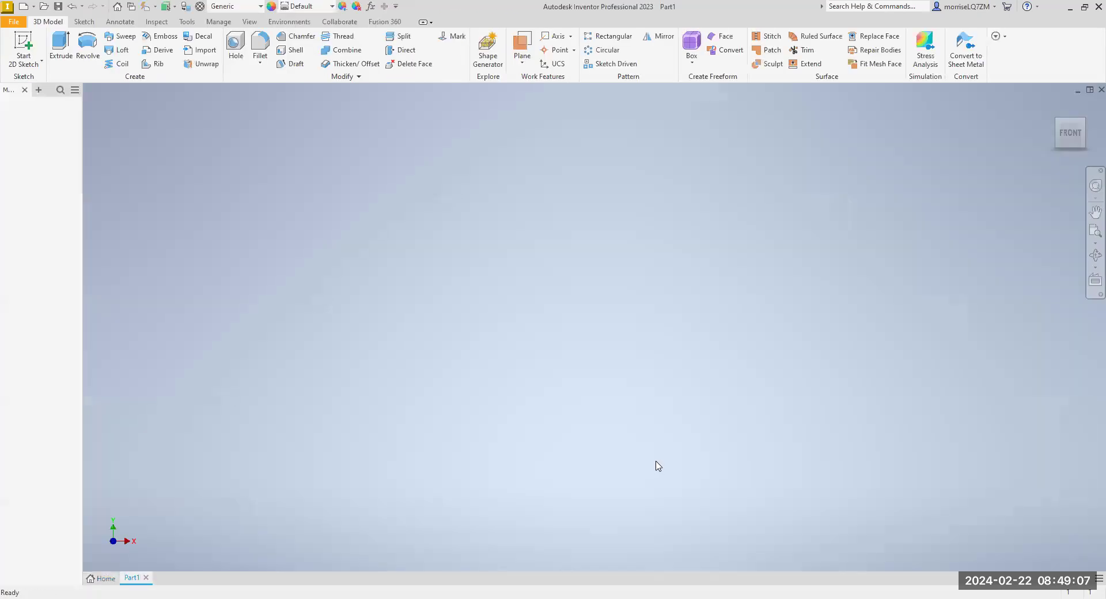
Step: Start Sketch1, a 2D sketch on the vertical XY front origin plane
click(21, 63)
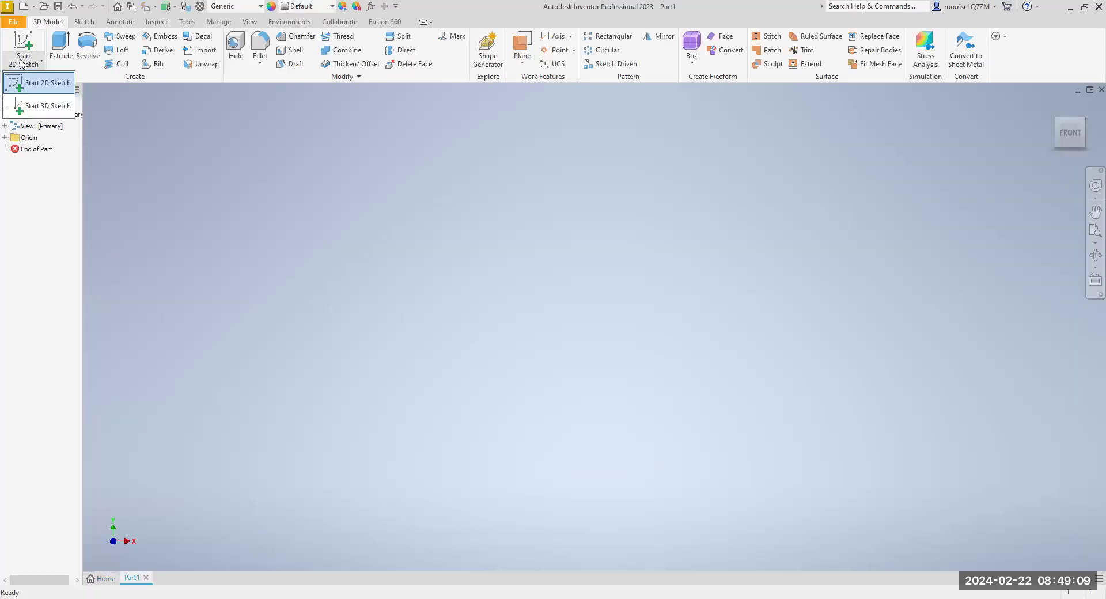
click(41, 86)
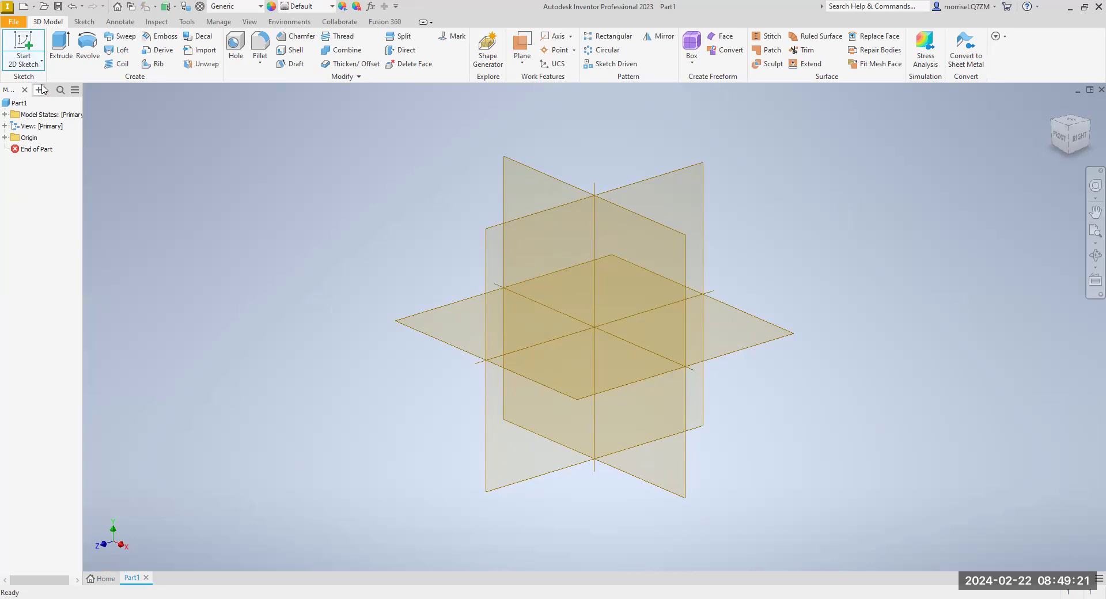
key(s)
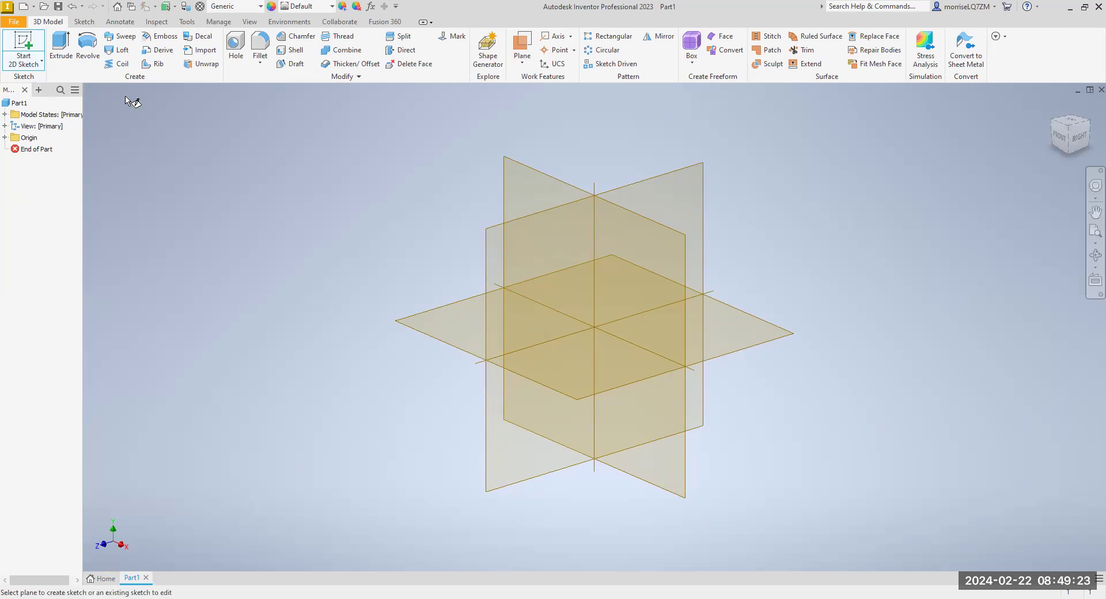
click(512, 188)
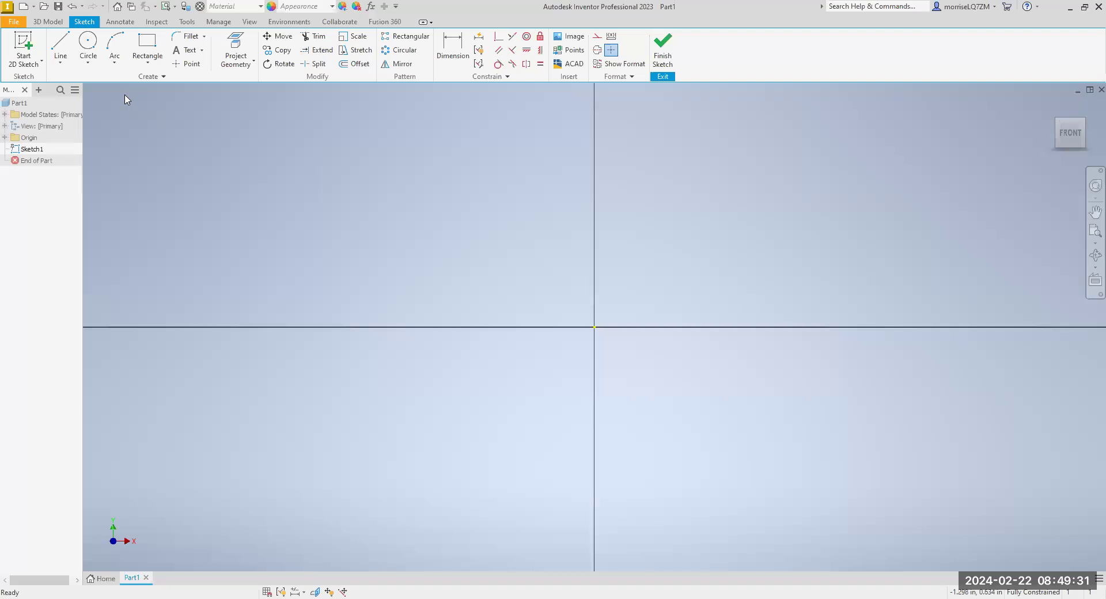
click(149, 64)
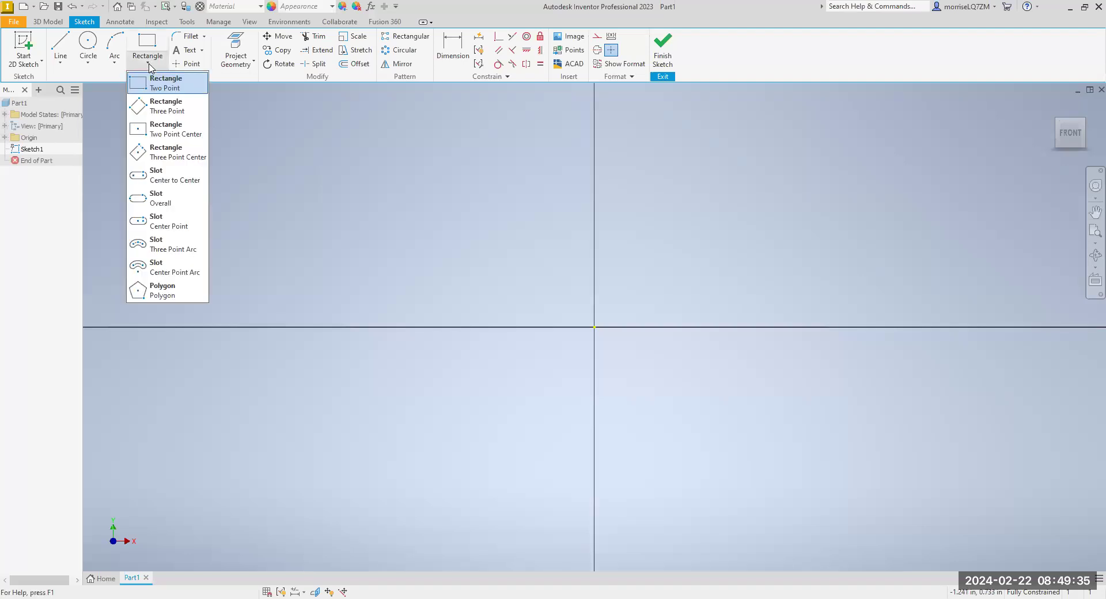
Step: Draw a 2 in by 2 in center-point rectangle anchored at the origin
click(164, 132)
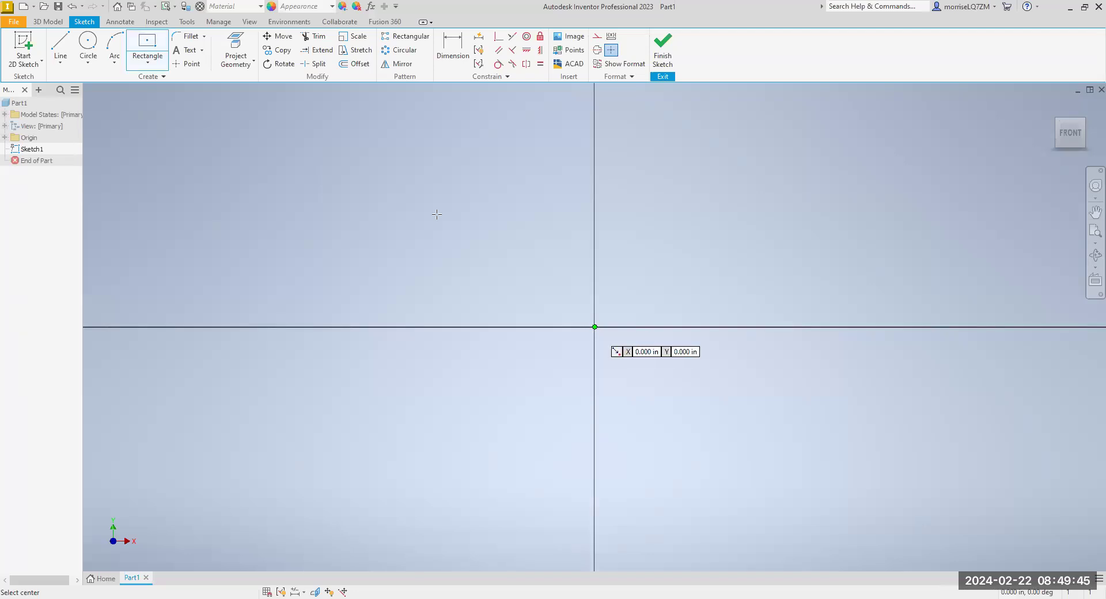
key(Return)
key(Tab)
key(Tab)
key(Tab)
key(Tab)
key(Tab)
key(Tab)
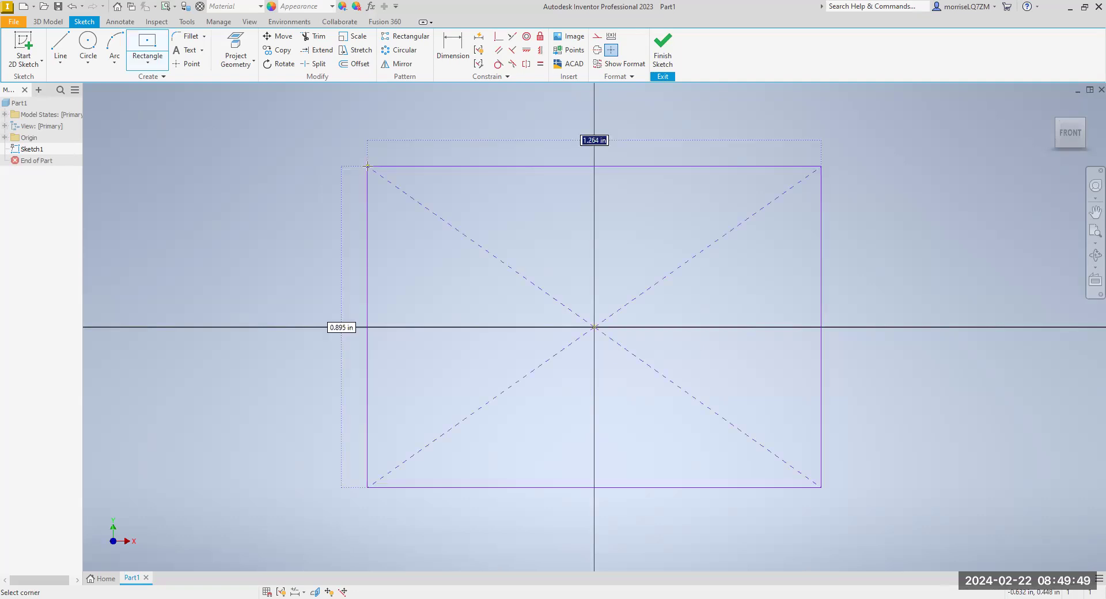
key(Tab)
key(Tab)
key(Tab)
key(Tab)
key(Tab)
key(Tab)
key(Tab)
key(Tab)
key(Tab)
key(Tab)
key(Tab)
key(Tab)
key(Tab)
key(Tab)
text(2)
key(Tab)
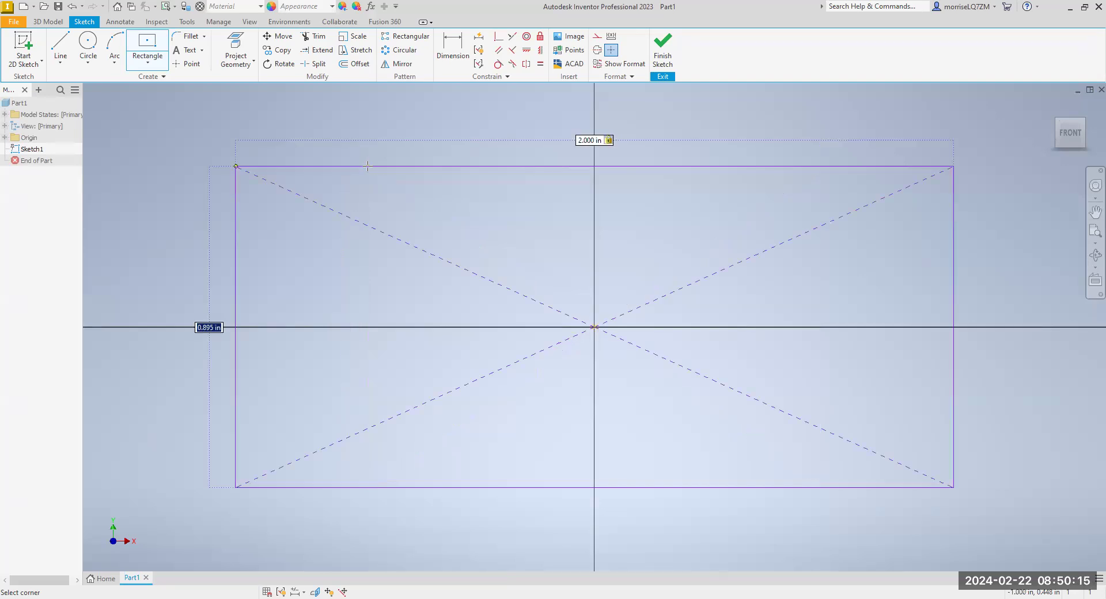
text(2)
key(Tab)
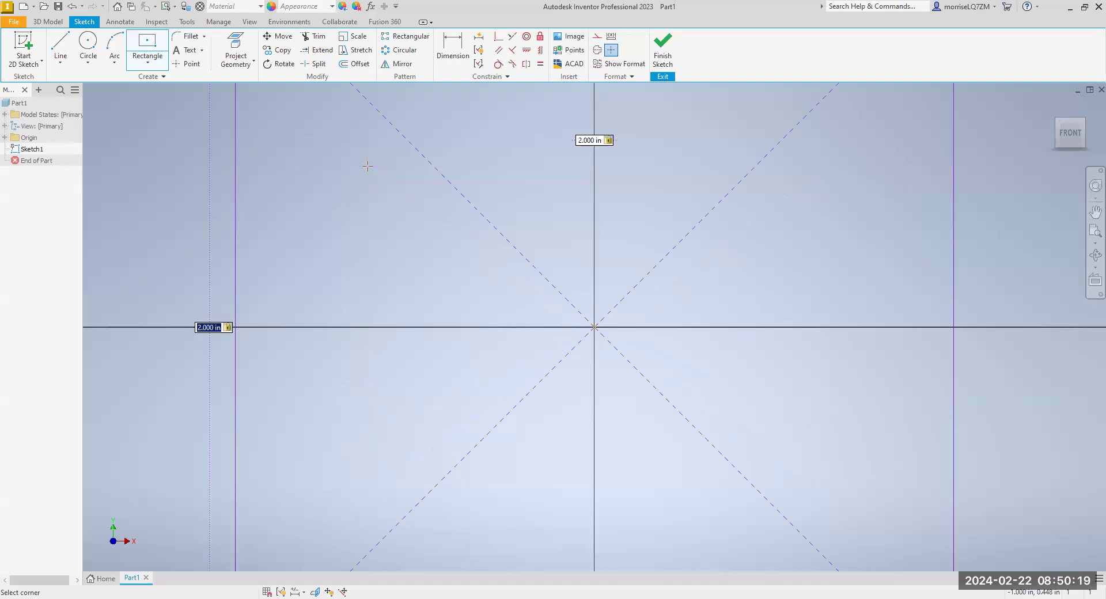
key(Return)
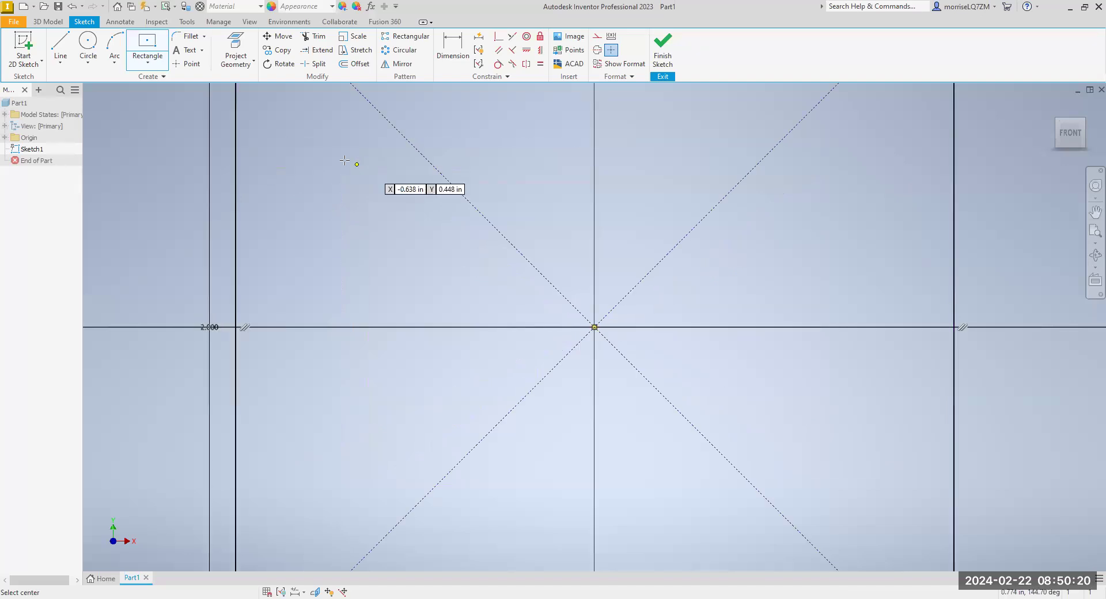
Step: End the rectangle tool and finish Sketch1, returning to 3D modelling
right_click(161, 161)
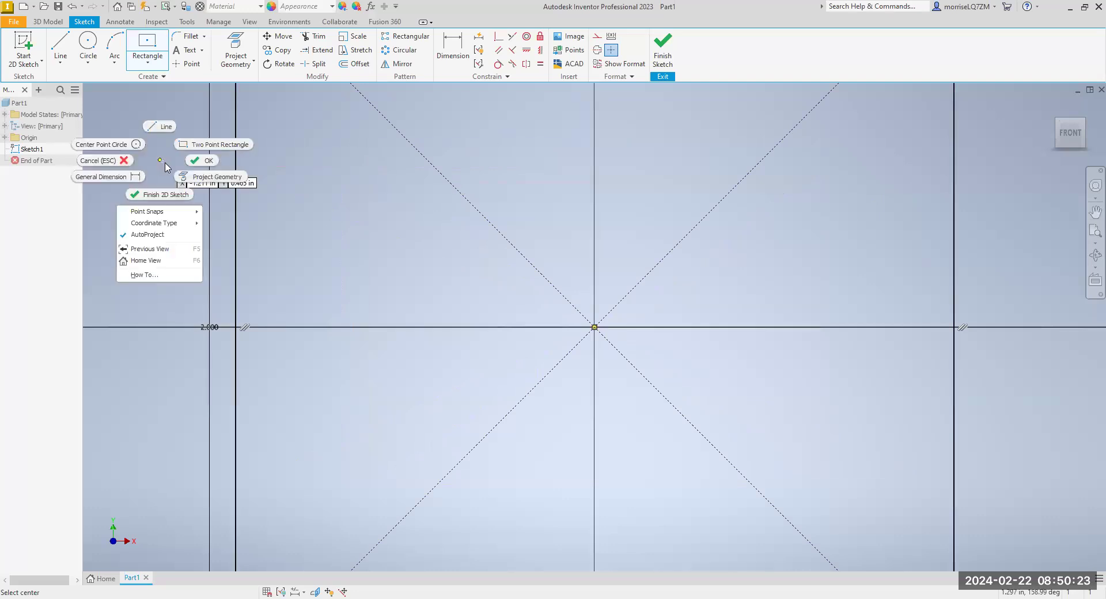
click(194, 161)
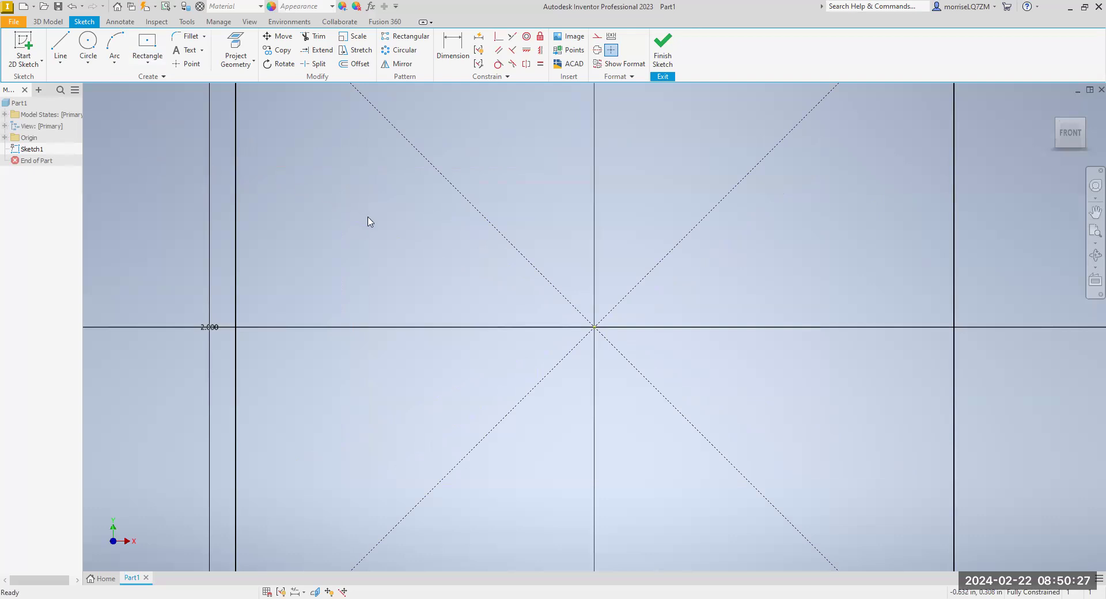
scroll(368, 222, down, 4)
scroll(370, 222, up, 3)
scroll(389, 257, down, 2)
middle_drag(390, 257, 407, 274)
scroll(407, 274, up, 2)
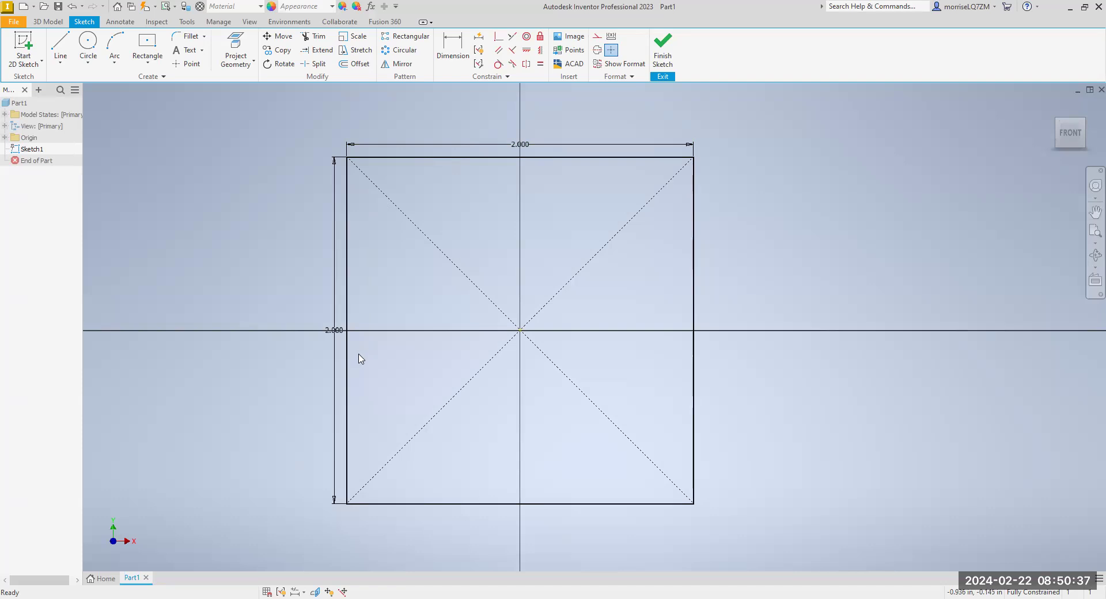
click(662, 52)
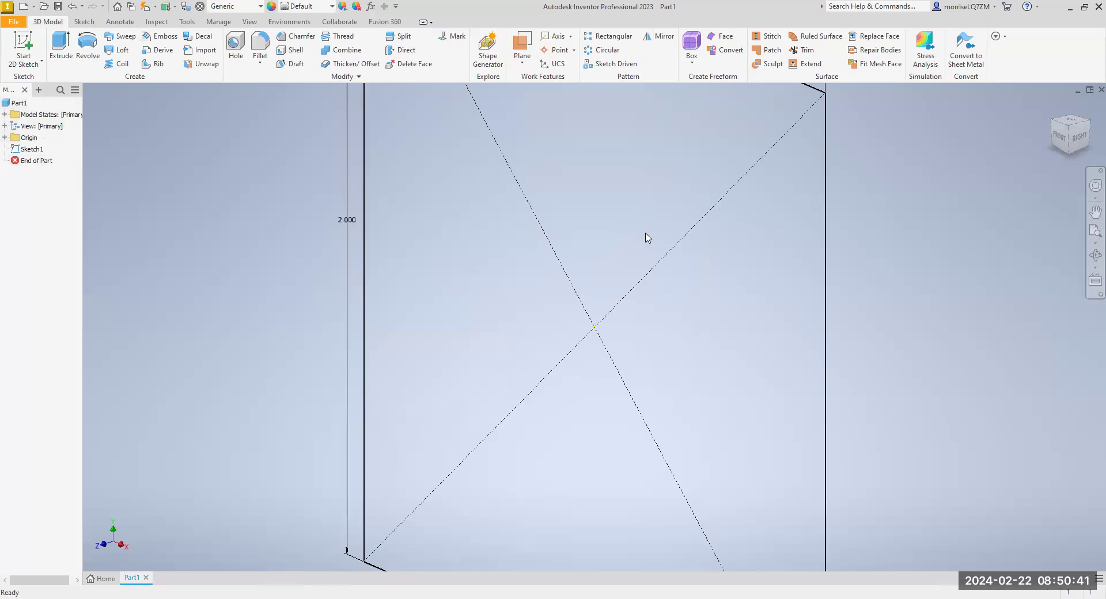
Step: Begin extruding the square profile, previewing a 1 in deep Solid1
scroll(637, 260, up, 3)
middle_drag(636, 259, 507, 305)
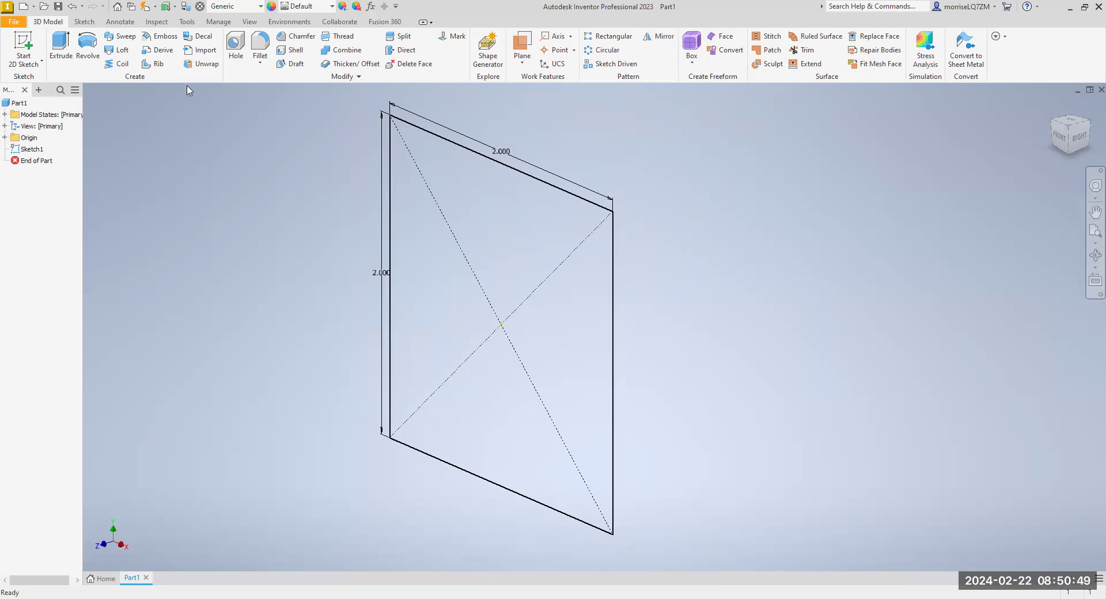
click(56, 61)
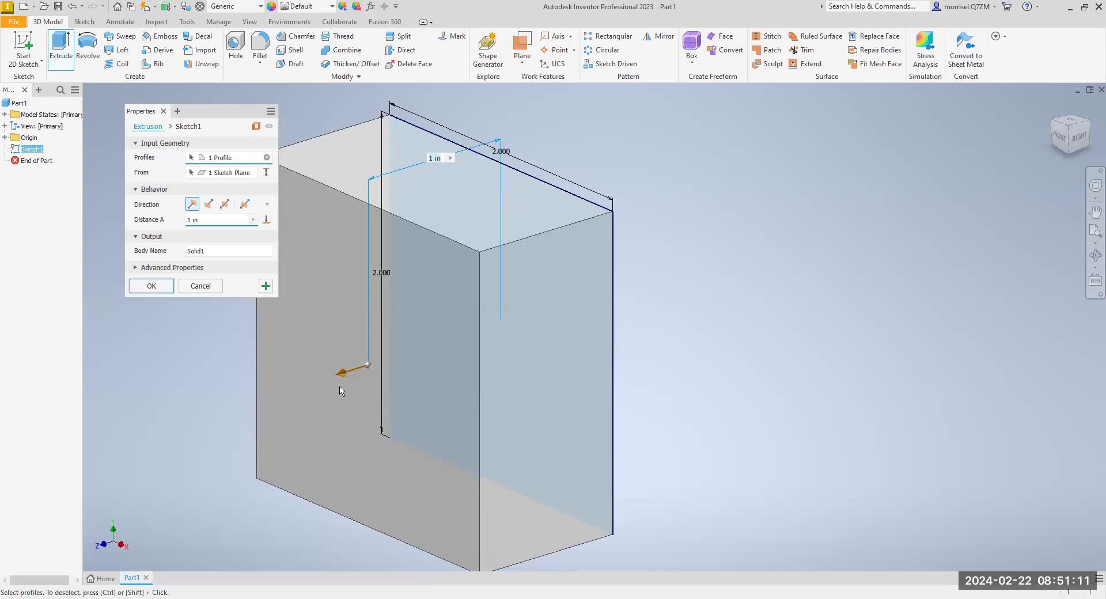
Step: Extrude the square 0.5 in in the flipped direction to form the plate
click(211, 208)
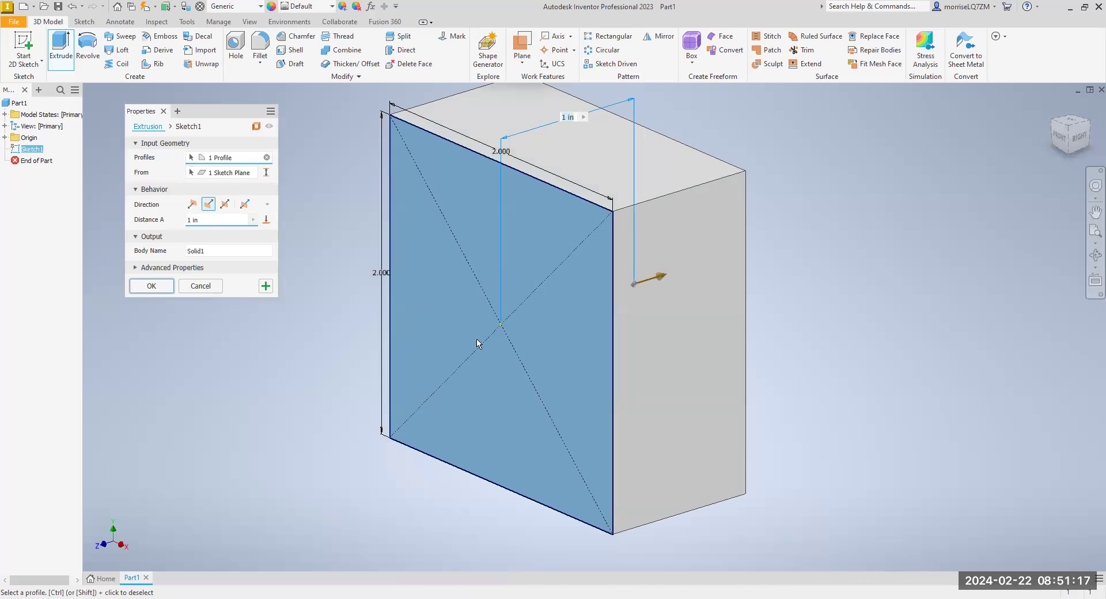
triple_click(193, 220)
key(BackSpace)
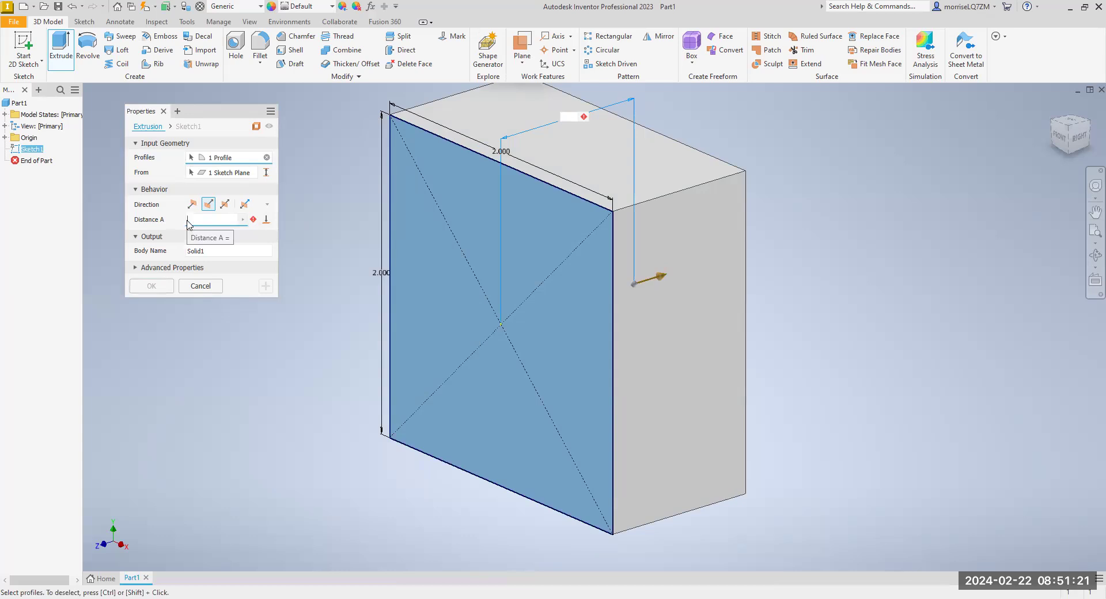
text(.5)
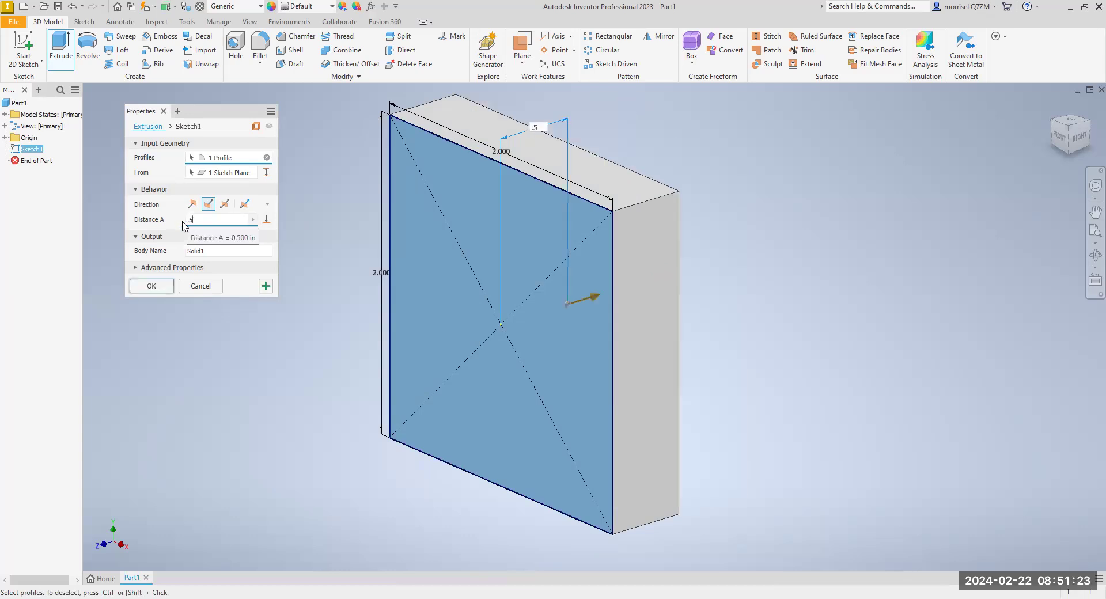
click(151, 286)
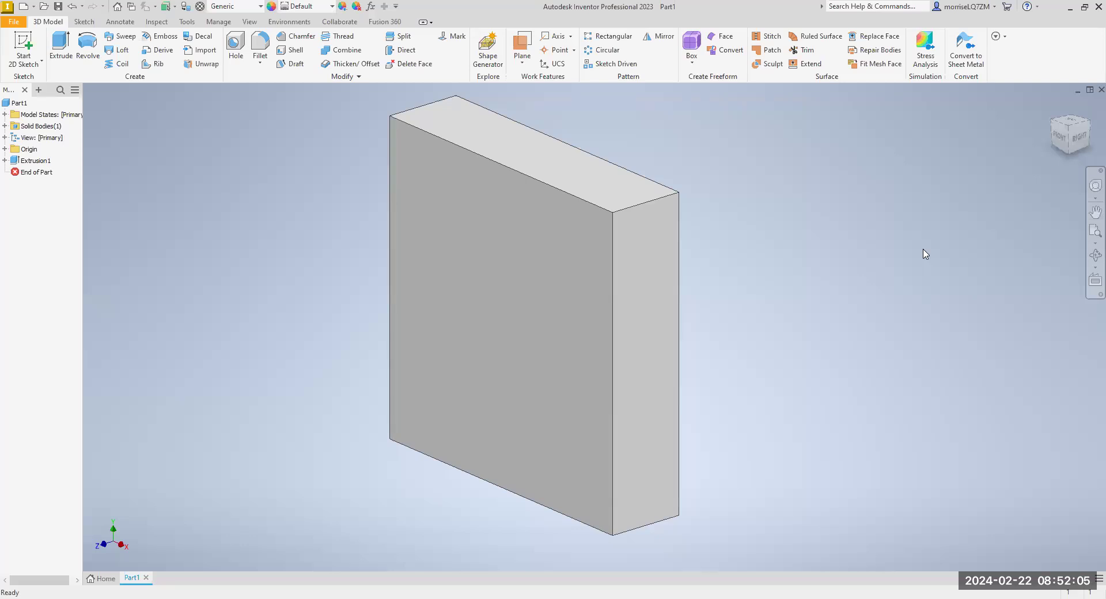
Step: Start Sketch2 on the plate's front face
click(24, 63)
click(28, 88)
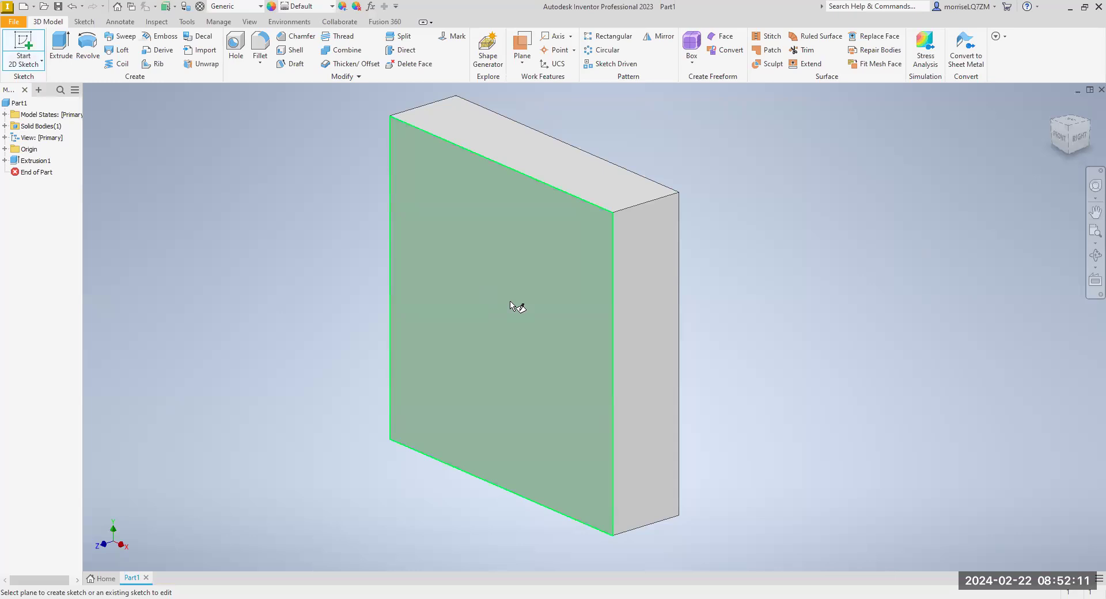
click(510, 305)
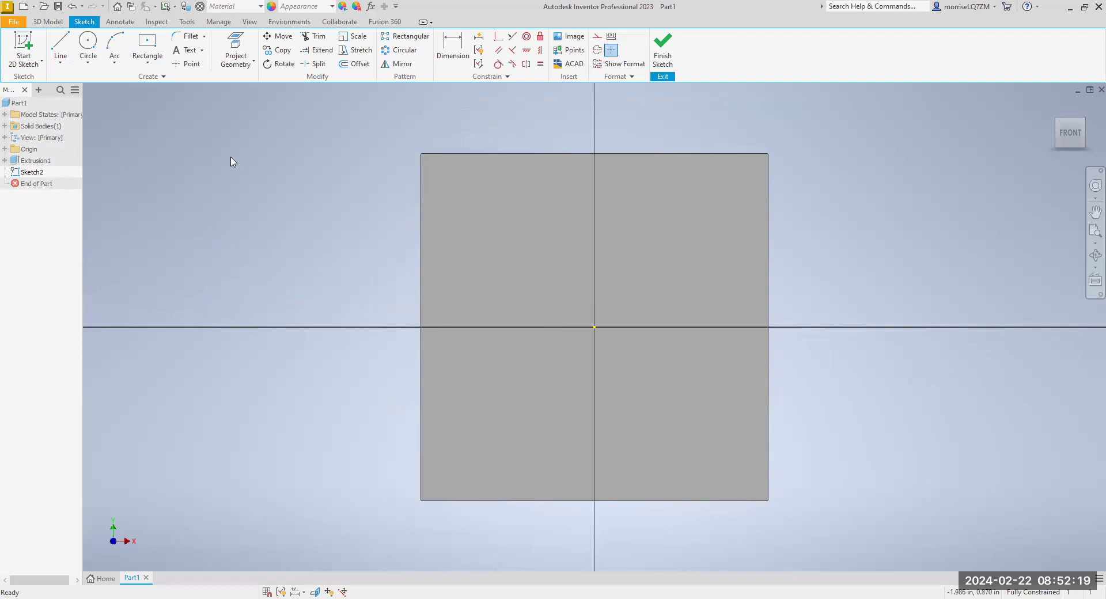
click(148, 63)
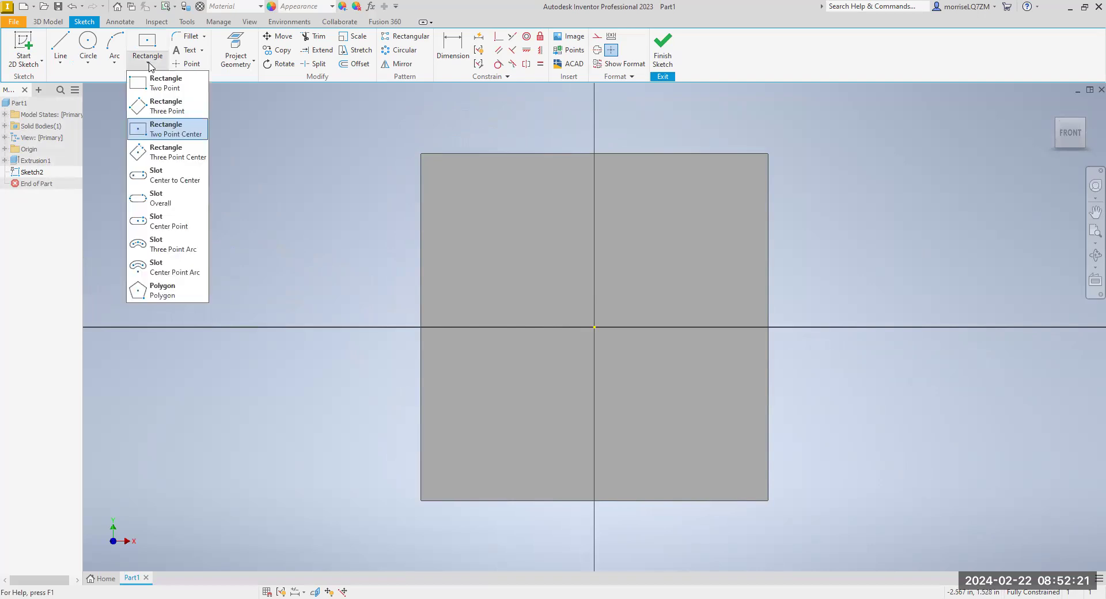
Step: Try a center rectangle from the origin to the plate's top-left corner, then exit
click(161, 129)
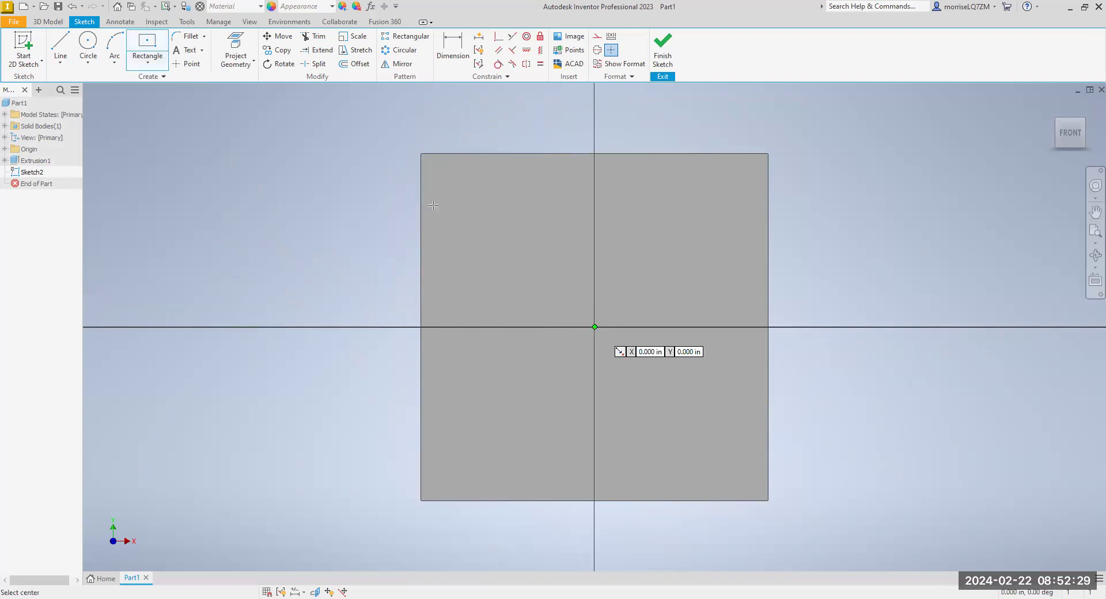
key(Return)
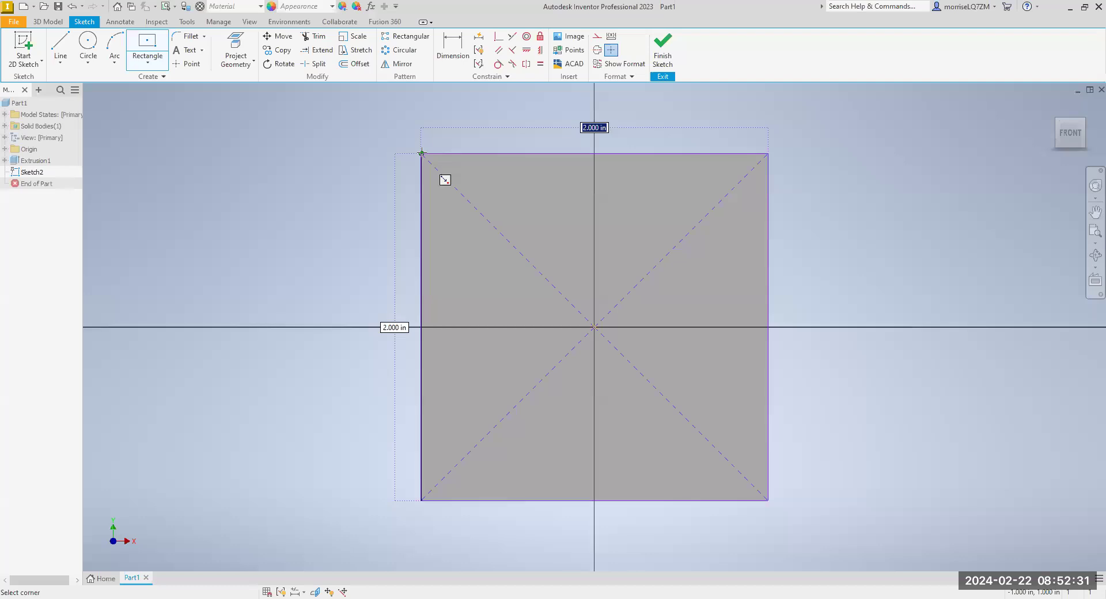
click(421, 154)
key(Escape)
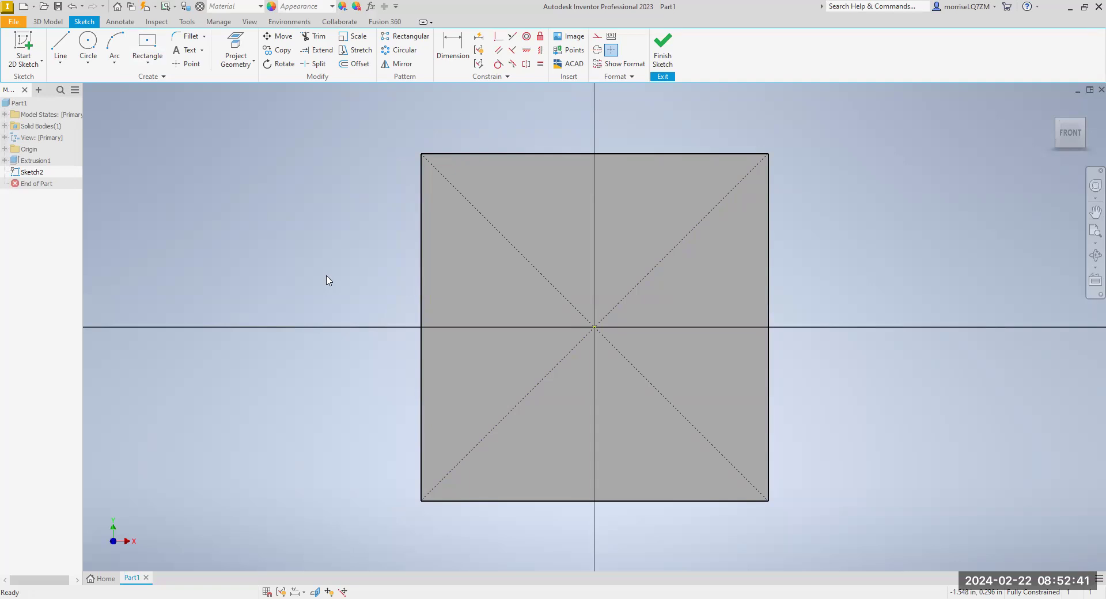
Step: Draw a 1.750 by 1.750 in center-point rectangle at the origin
click(147, 64)
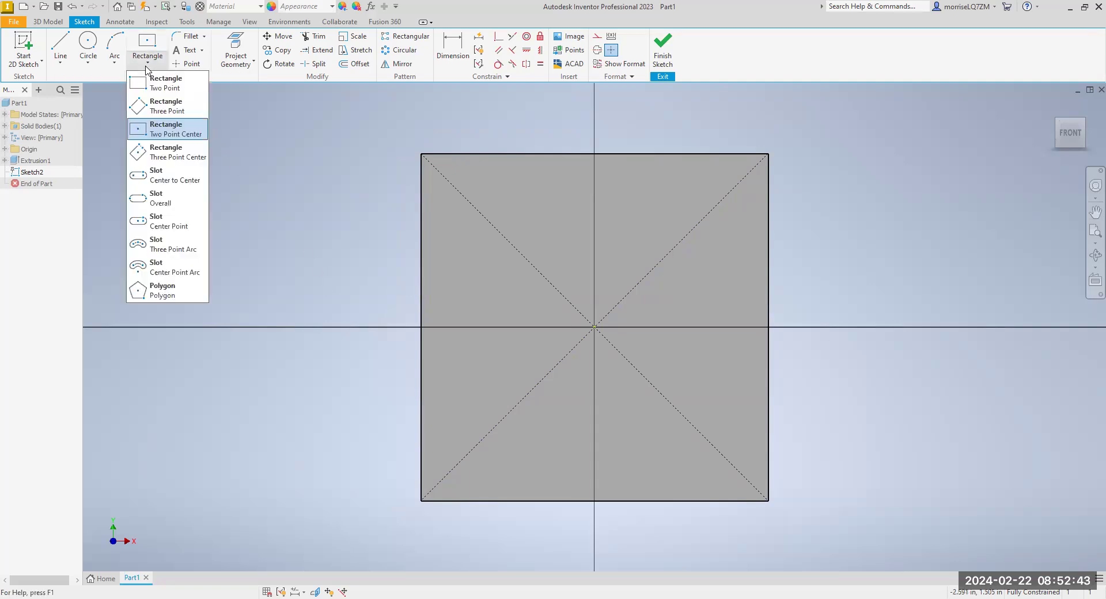
click(169, 130)
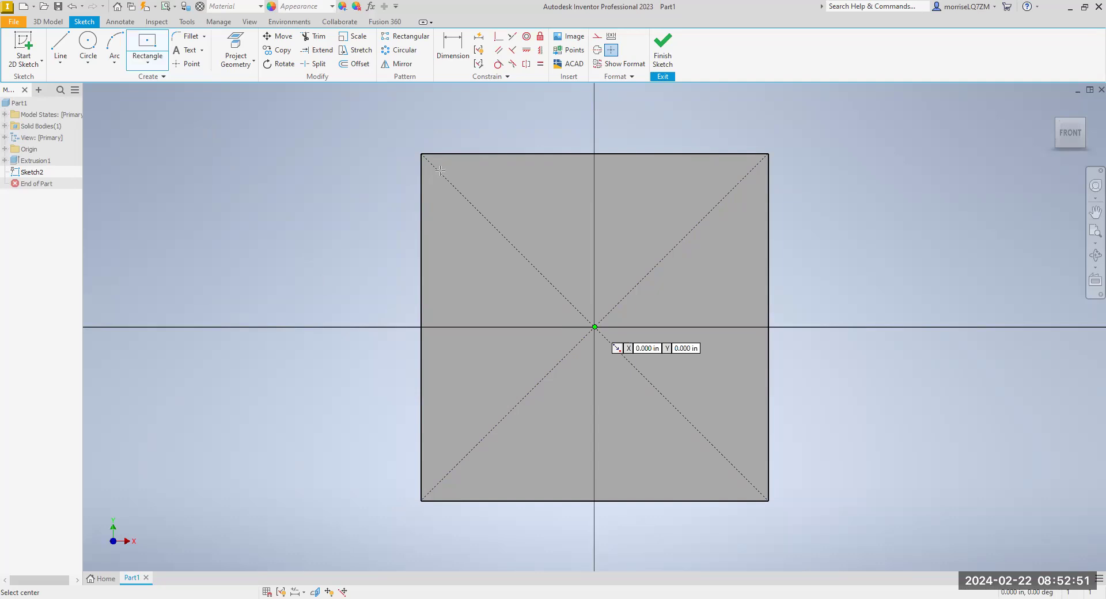
key(Return)
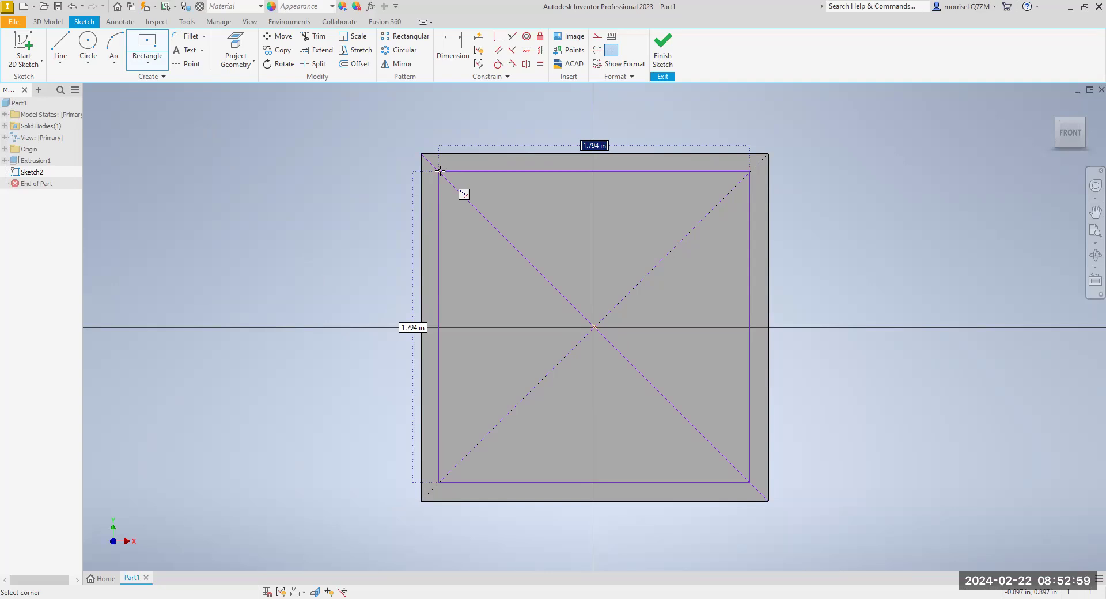
text(1.75)
key(Tab)
text(1.75)
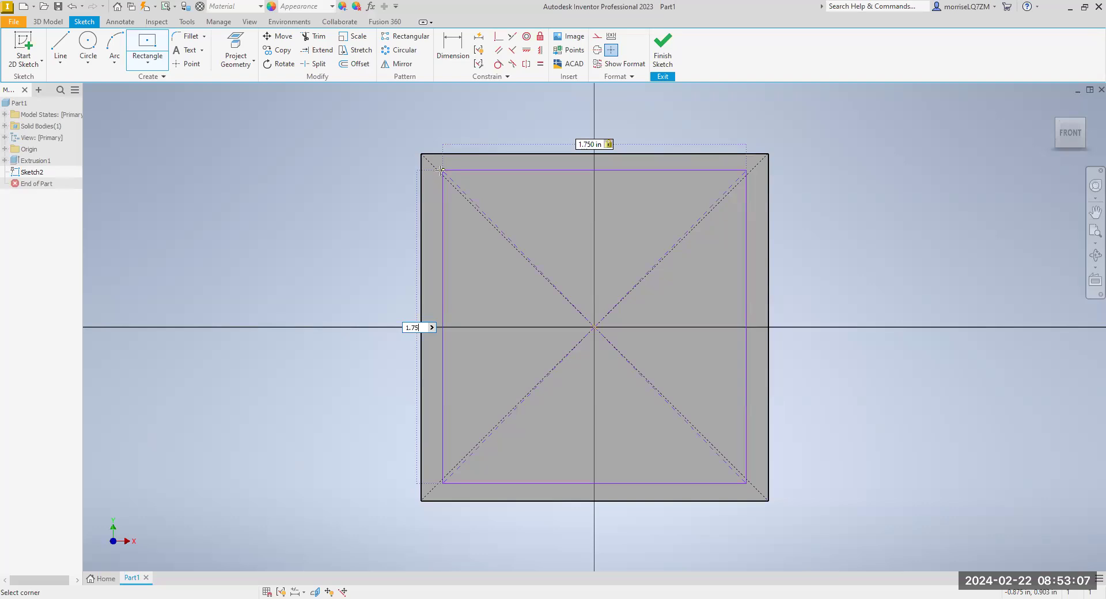
key(Tab)
key(Return)
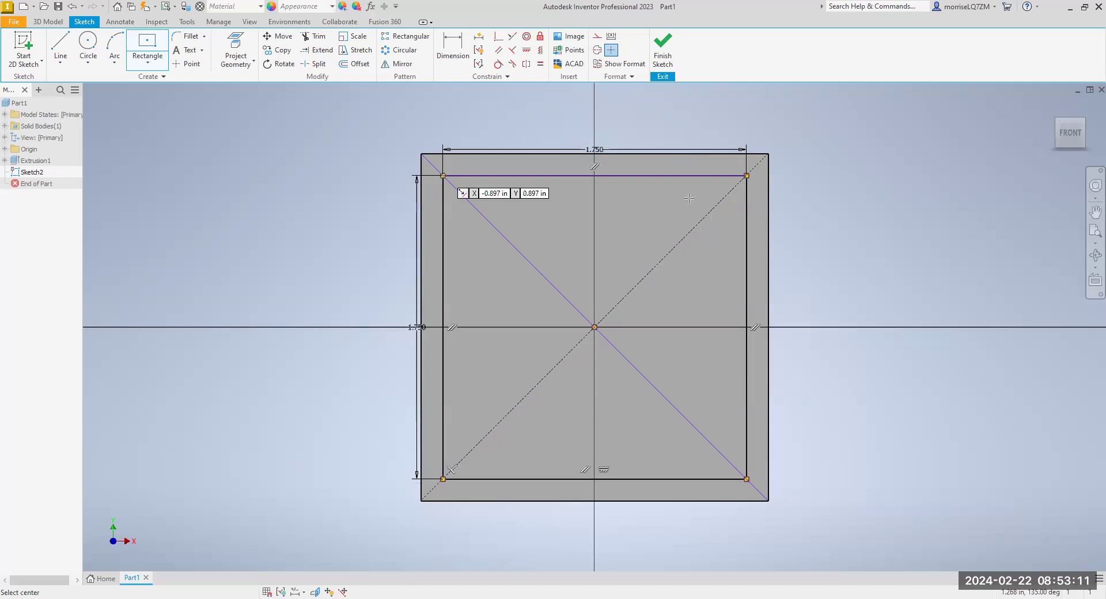
right_click(794, 214)
click(838, 212)
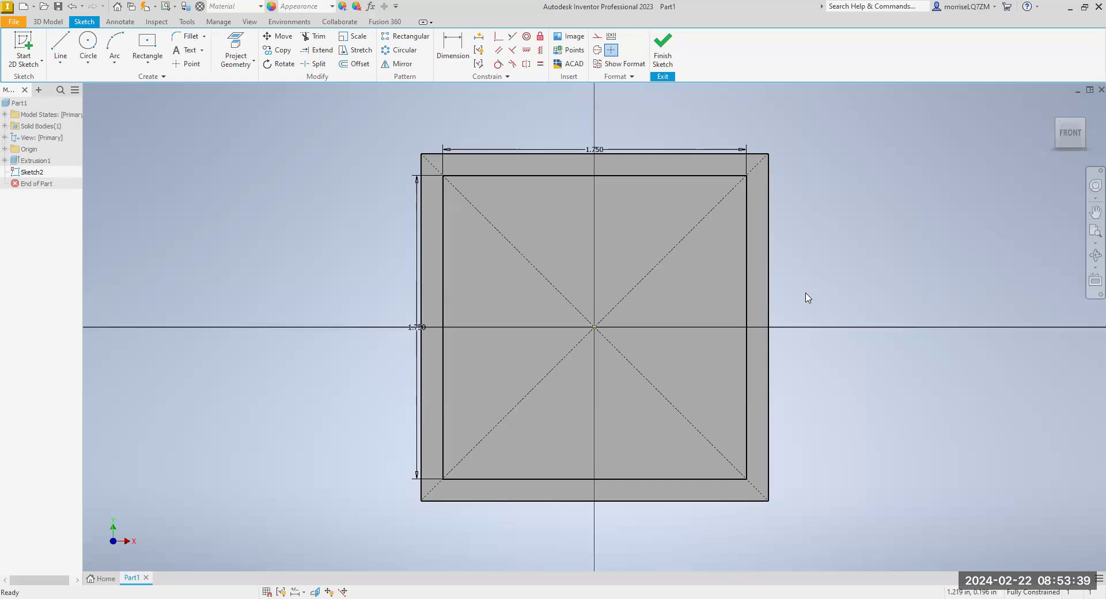
Step: Attempt a .125 gap dimension between left edges, cancel the over-constraint, and finish Sketch2
click(461, 41)
click(421, 274)
click(443, 279)
click(389, 288)
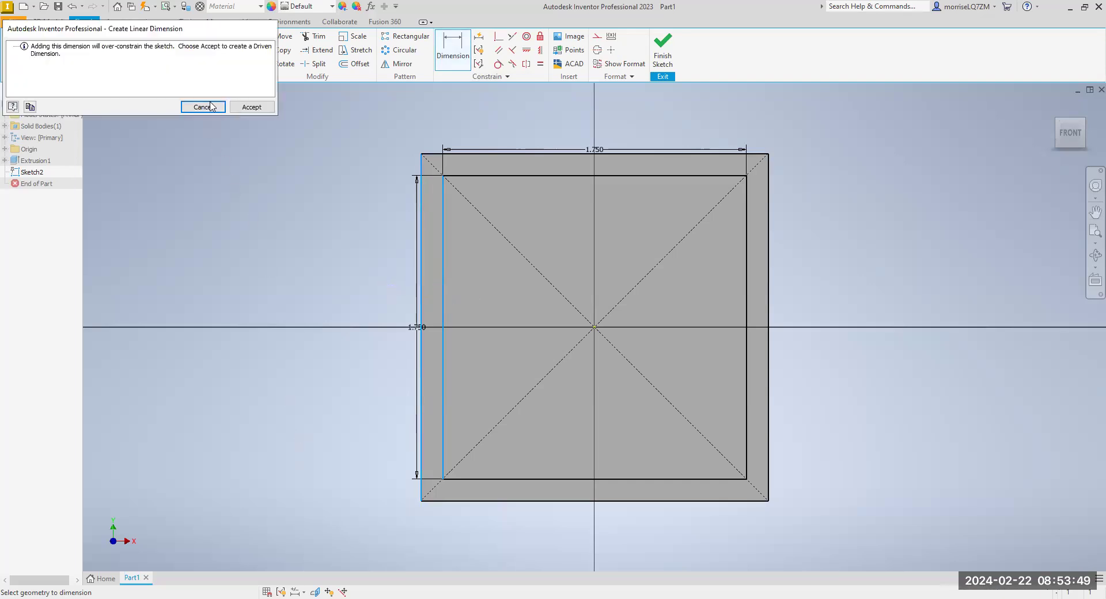
click(203, 107)
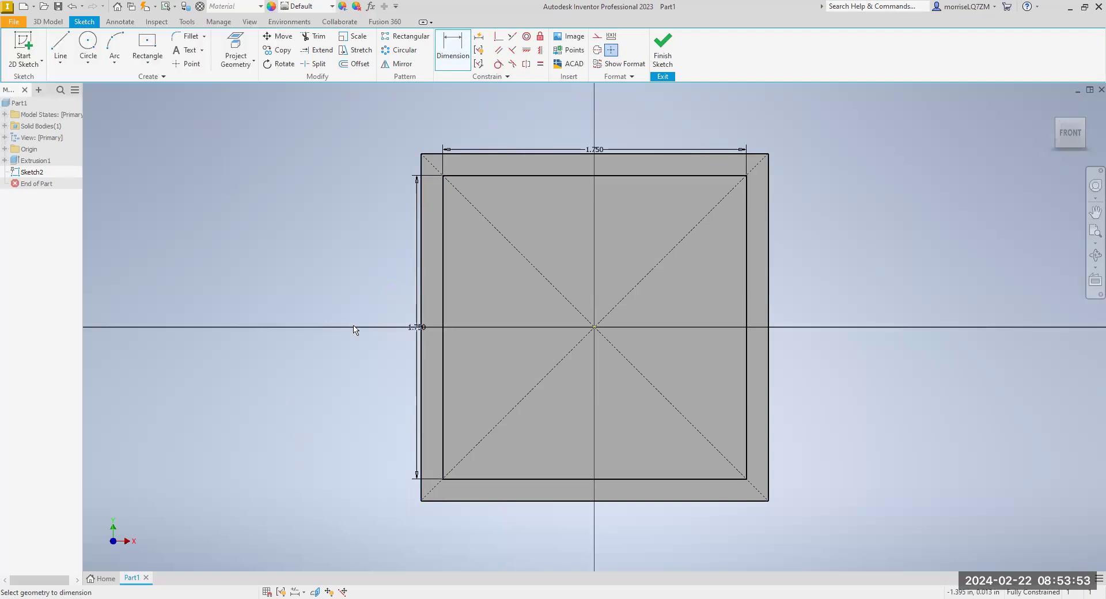
click(667, 59)
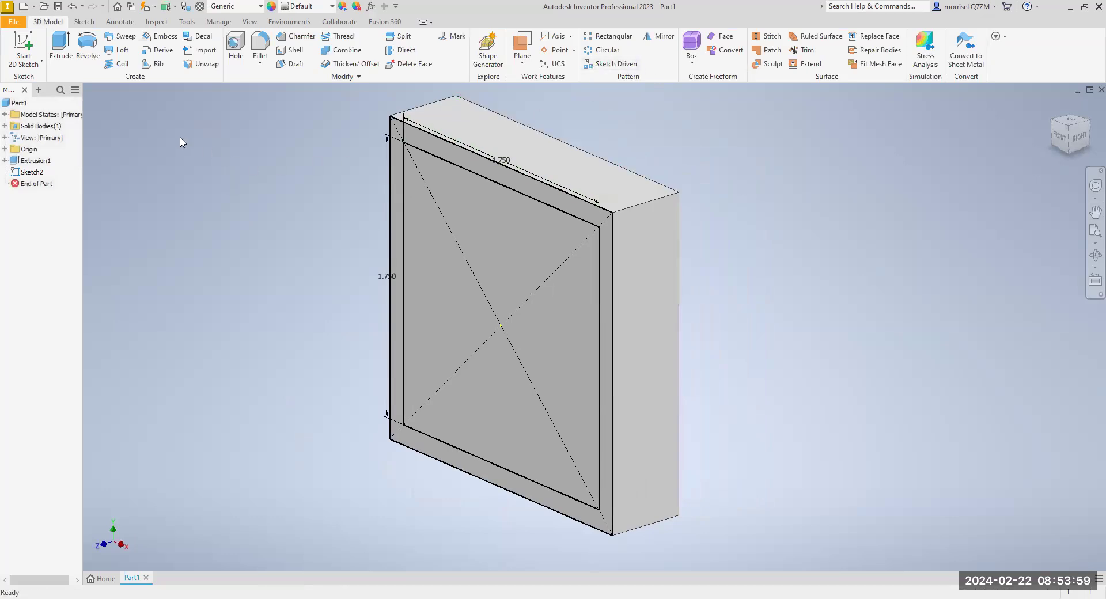
Step: Cut the outer border profile 0.125 in into the block in the flipped direction
click(55, 49)
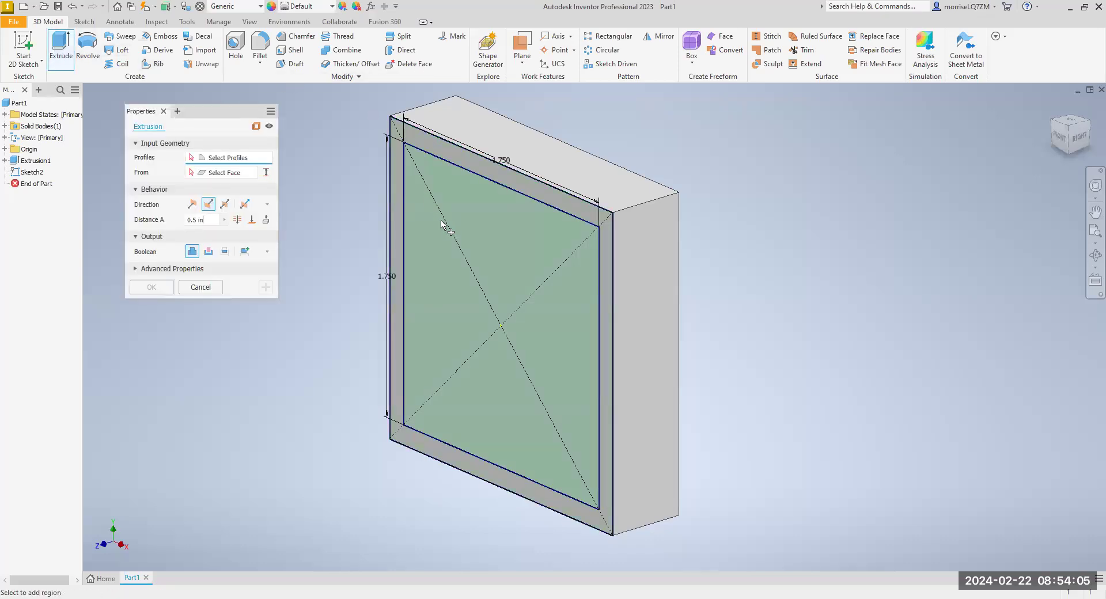
click(433, 149)
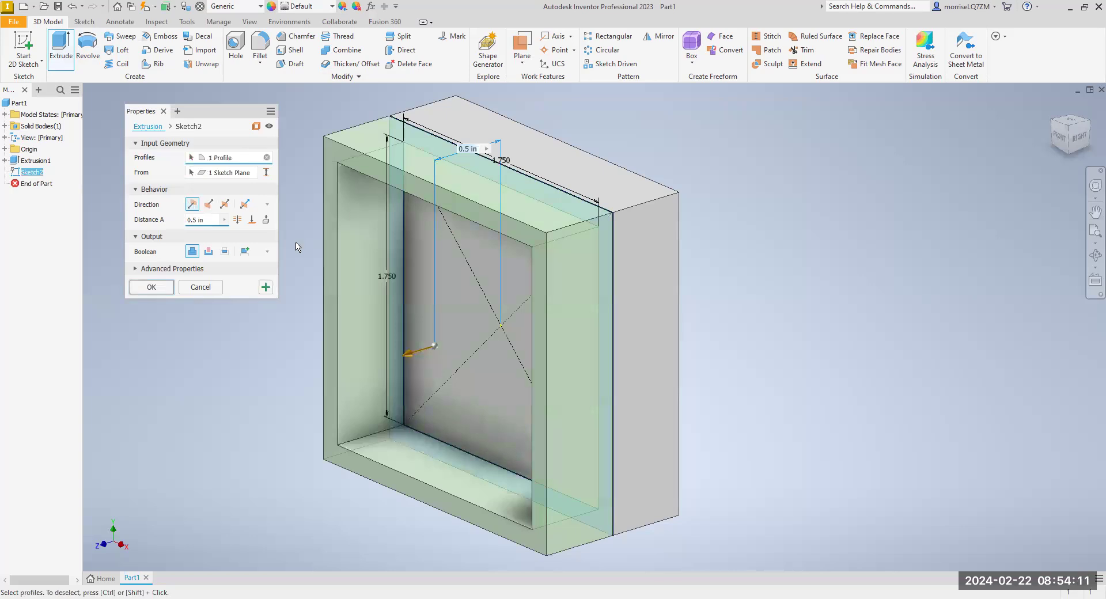
click(208, 224)
text(.12)
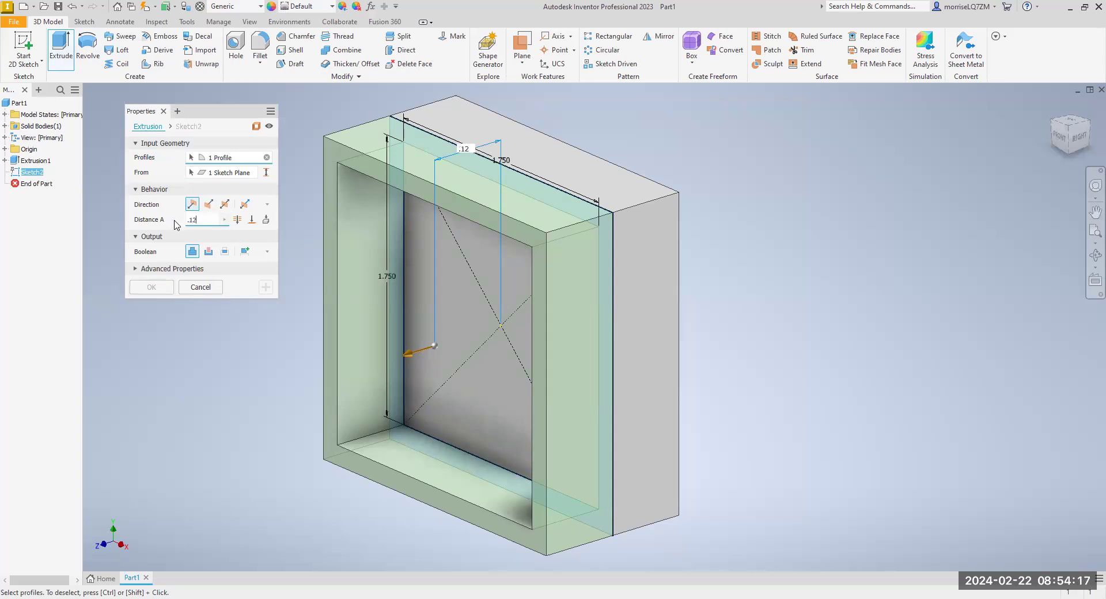
text(5)
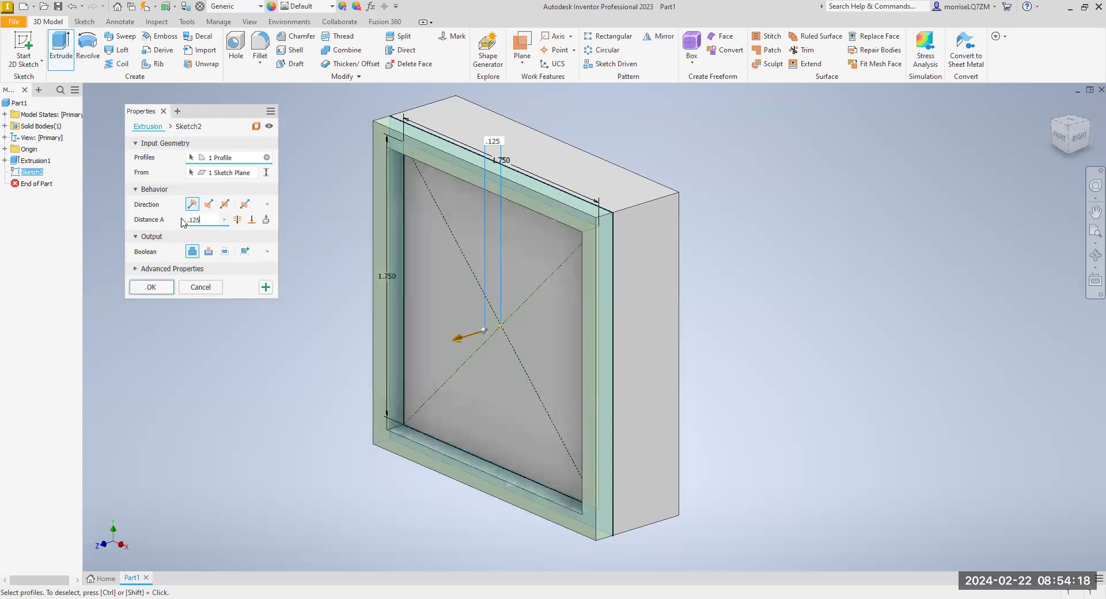
click(211, 204)
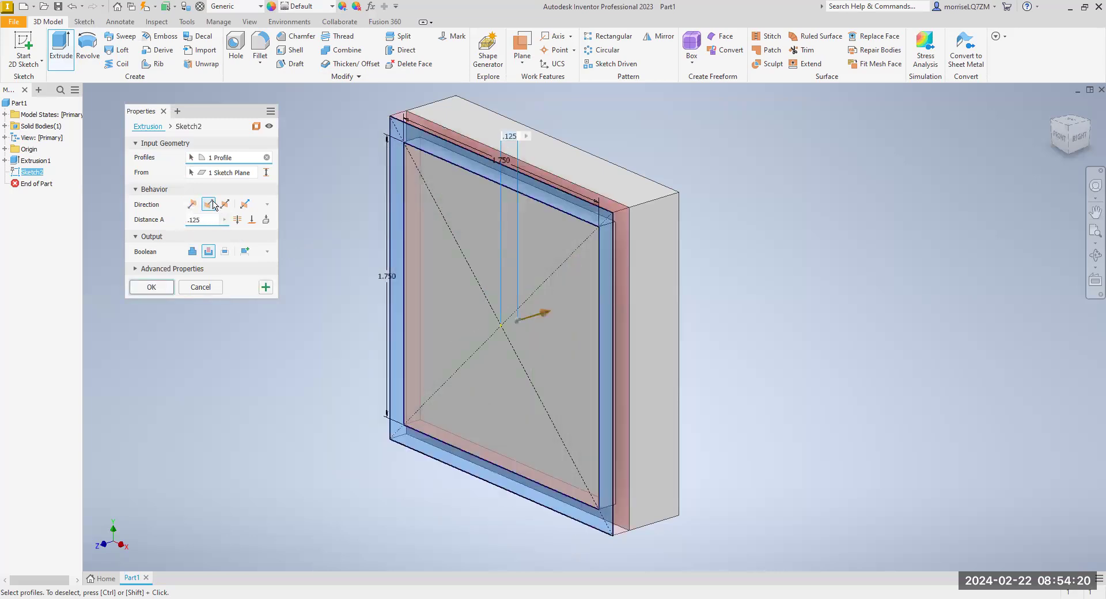
click(138, 286)
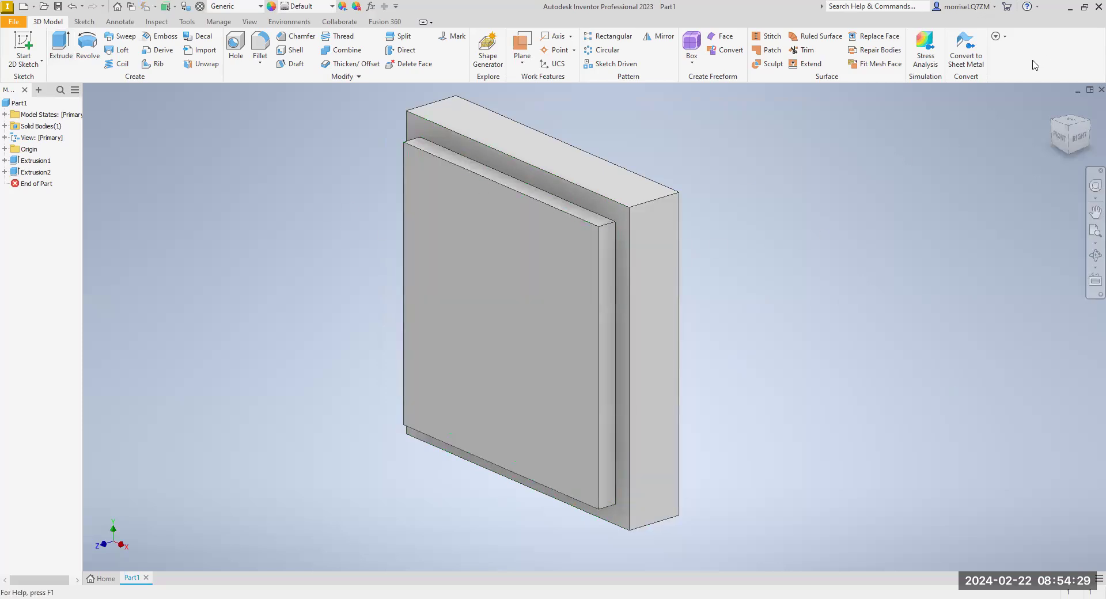
click(1062, 136)
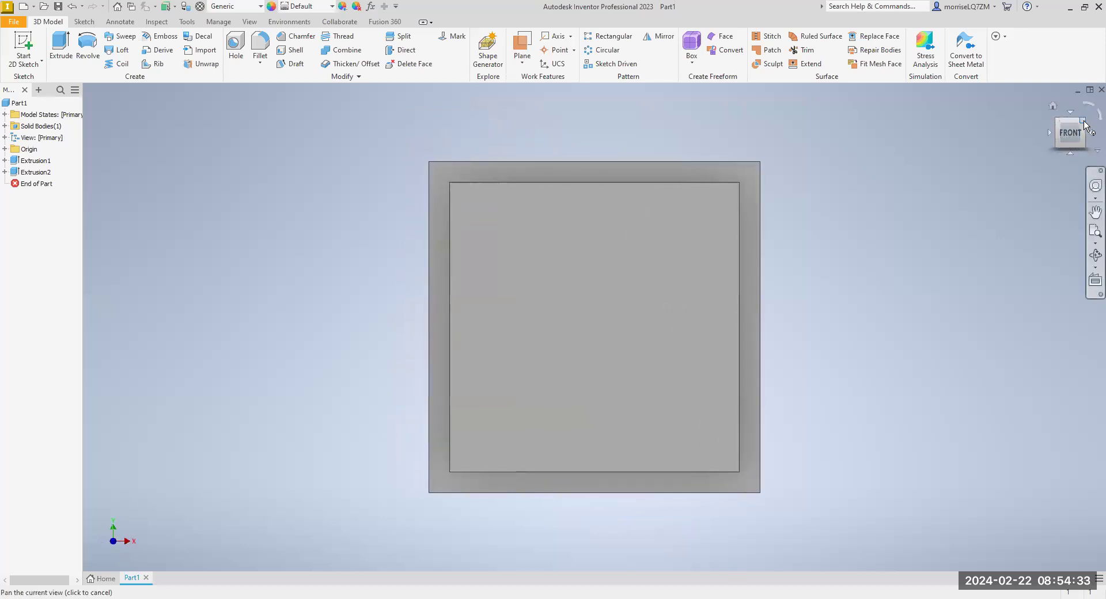
click(1083, 123)
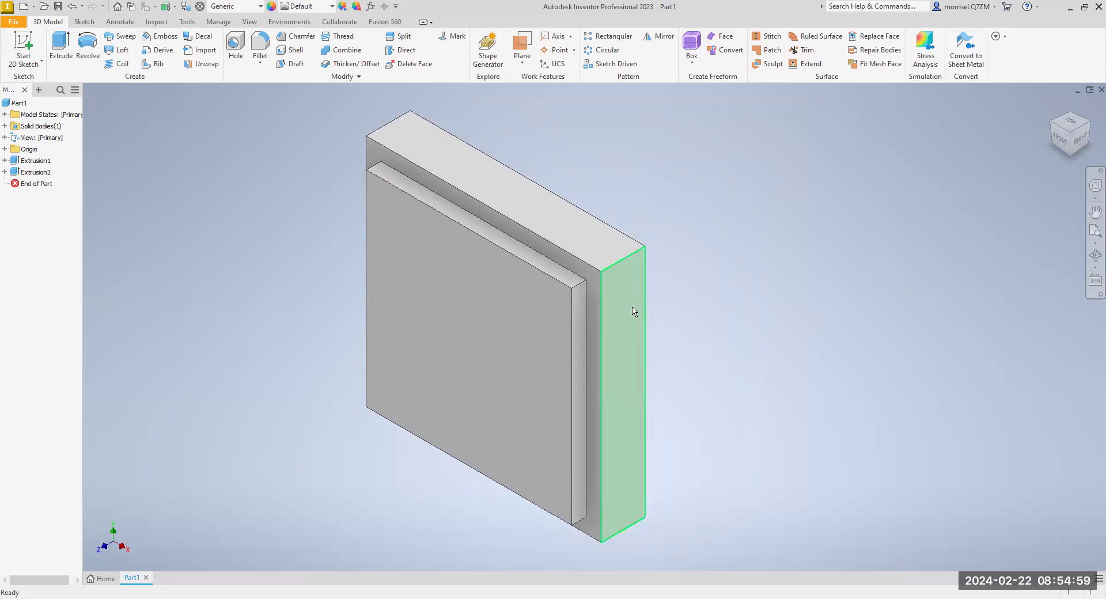
Step: Start Sketch3 on the raised square's front face at 0.000 in offset
click(27, 59)
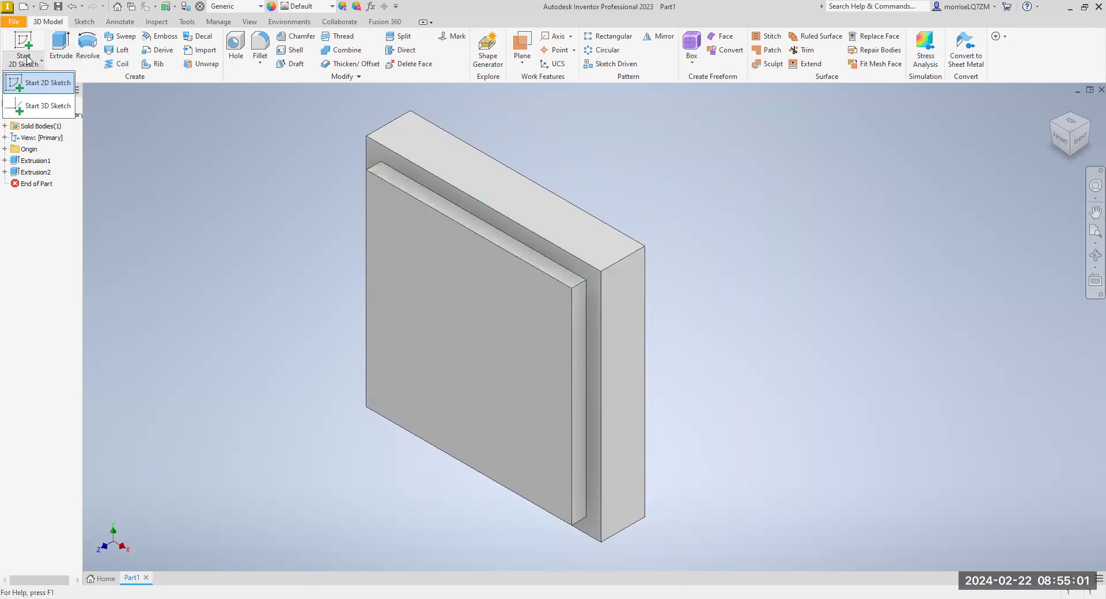
key(s)
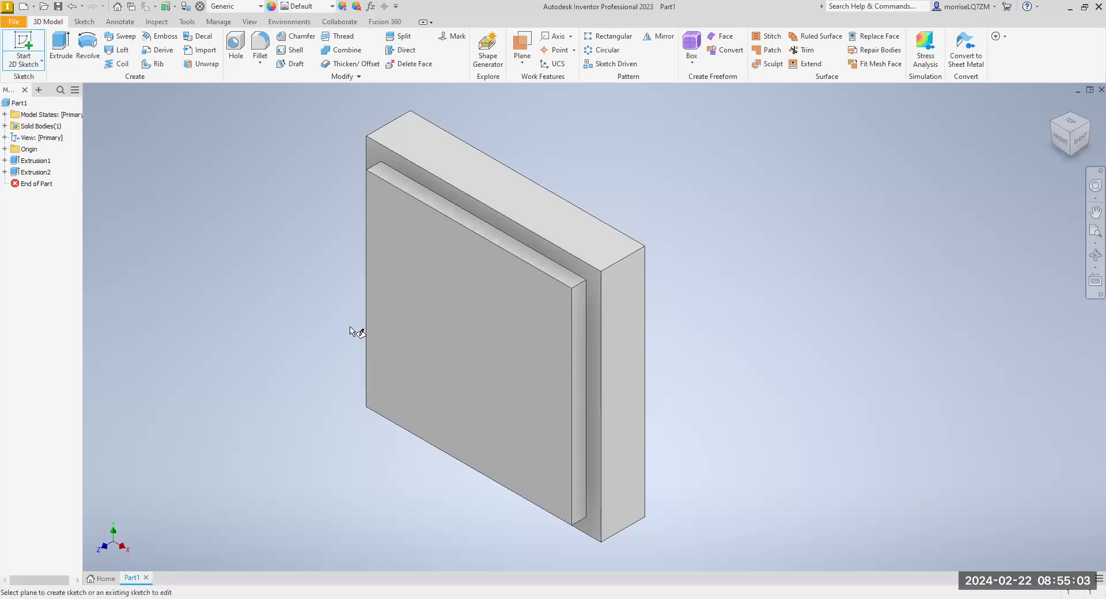
click(475, 325)
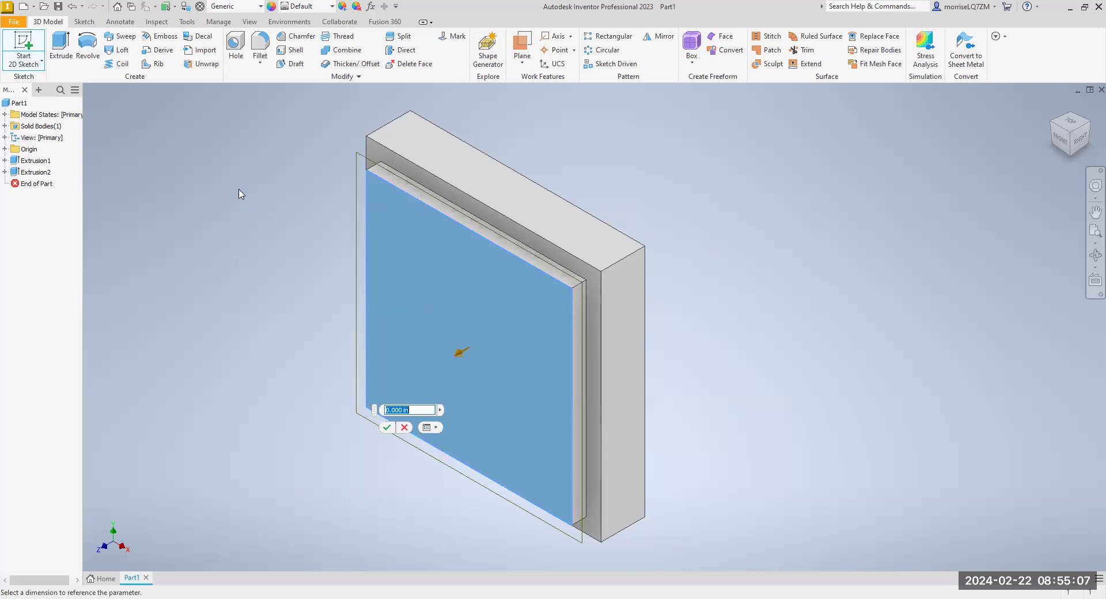
key(Return)
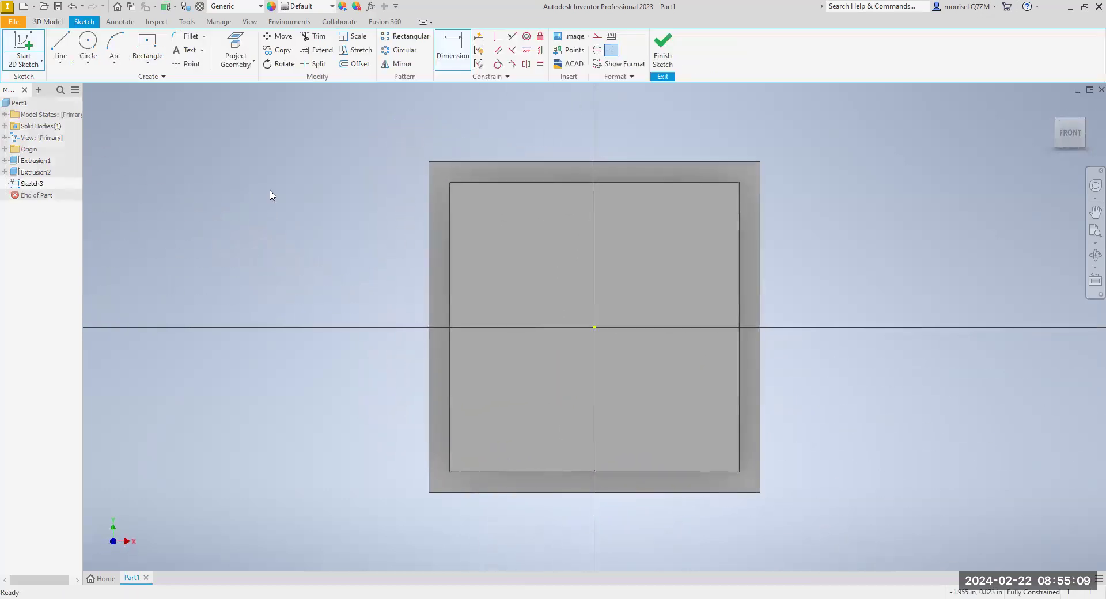
middle_drag(419, 273, 357, 272)
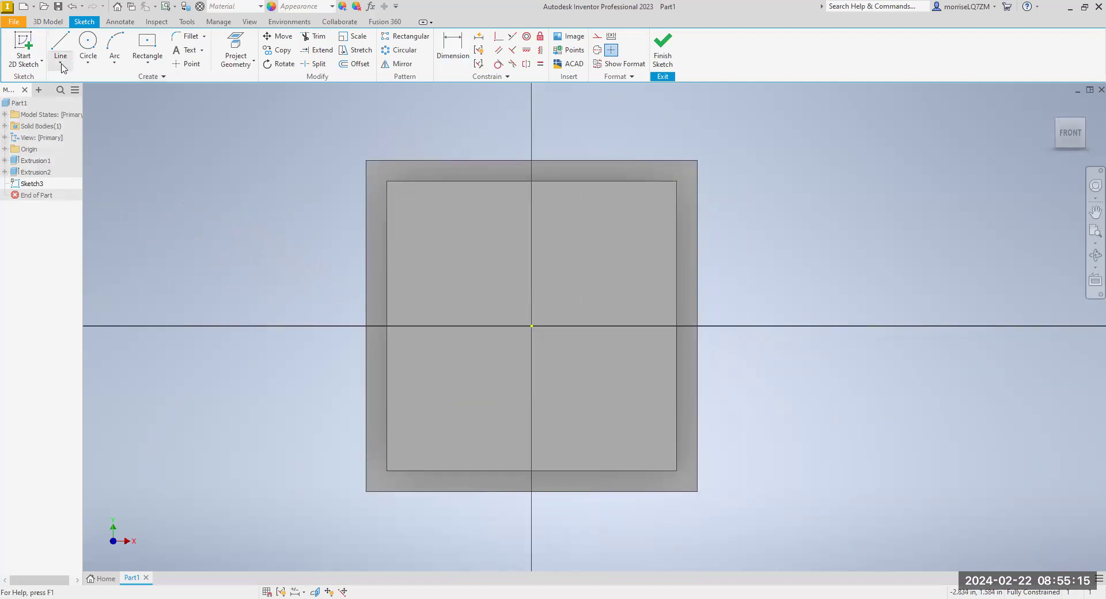
Step: Draw a center-point rectangle from the origin outlining the raised square pad
click(148, 65)
click(172, 133)
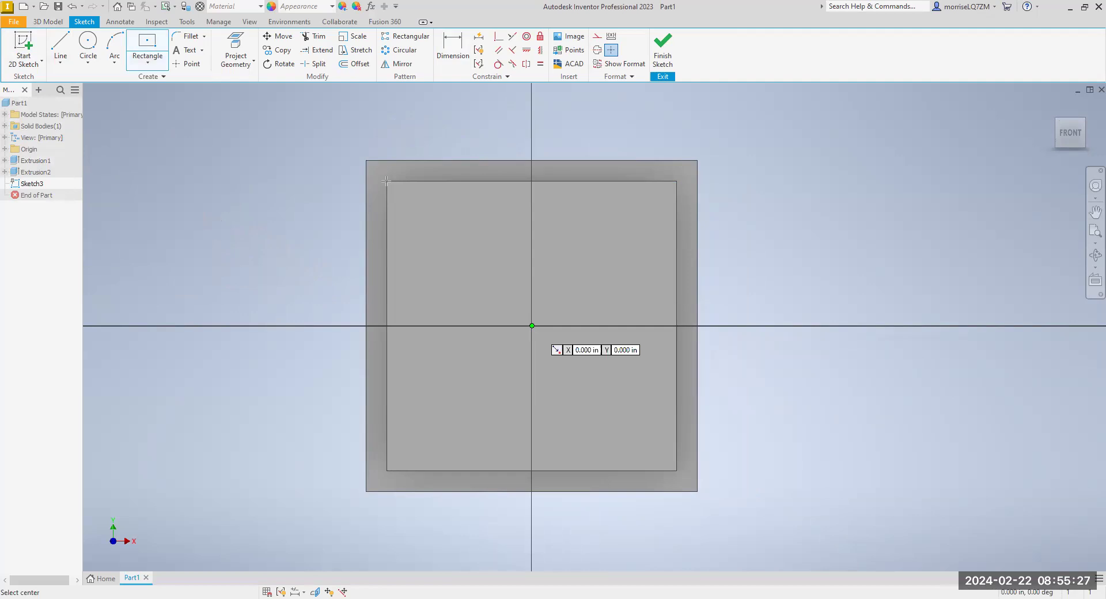
key(Return)
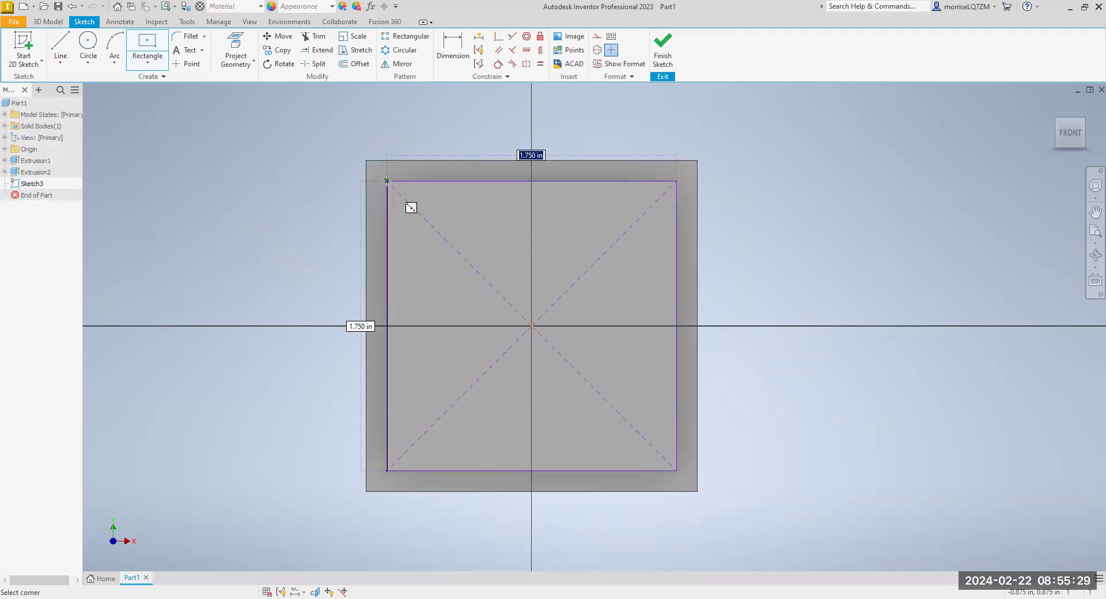
right_click(201, 154)
click(247, 152)
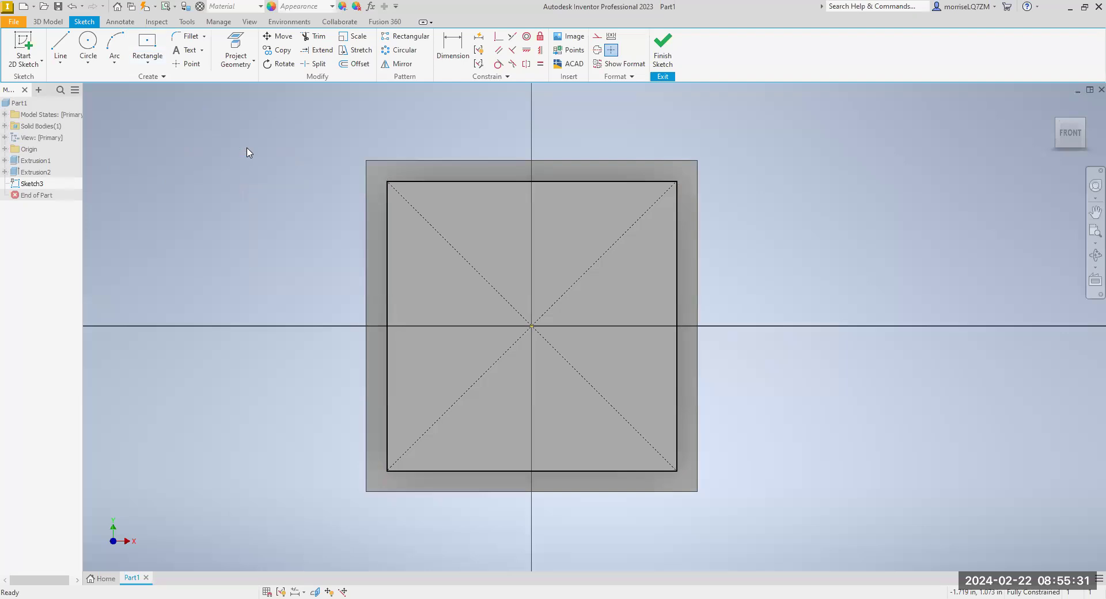
Step: Draw a diagonal line from the square's bottom-left corner to its top-right corner
click(65, 68)
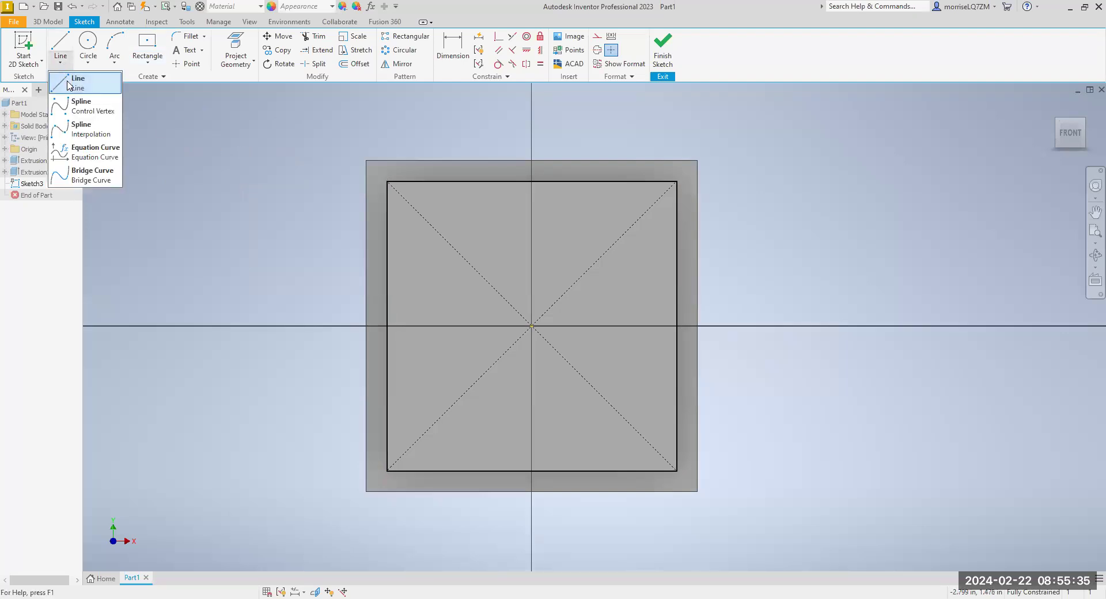
click(68, 83)
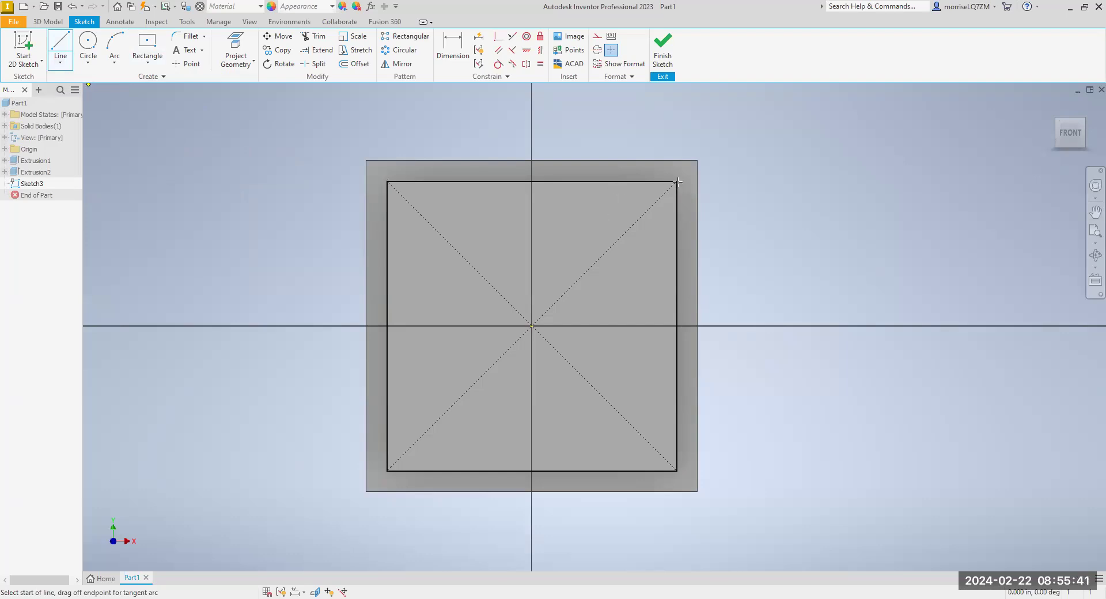
click(388, 470)
click(531, 326)
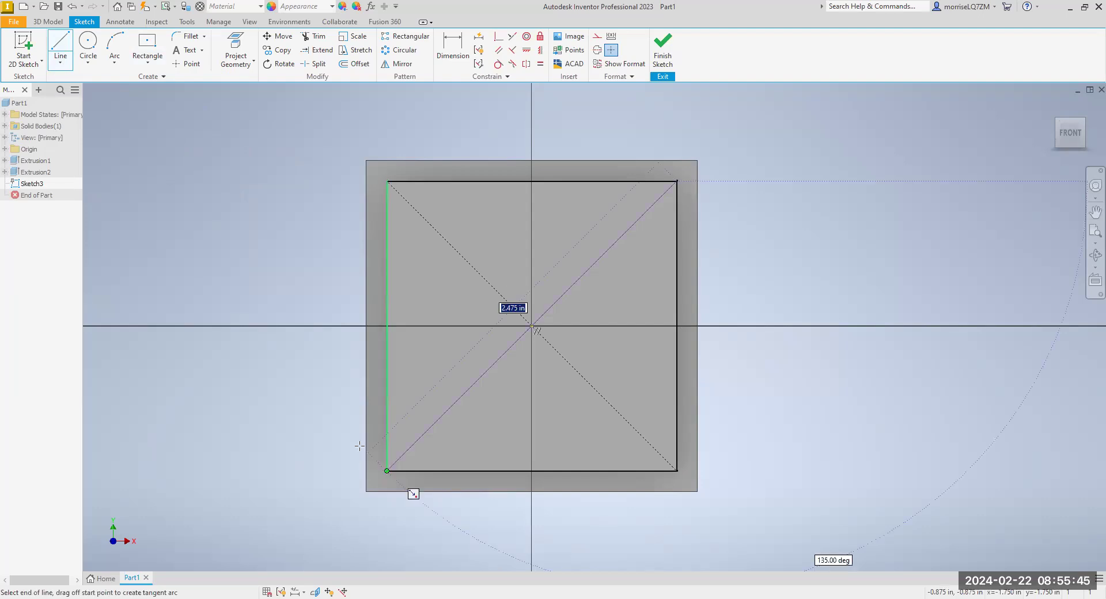
right_click(224, 200)
click(280, 208)
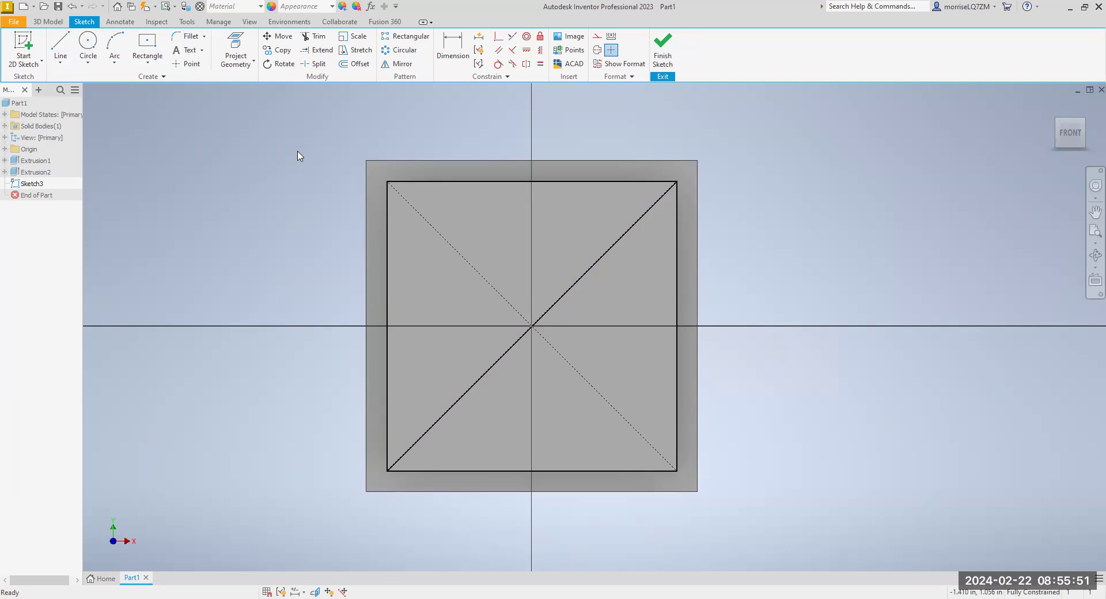
click(355, 68)
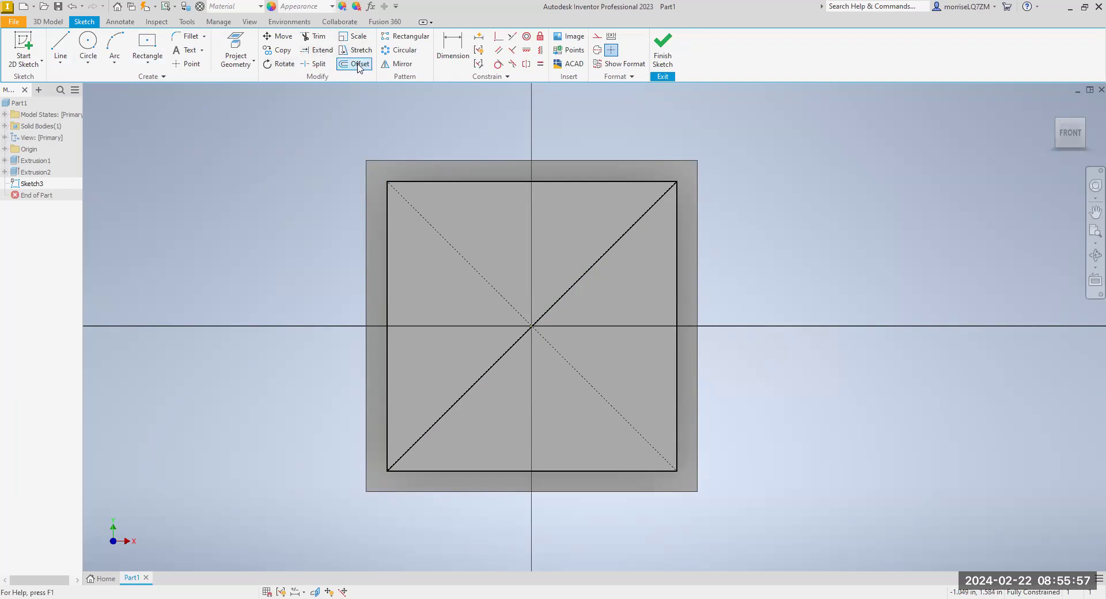
Step: Offset the square's diagonal by .125 to one side
click(594, 265)
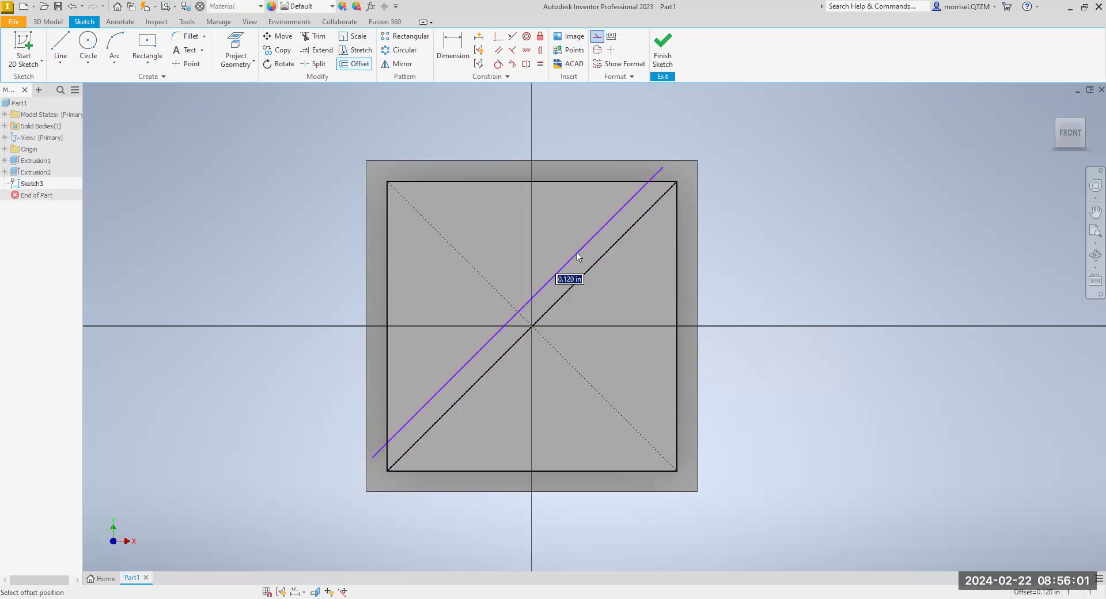
text(.125)
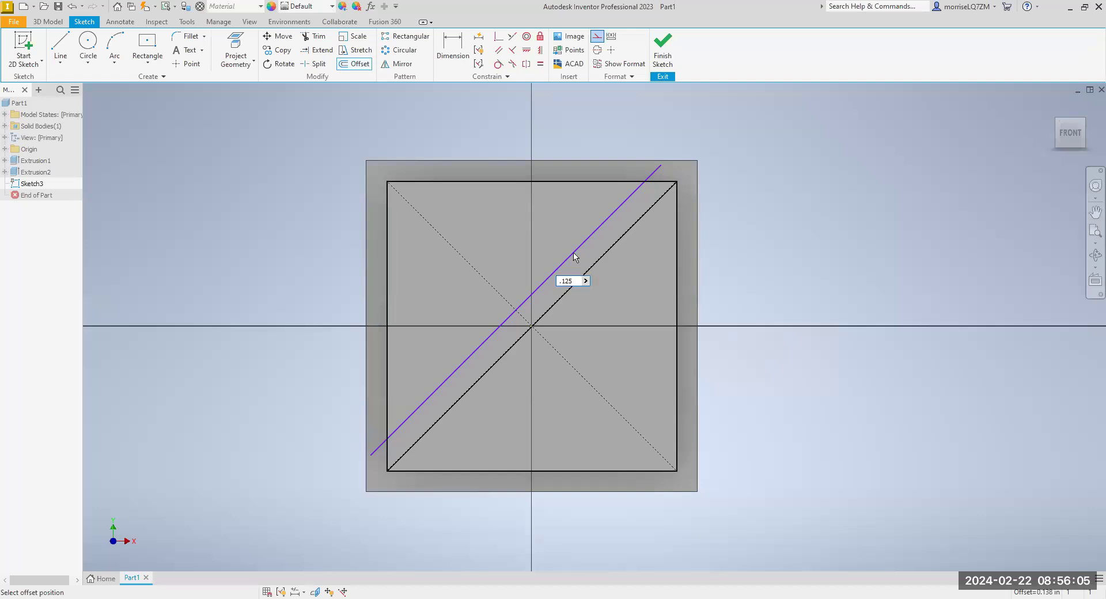
key(Return)
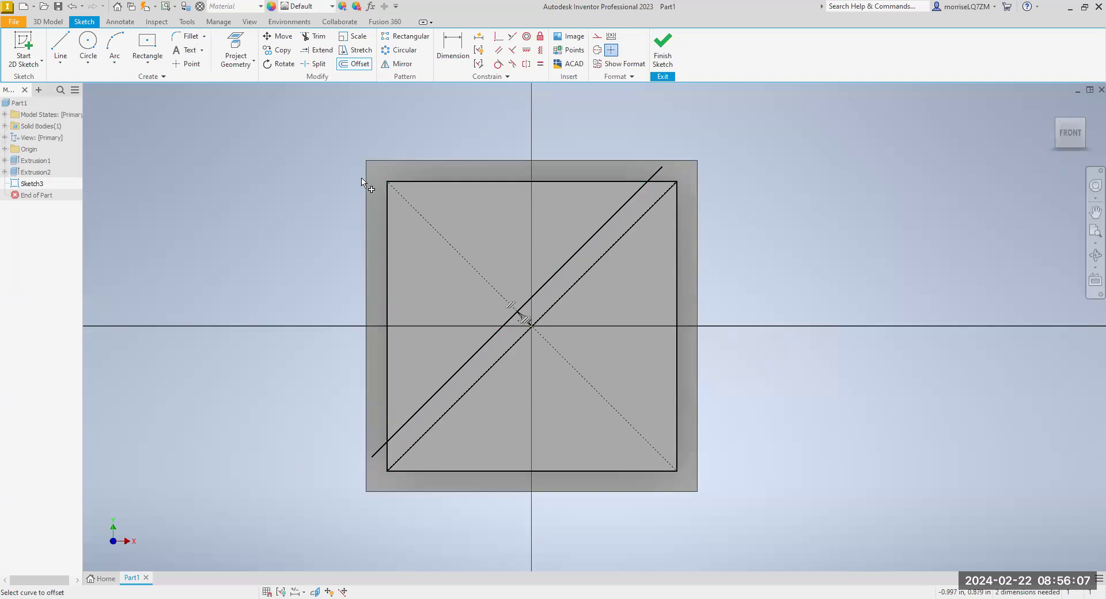
right_click(300, 138)
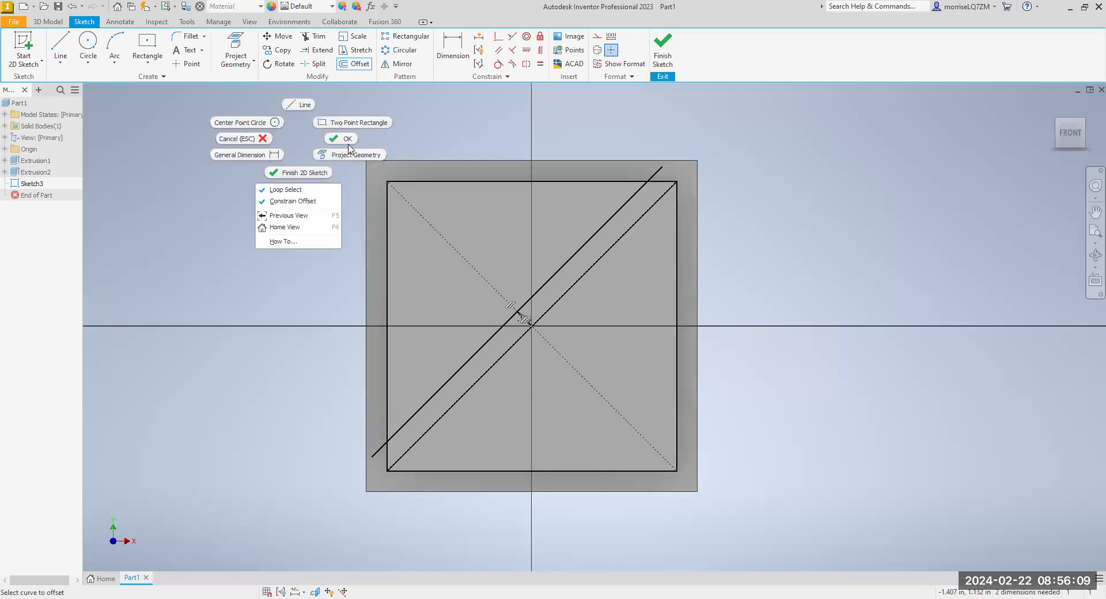
click(347, 140)
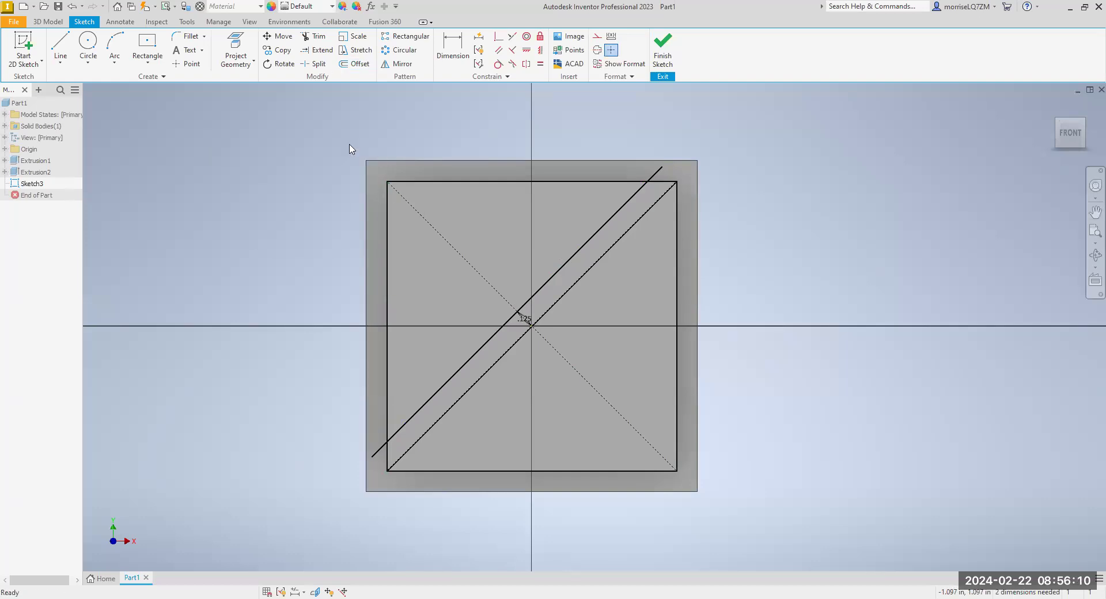
Step: Offset the diagonal by .125 to the other side, forming the second slot edge
click(354, 67)
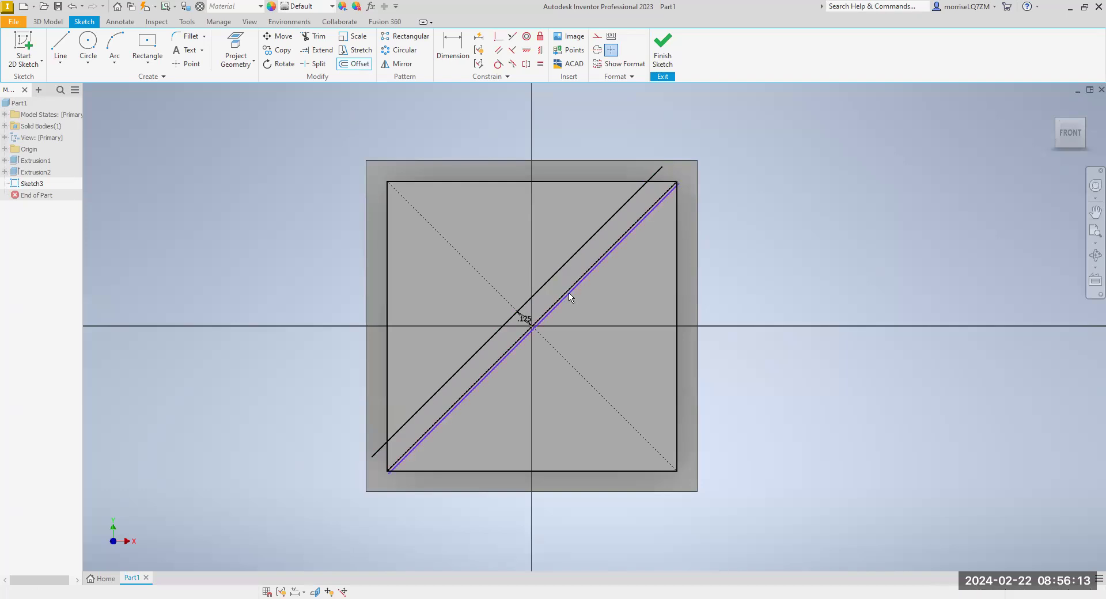
click(585, 308)
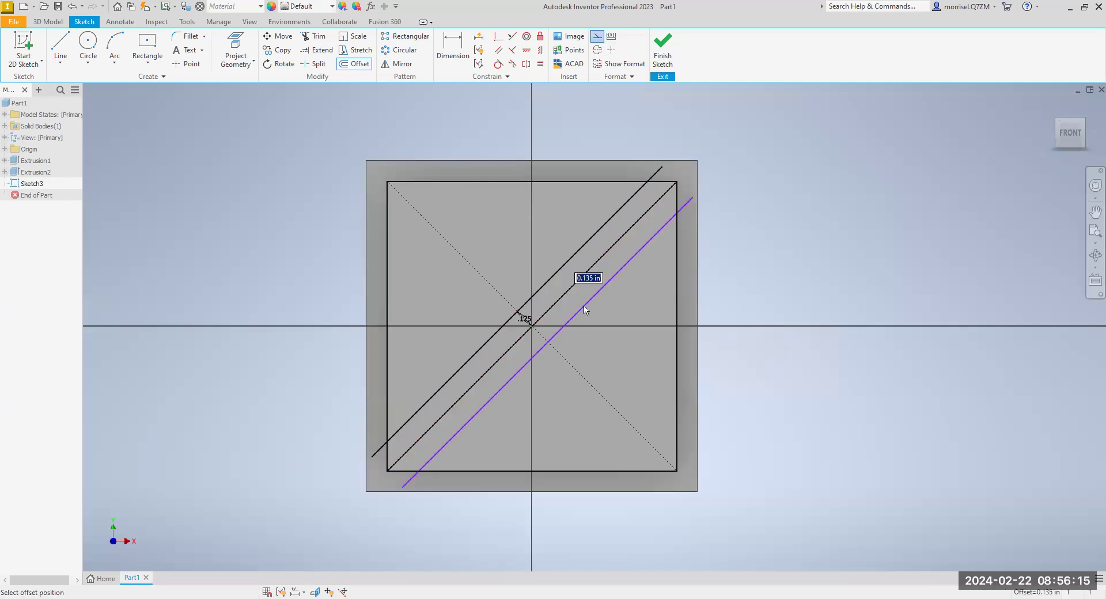
text(.125)
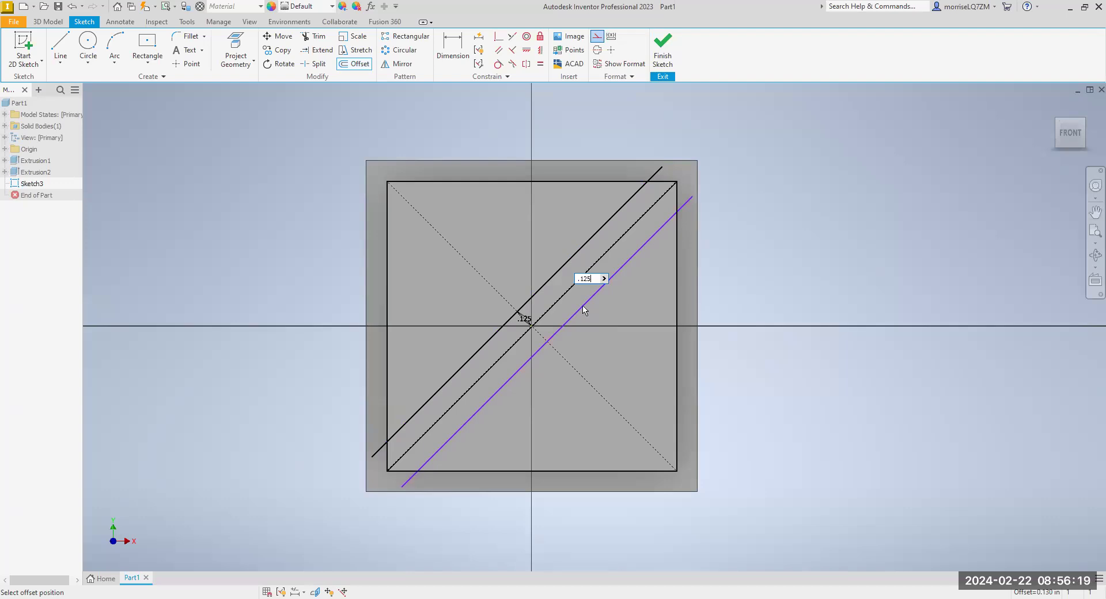
key(Return)
right_click(777, 280)
click(833, 283)
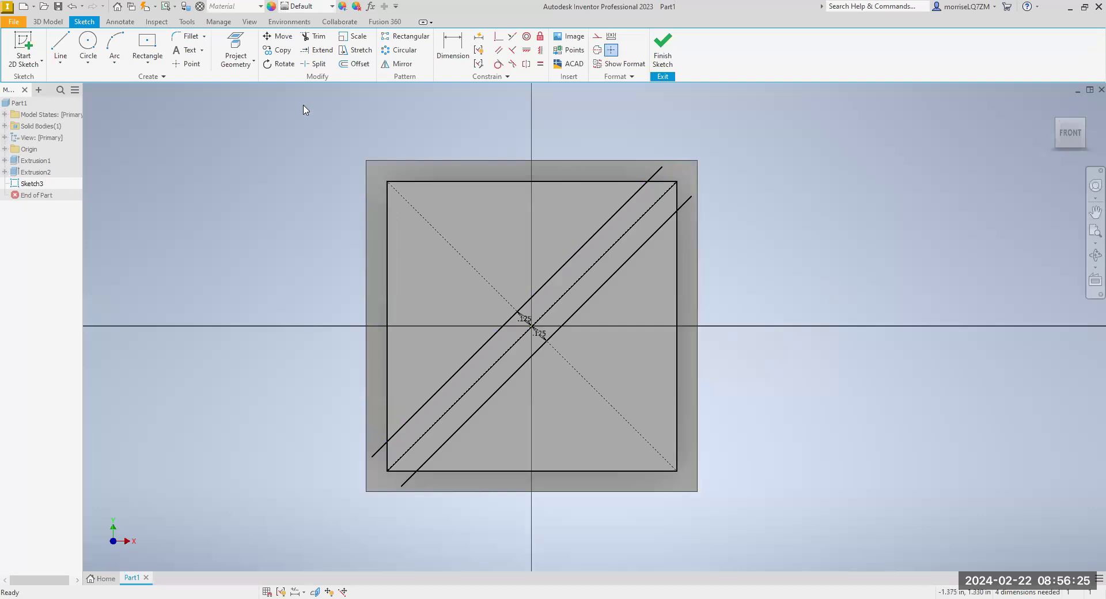
click(59, 64)
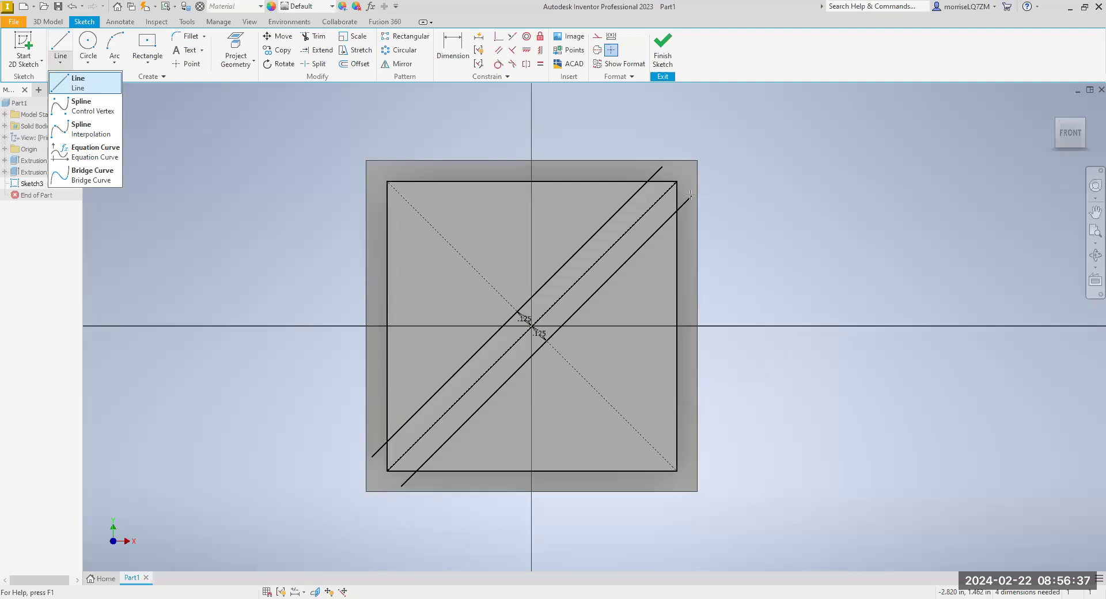
Step: After capping the slot ends, delete the square's left, top, right and bottom edges
key(Escape)
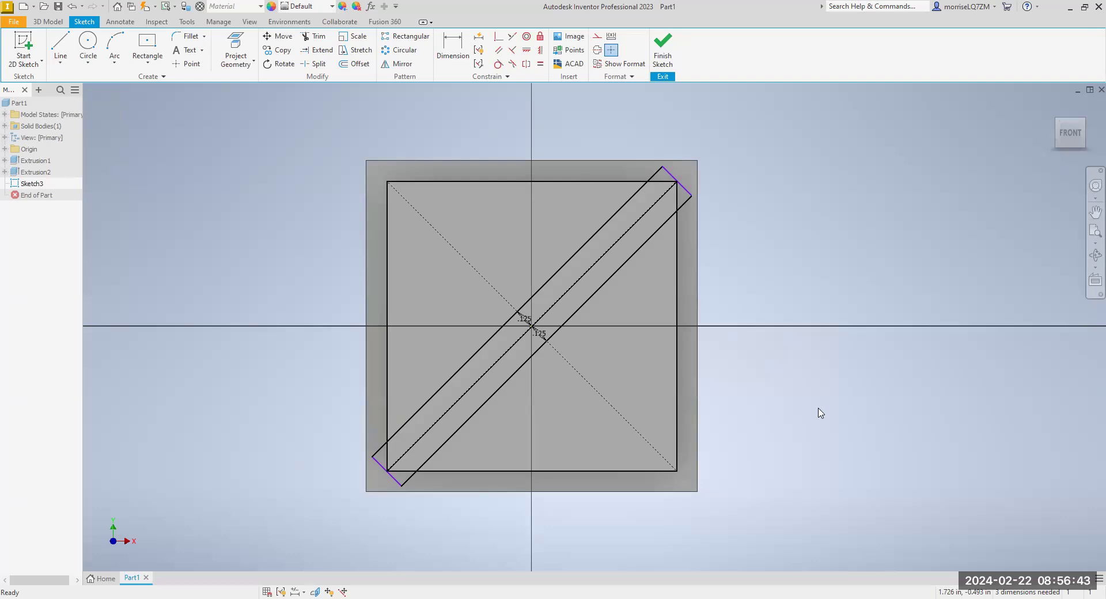
click(390, 289)
right_click(390, 288)
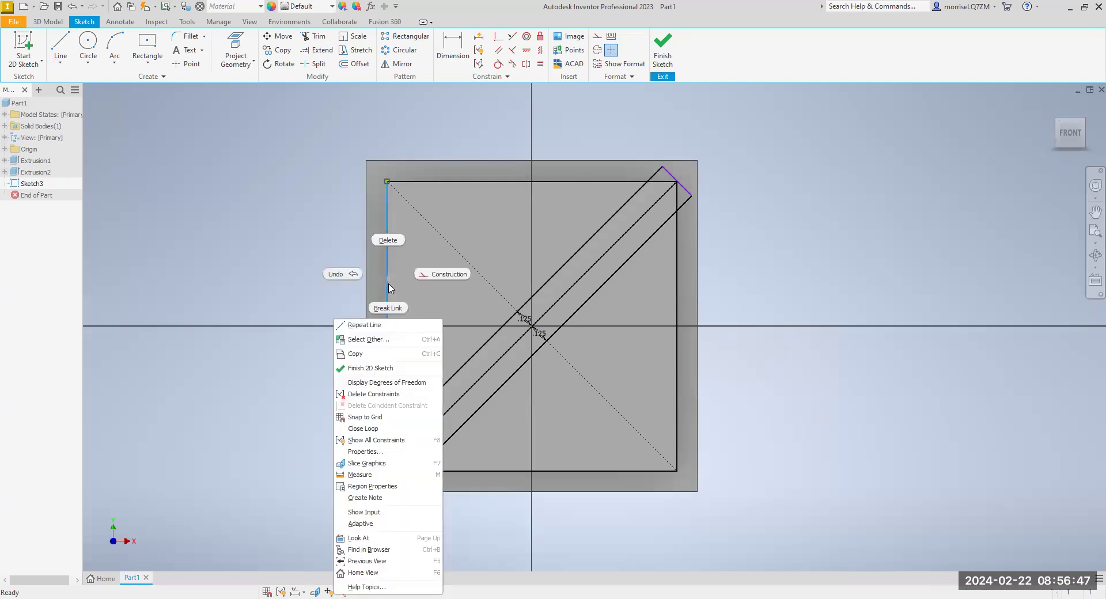
click(392, 241)
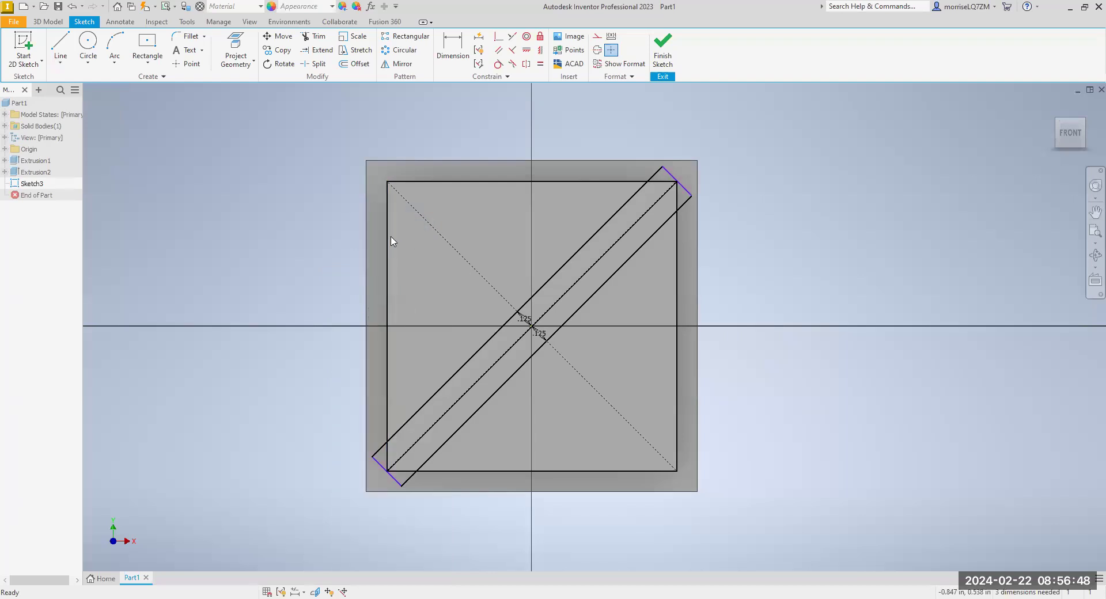
right_click(466, 184)
click(465, 151)
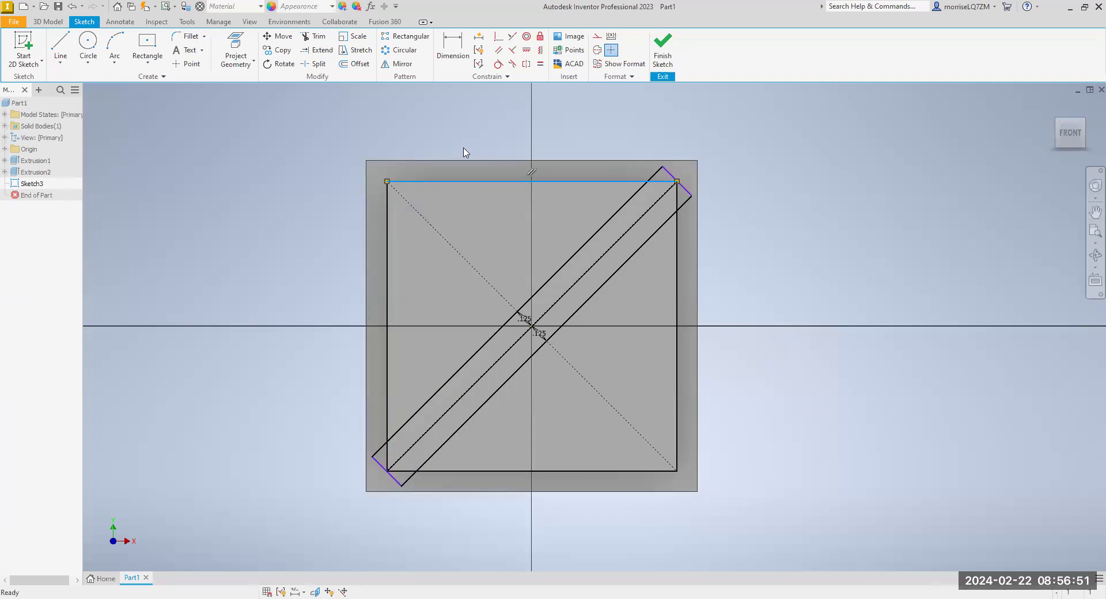
right_click(677, 295)
click(669, 242)
right_click(584, 470)
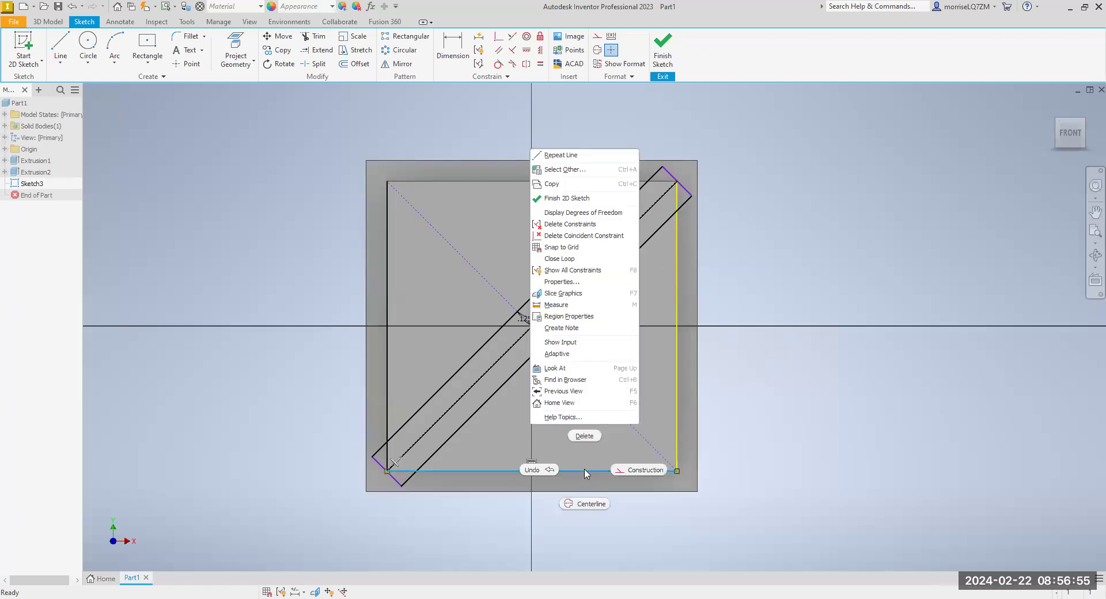
click(583, 436)
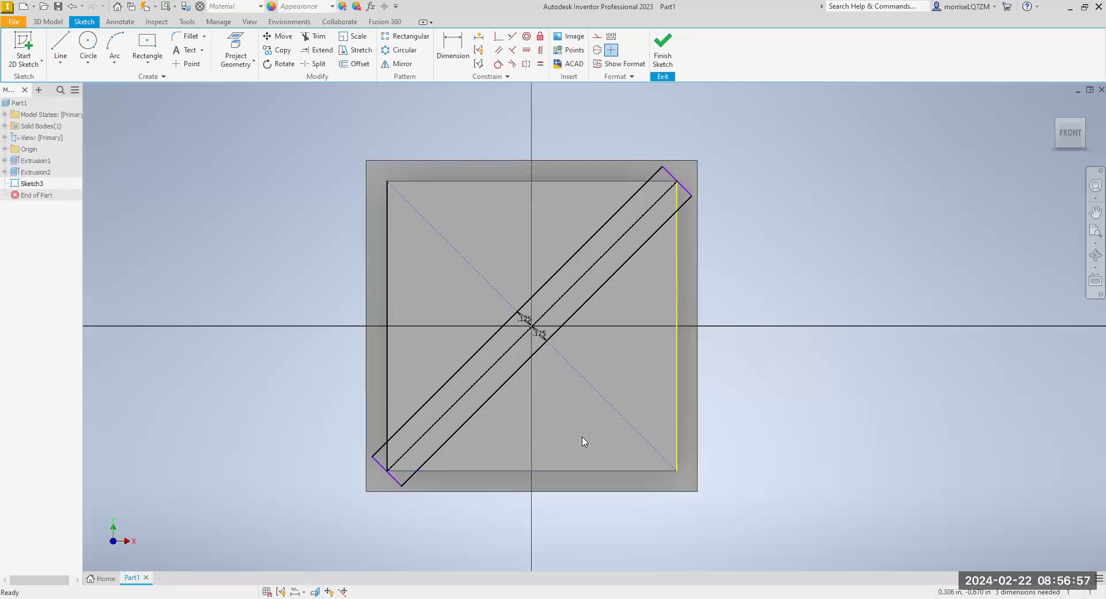
Step: Turn the middle diagonal into construction geometry and delete the leftover right vertical line
right_click(575, 282)
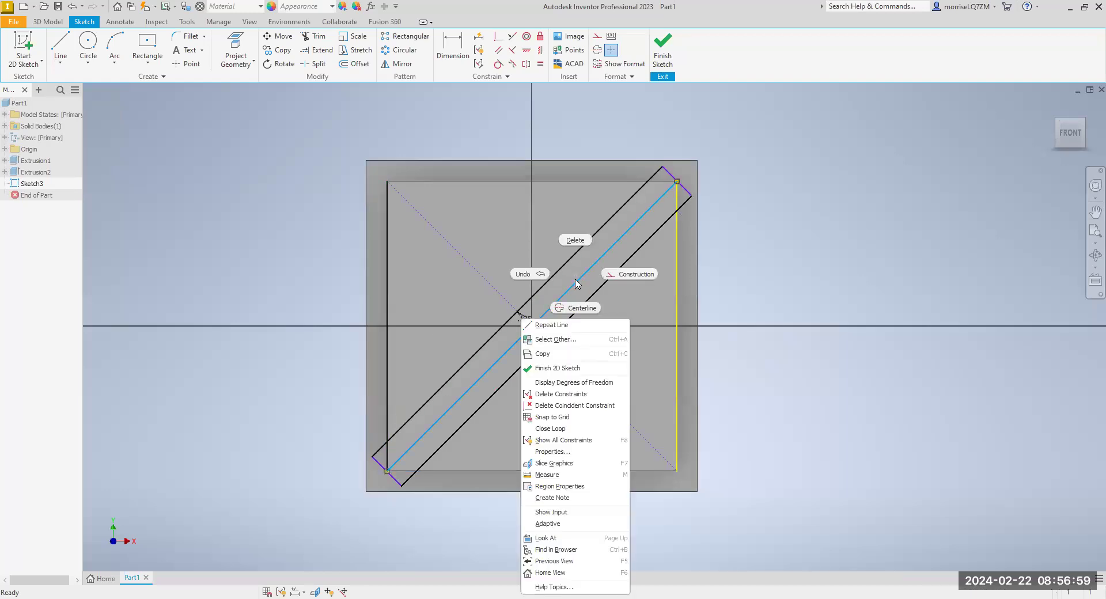
click(581, 244)
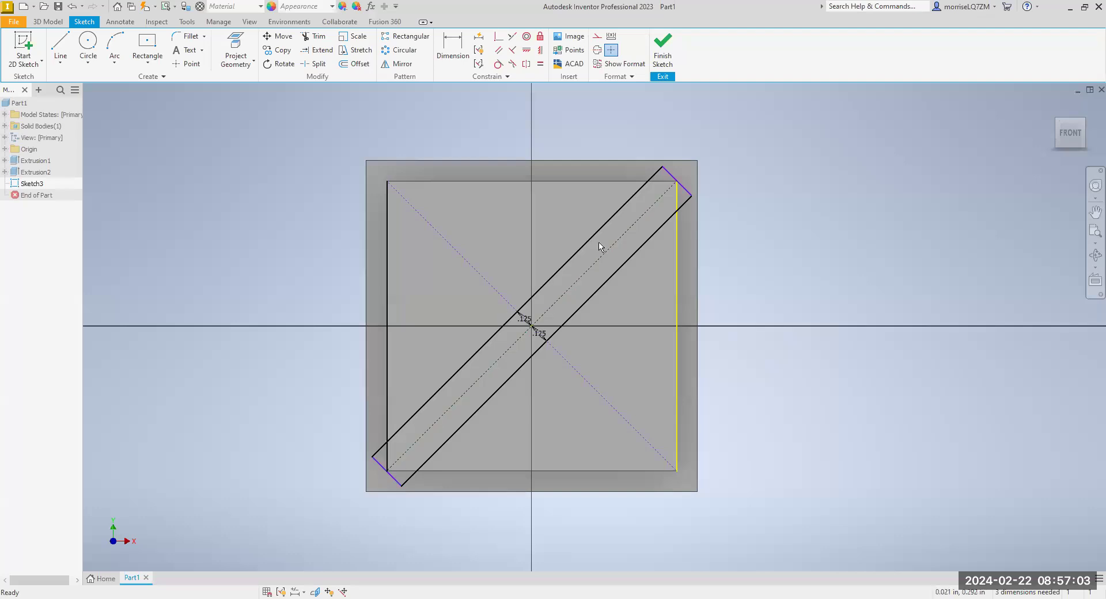
right_click(677, 283)
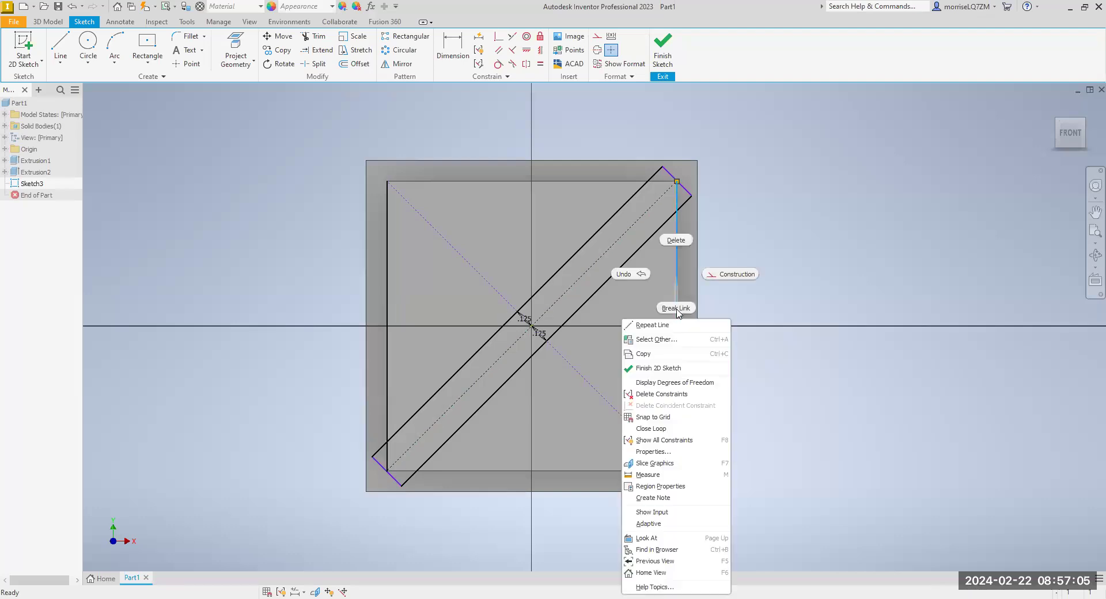
click(680, 244)
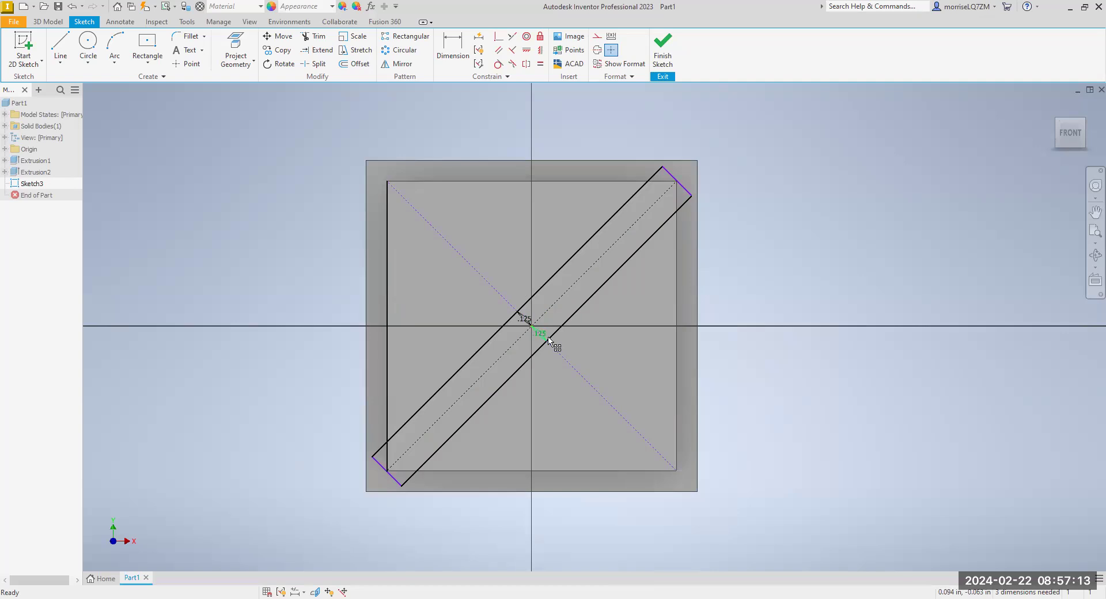
Step: Finish Sketch3 and extrude both slot regions 0.125 in as a cut into the pad
mouse_move(568, 358)
click(660, 58)
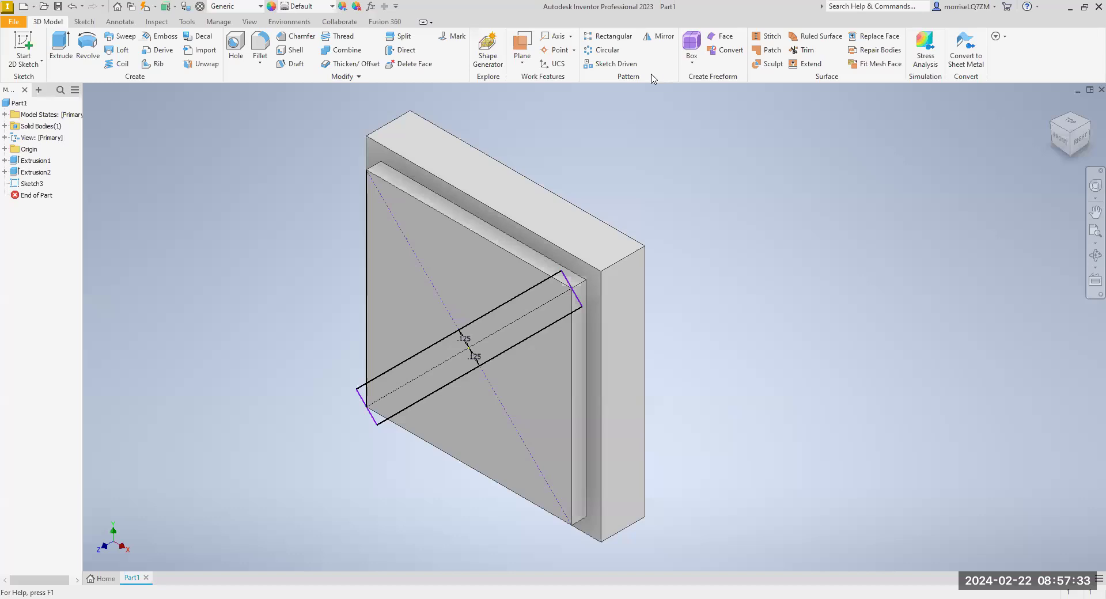
click(59, 50)
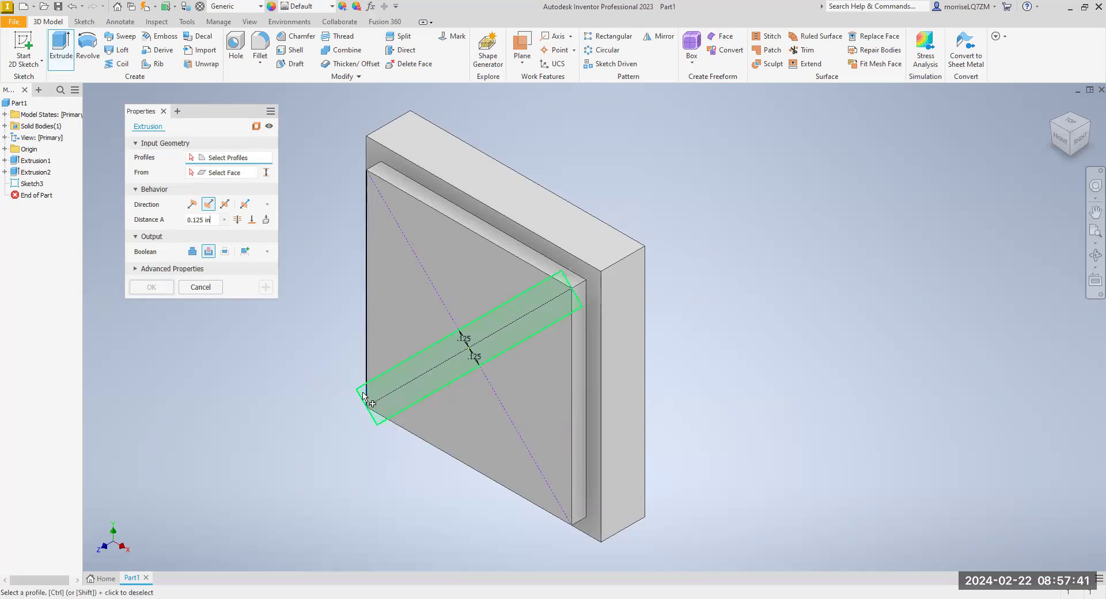
scroll(368, 395, up, 3)
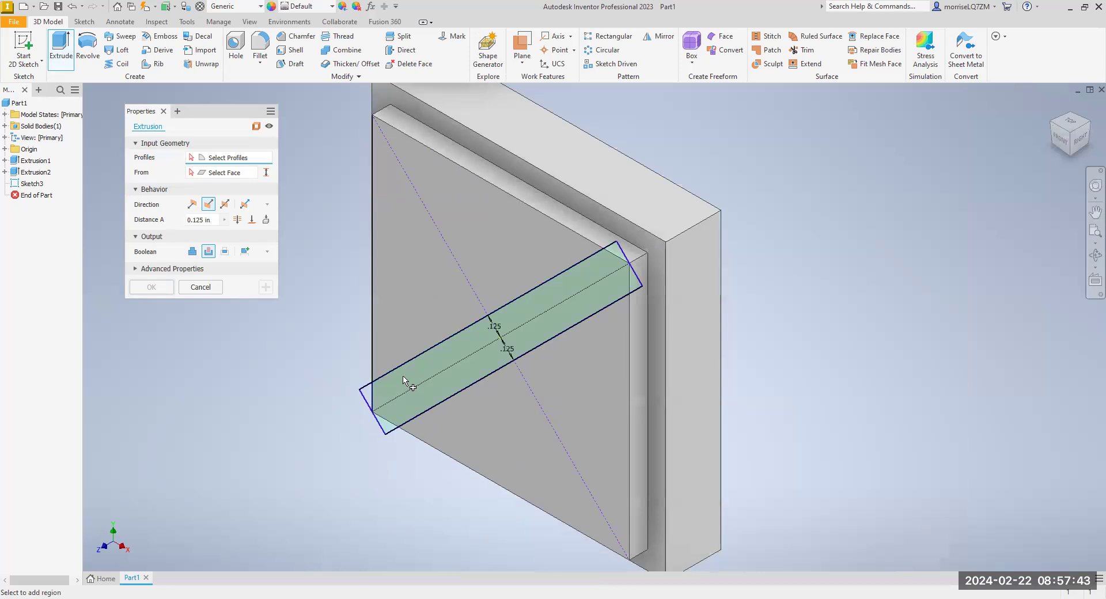
click(394, 391)
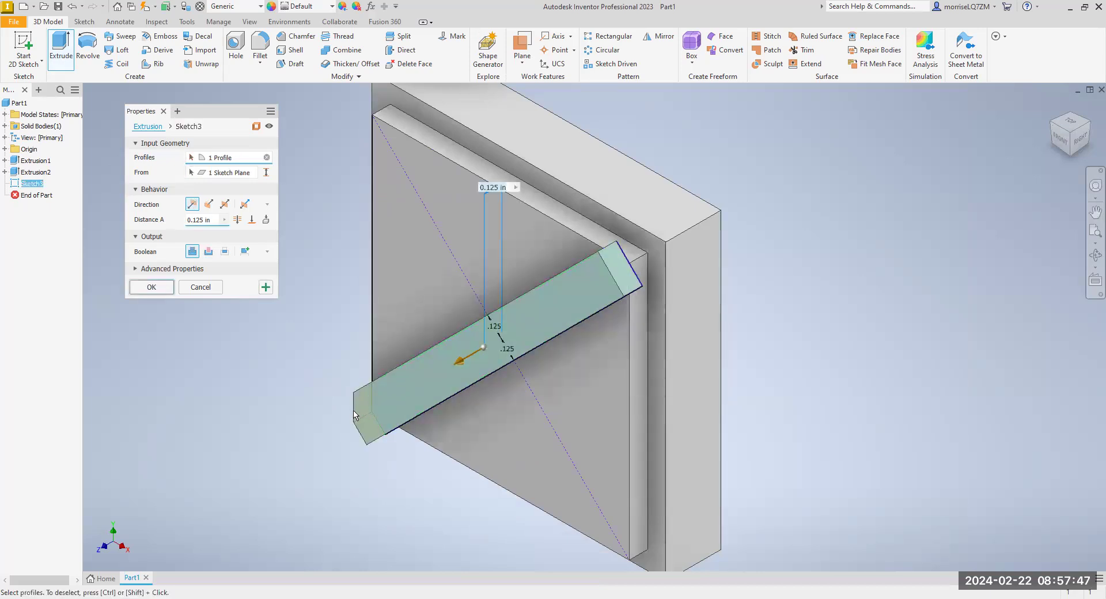
click(199, 287)
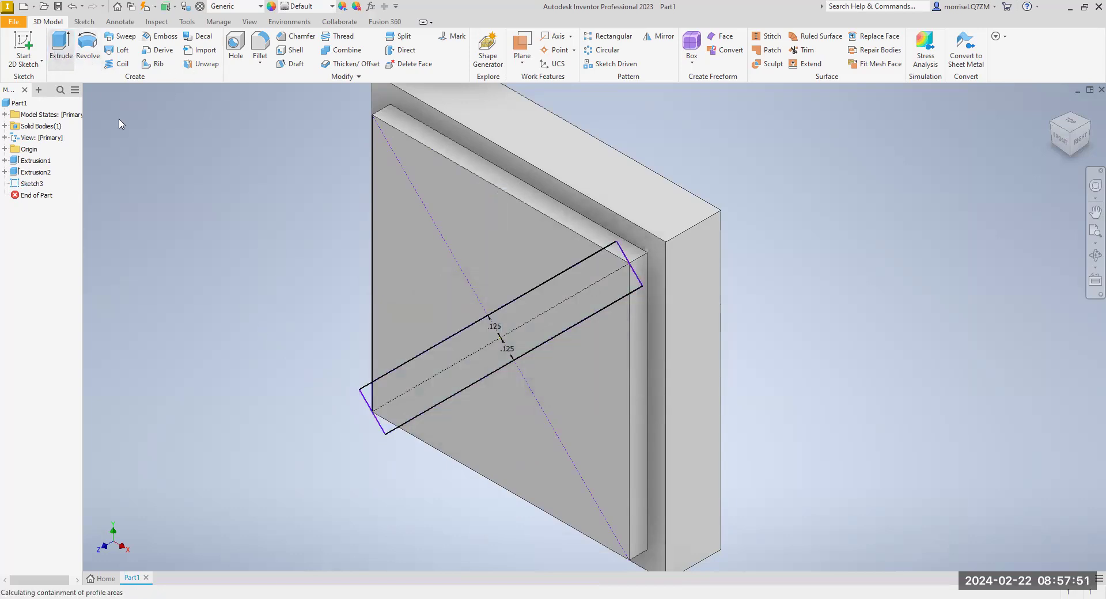
key(e)
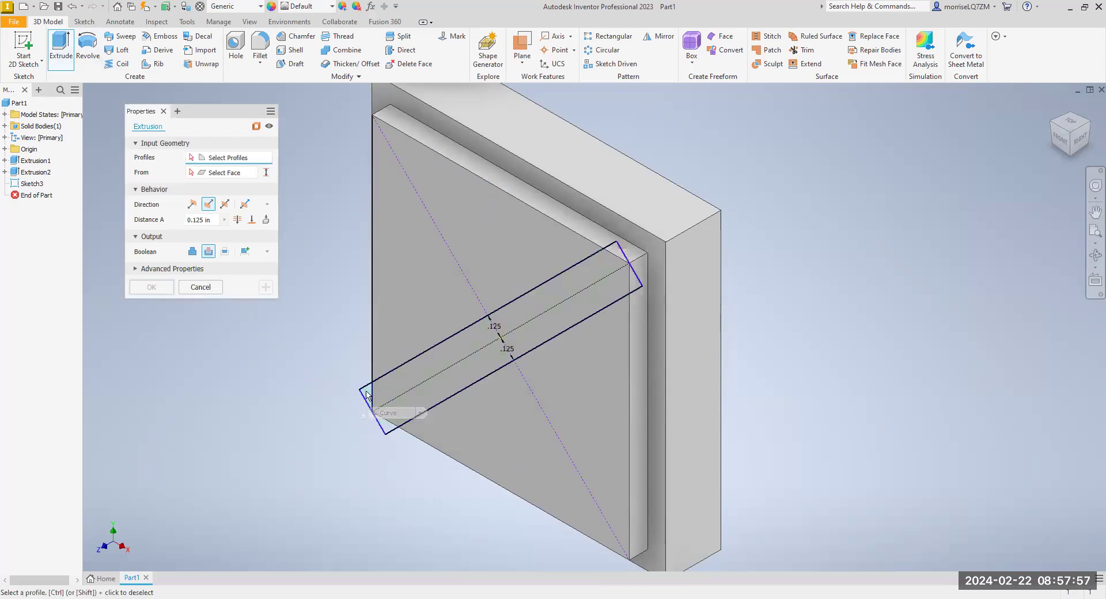
click(397, 390)
click(376, 408)
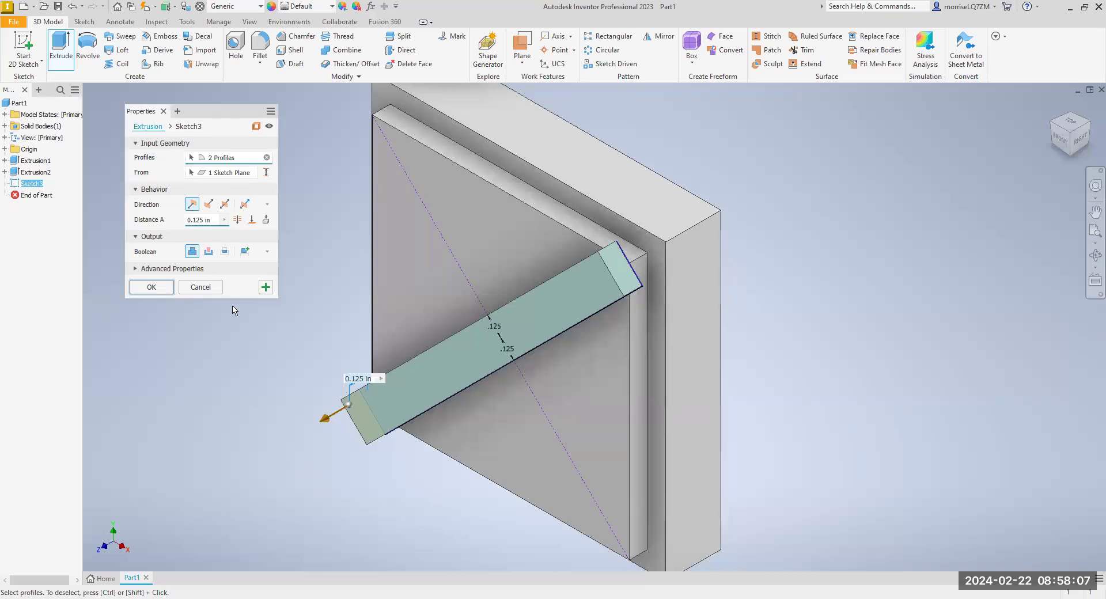
click(209, 204)
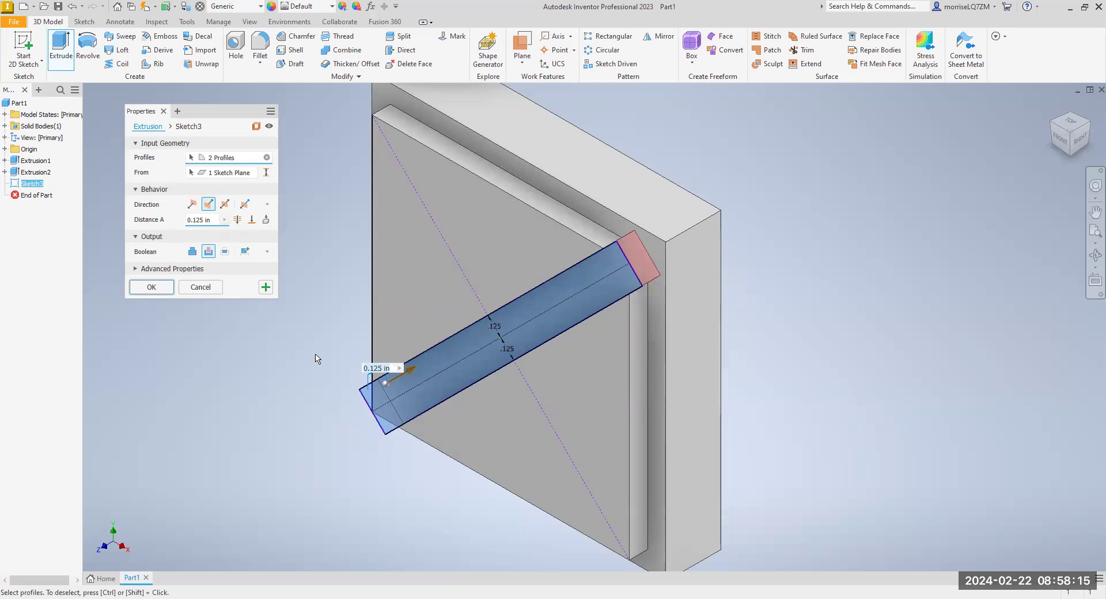
click(143, 287)
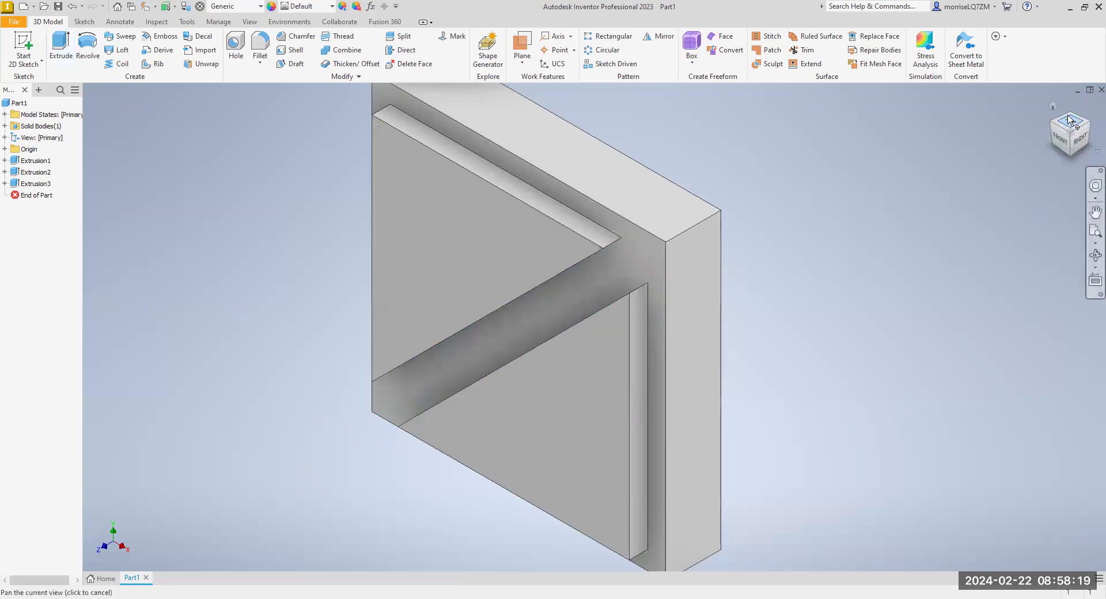
click(1062, 142)
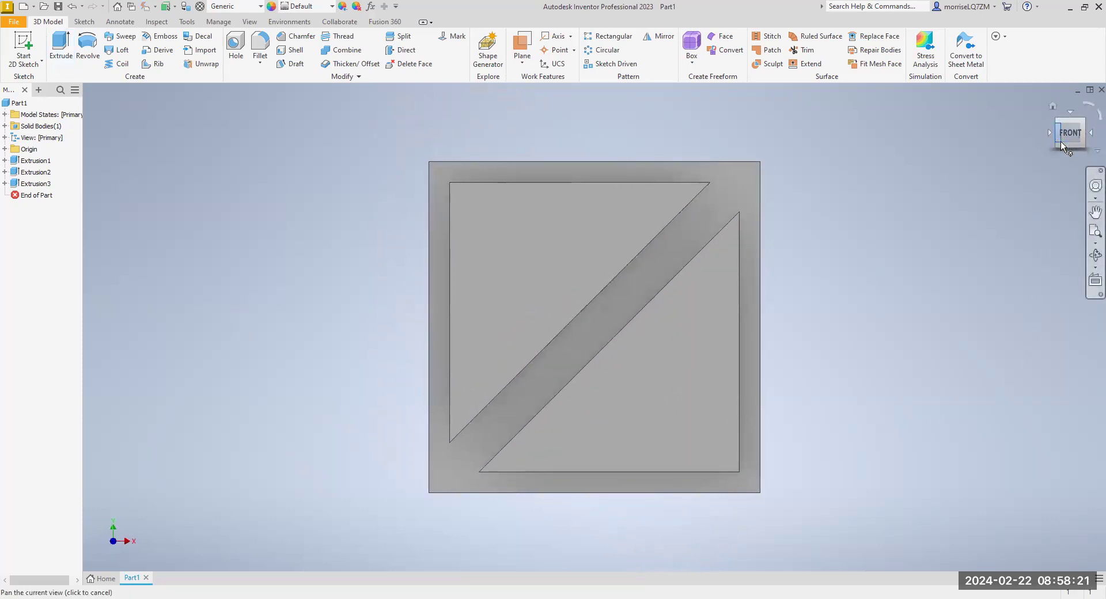
click(1083, 123)
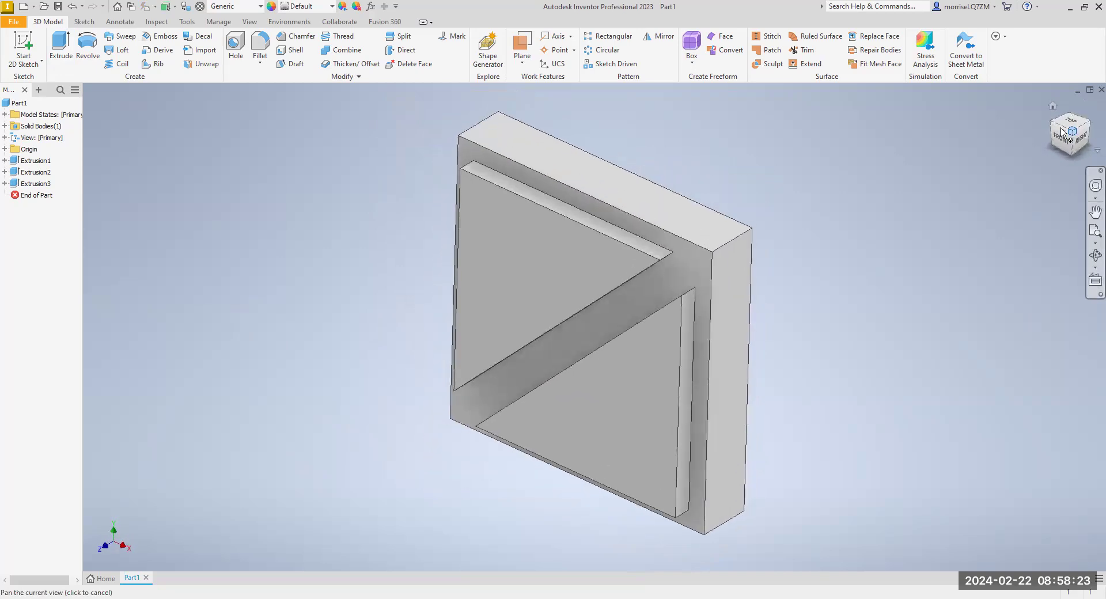
click(1063, 137)
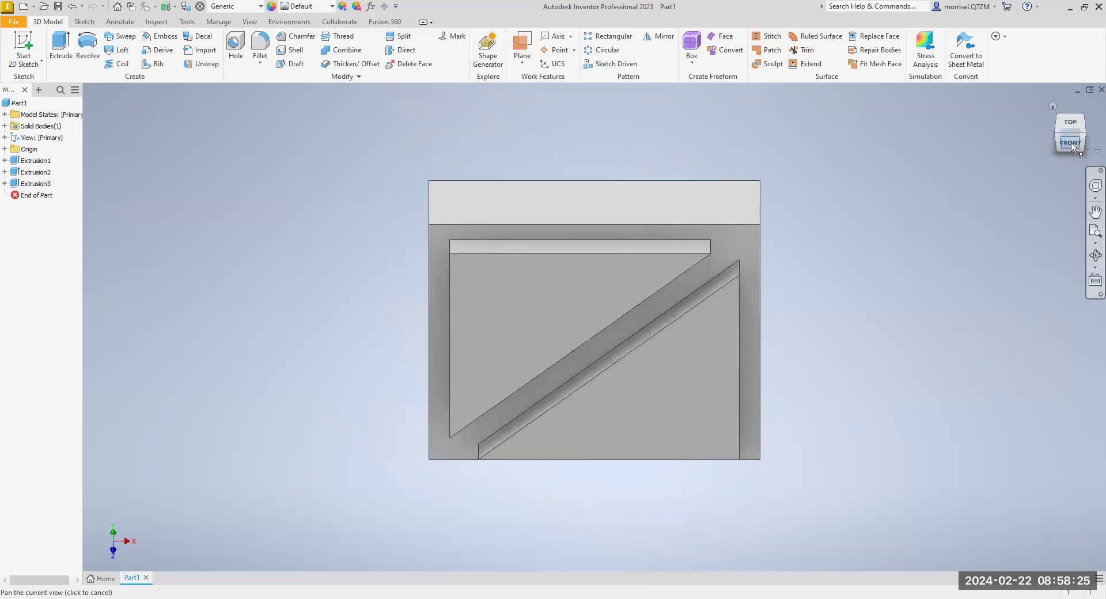
click(1069, 143)
click(1083, 121)
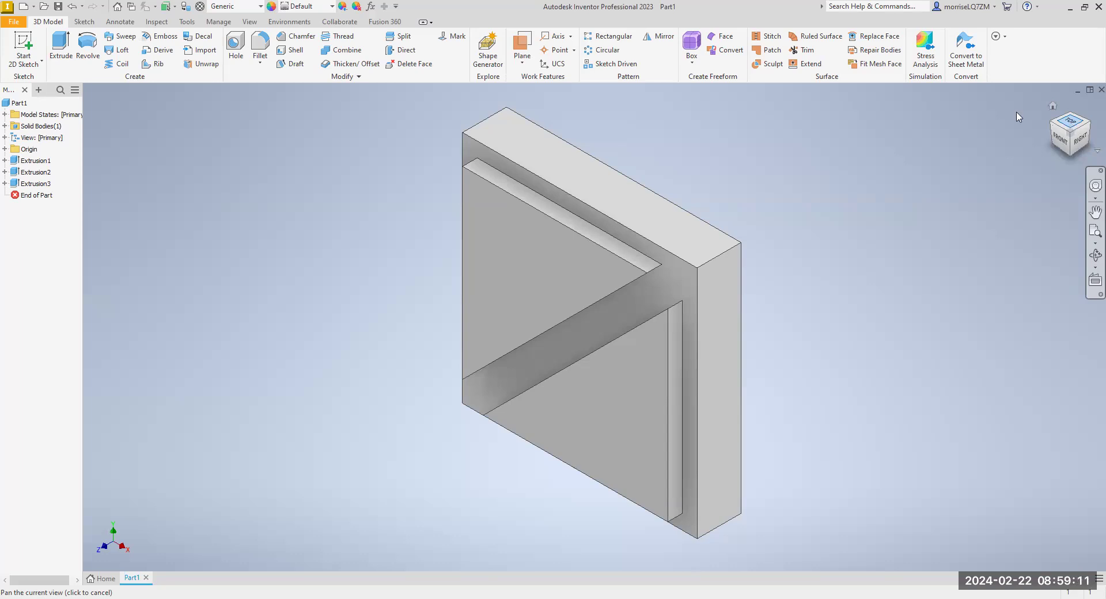
Step: Start a 2D sketch on the front face and draw a .250 circle near the upper-left
click(23, 63)
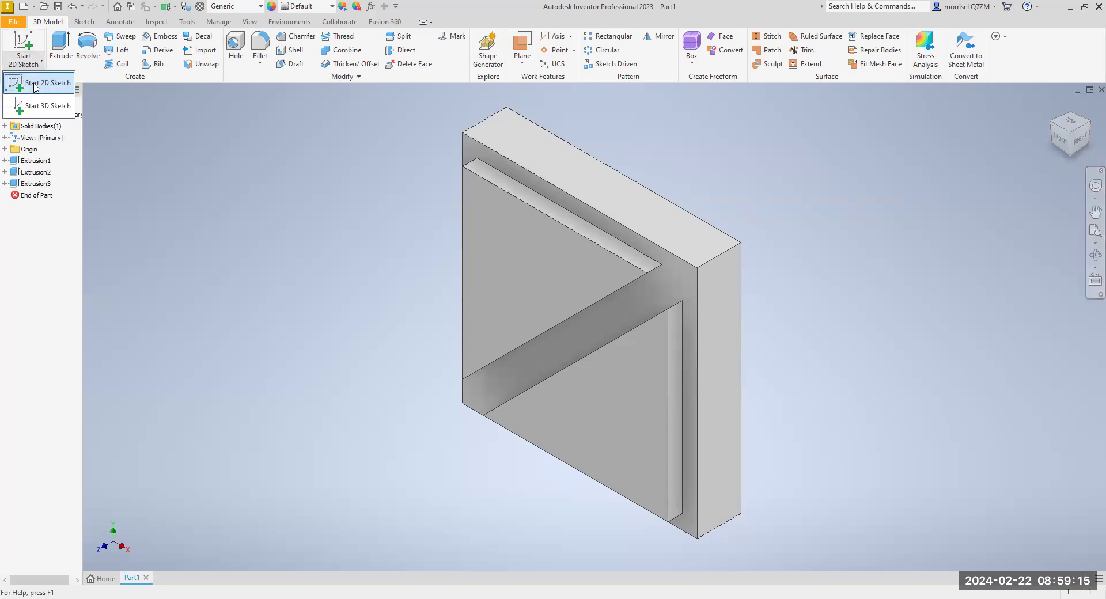
click(34, 88)
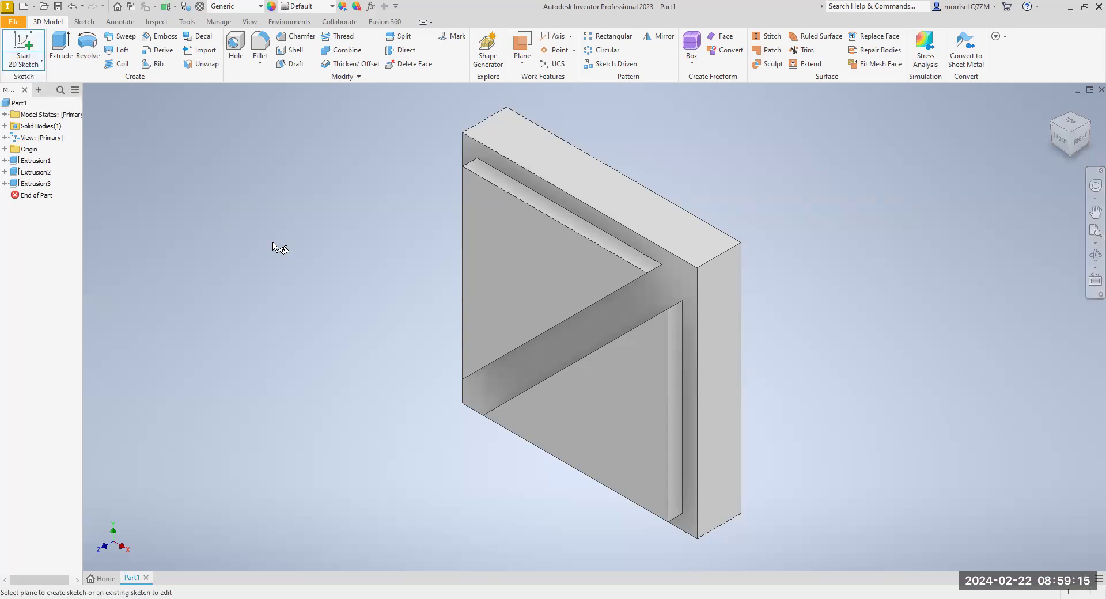
click(504, 260)
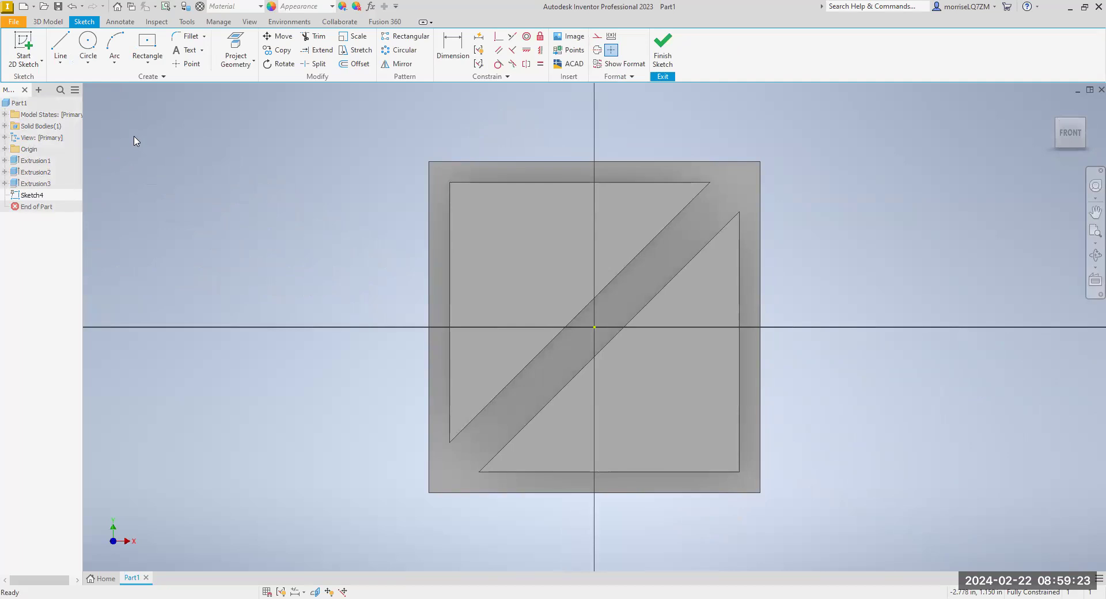
click(89, 64)
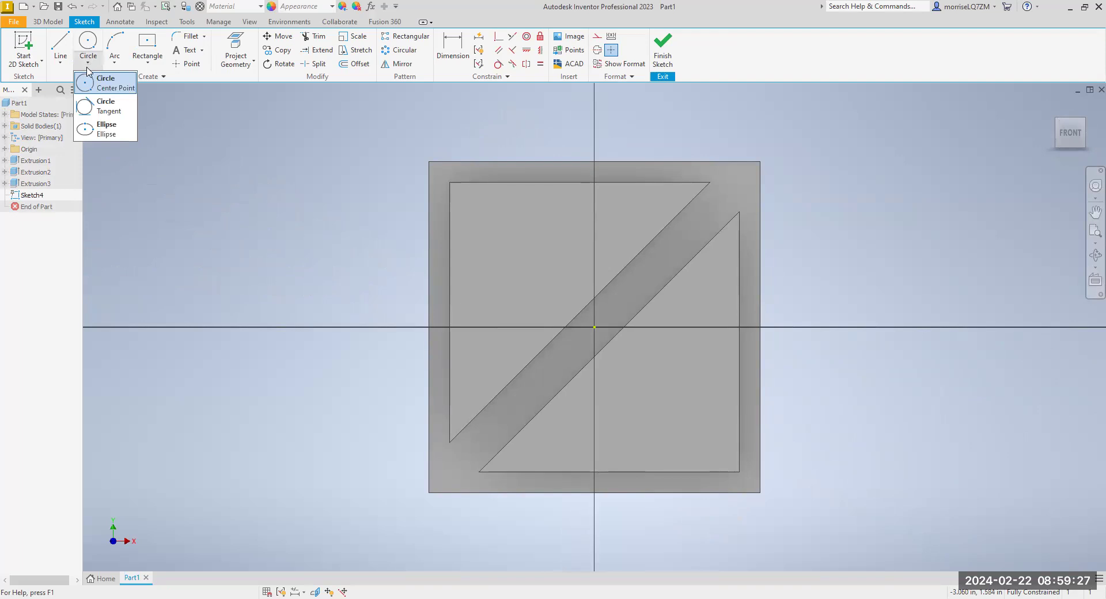
click(102, 87)
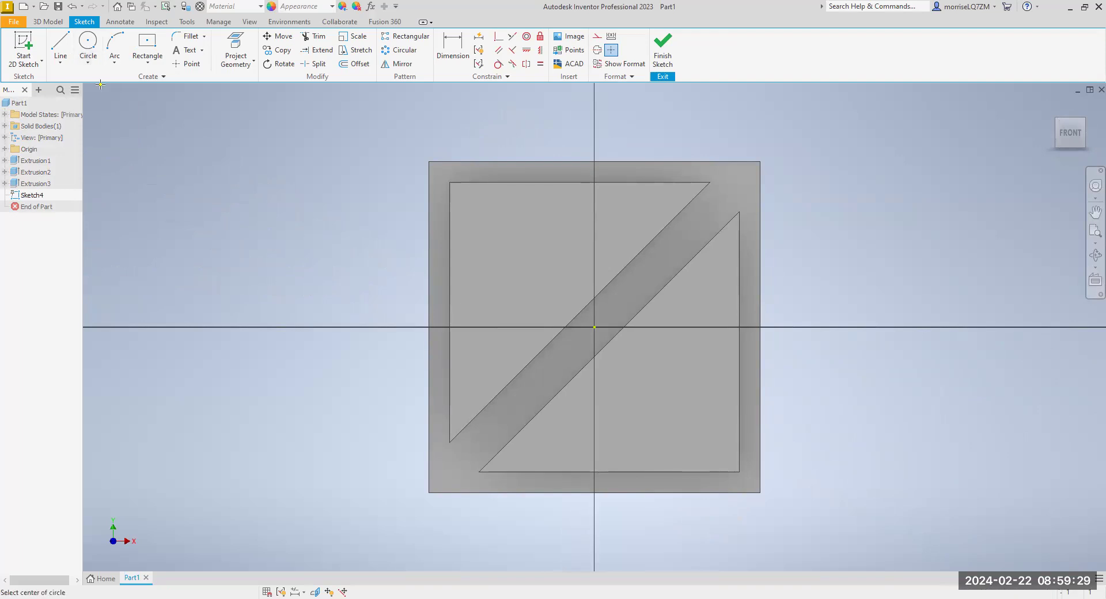
click(500, 230)
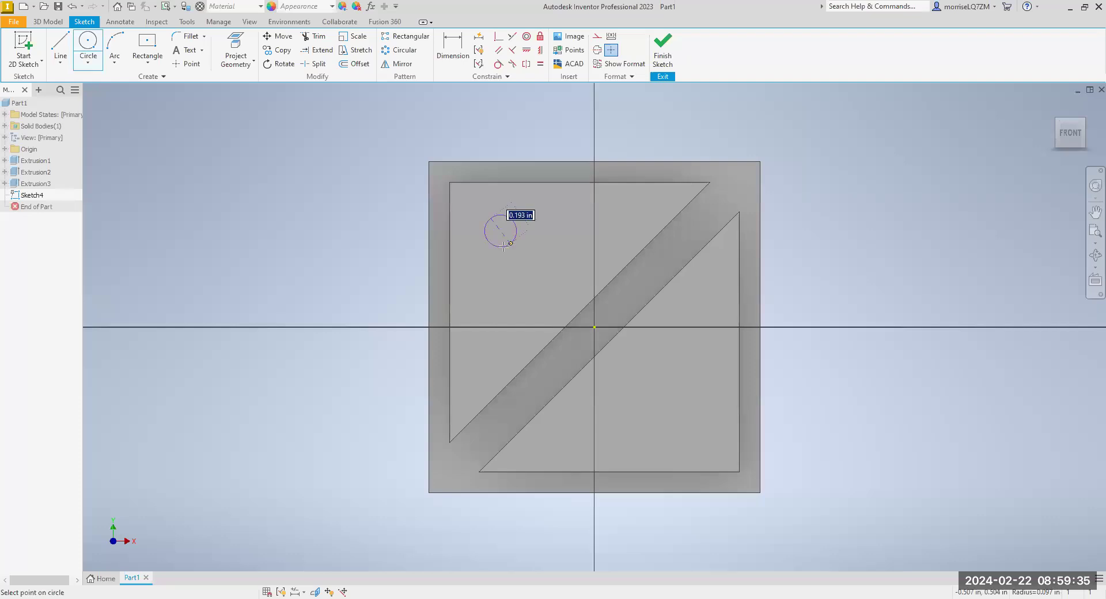
text(.250)
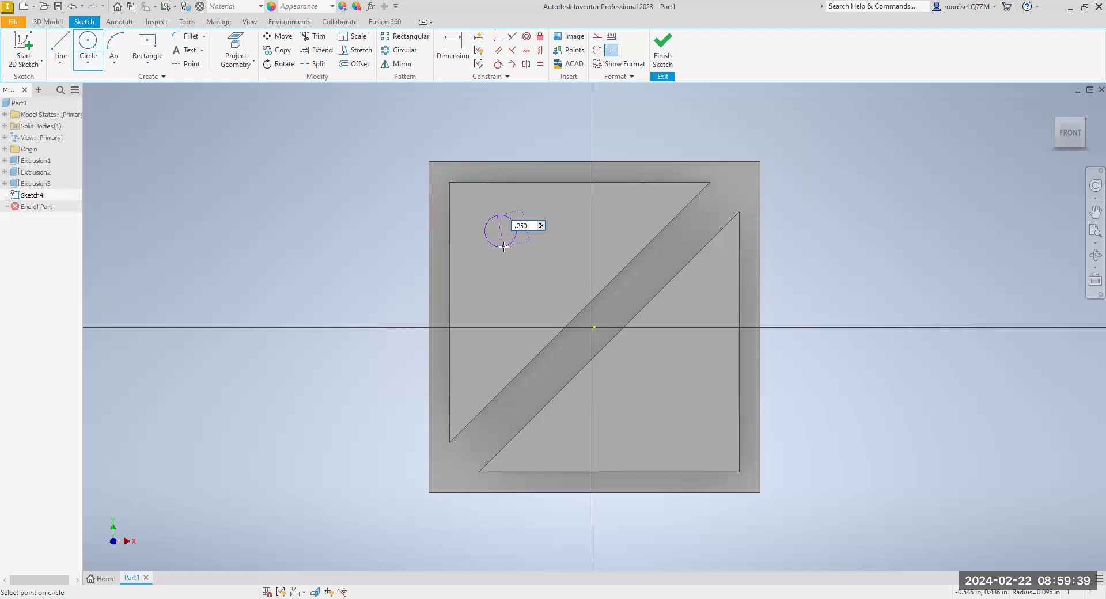
key(Return)
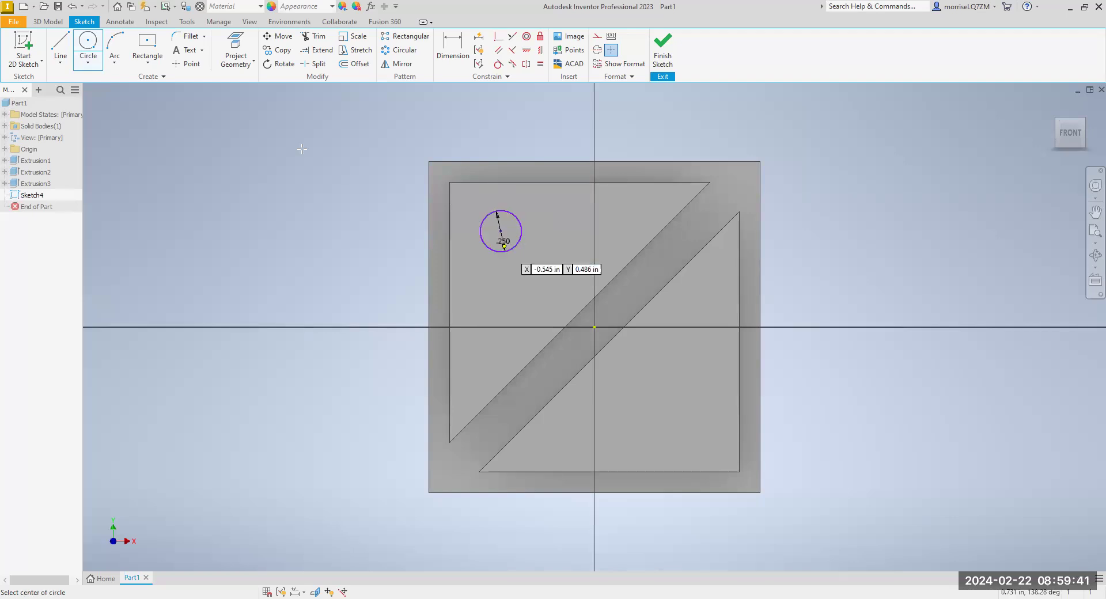
right_click(355, 150)
click(357, 148)
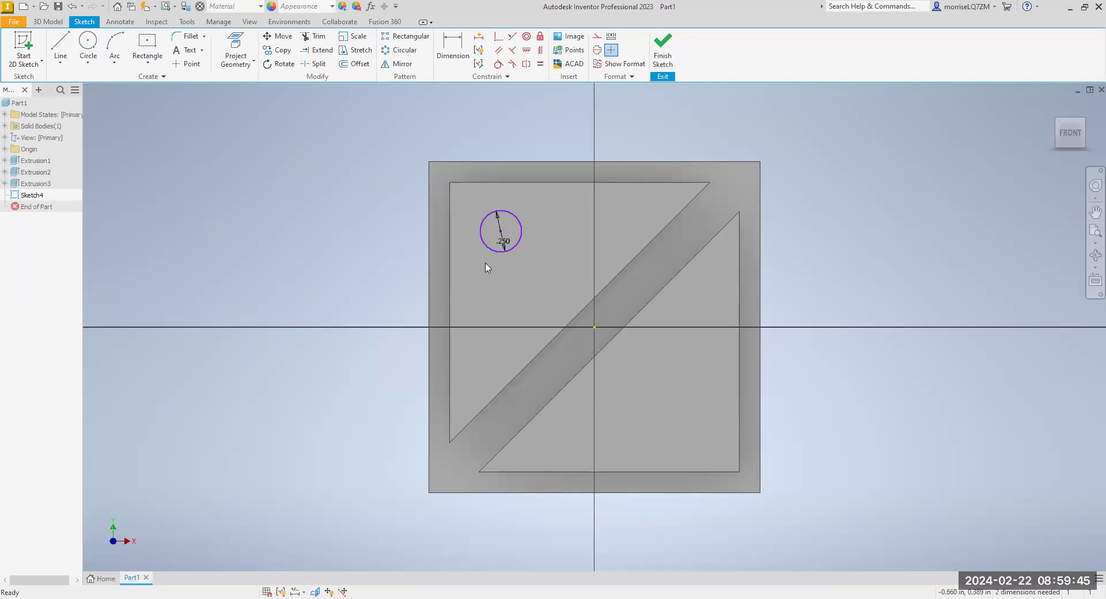
Step: Draw a second .250 center-point circle near the lower-right of the plate
click(88, 62)
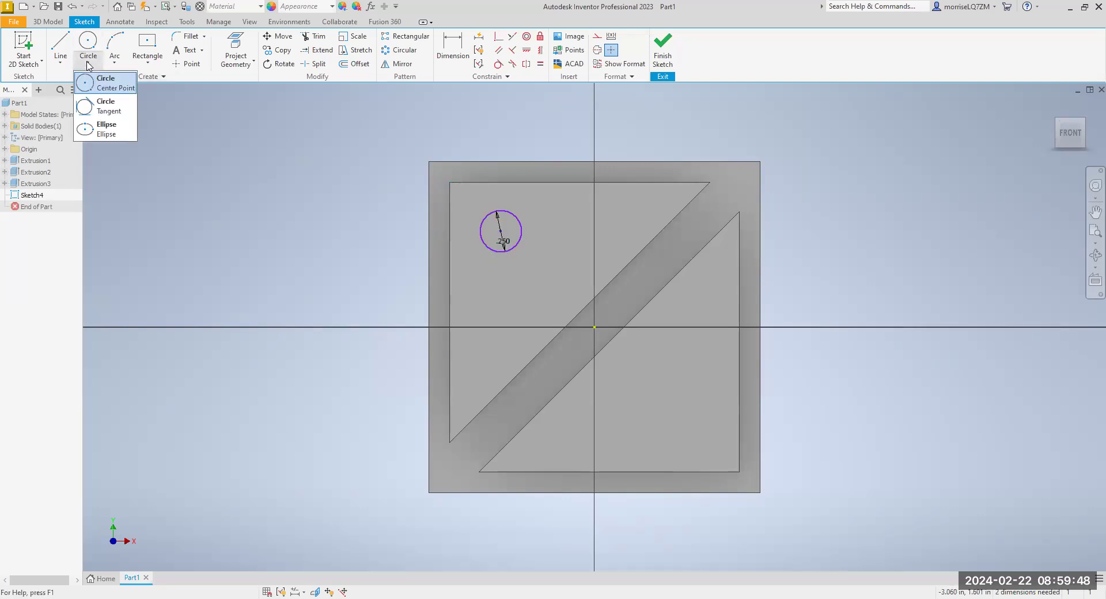
click(107, 86)
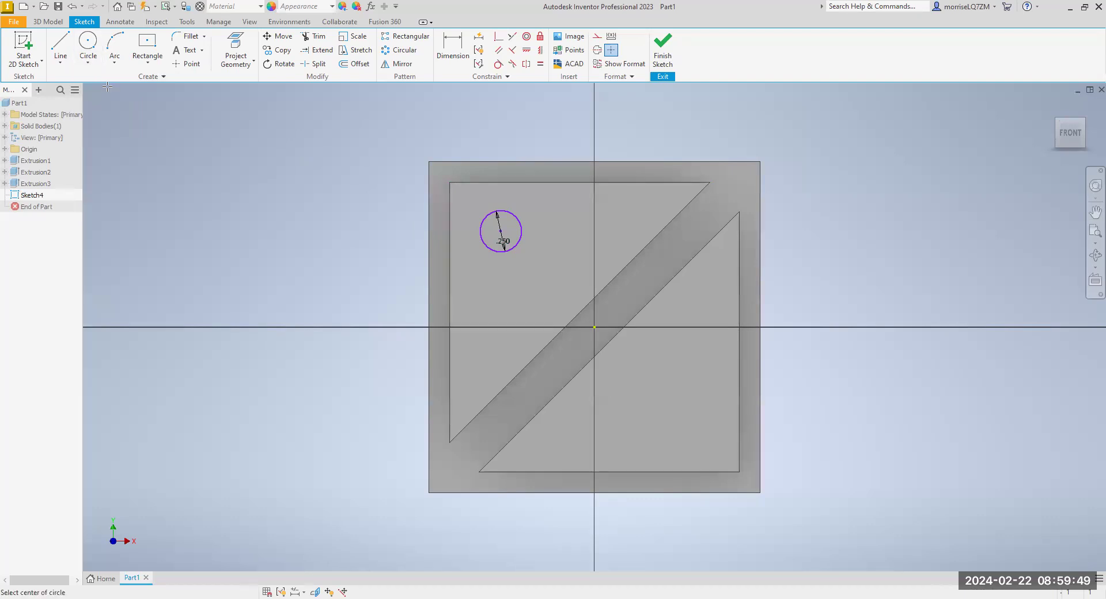
click(687, 427)
text(.25)
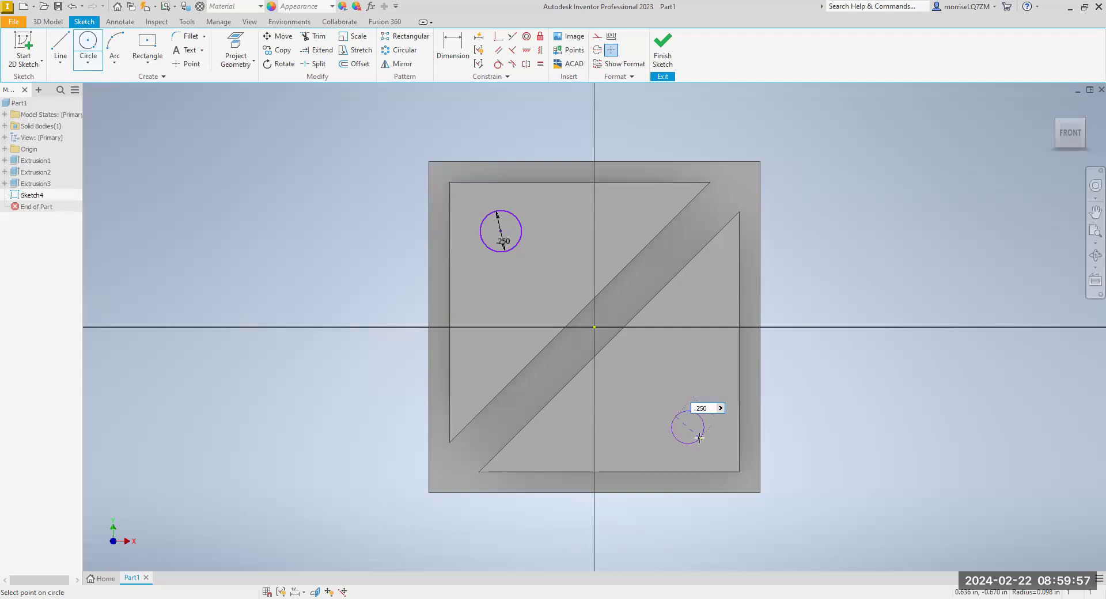
key(Return)
right_click(797, 394)
click(834, 386)
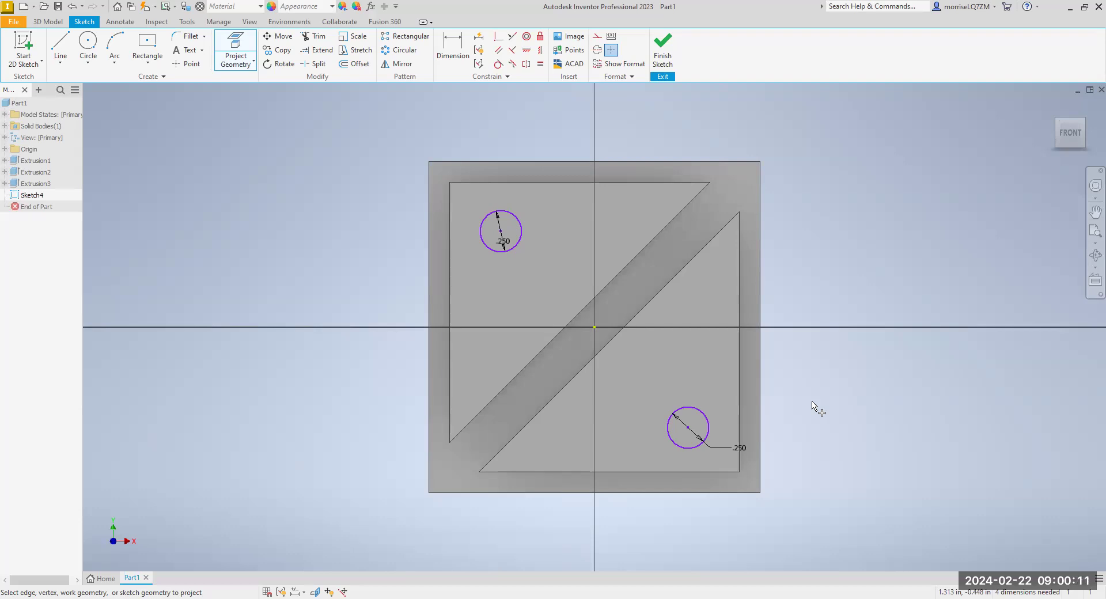
Step: Dimension the upper-left circle's centre .5 from the plate's left and top edges
click(453, 48)
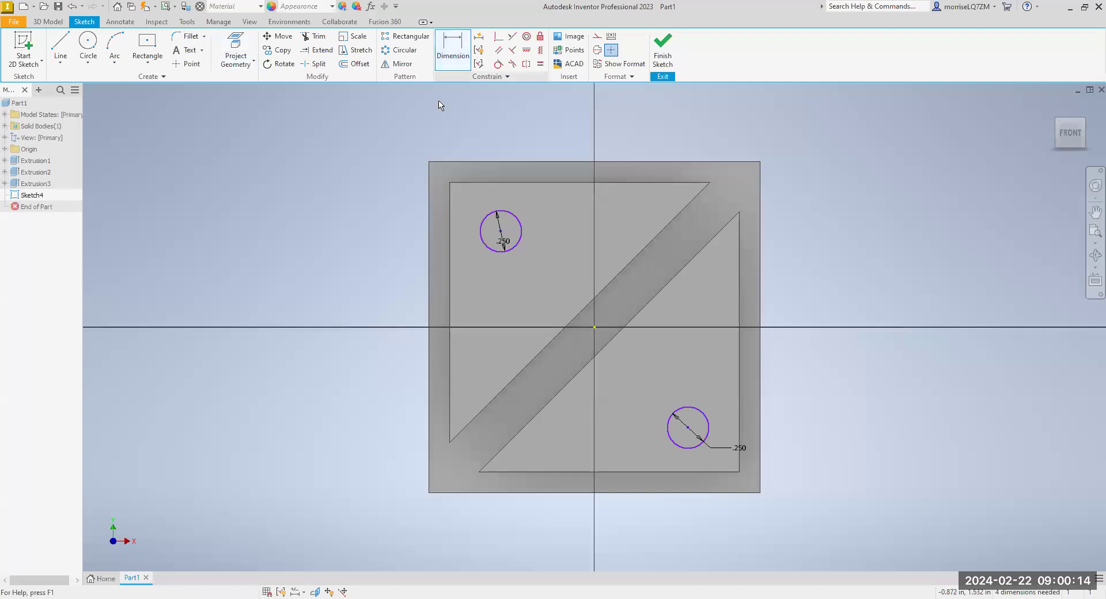
click(429, 203)
click(501, 231)
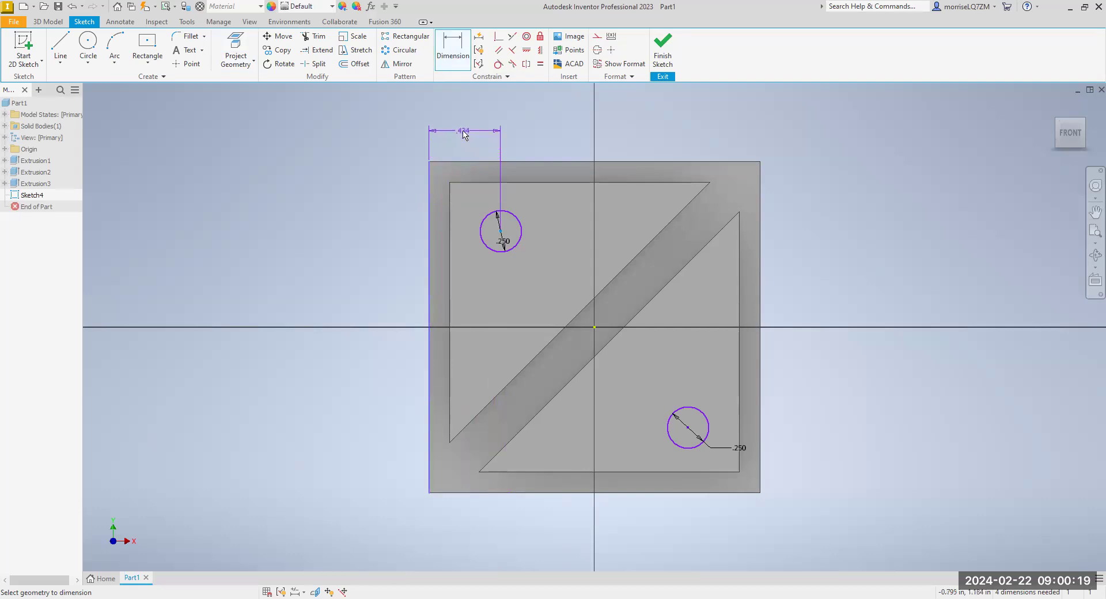
click(464, 132)
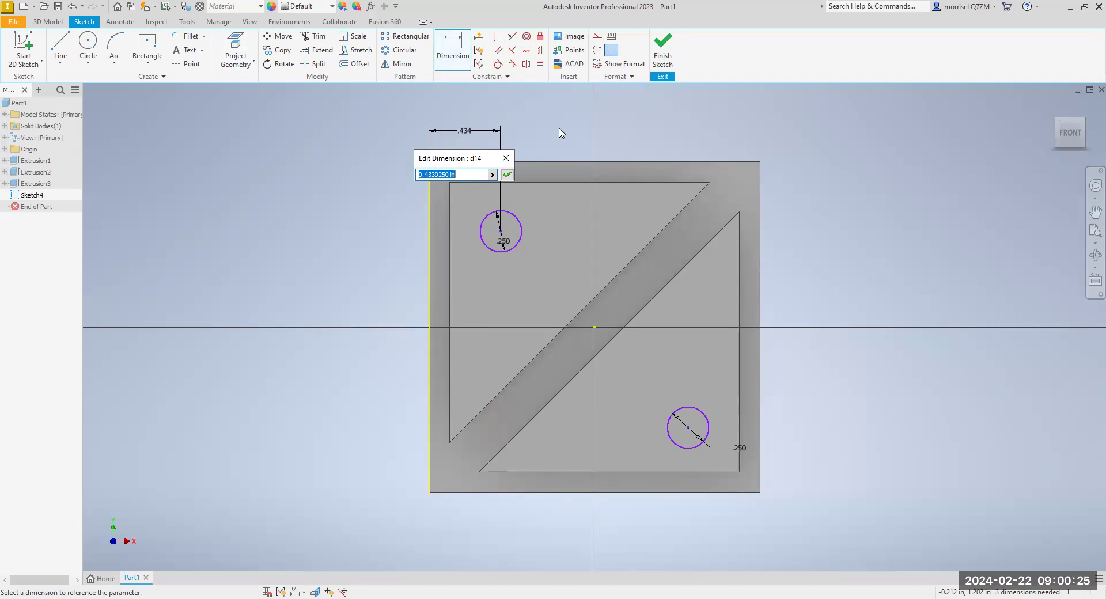
text(.5)
key(Return)
click(461, 45)
click(461, 45)
click(462, 162)
click(512, 231)
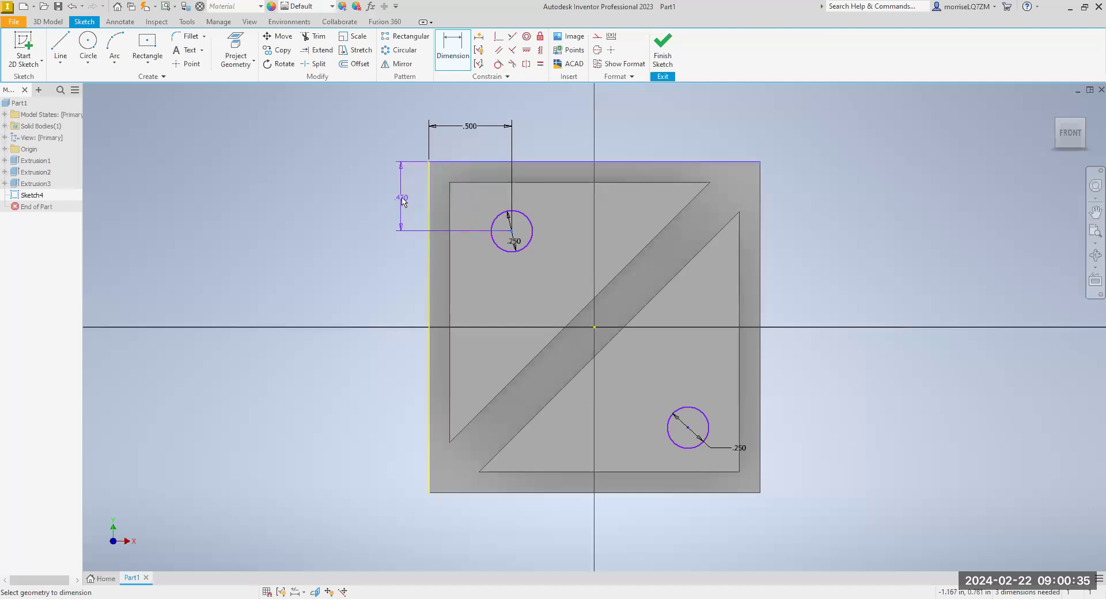
click(403, 199)
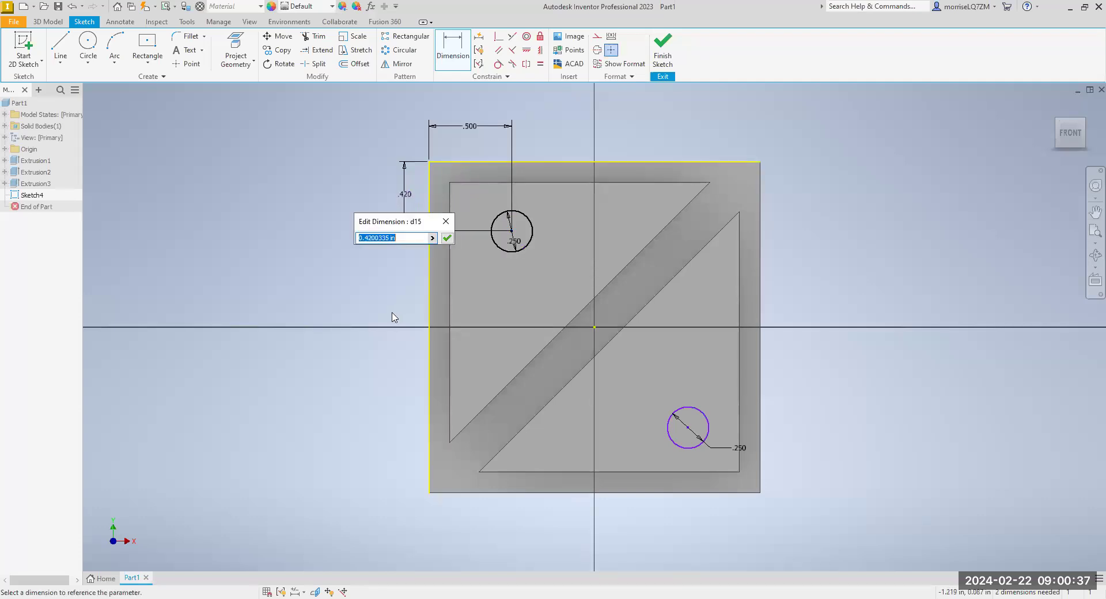
text(.5)
click(447, 238)
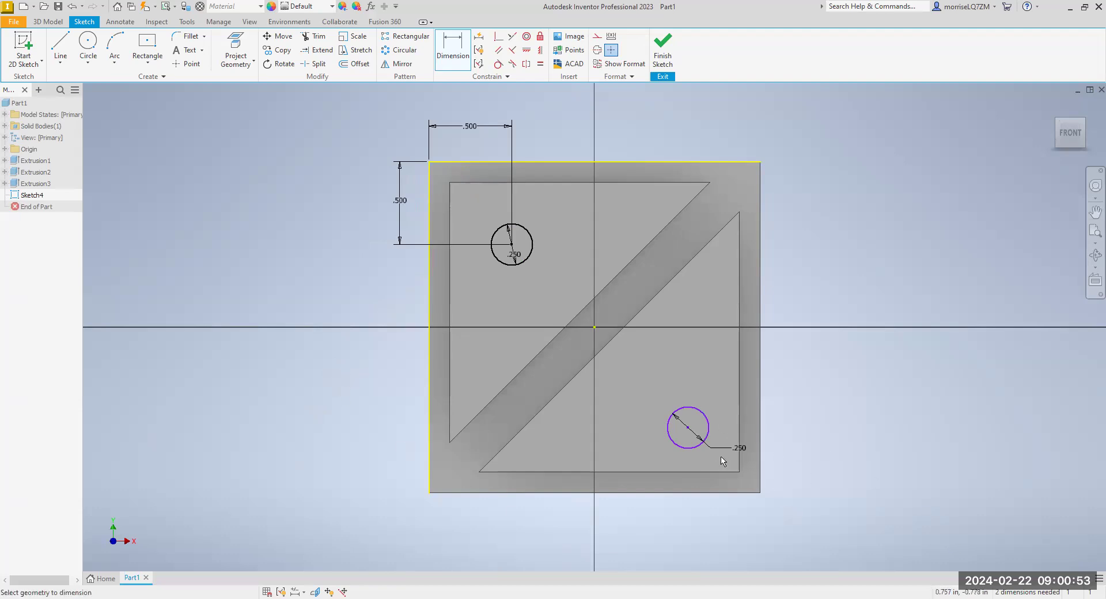
Step: Dimension the lower-right circle's centre .5 from the plate's right and bottom edges
click(761, 448)
click(688, 427)
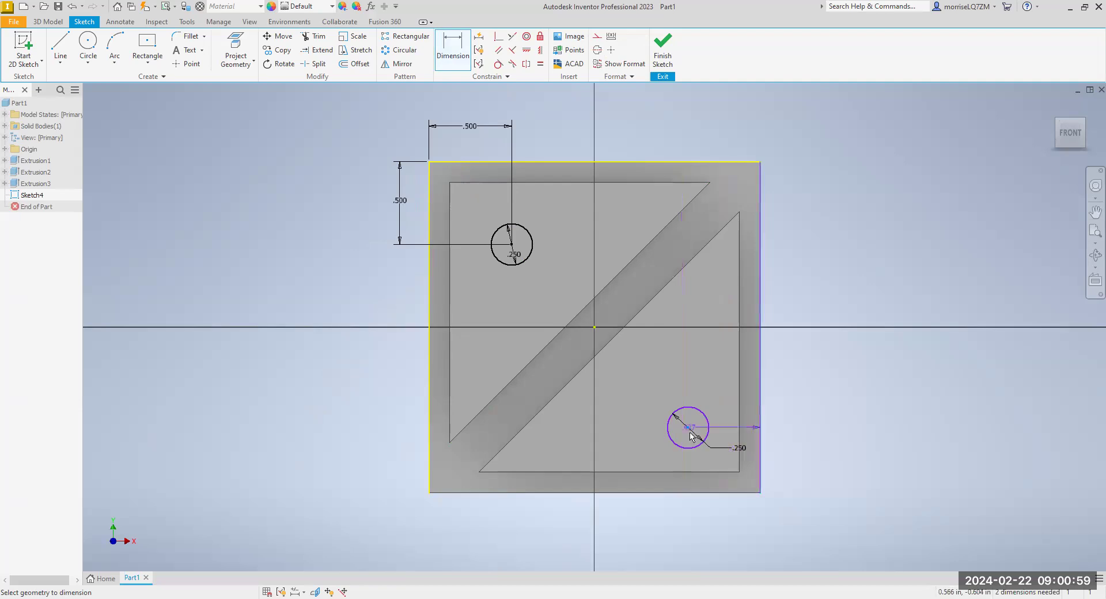
click(734, 525)
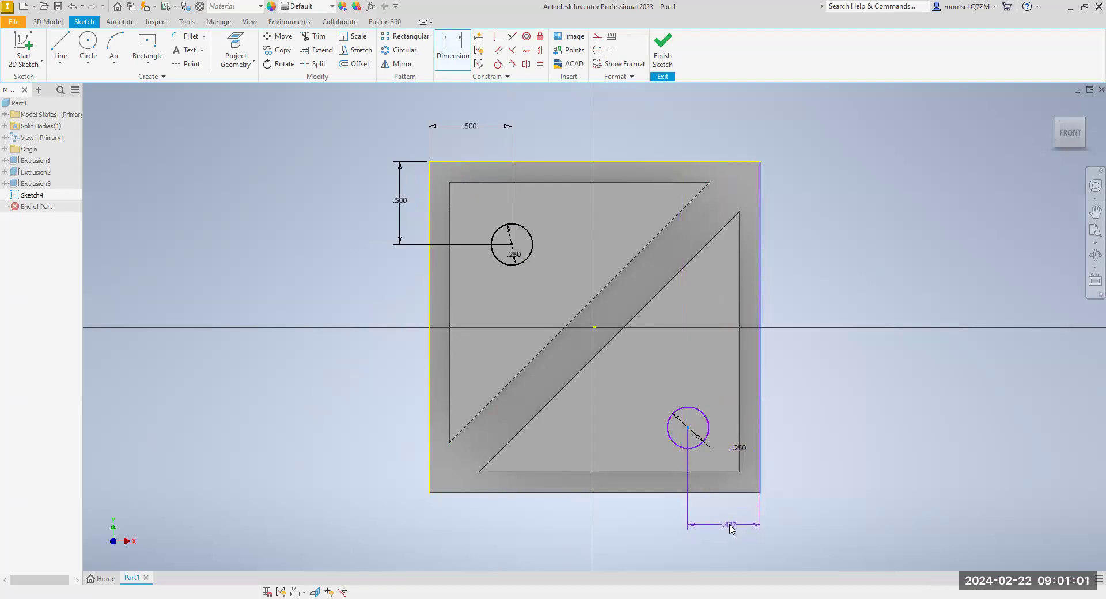
text(.5)
key(Return)
click(447, 48)
click(717, 493)
click(678, 427)
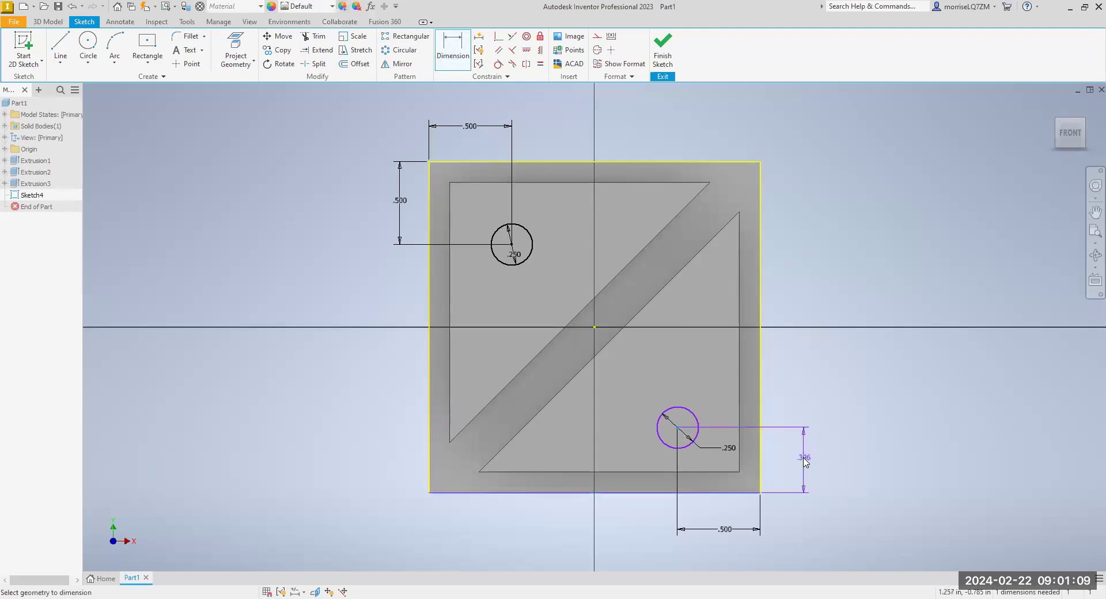
click(805, 461)
text(.5)
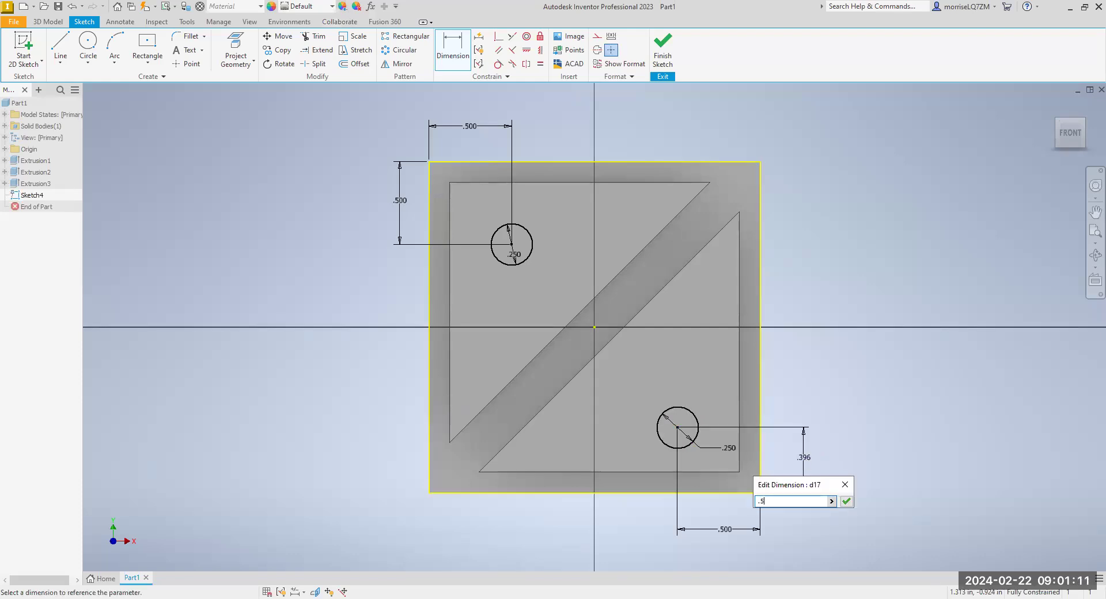
key(Return)
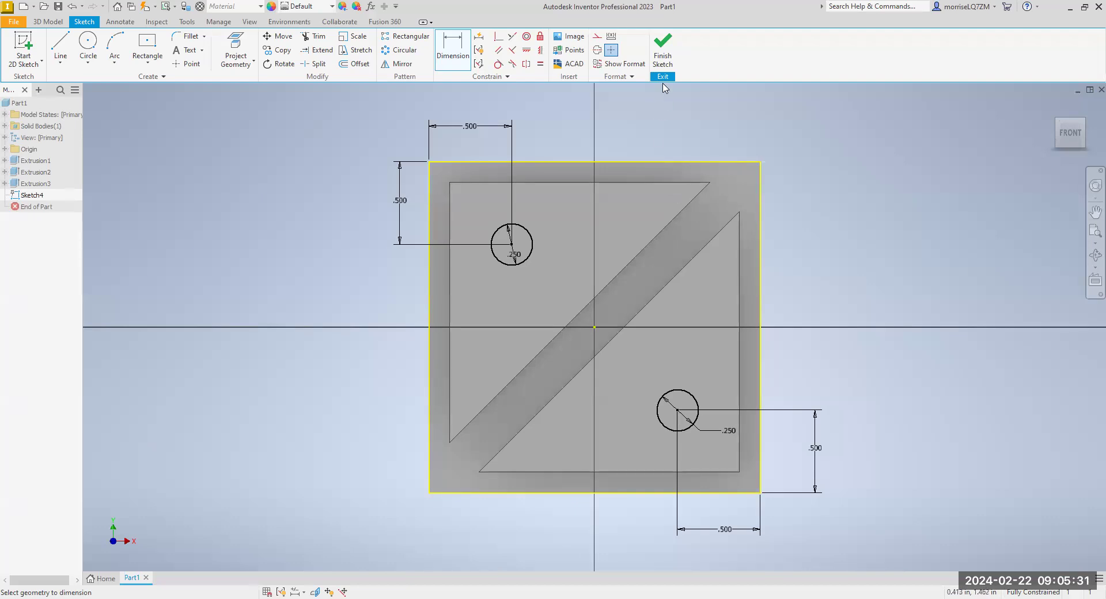
Step: Finish Sketch4, then cancel the extrusion after the outer plate region was wrongly picked
click(664, 58)
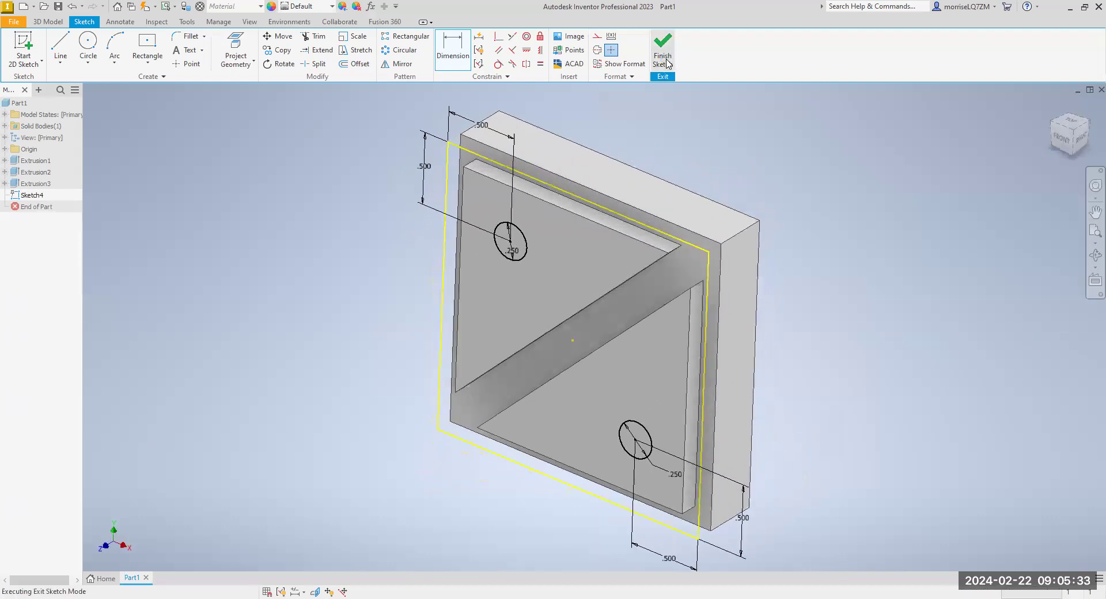
click(61, 46)
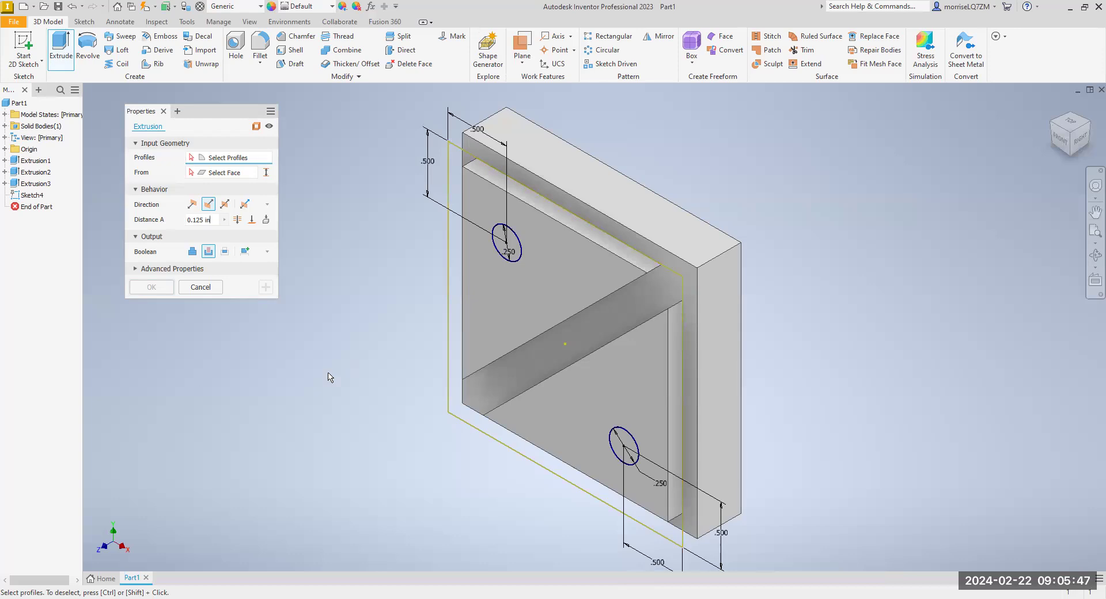
click(516, 244)
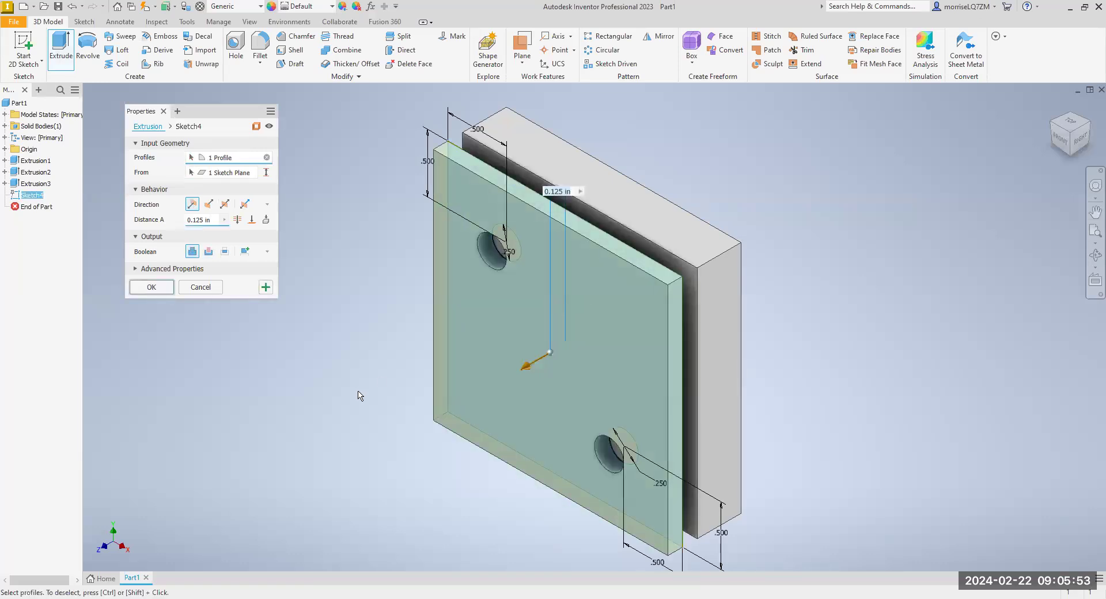
click(200, 287)
Step: Extrude both .250 circles as a cut into the plate, creating the two holes
click(61, 49)
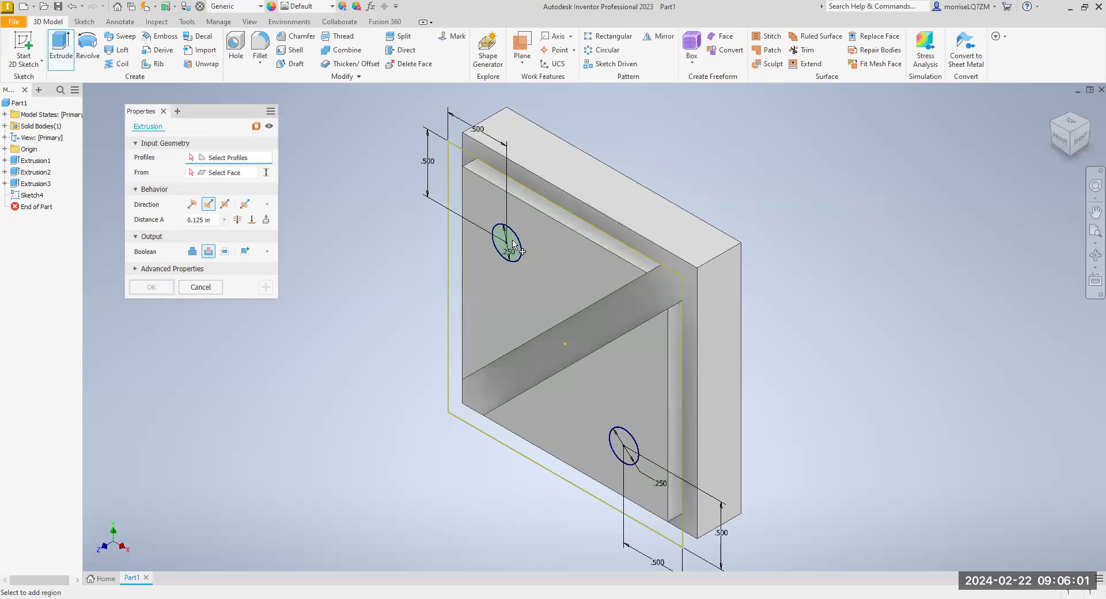
click(514, 245)
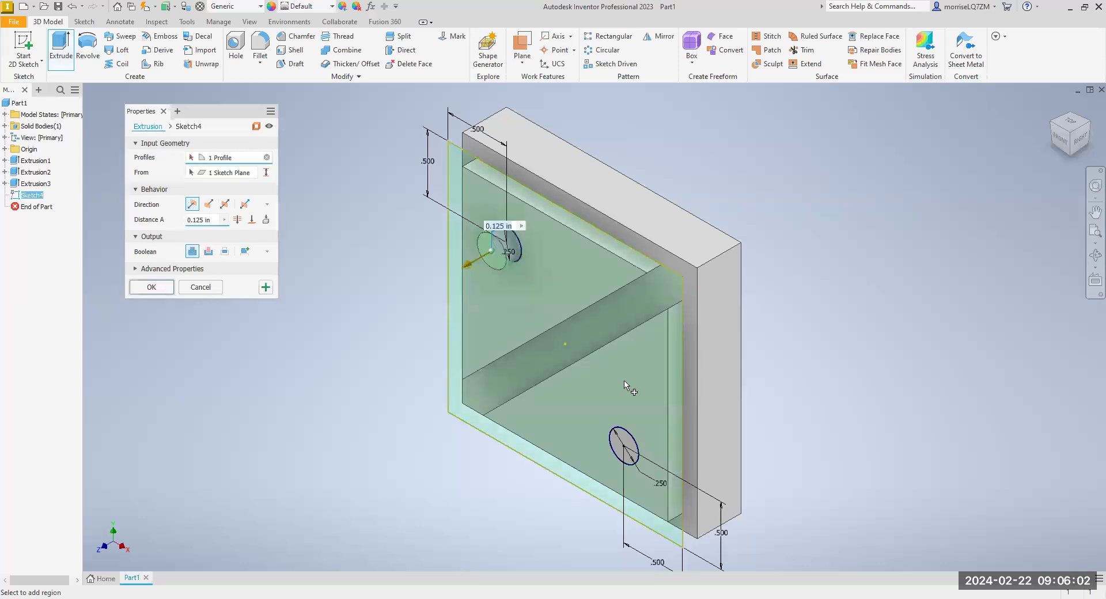
click(625, 445)
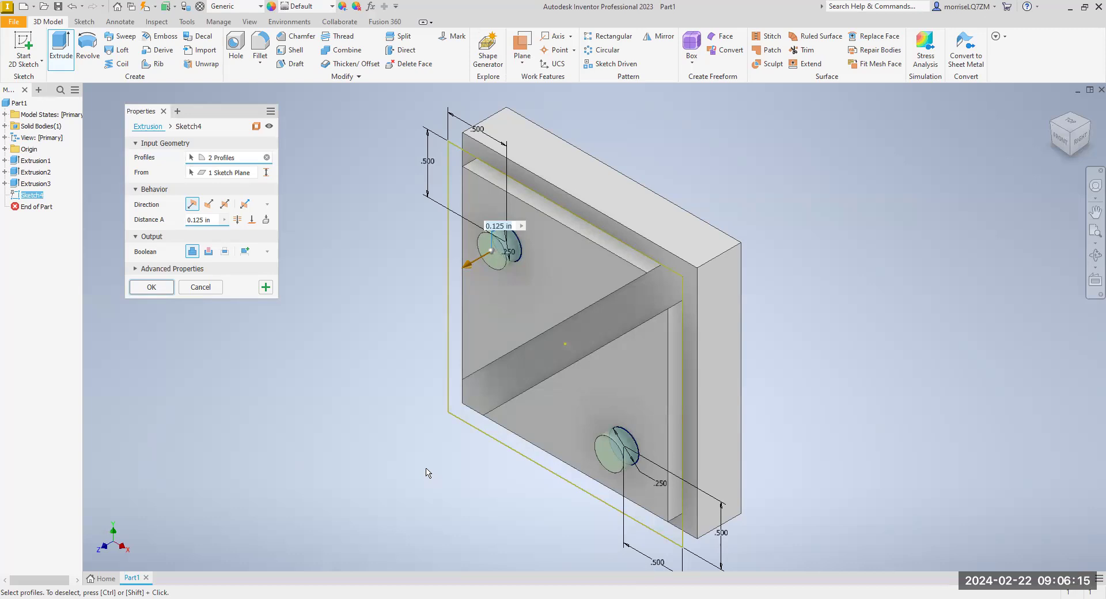
click(209, 205)
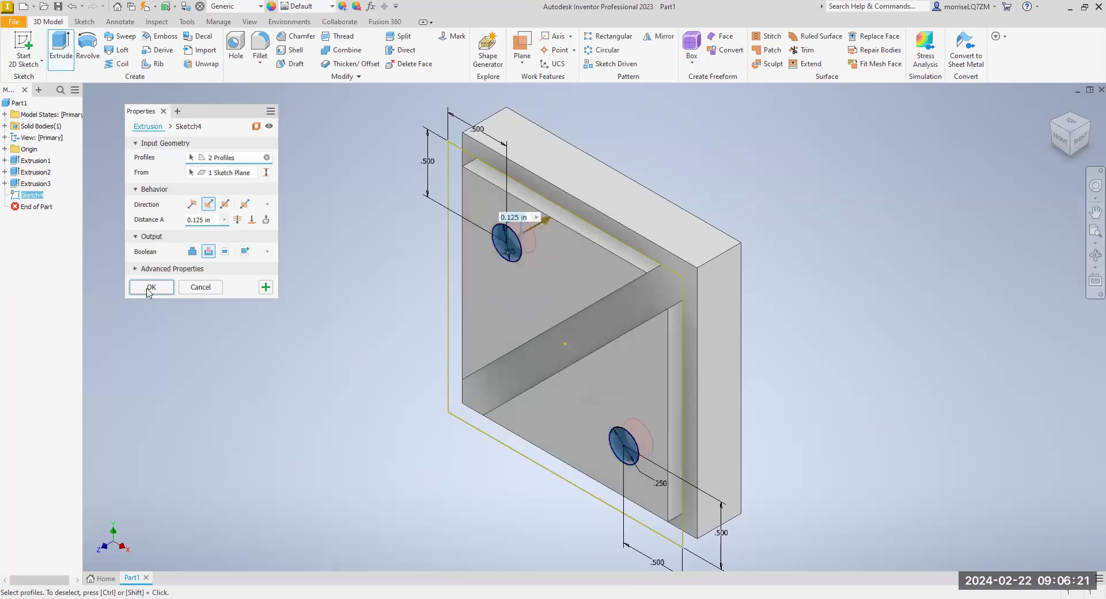
click(149, 288)
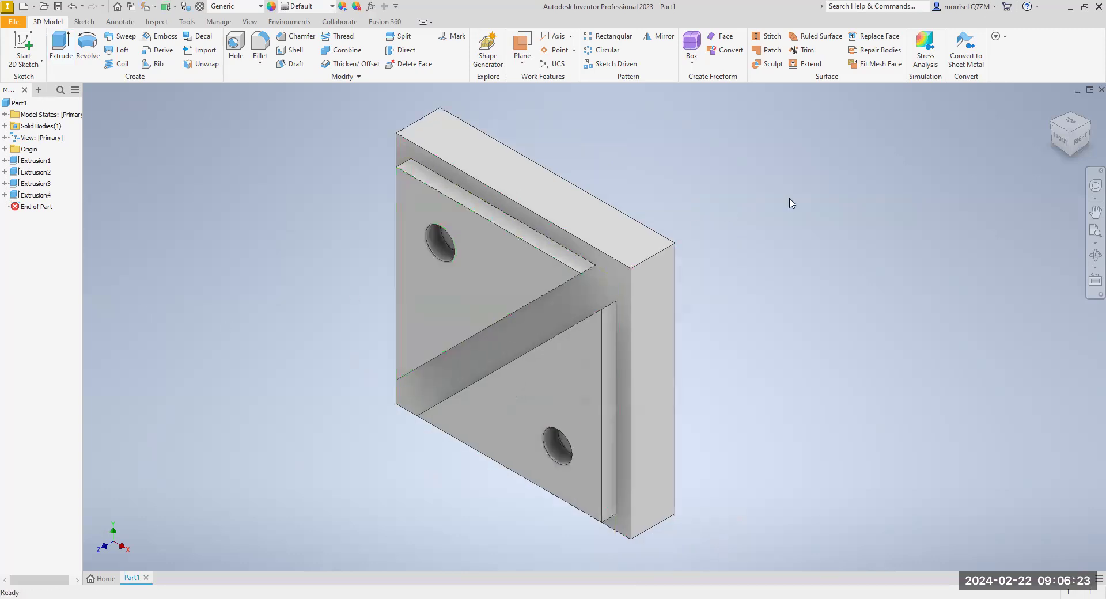
middle_drag(789, 199, 769, 195)
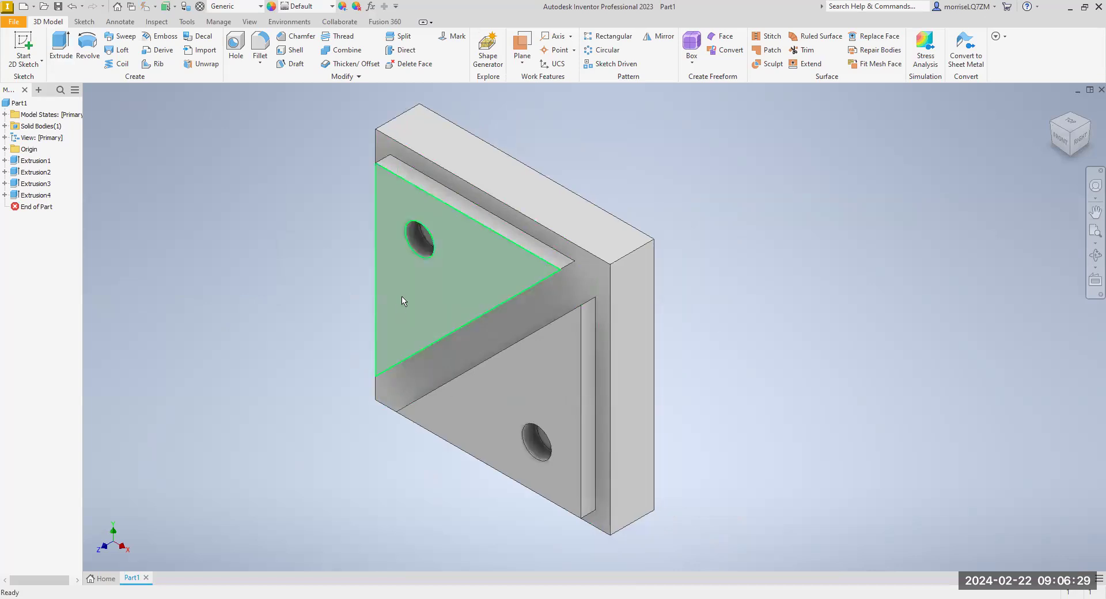
click(13, 24)
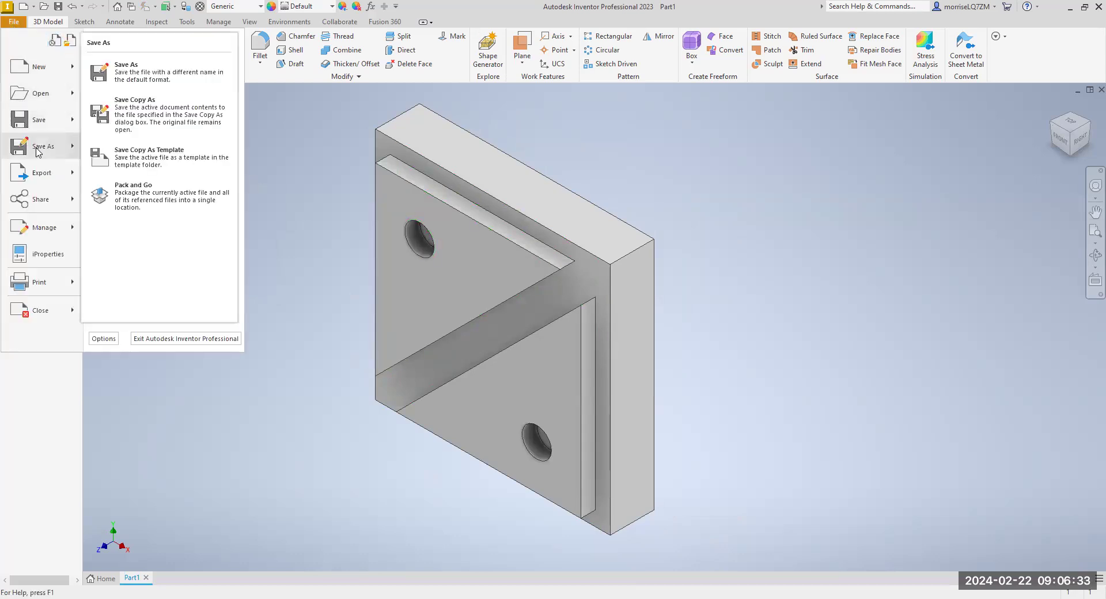
Step: Save As with the file name MILLED RECT BLK in the ASSEMBLY-REVIEW folder
click(36, 150)
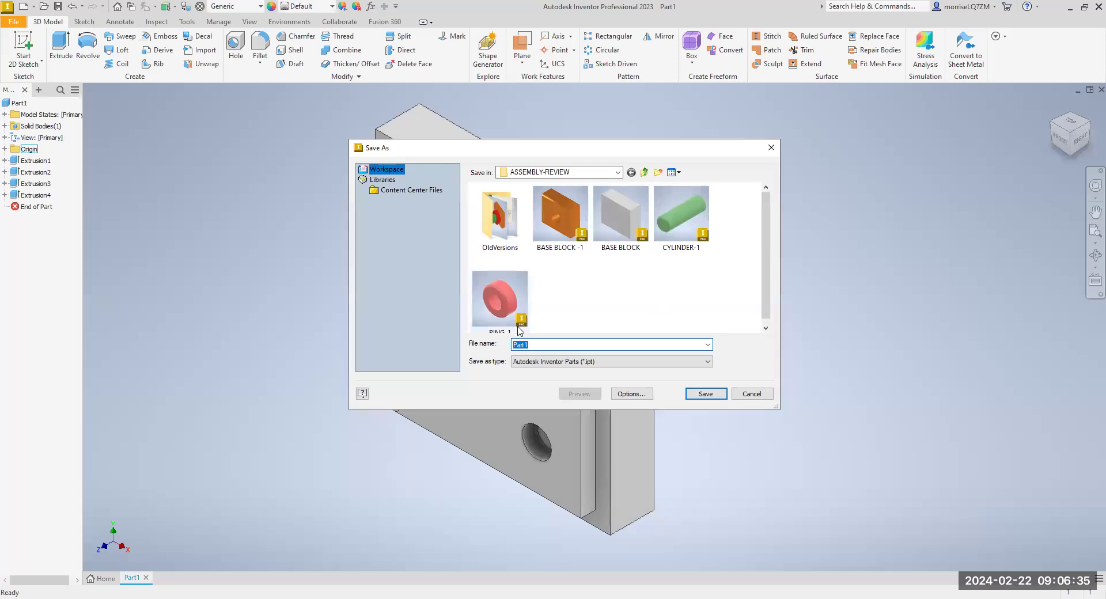
text(R)
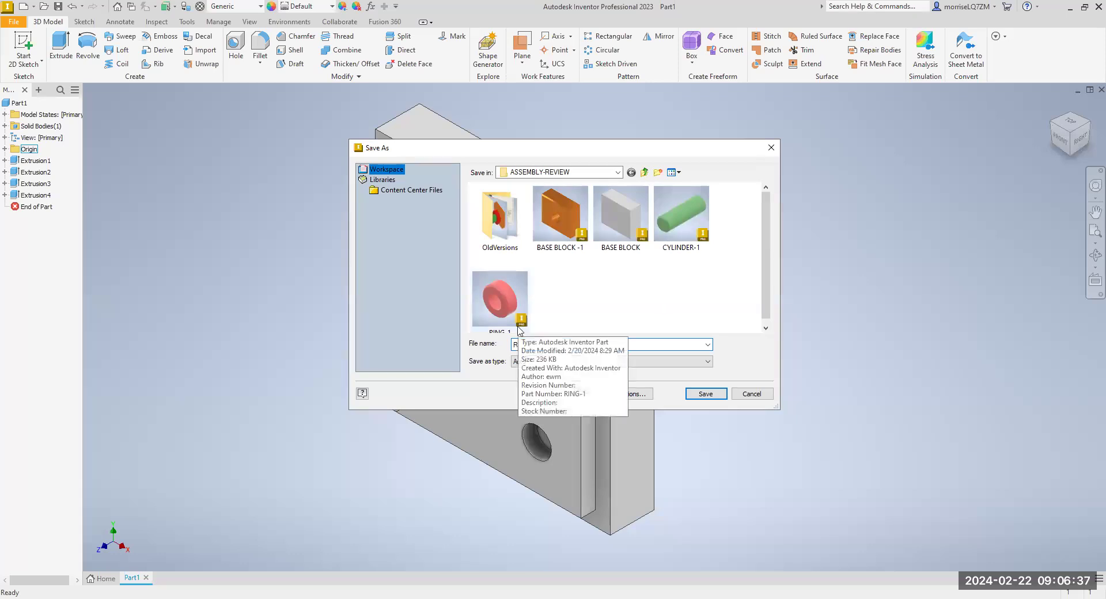
text(EC)
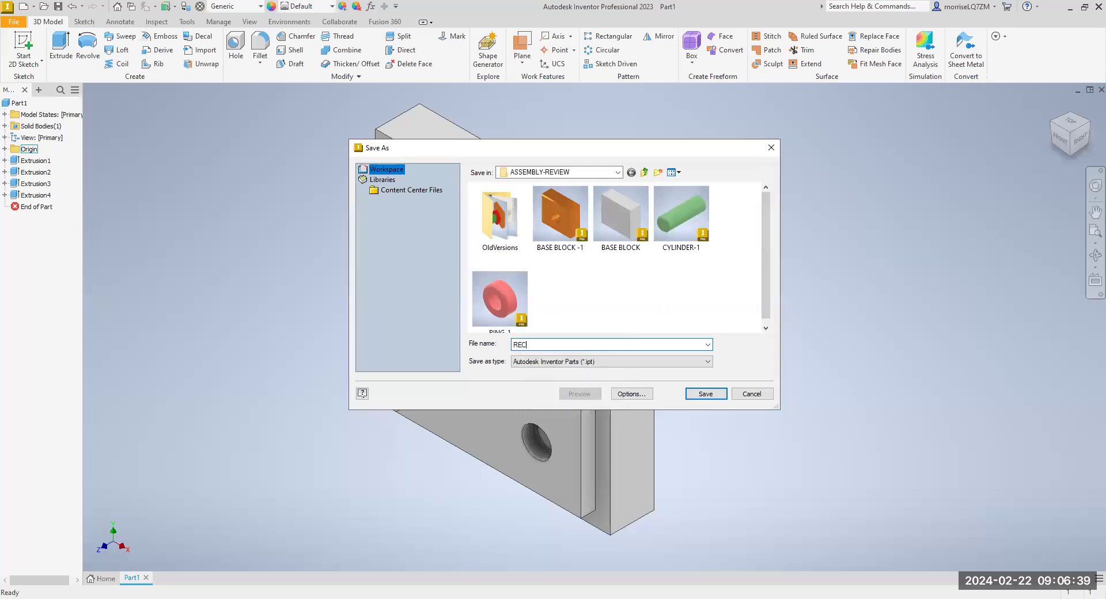
text(TANGULAR)
key(BackSpace)
key(BackSpace)
key(BackSpace)
key(BackSpace)
key(BackSpace)
key(BackSpace)
key(BackSpace)
key(BackSpace)
key(BackSpace)
key(BackSpace)
key(BackSpace)
text(c)
text(MILLED REC)
text(T)
text( BLK)
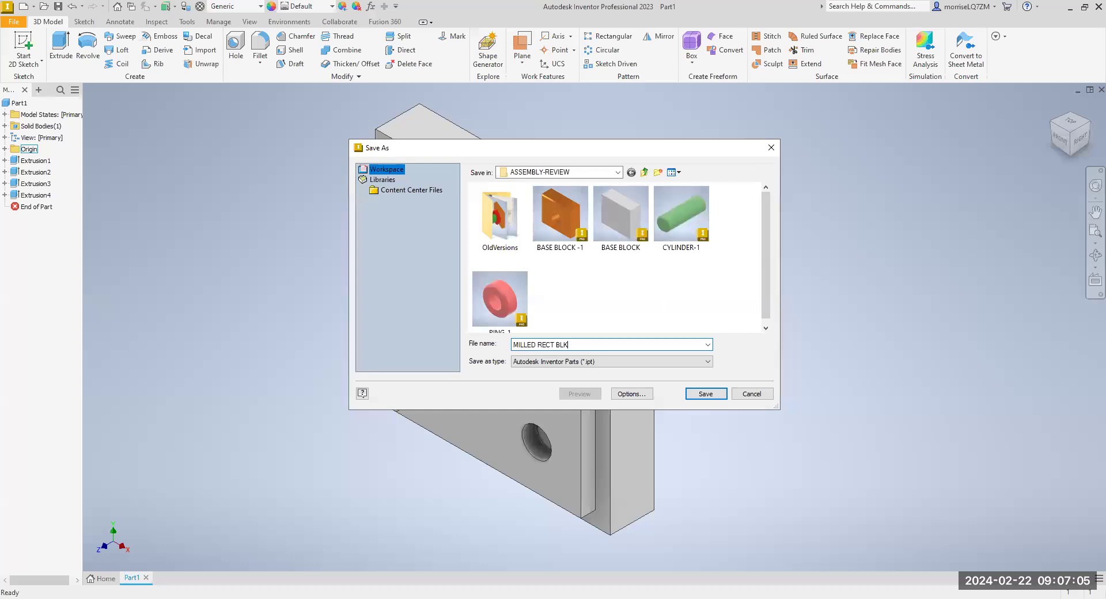
click(707, 395)
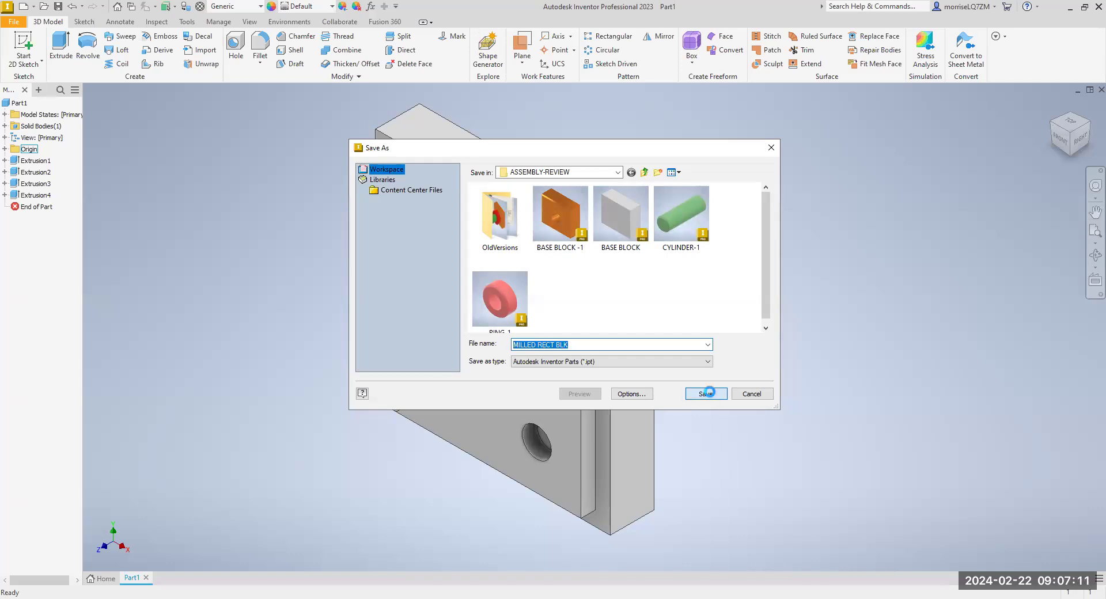
middle_drag(372, 243, 333, 170)
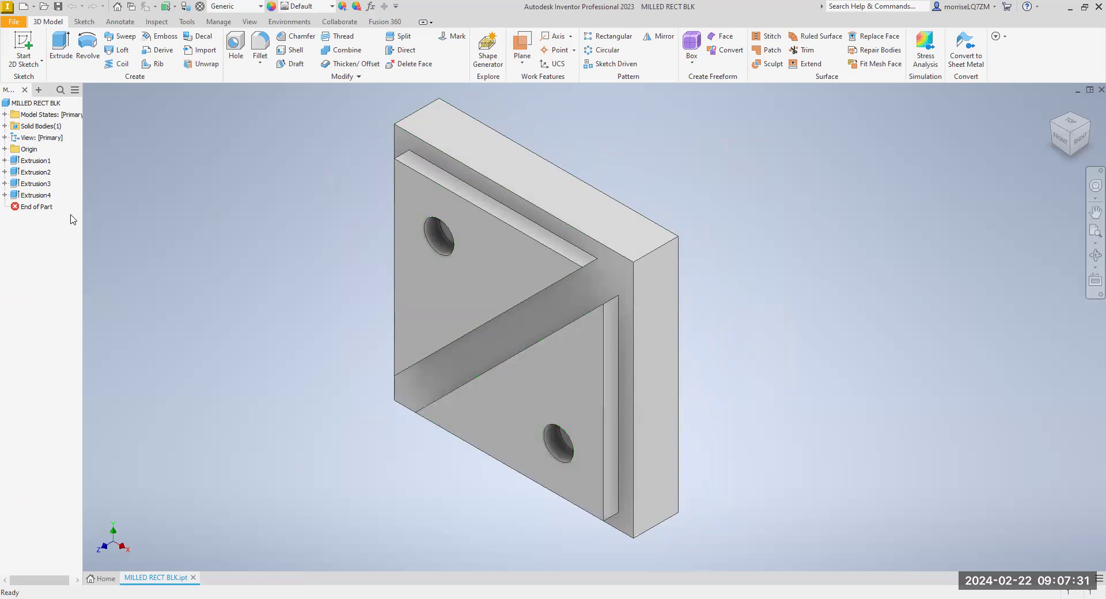
Step: Set the part's material to Steel, Alloy in iProperties and apply it
right_click(38, 106)
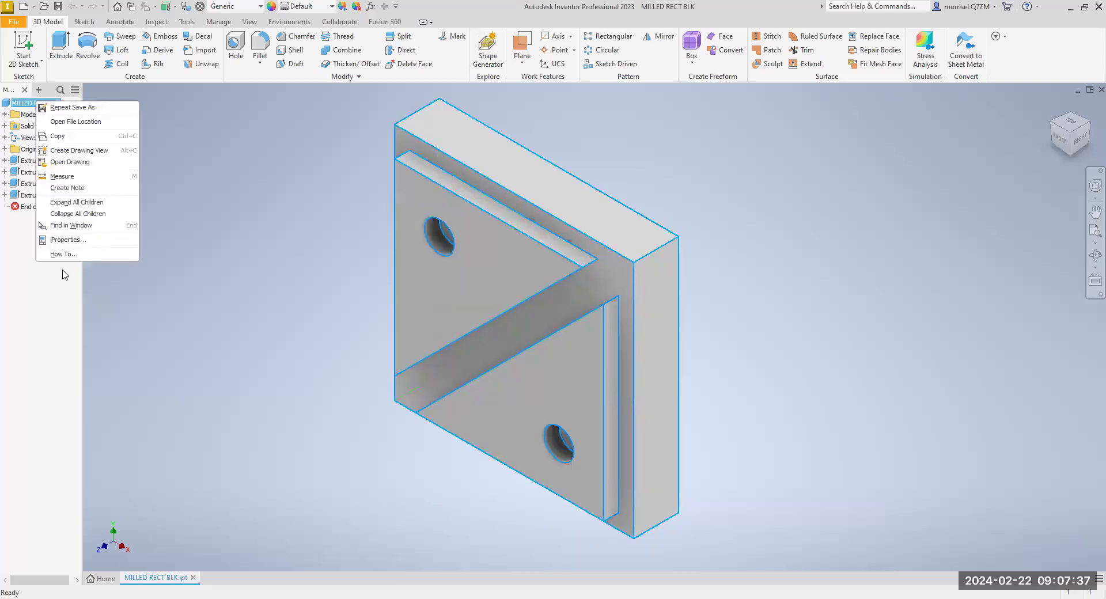
click(78, 244)
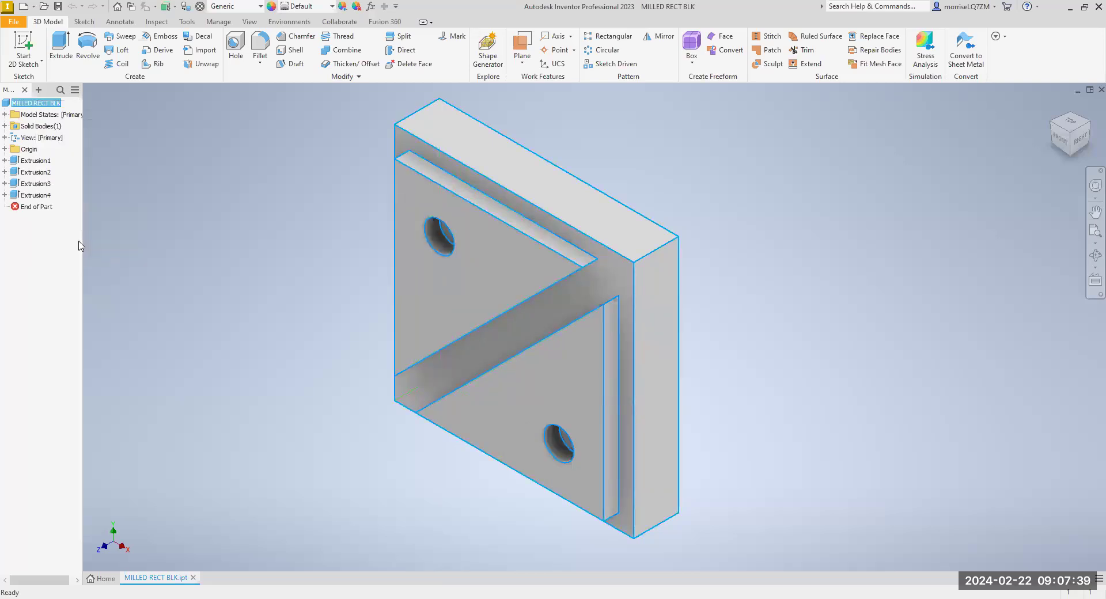
click(230, 183)
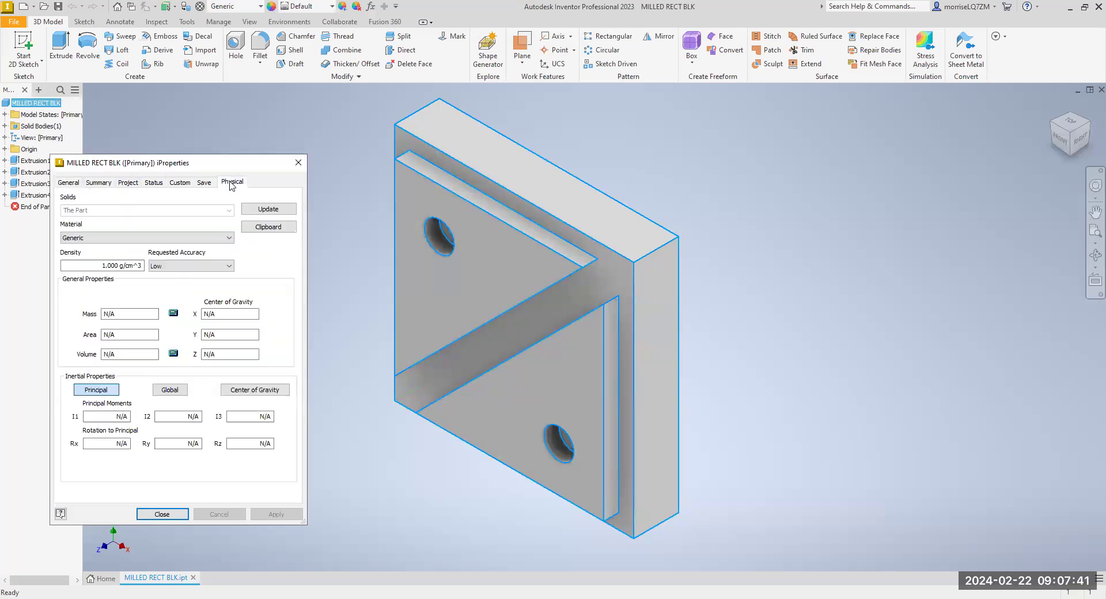
click(230, 238)
drag(229, 322, 239, 398)
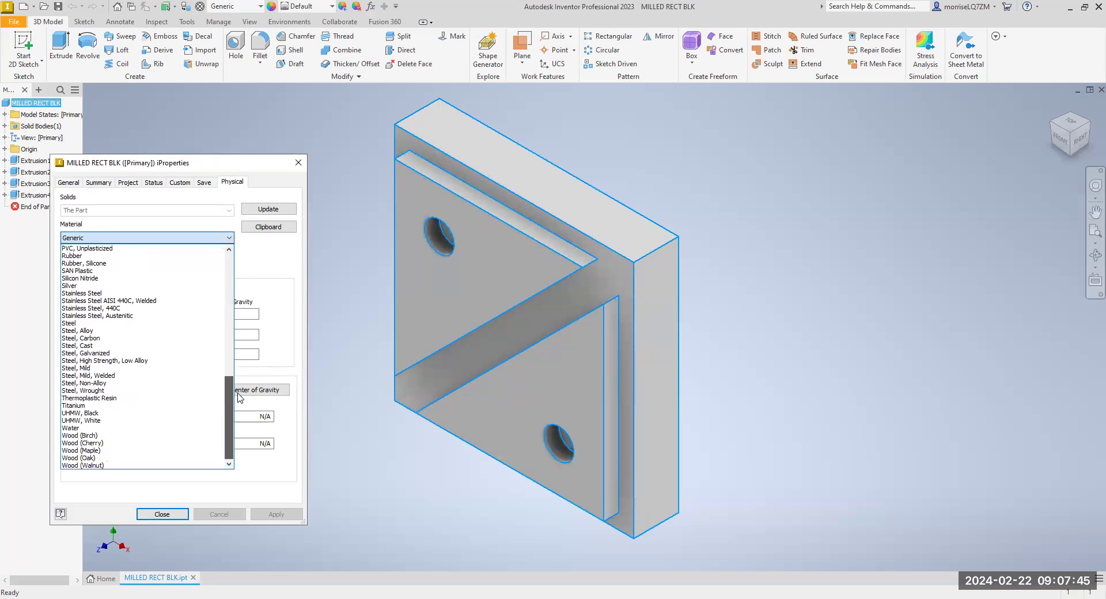
click(101, 332)
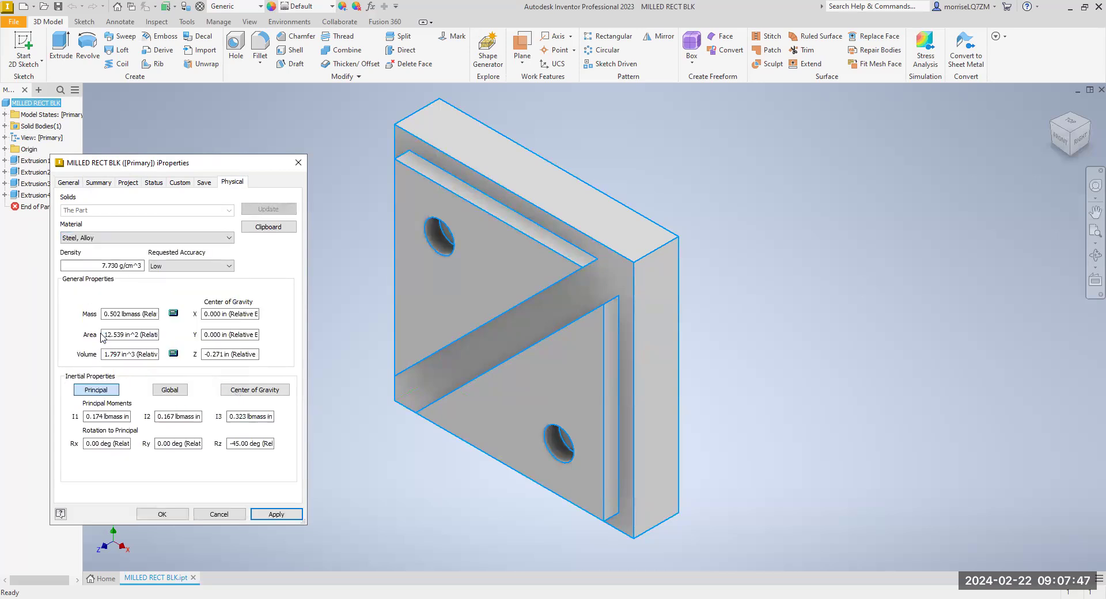
click(273, 514)
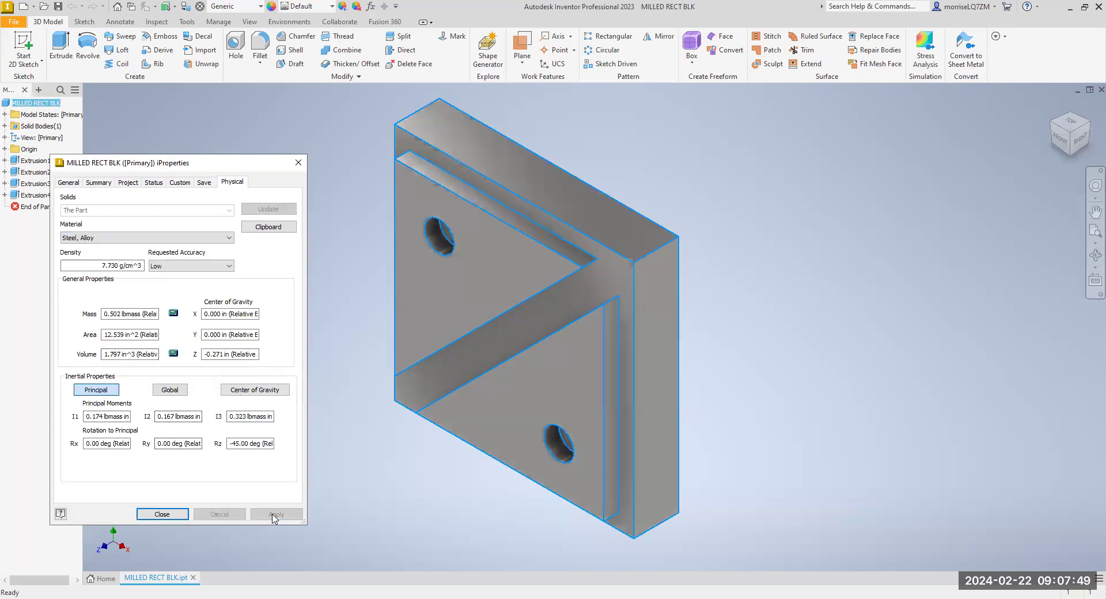
click(167, 514)
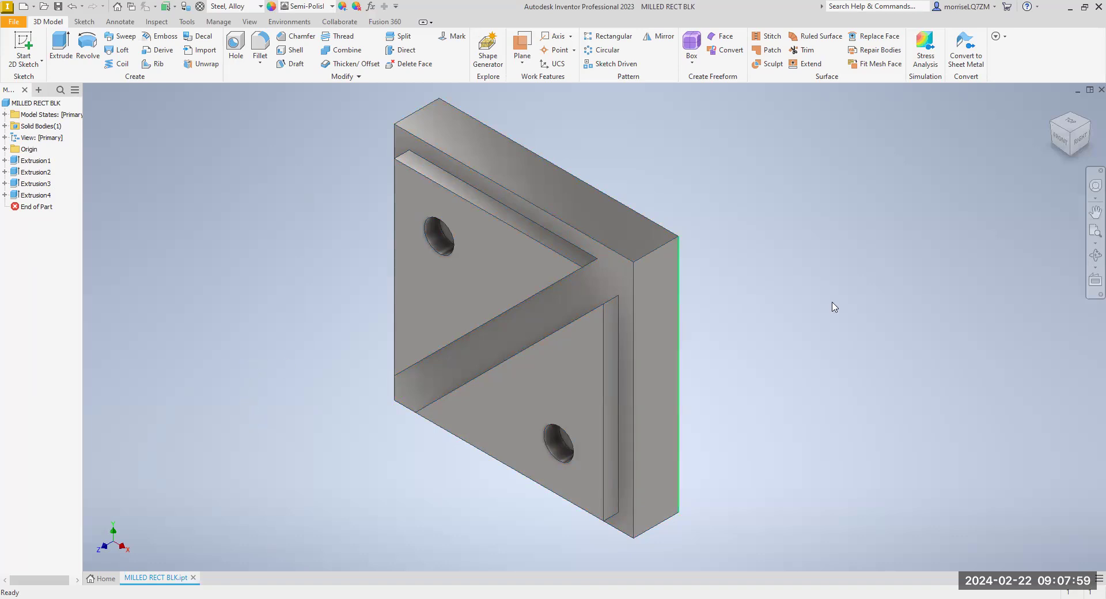
Step: Check the front view, then return to the home isometric view of the part
click(1061, 140)
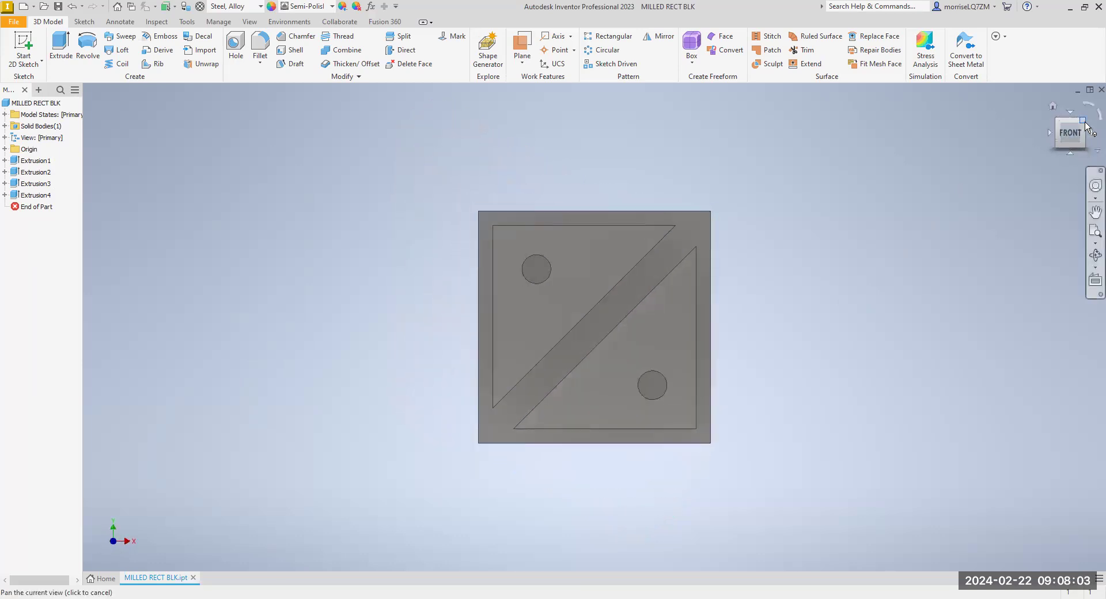
click(1085, 120)
scroll(645, 314, up, 4)
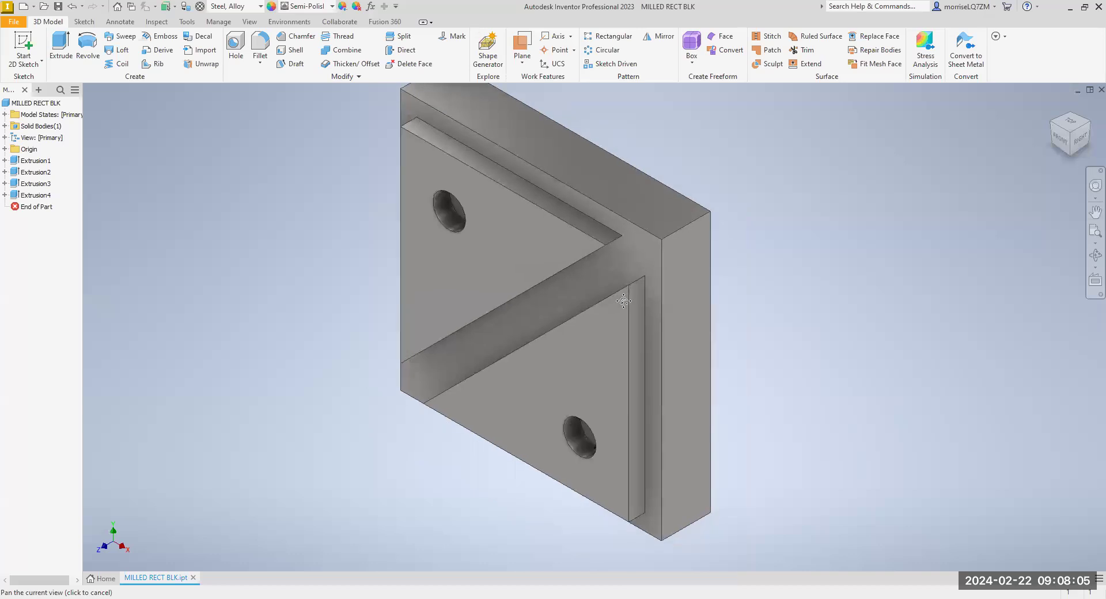
middle_click(616, 321)
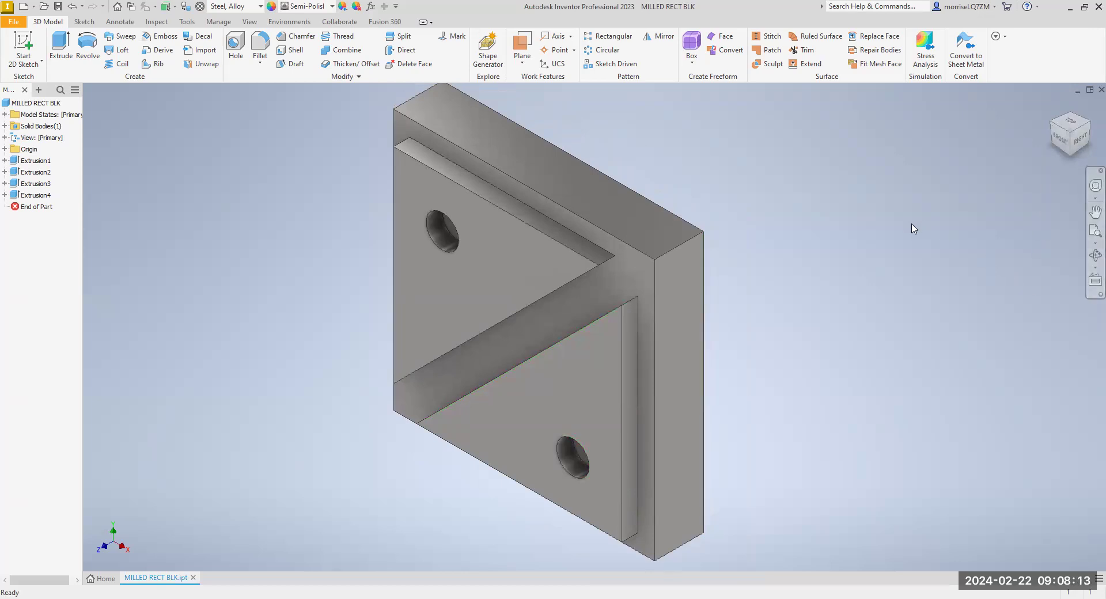
key(F6)
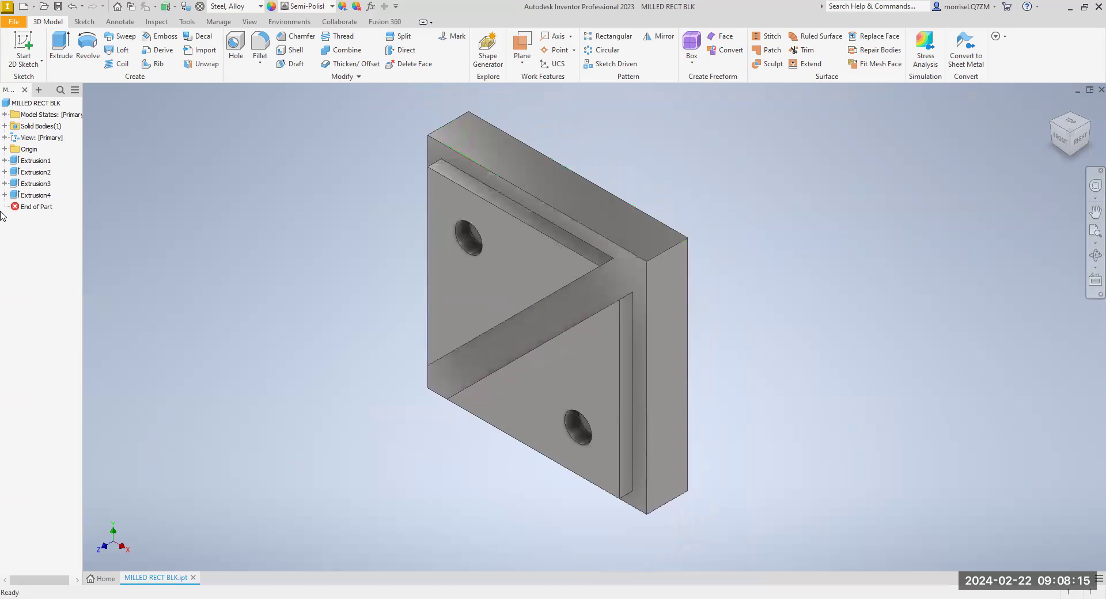
Step: Export the part as the PNG image MILLED RECT BLK.png into the ASSEMBLY-REVIEW folder
click(14, 25)
mouse_move(42, 181)
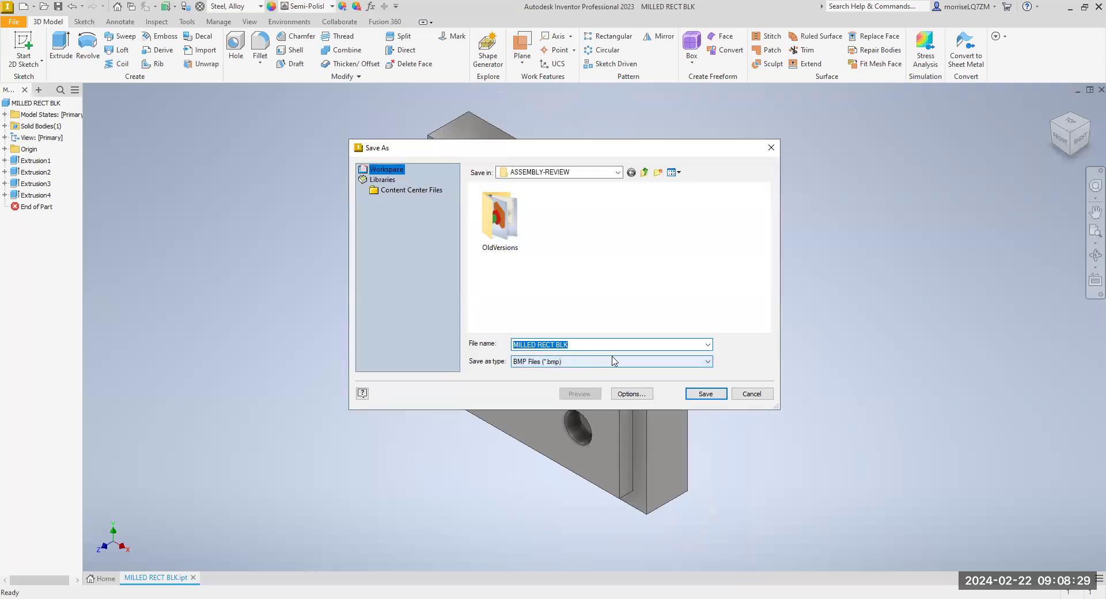
click(708, 362)
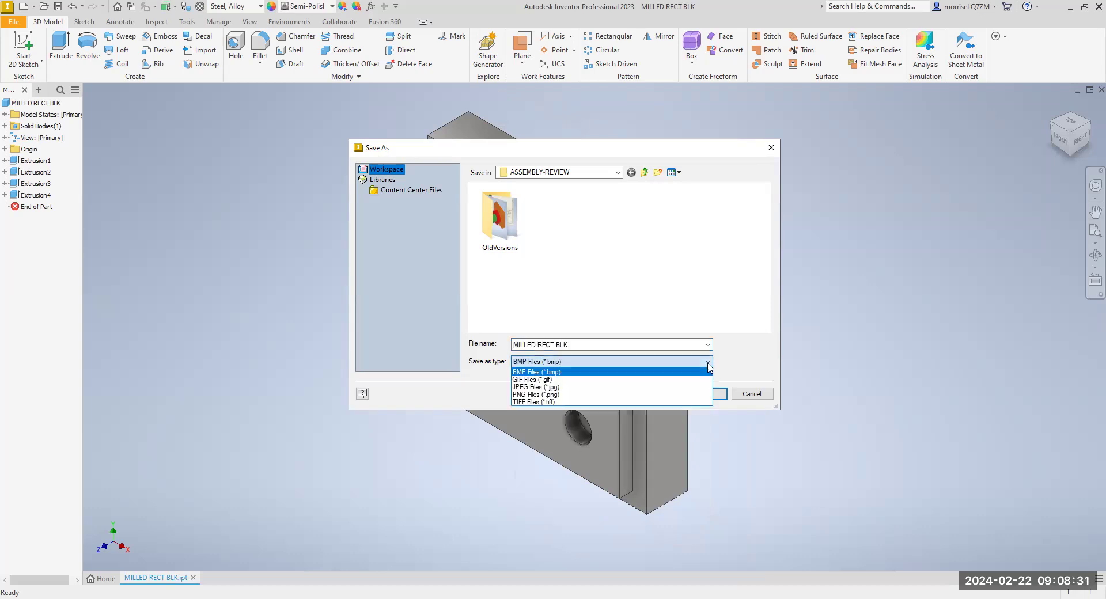
click(568, 395)
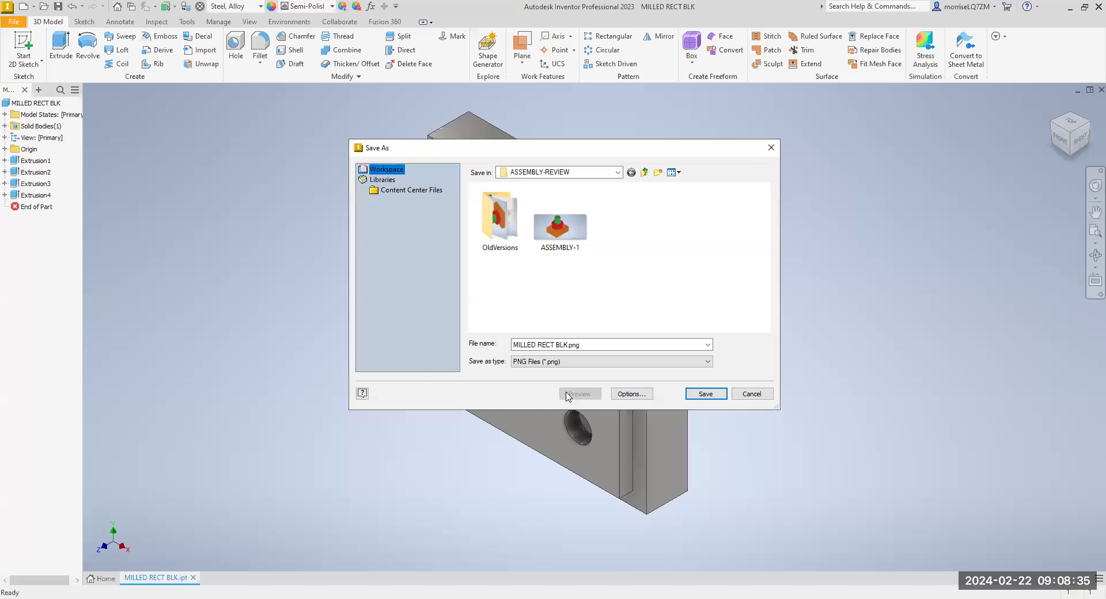
click(698, 399)
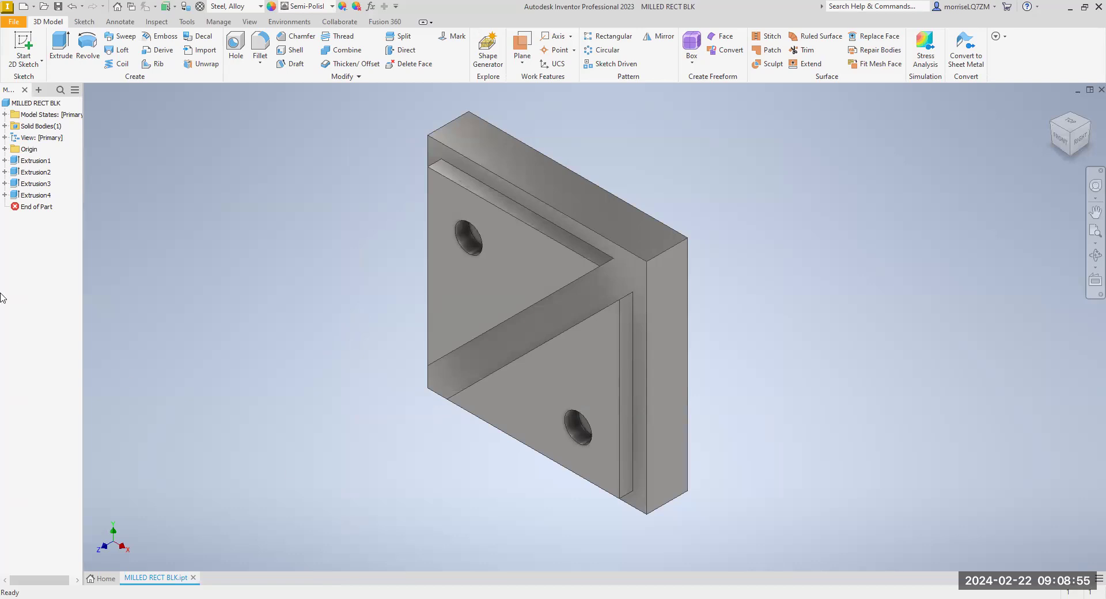
click(4, 23)
Step: Create a new drawing from the ANSI (in).idw template
click(26, 76)
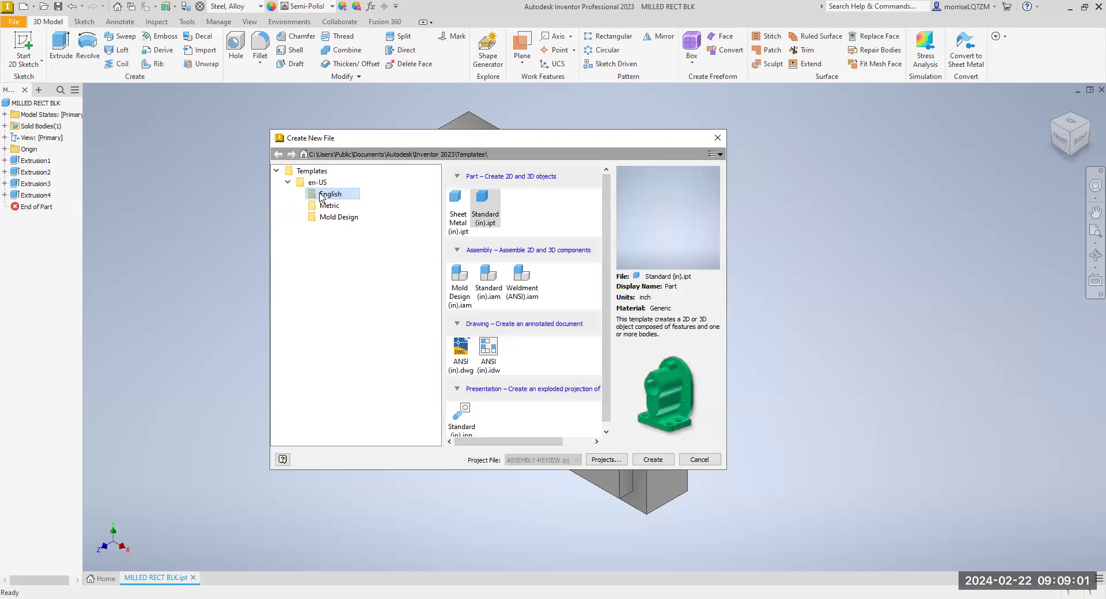
click(493, 355)
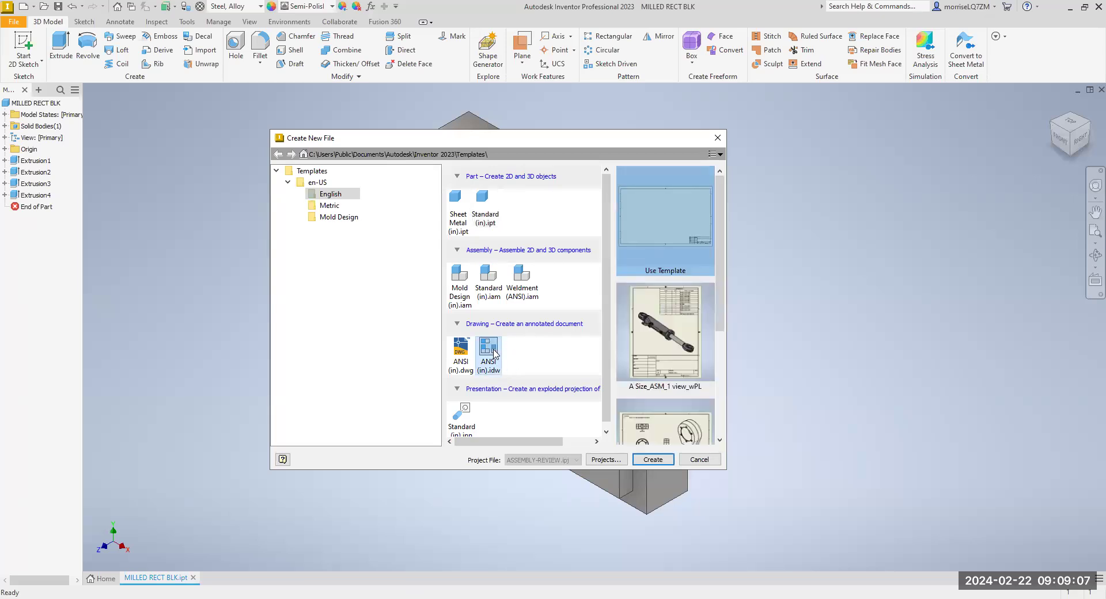
click(653, 460)
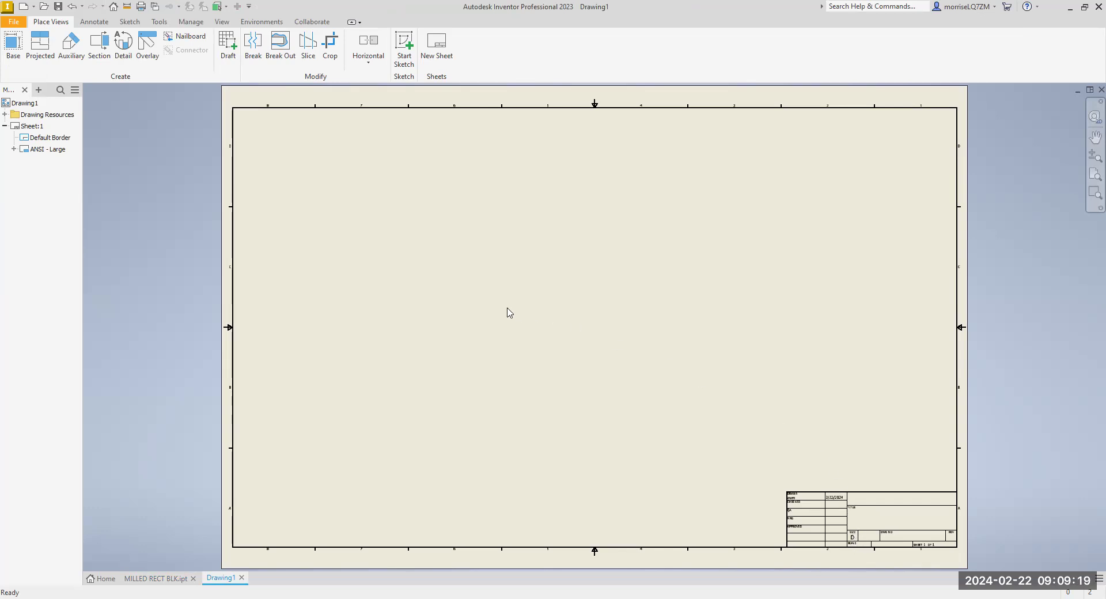
Step: Edit Sheet:1 to use A size, landscape (8.500 × 11.000)
right_click(31, 128)
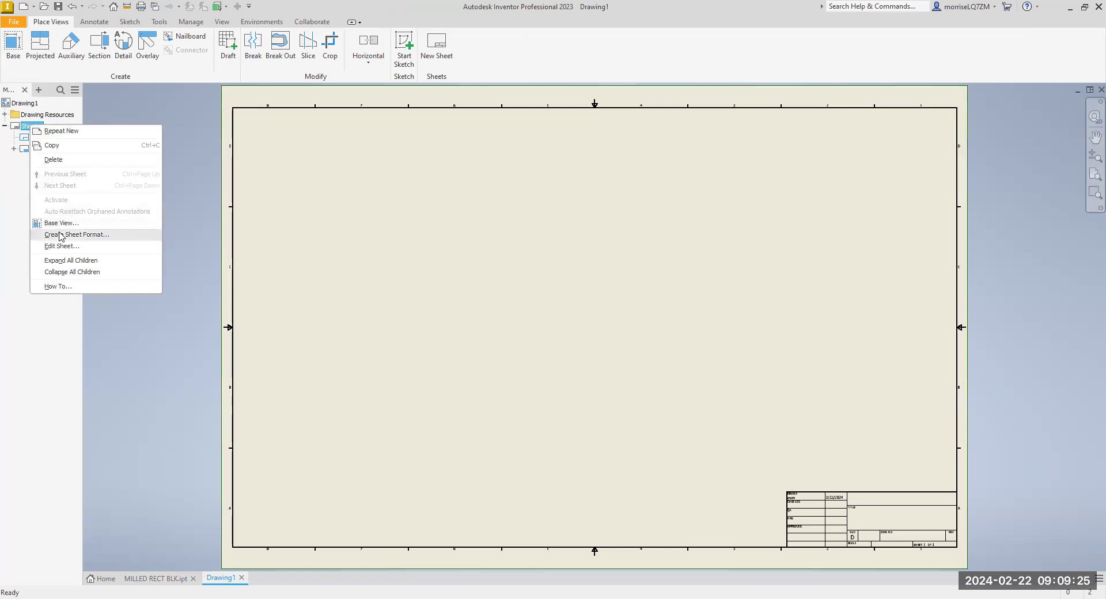
click(69, 249)
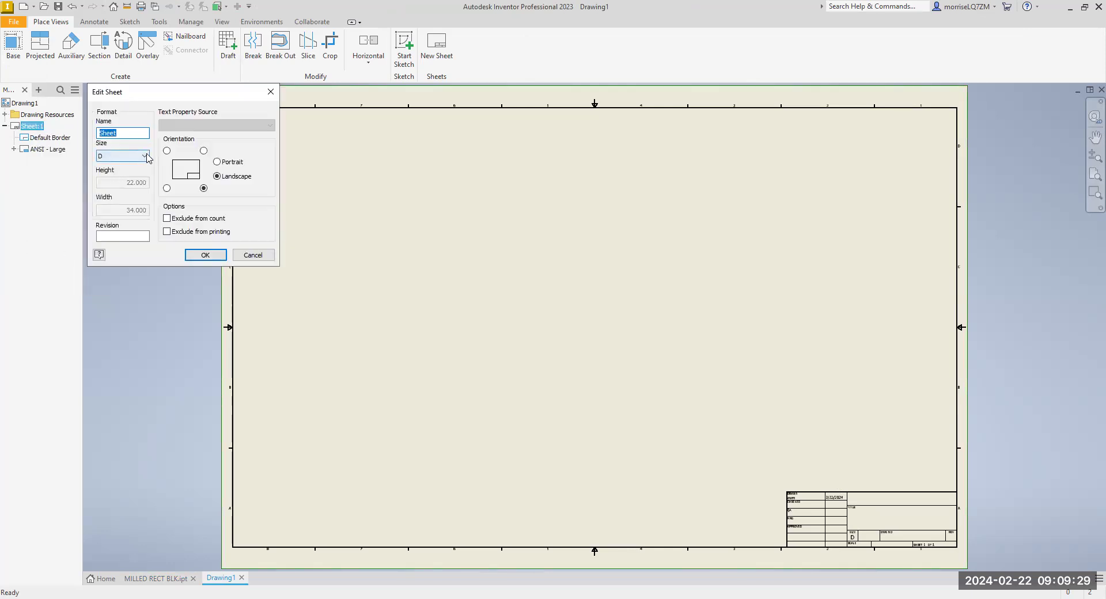
click(145, 156)
click(138, 167)
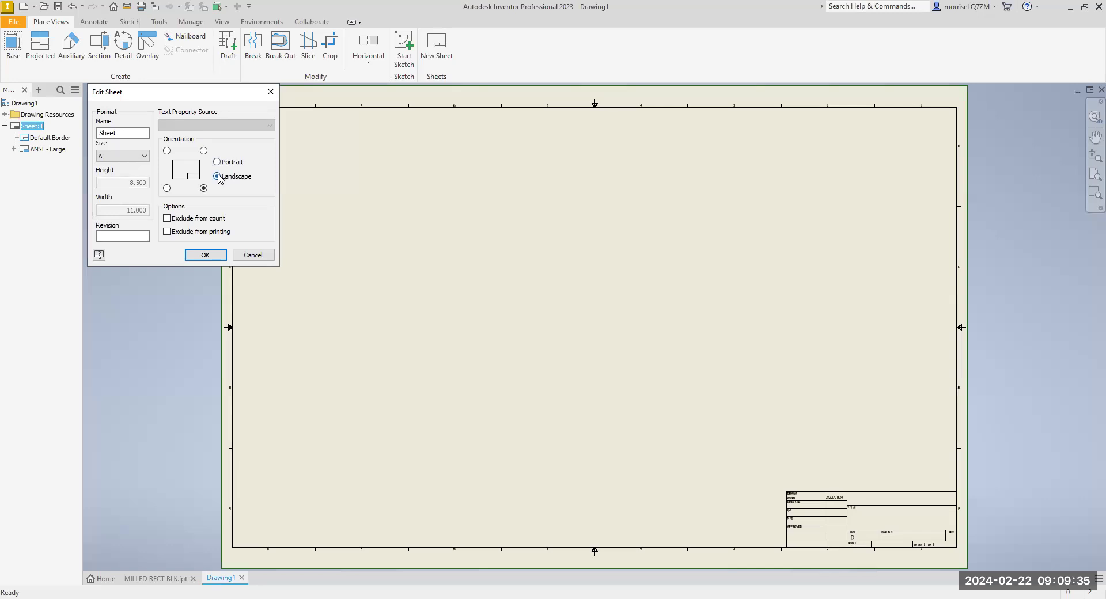
click(205, 255)
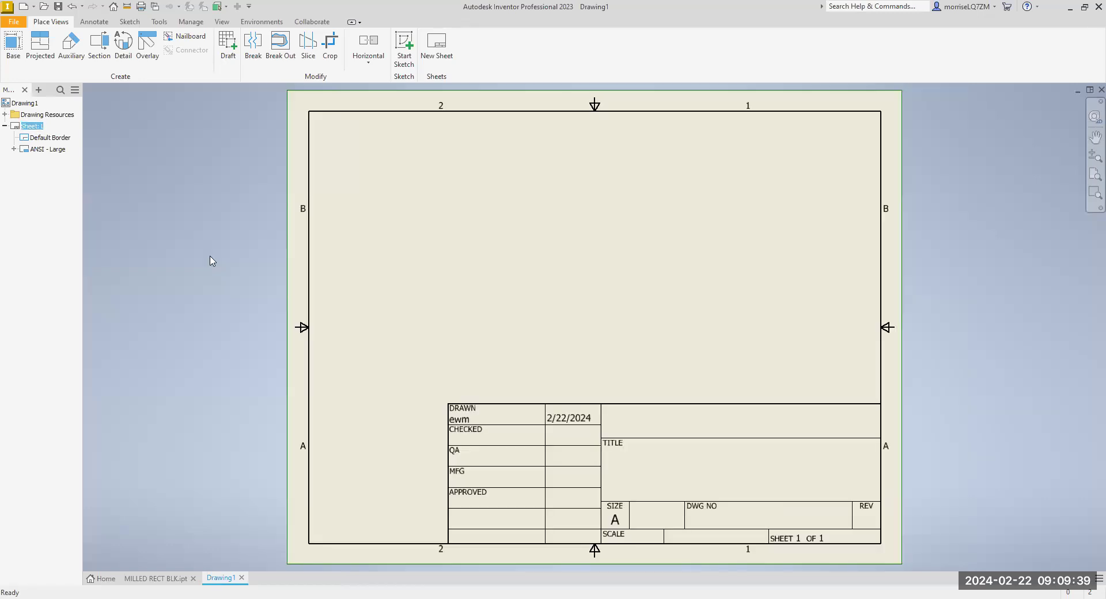
Step: Place the front base view of the part and move it to the upper left of the sheet
click(13, 46)
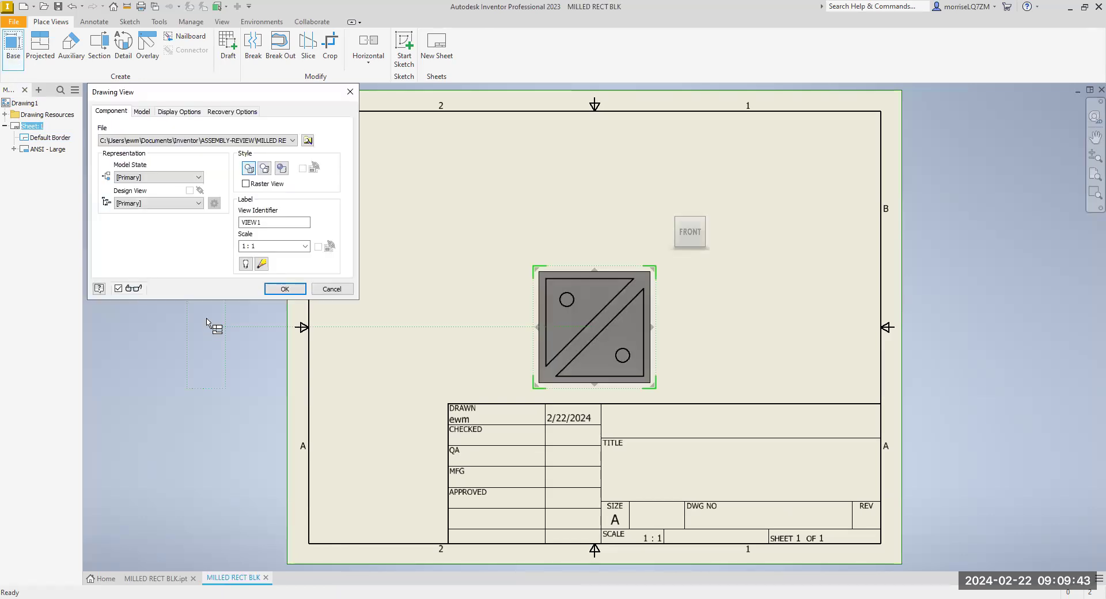
click(284, 291)
scroll(557, 279, up, 2)
scroll(556, 265, down, 3)
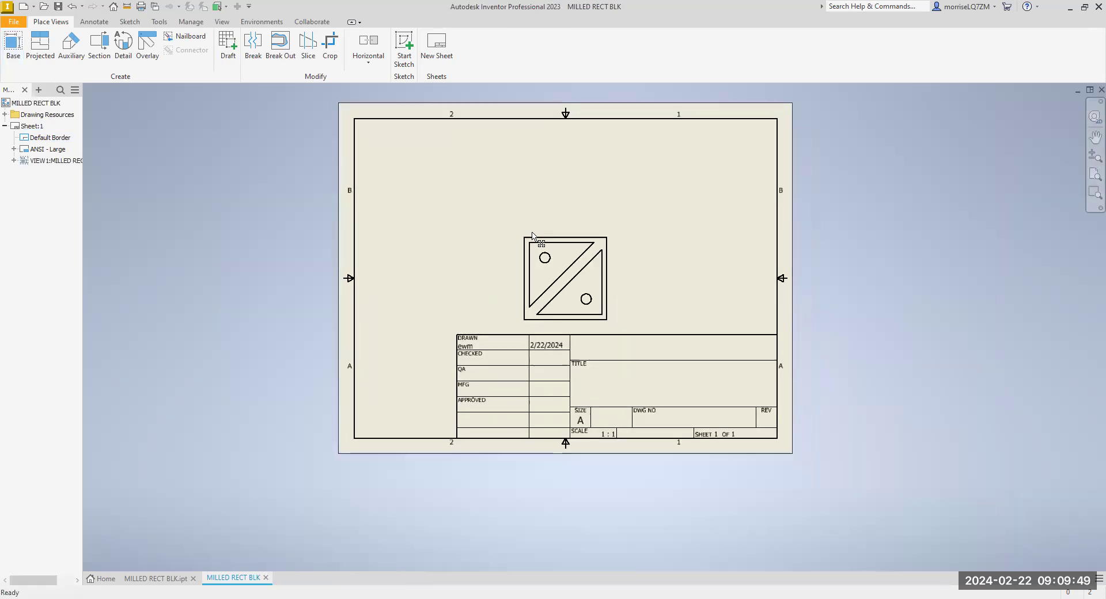
scroll(556, 254, up, 3)
click(568, 252)
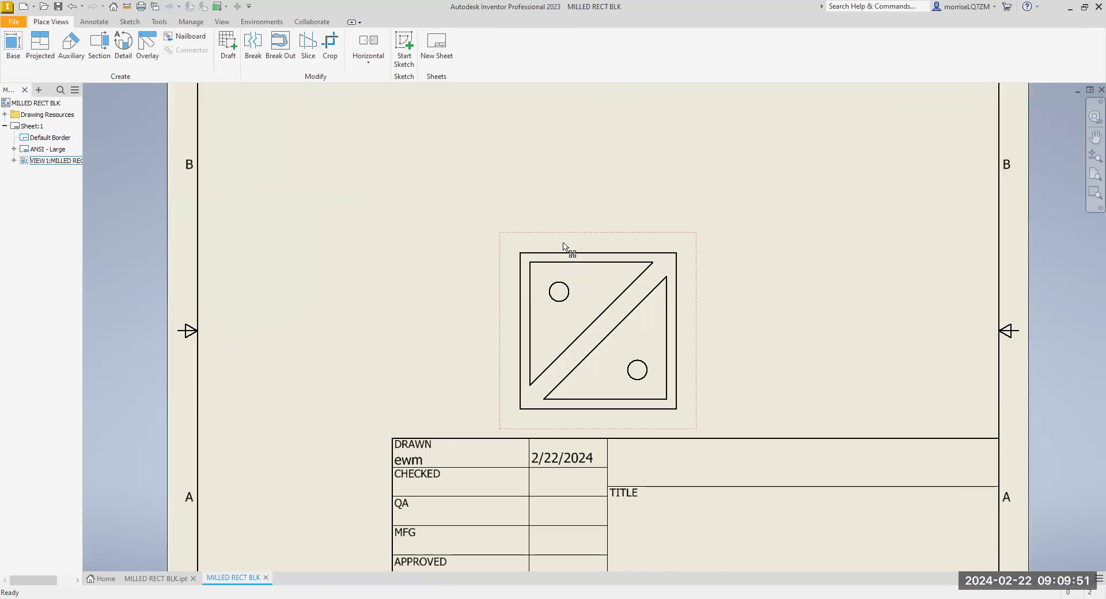
mouse_move(563, 246)
mouse_down()
mouse_move(536, 217)
mouse_move(343, 186)
mouse_up()
scroll(491, 291, down, 3)
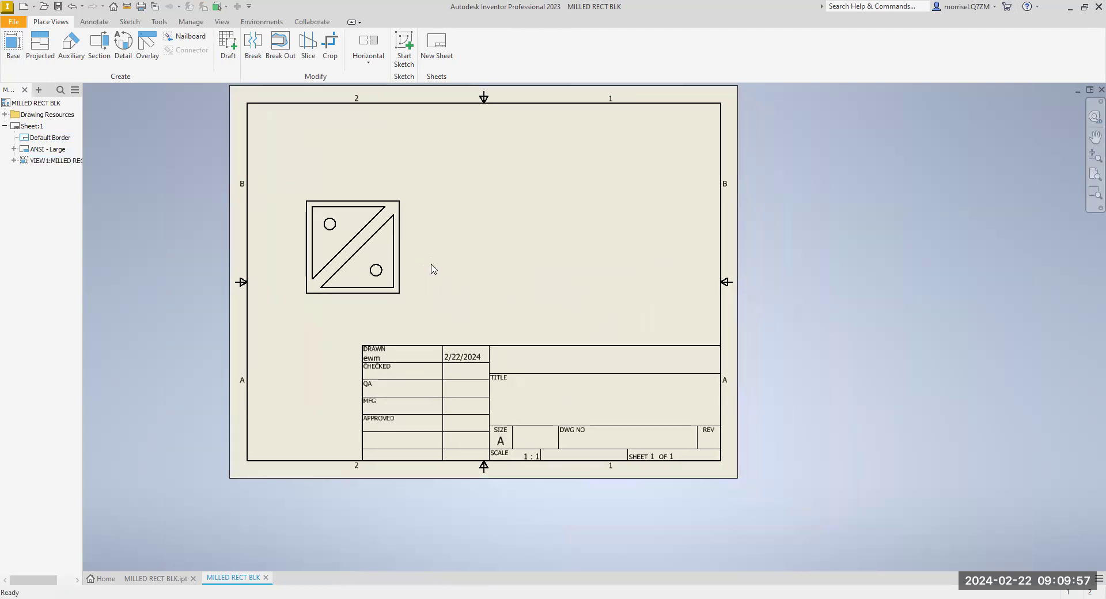
Step: Project a side view to the right of the front view
click(40, 46)
click(406, 237)
click(498, 262)
right_click(497, 262)
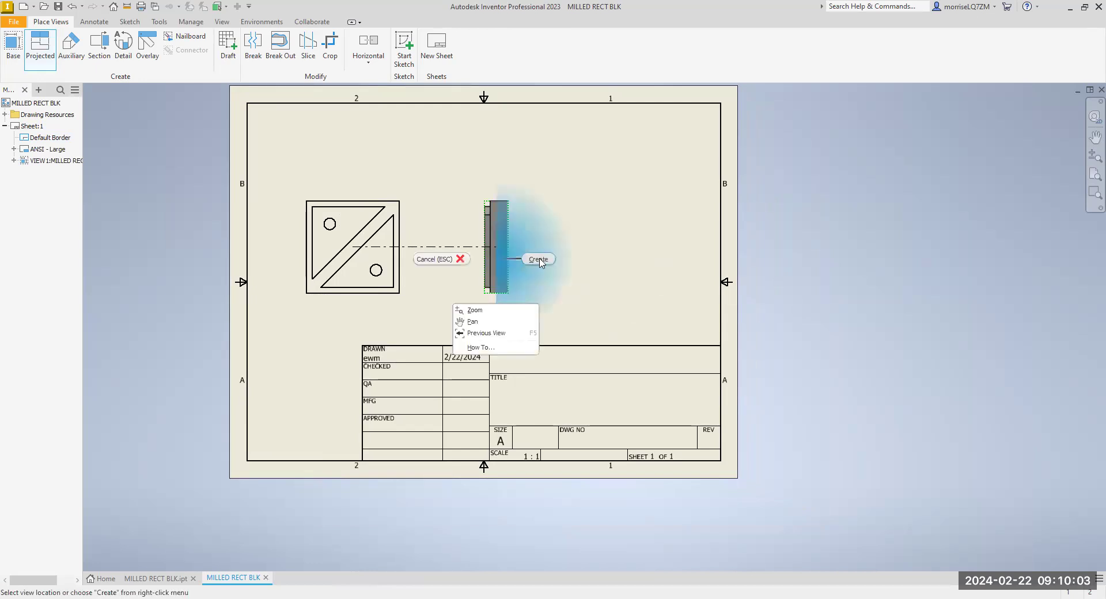
click(538, 259)
Step: Project an isometric view from the front view at the sheet's upper right
click(37, 57)
click(372, 211)
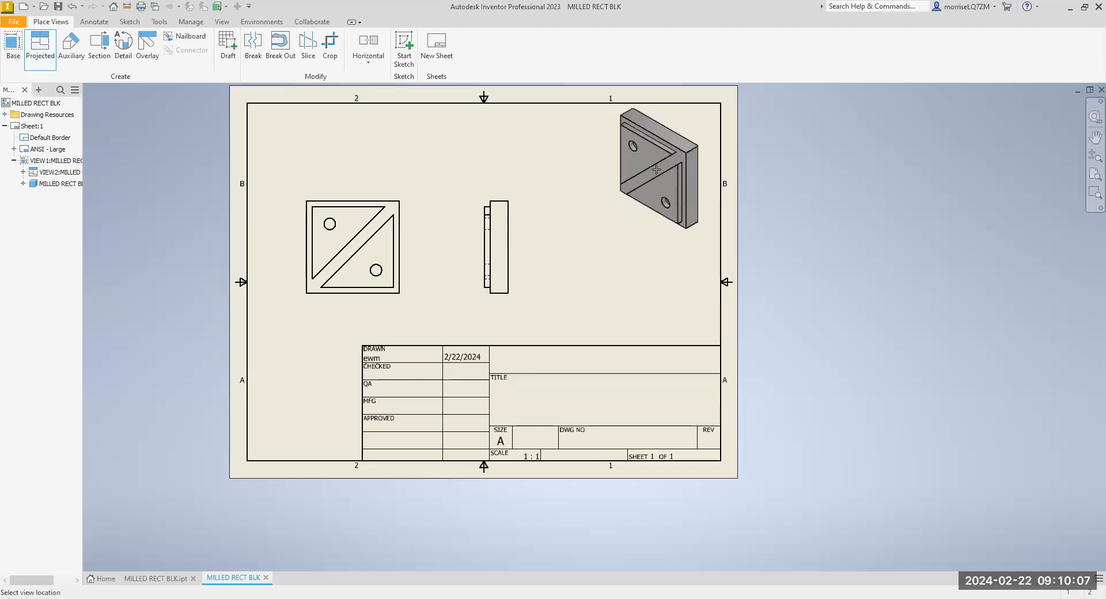
click(656, 169)
right_click(689, 173)
click(693, 173)
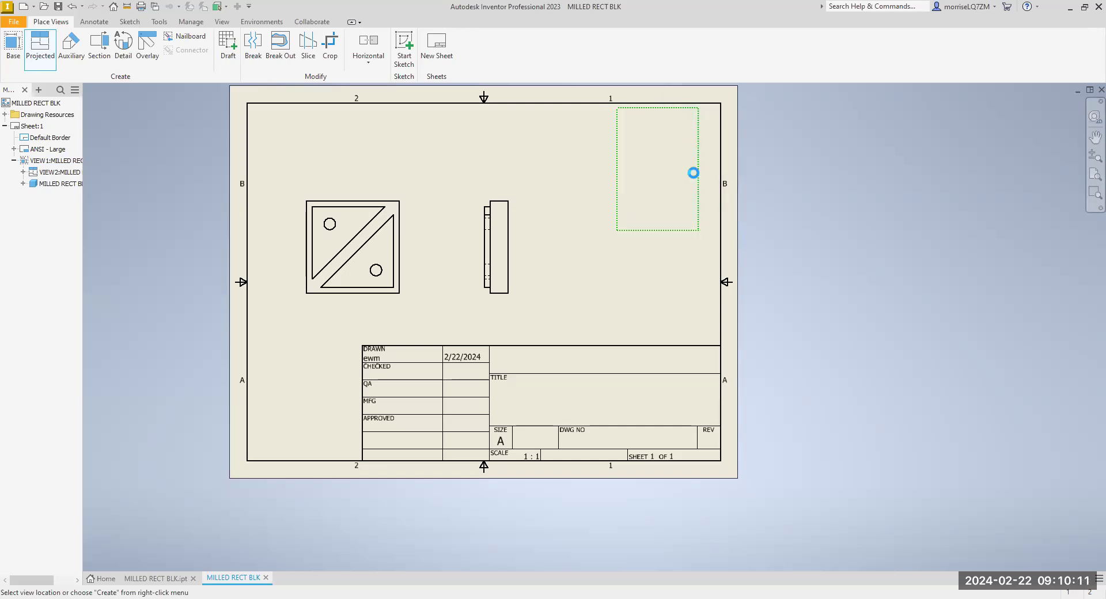
Step: Nudge the front and side views slightly to align them
drag(413, 213, 416, 208)
drag(518, 190, 528, 192)
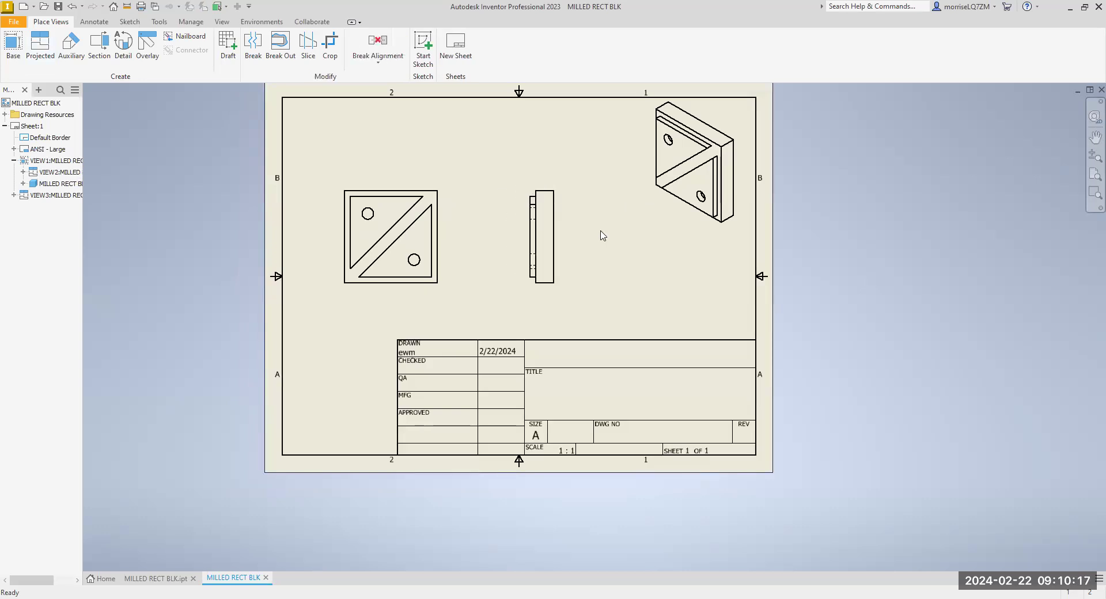
scroll(676, 193, up, 2)
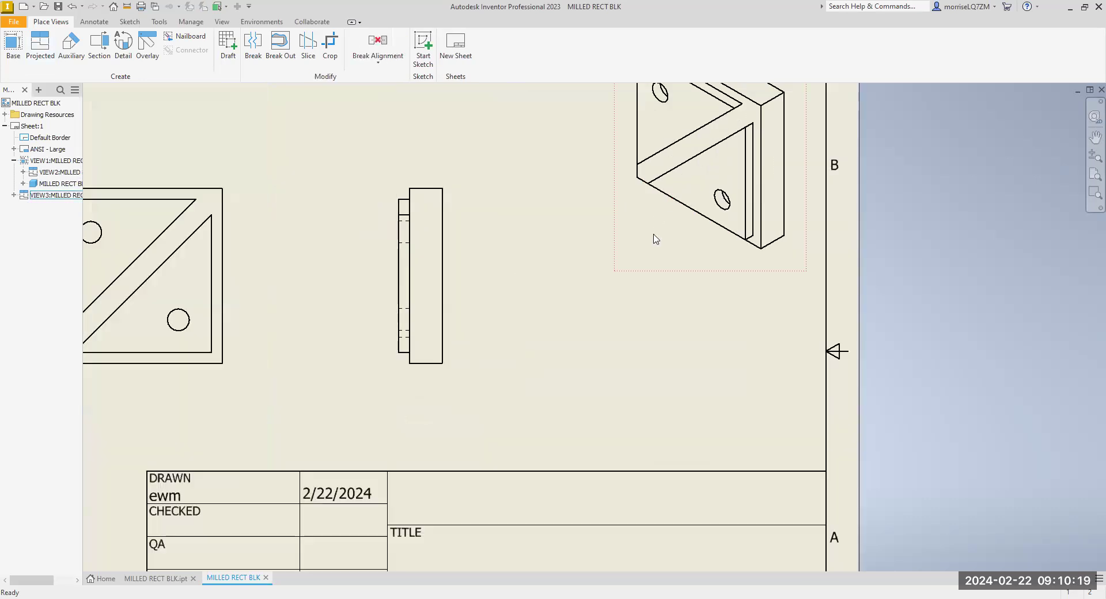
scroll(637, 265, down, 2)
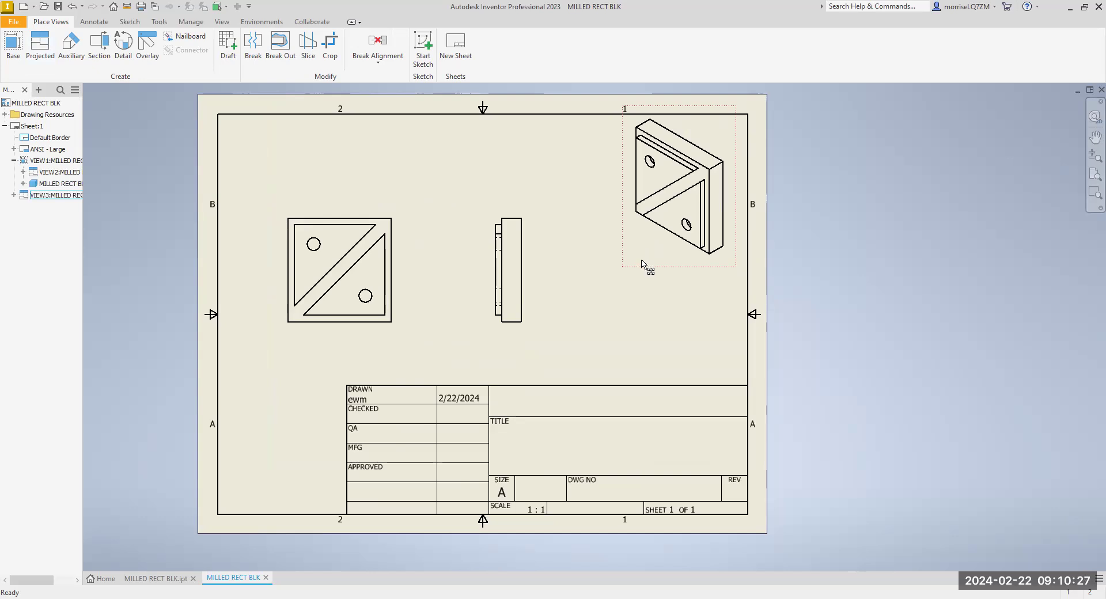
Step: Set the isometric view (VIEW3) to Shaded style and bring up the Annotate tools
right_click(641, 264)
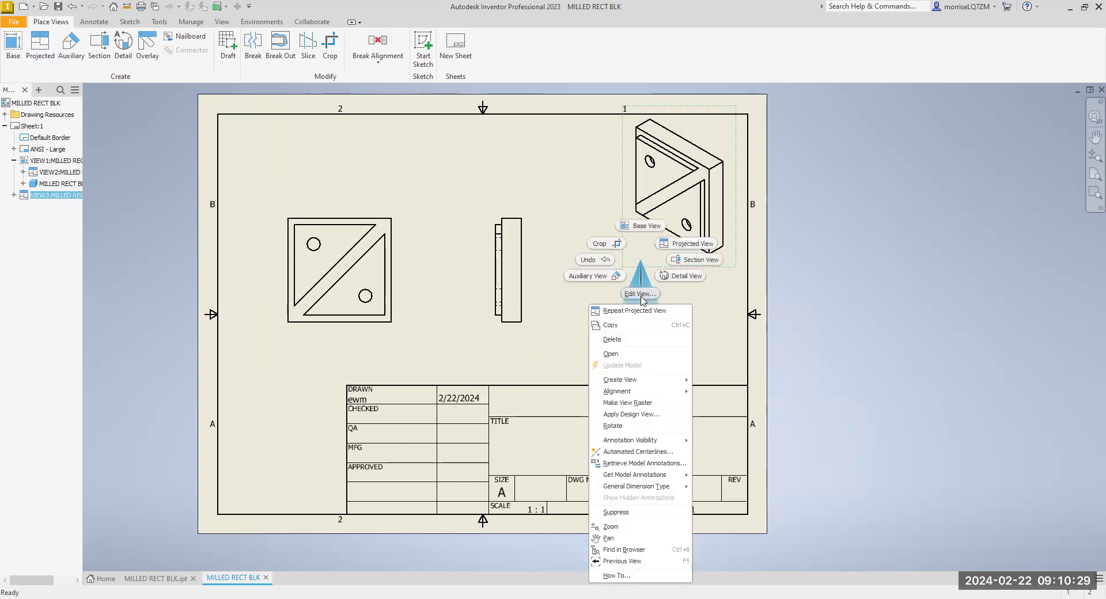
click(640, 294)
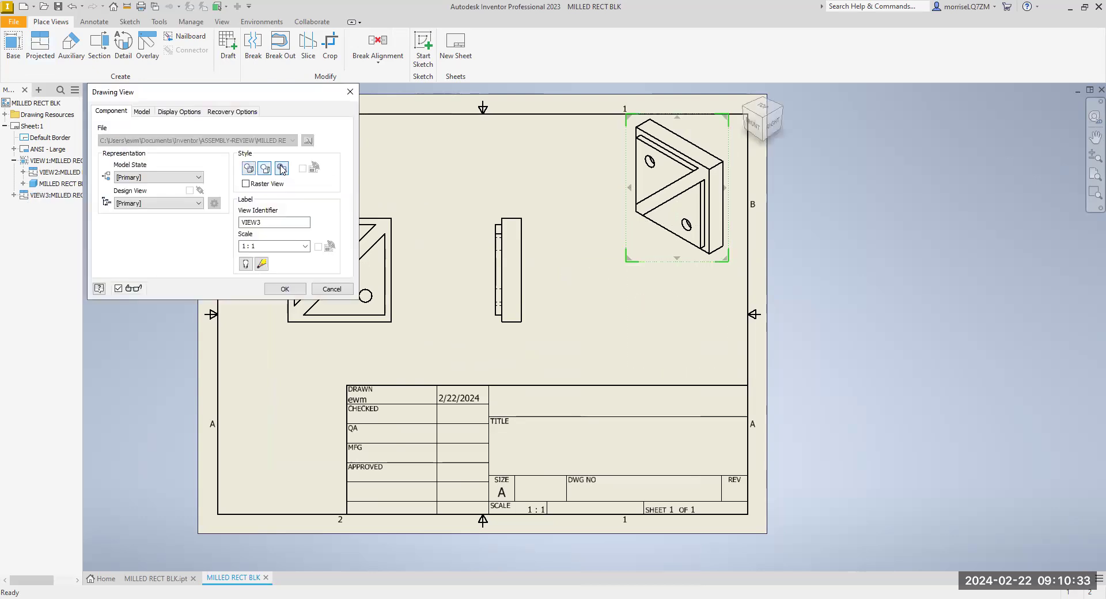
click(282, 169)
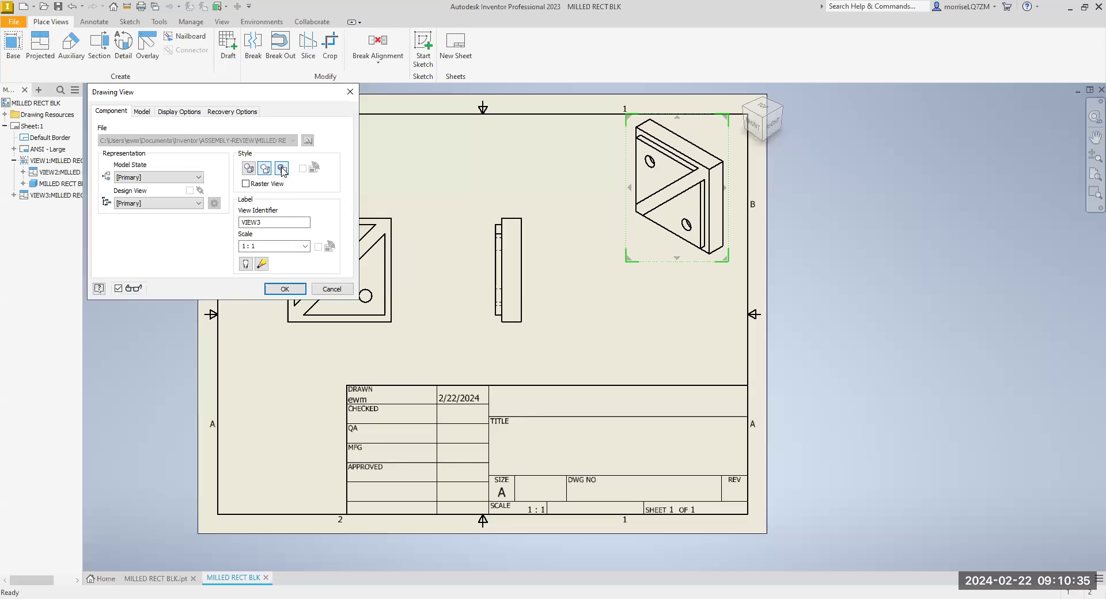
click(299, 290)
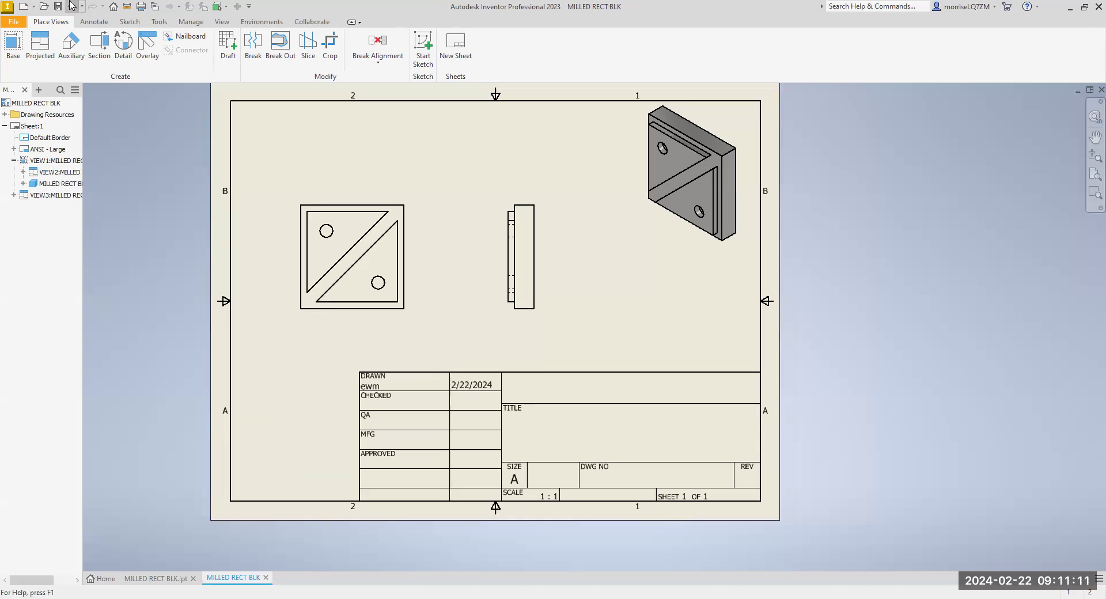
click(93, 21)
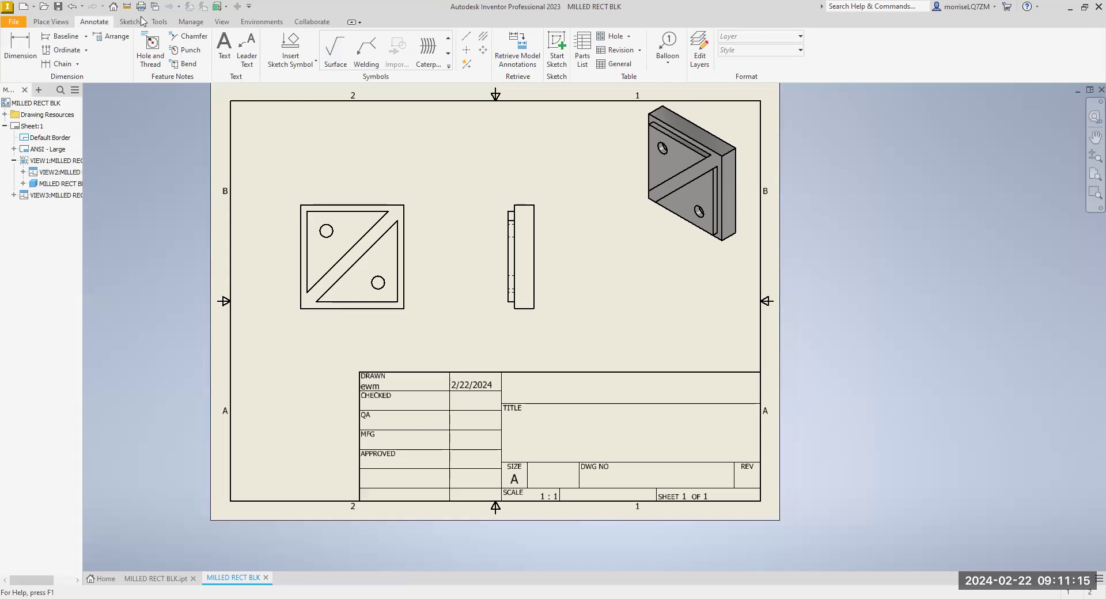
Step: Place center marks on the upper-left and lower-right holes of the front view
click(469, 53)
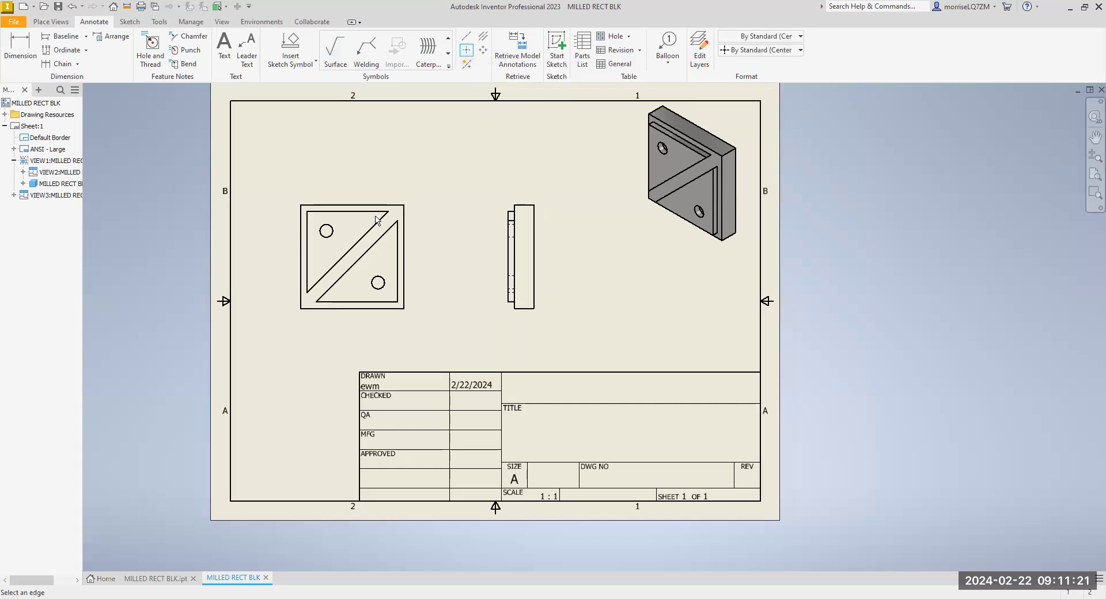
scroll(357, 218, down, 5)
click(263, 259)
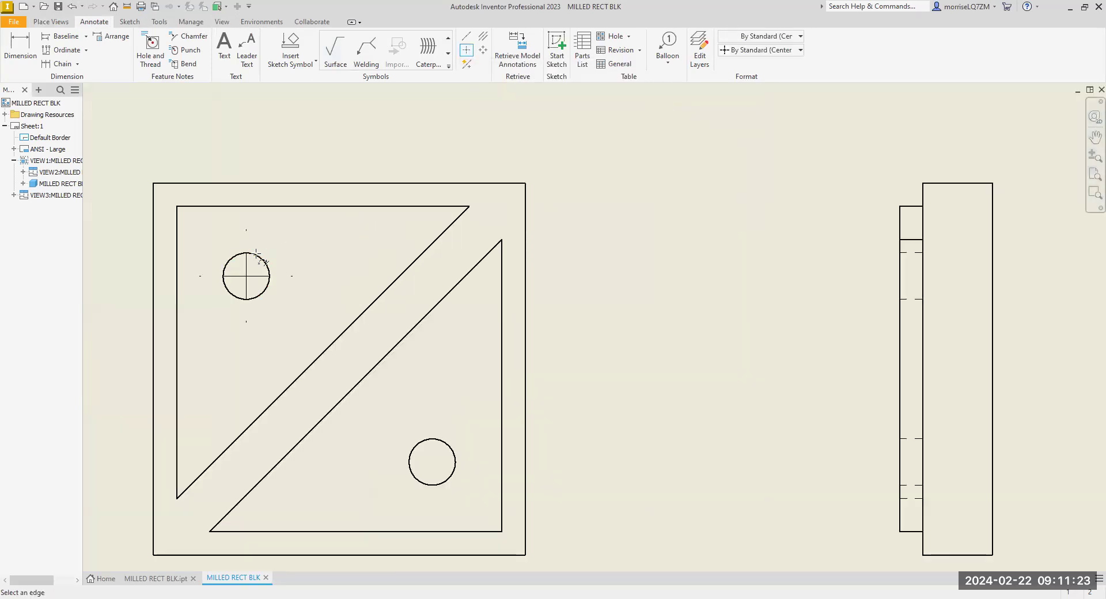
click(420, 450)
scroll(401, 369, up, 5)
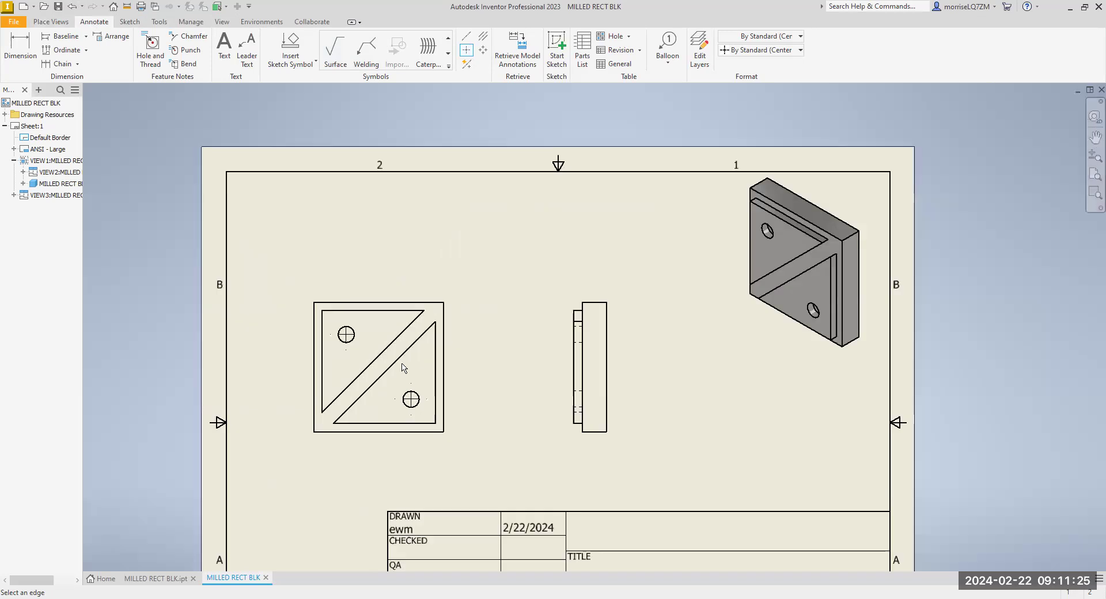
right_click(487, 257)
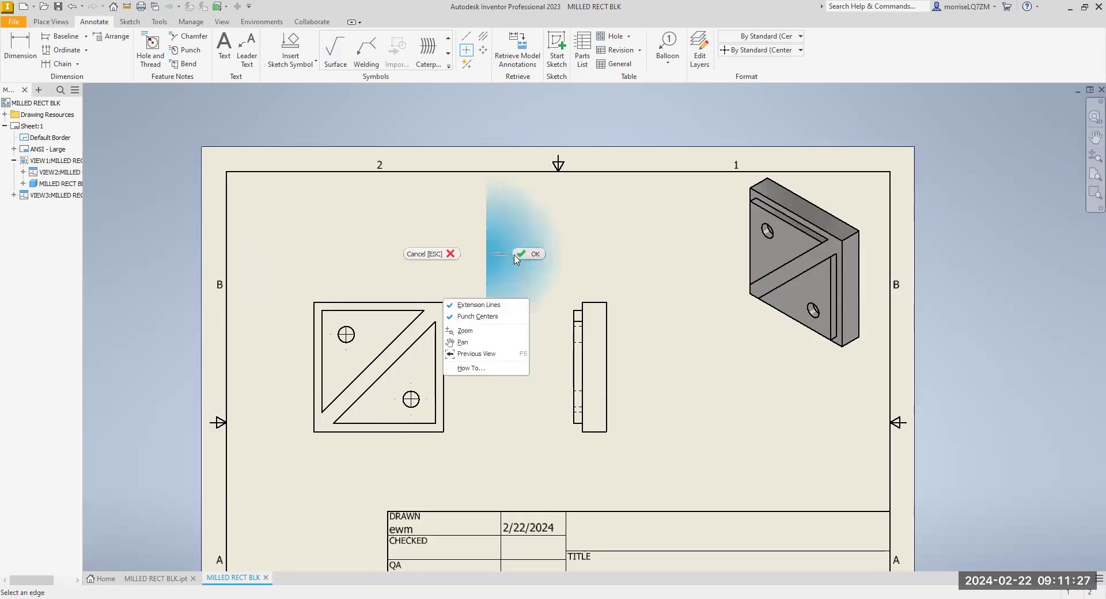
click(485, 298)
Step: Drag both center marks' line ends outward so they extend past each hole
scroll(487, 299, down, 2)
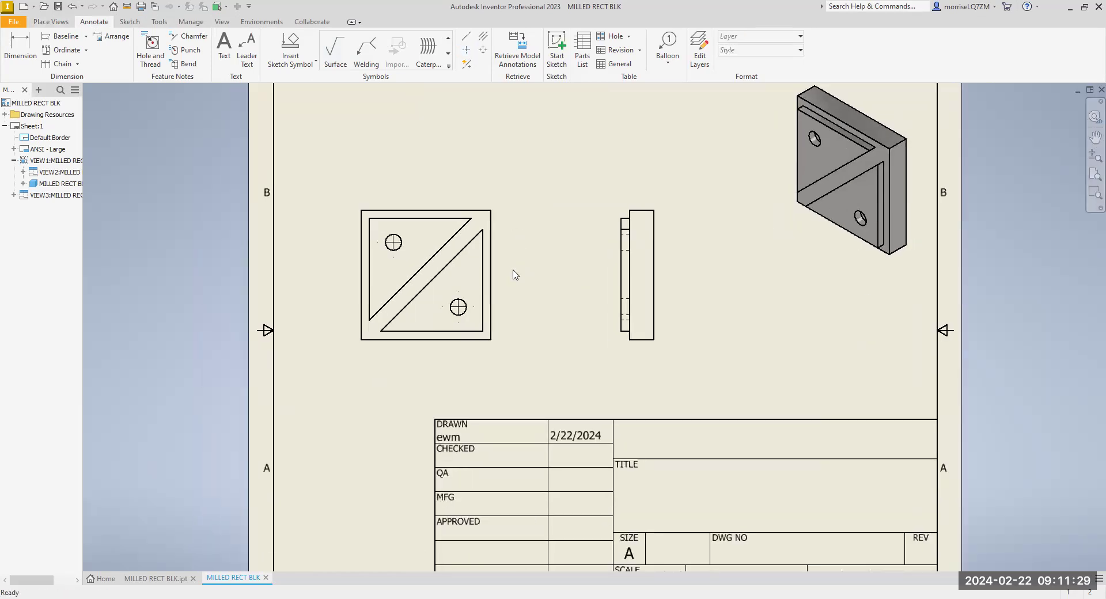
scroll(507, 273, down, 3)
click(459, 328)
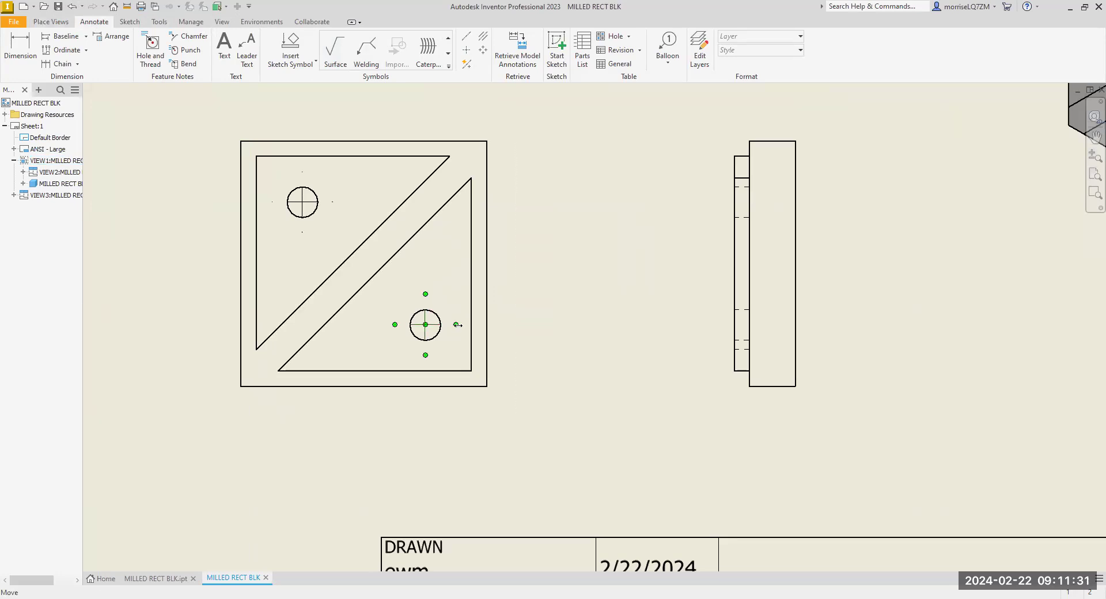
drag(426, 294, 425, 275)
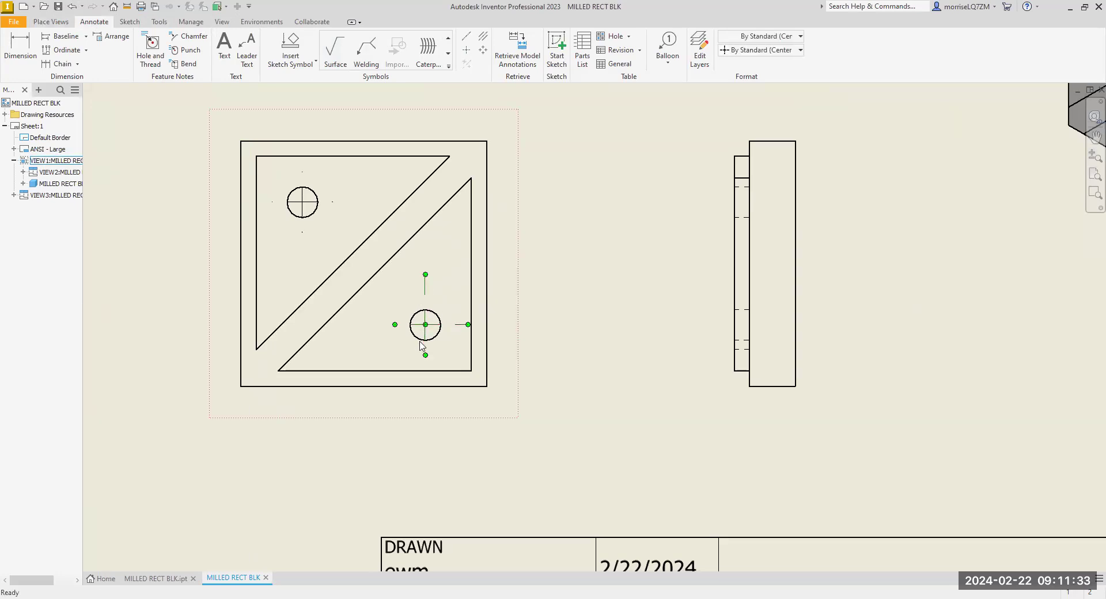
drag(395, 325, 372, 325)
drag(426, 355, 425, 366)
drag(273, 202, 262, 201)
drag(303, 170, 303, 159)
drag(333, 202, 344, 202)
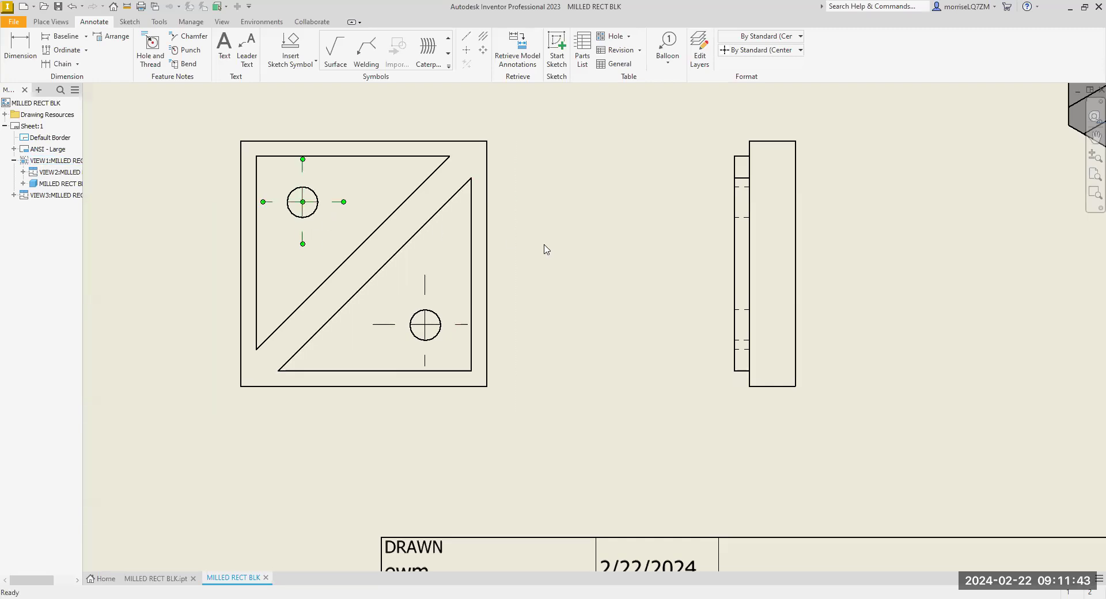
scroll(541, 276, down, 5)
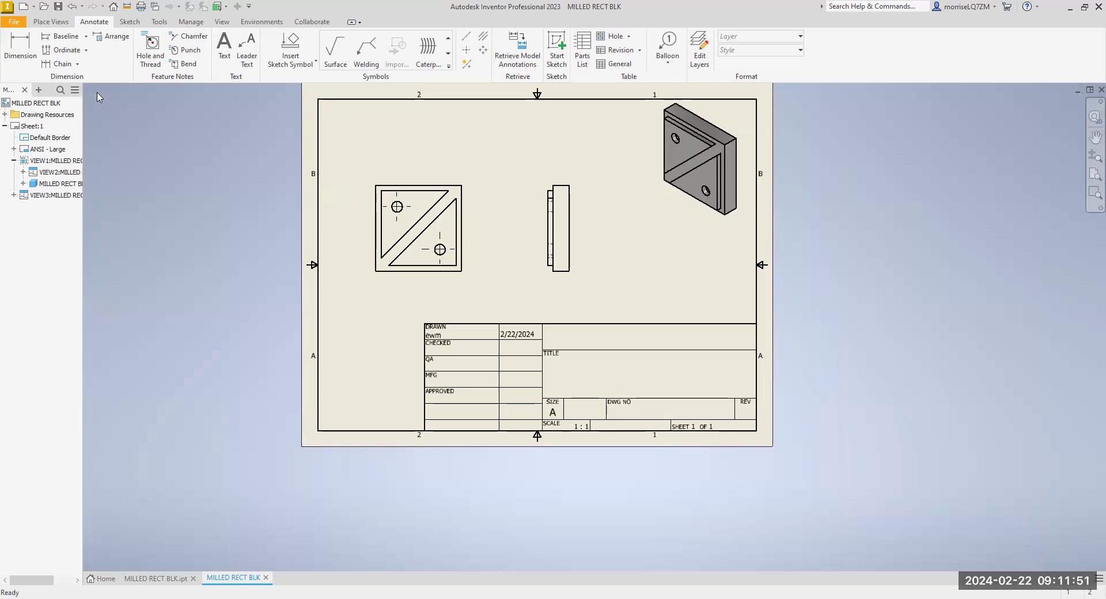
Step: Add the horizontal 1.50 hole-location and 2.00 overall-width dimensions below the front view
click(19, 45)
scroll(319, 260, up, 3)
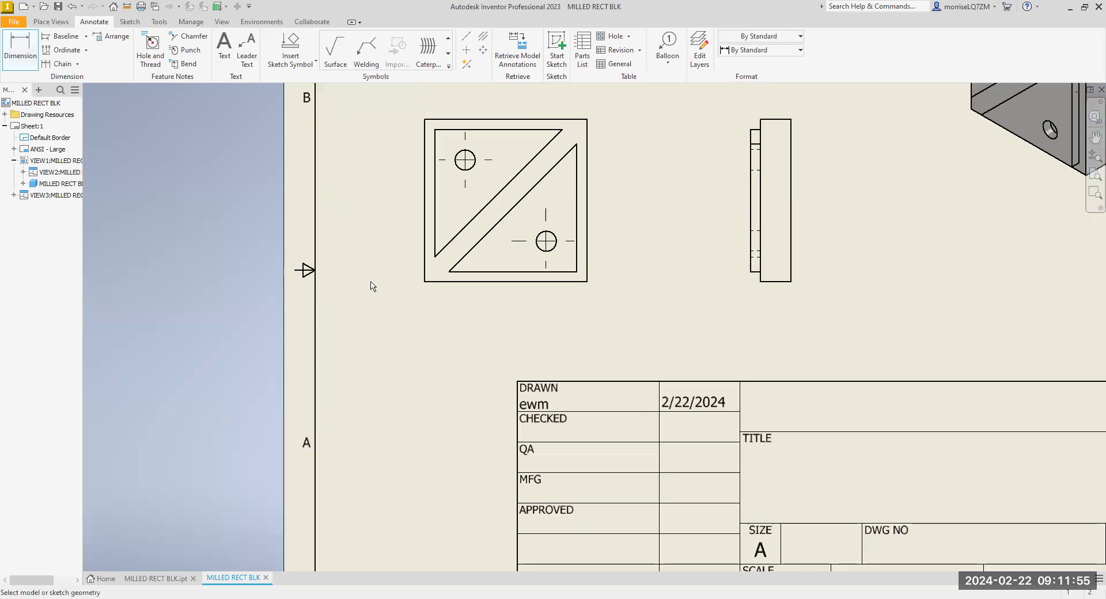
click(438, 257)
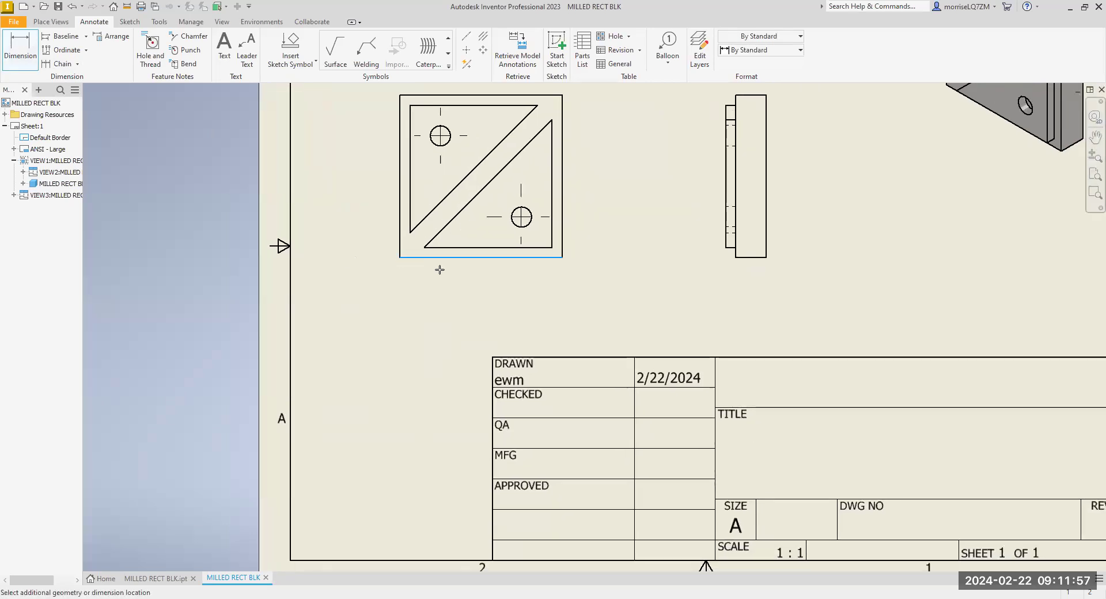
click(522, 217)
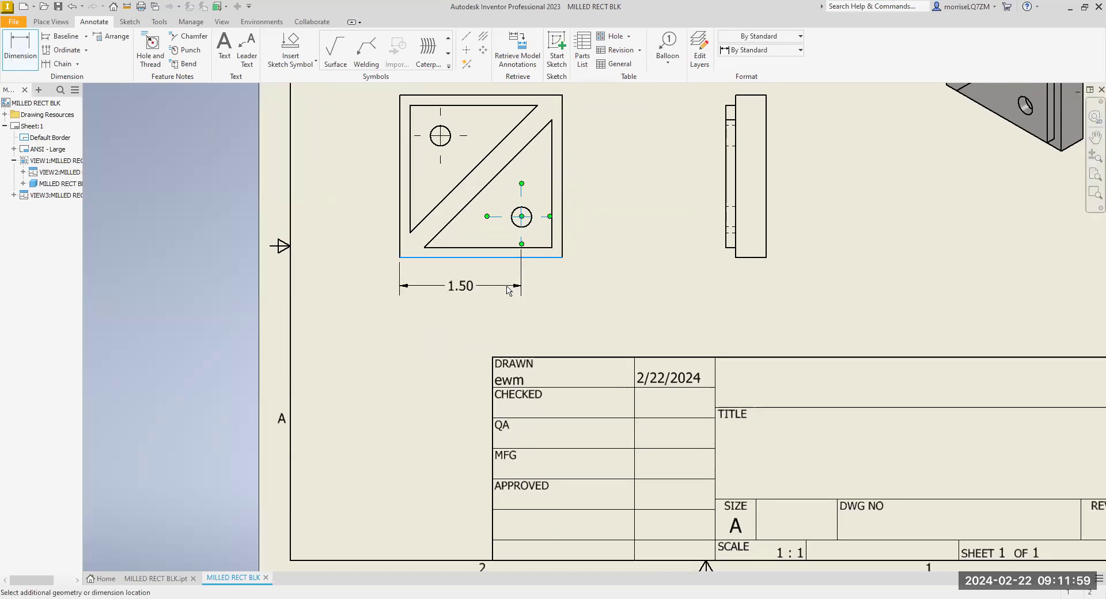
click(344, 263)
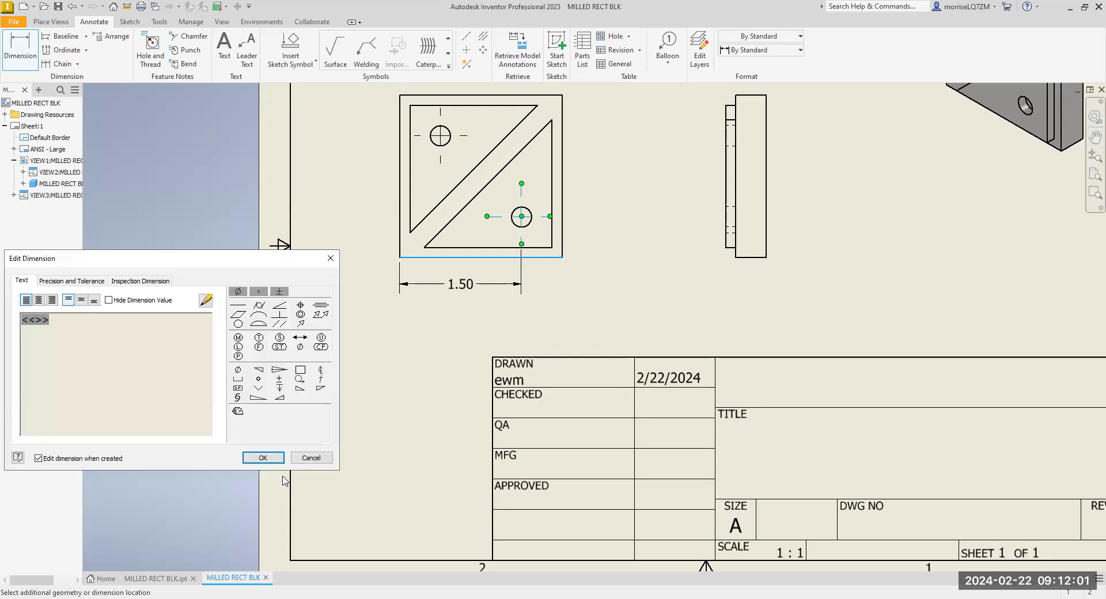
click(254, 458)
click(27, 67)
click(27, 67)
click(402, 259)
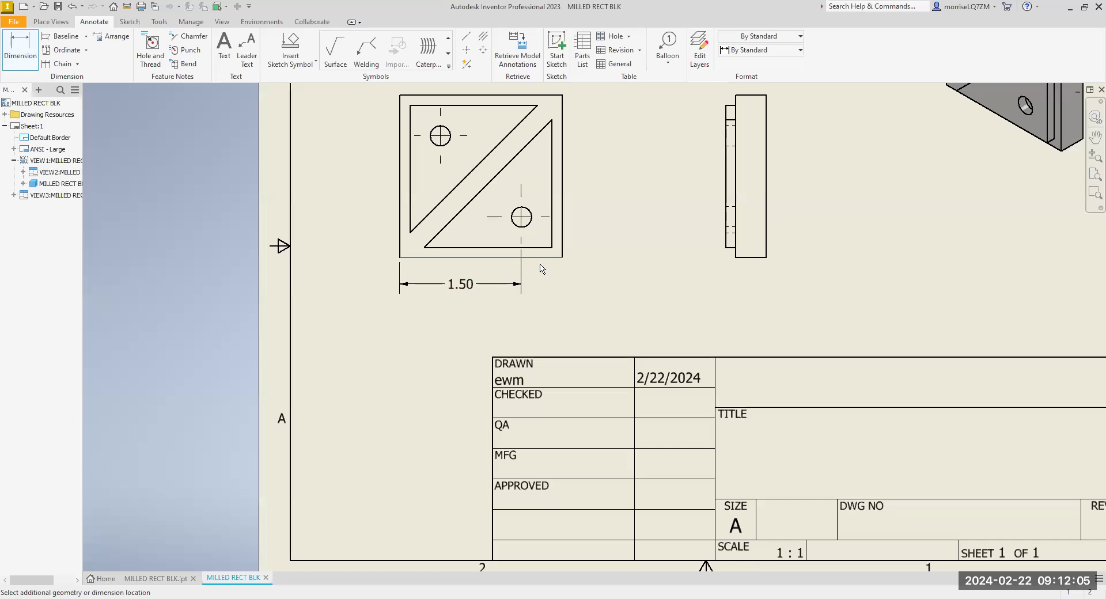
click(548, 317)
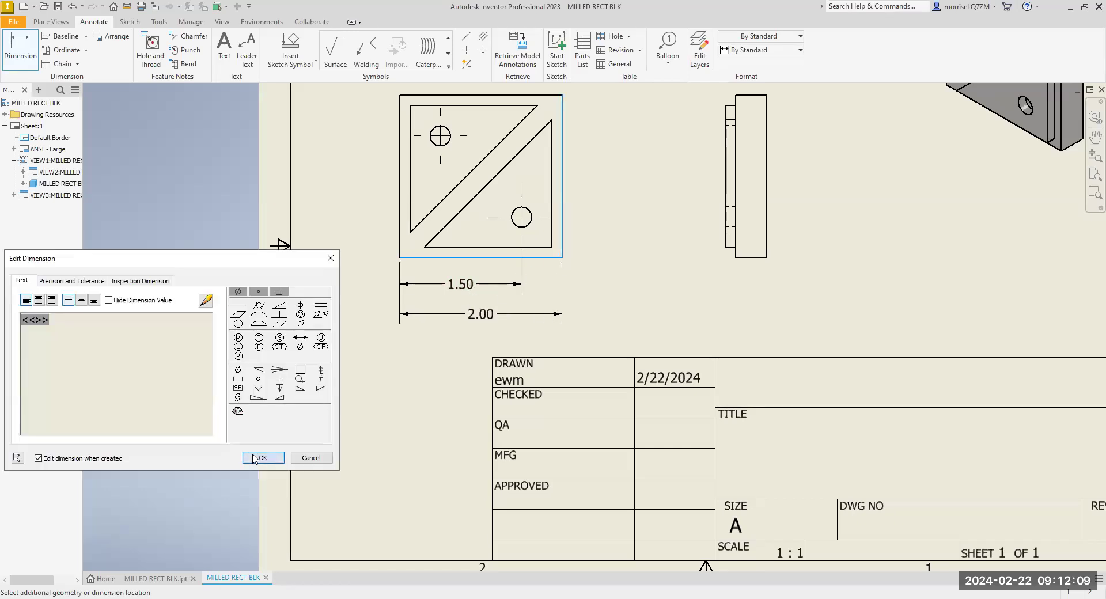
click(257, 457)
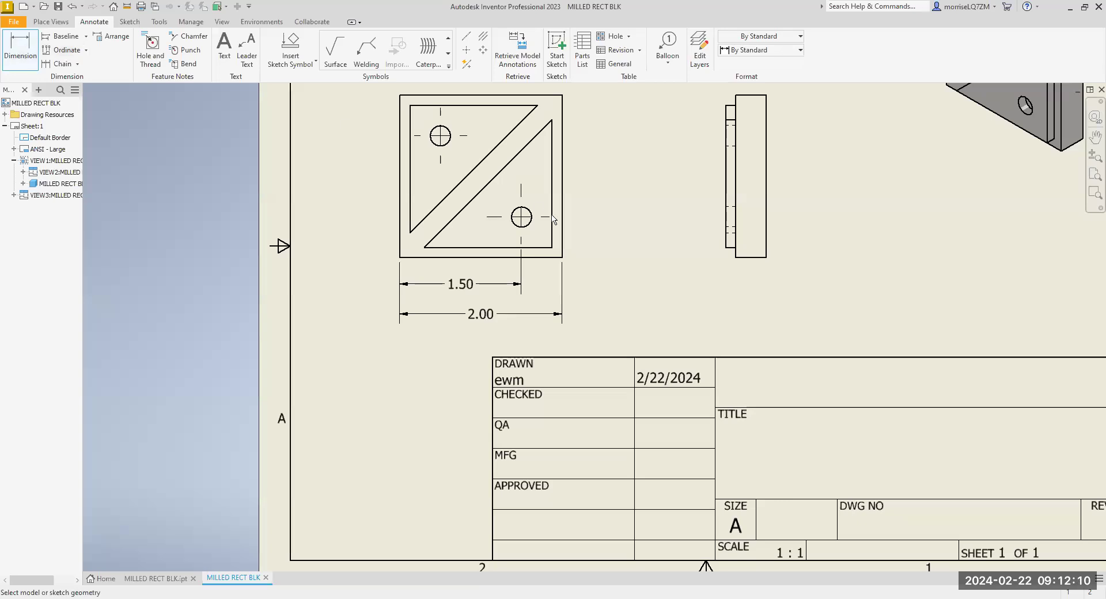
Step: Add the vertical .50 lower-hole height and 2.00 overall-height dimensions at the right
click(562, 253)
click(549, 216)
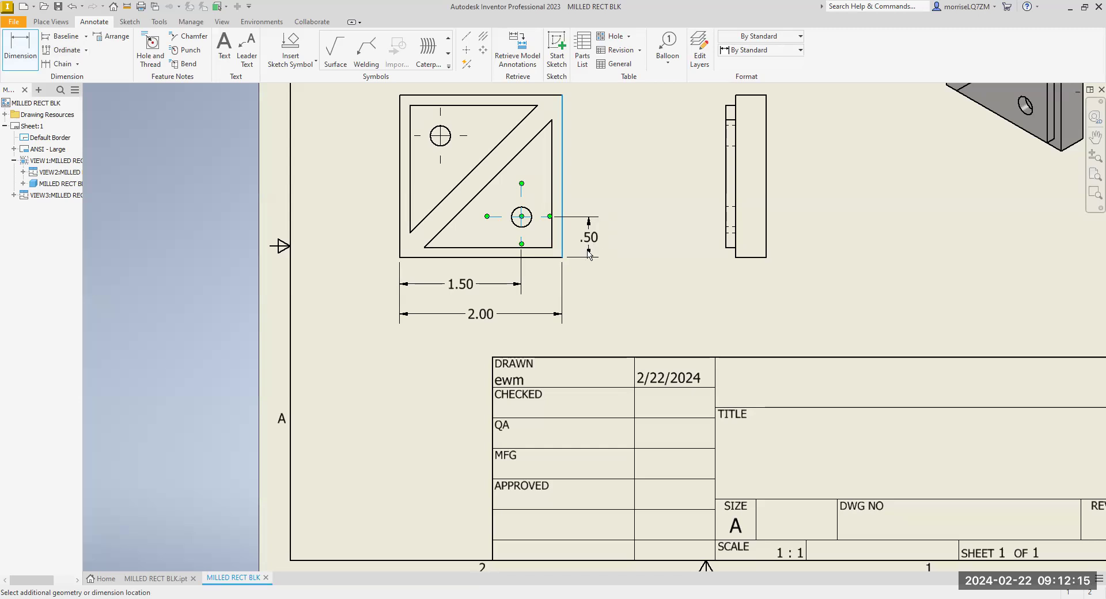
click(589, 237)
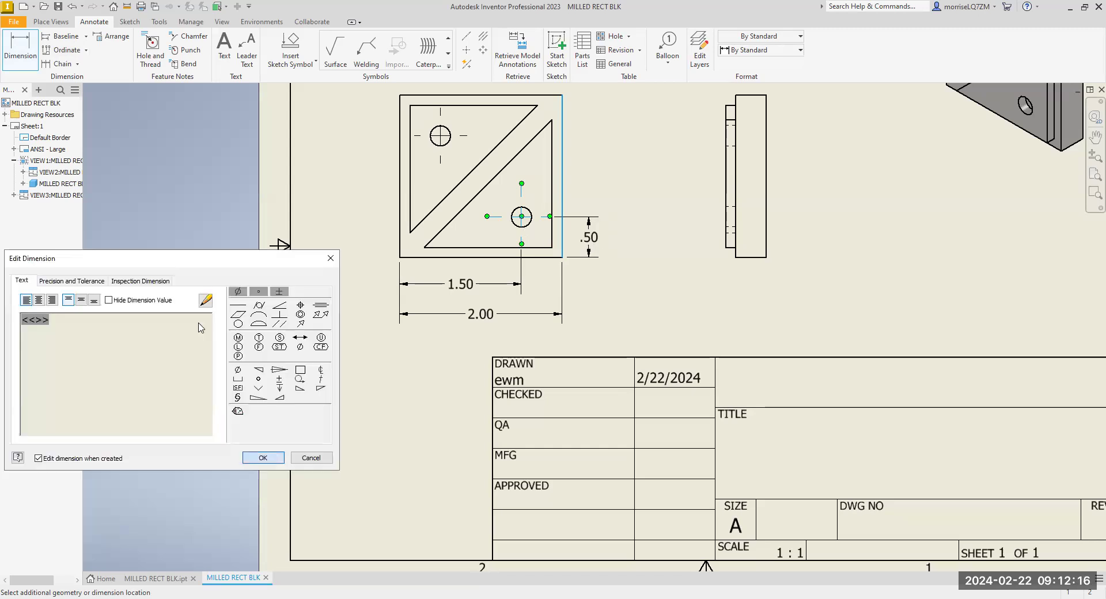
click(263, 458)
scroll(640, 249, up, 3)
click(520, 329)
scroll(519, 330, down, 1)
scroll(531, 291, up, 1)
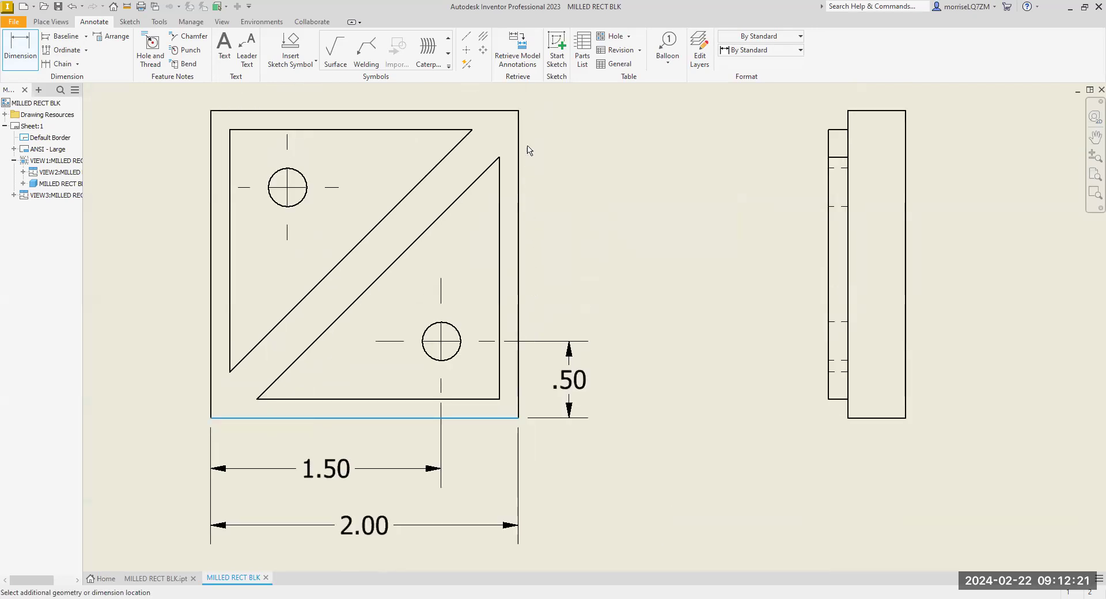
click(519, 119)
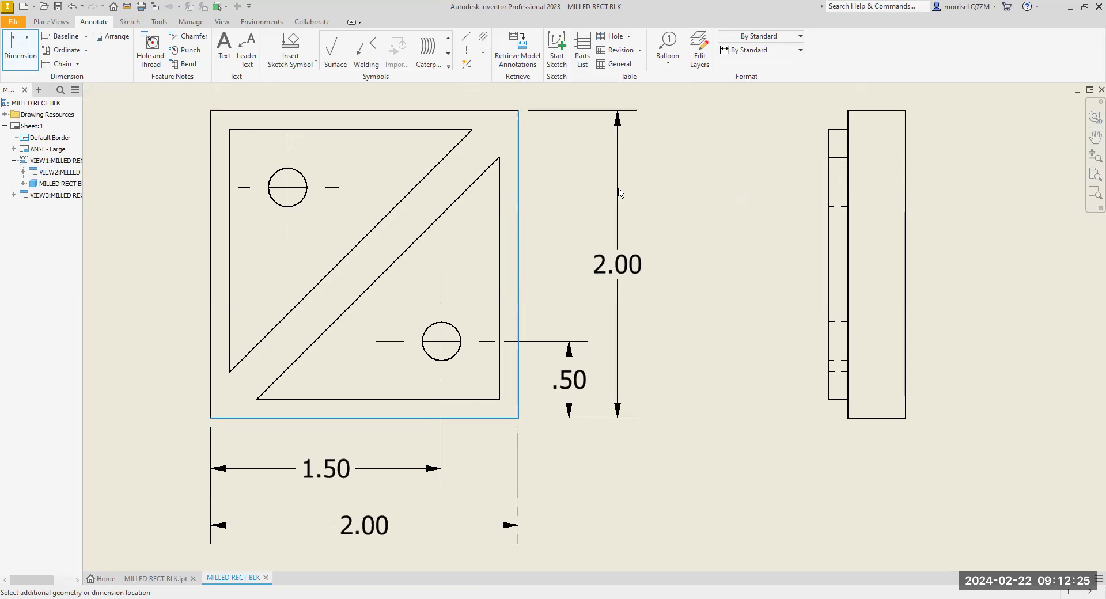
click(665, 328)
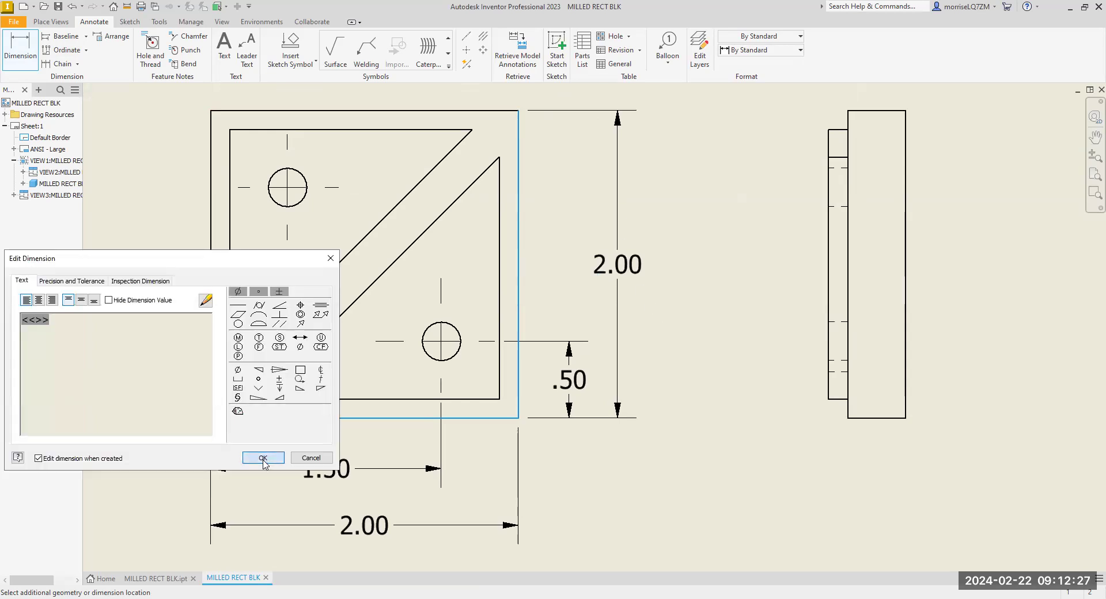
click(259, 456)
scroll(339, 396, down, 5)
scroll(460, 316, up, 4)
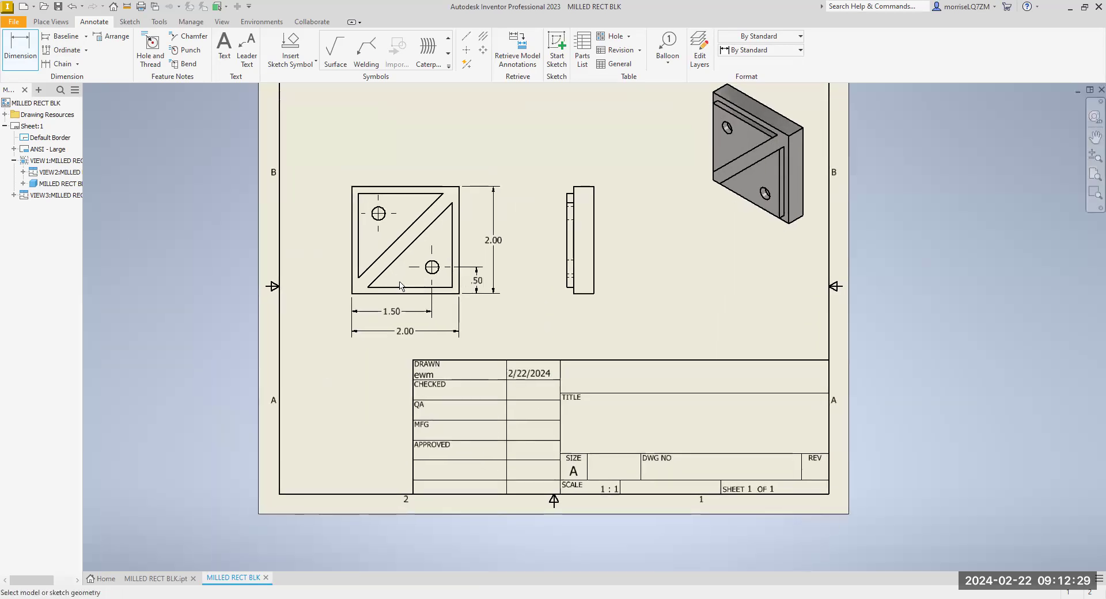
middle_drag(461, 317, 474, 329)
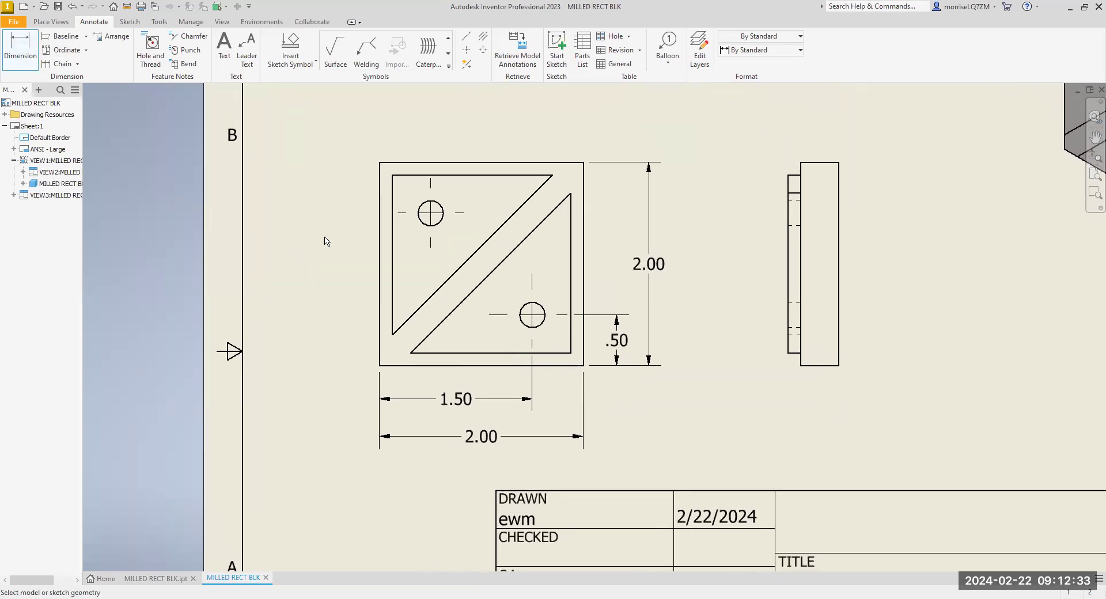
scroll(362, 262, up, 3)
Step: Dimension the left wall thickness and set its precision to 3.123 so it reads .125
click(412, 288)
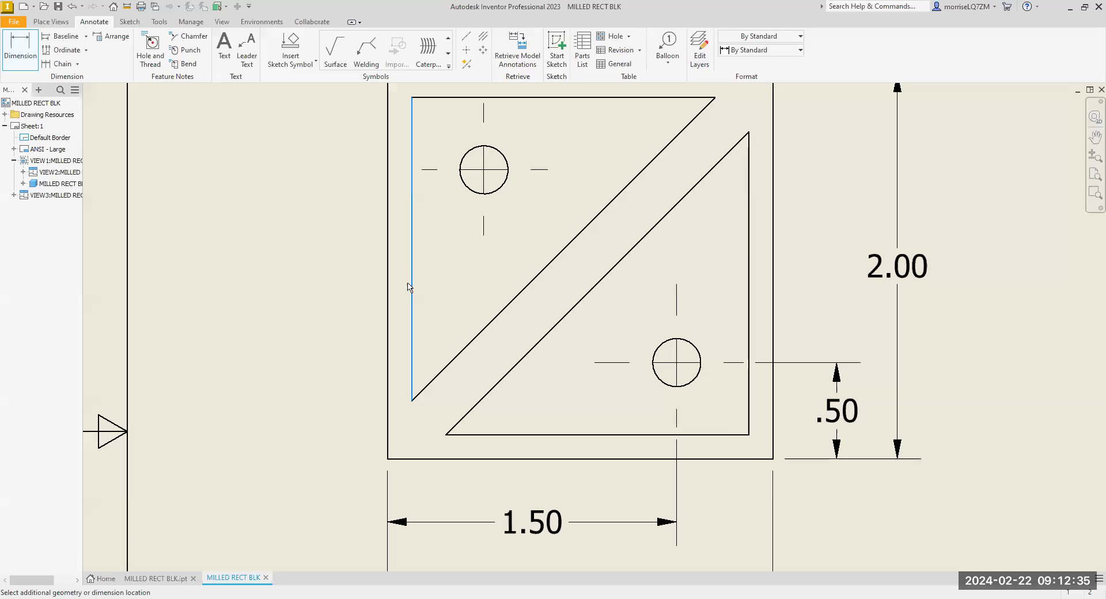
click(389, 281)
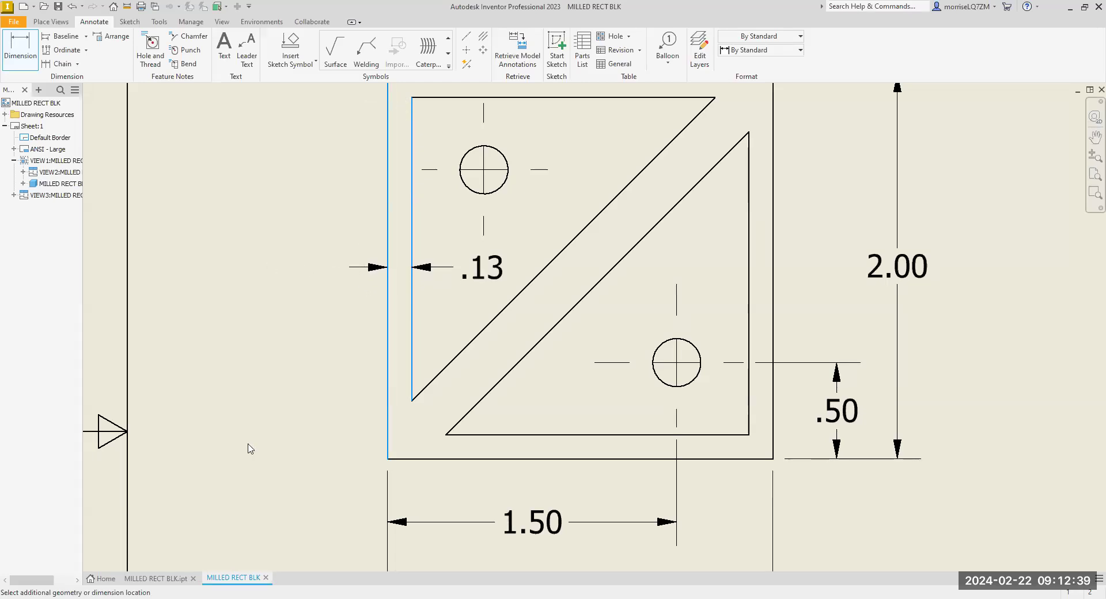
drag(481, 277, 325, 267)
click(318, 267)
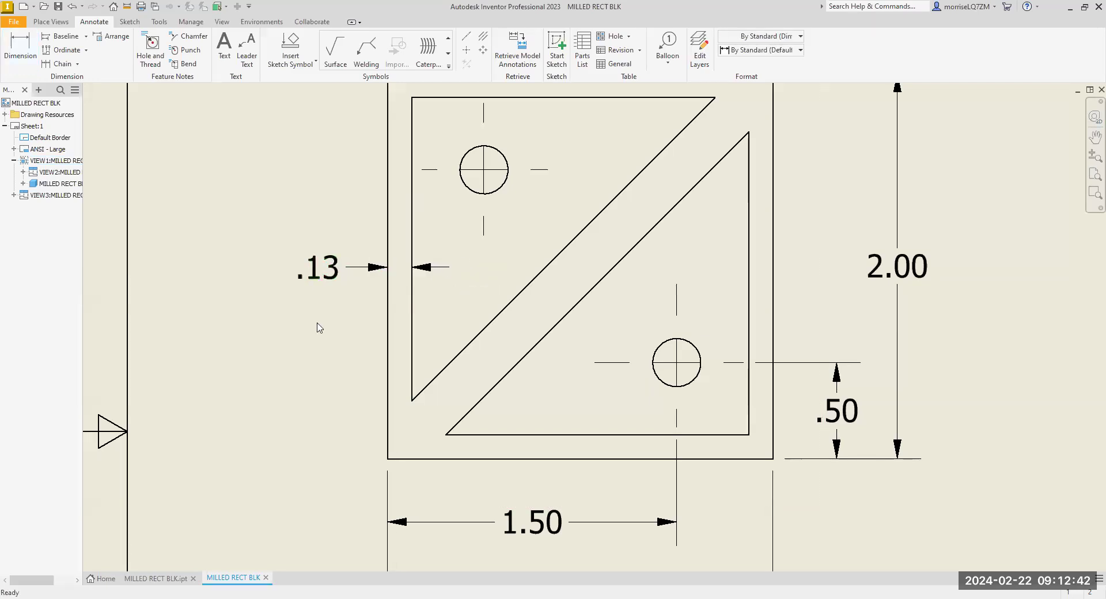
key(Escape)
click(333, 271)
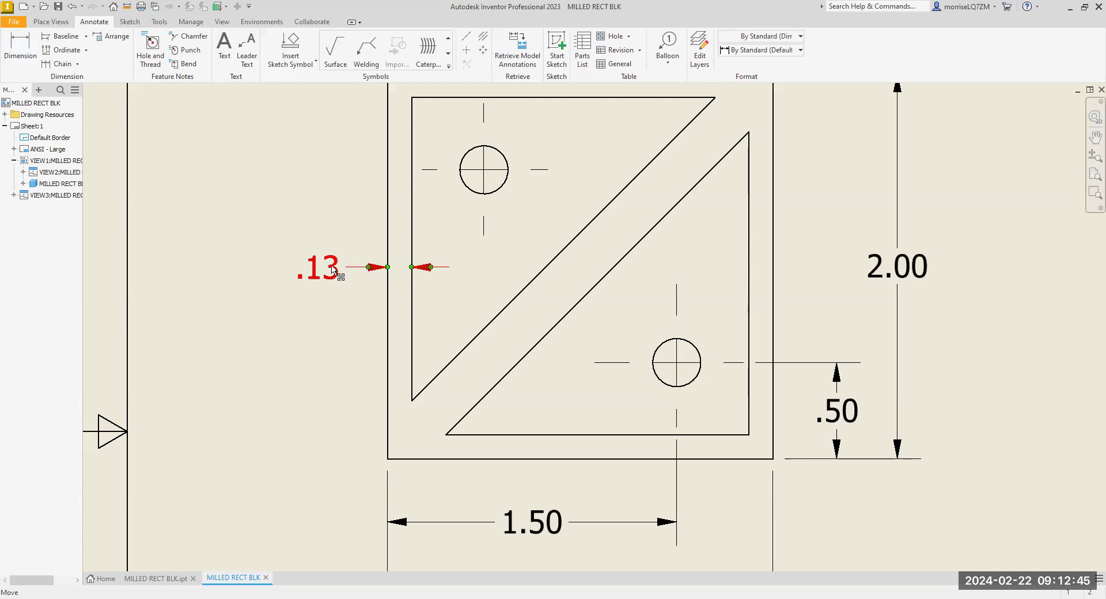
double_click(331, 269)
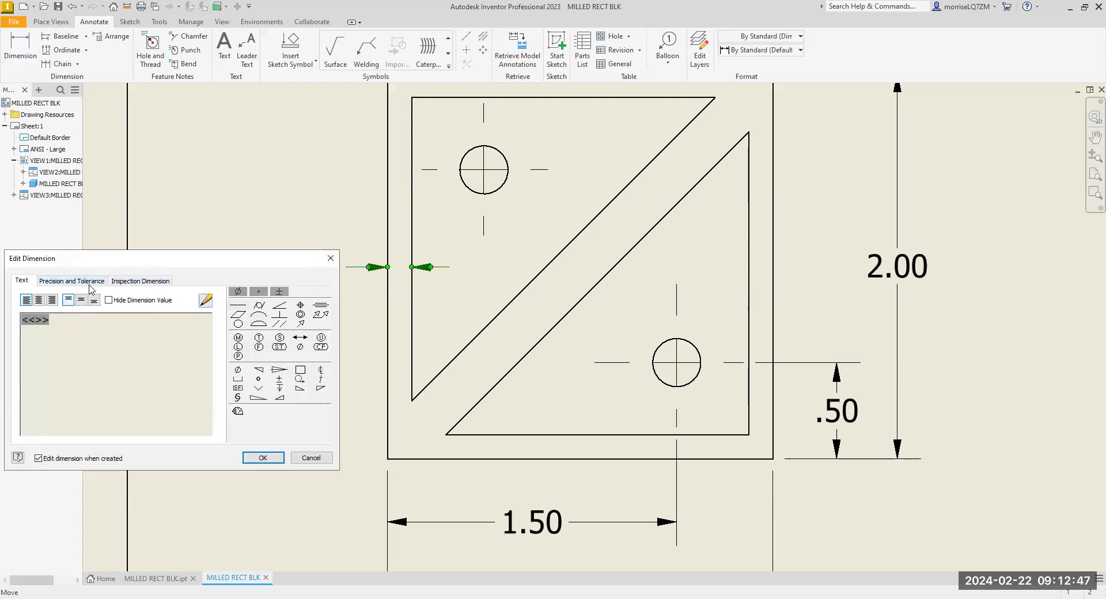
click(71, 280)
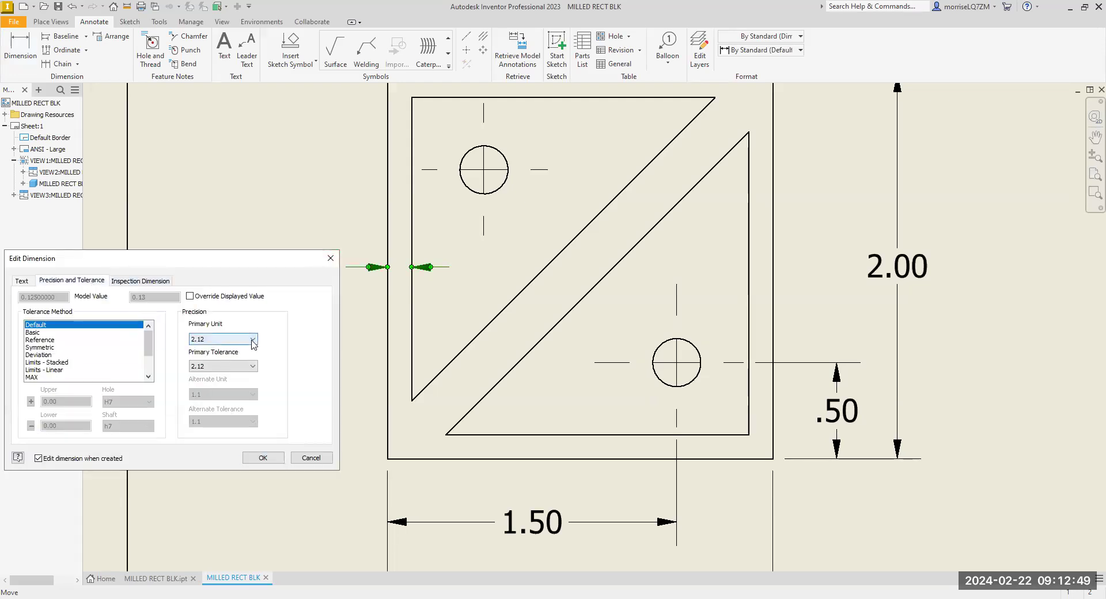
click(253, 340)
click(235, 373)
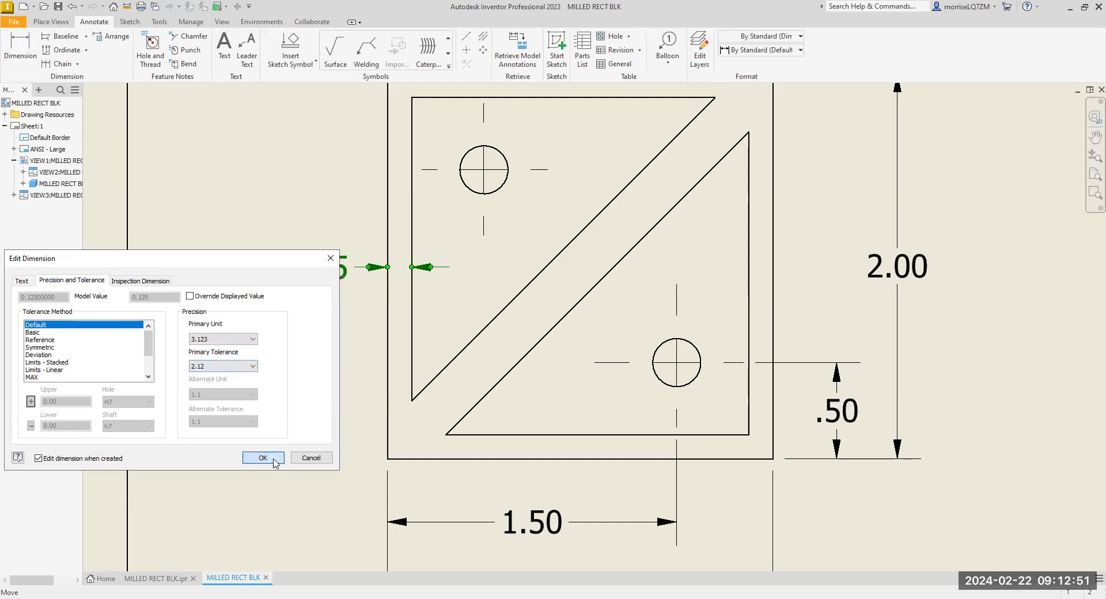
key(Return)
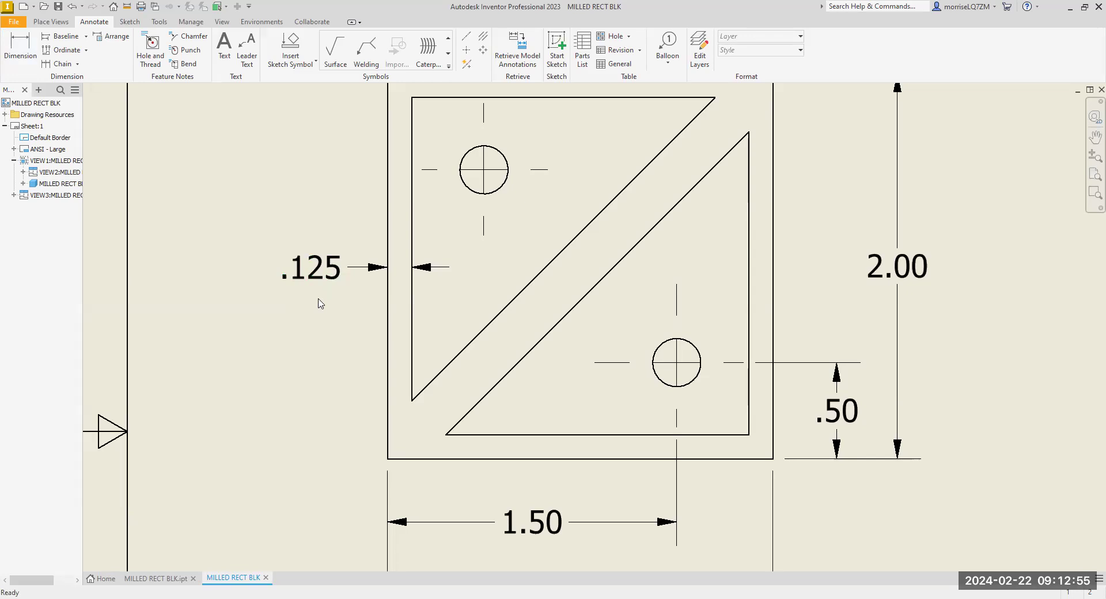
scroll(453, 404, up, 3)
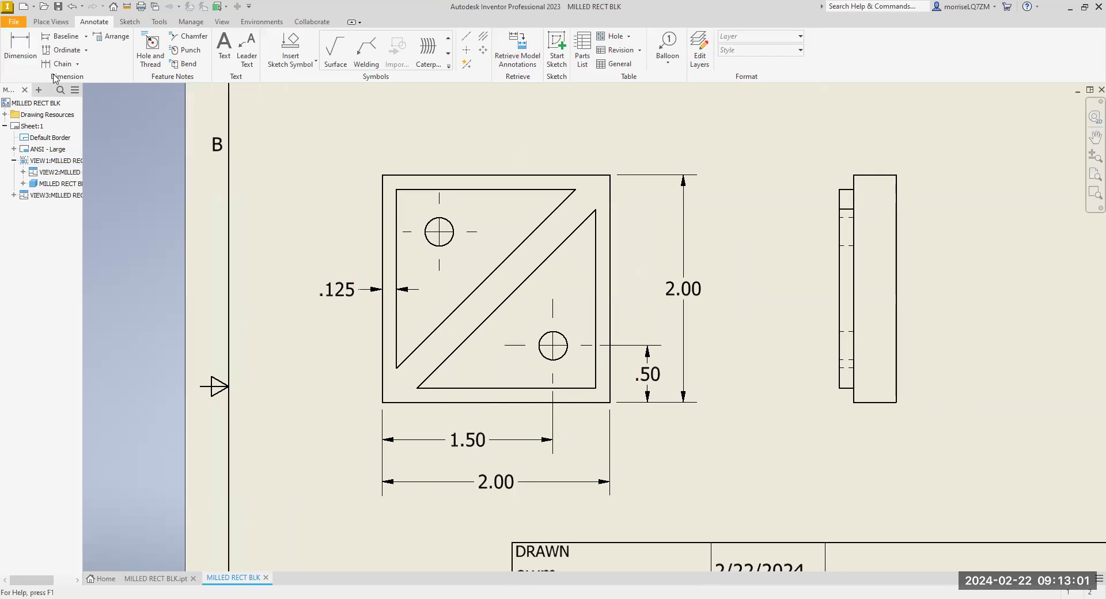
Step: Add a horizontal .50 dimension locating the upper-left hole
click(9, 51)
scroll(423, 166, down, 3)
click(348, 183)
click(451, 224)
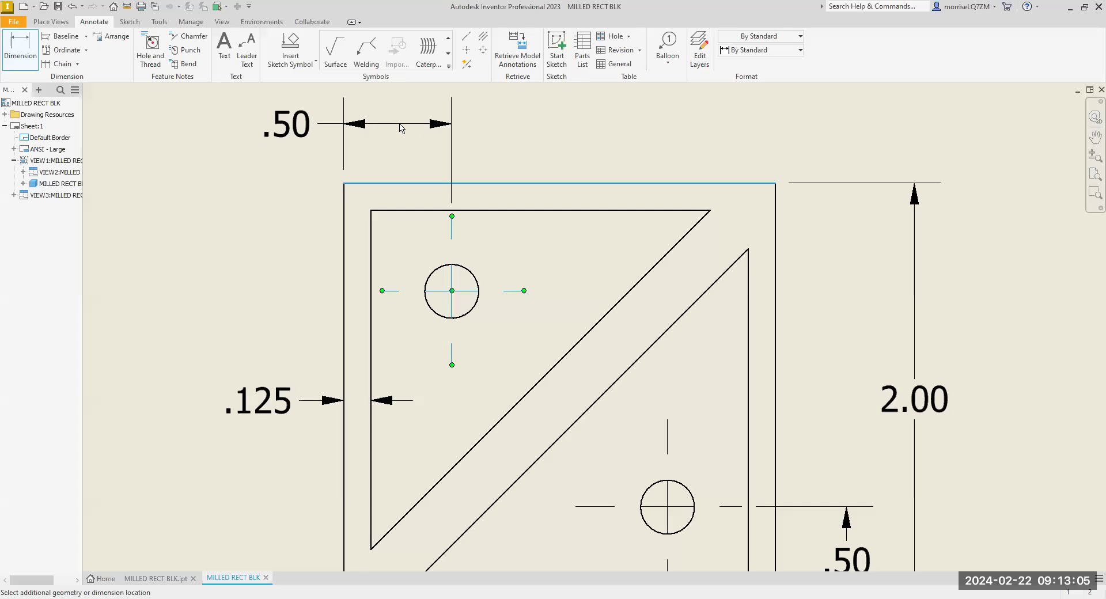
click(402, 126)
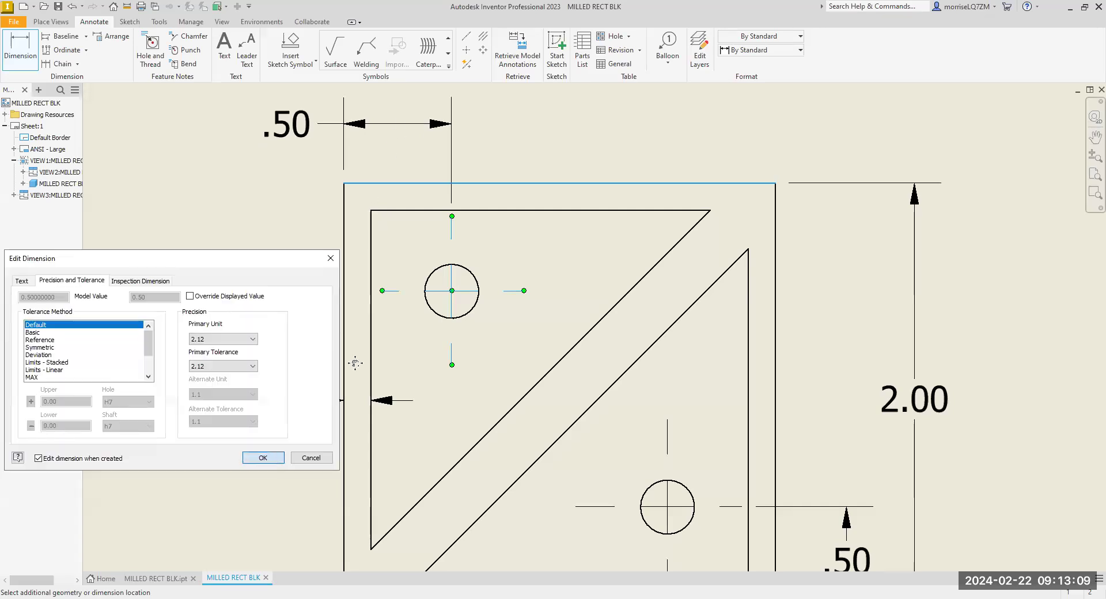
key(Return)
key(F5)
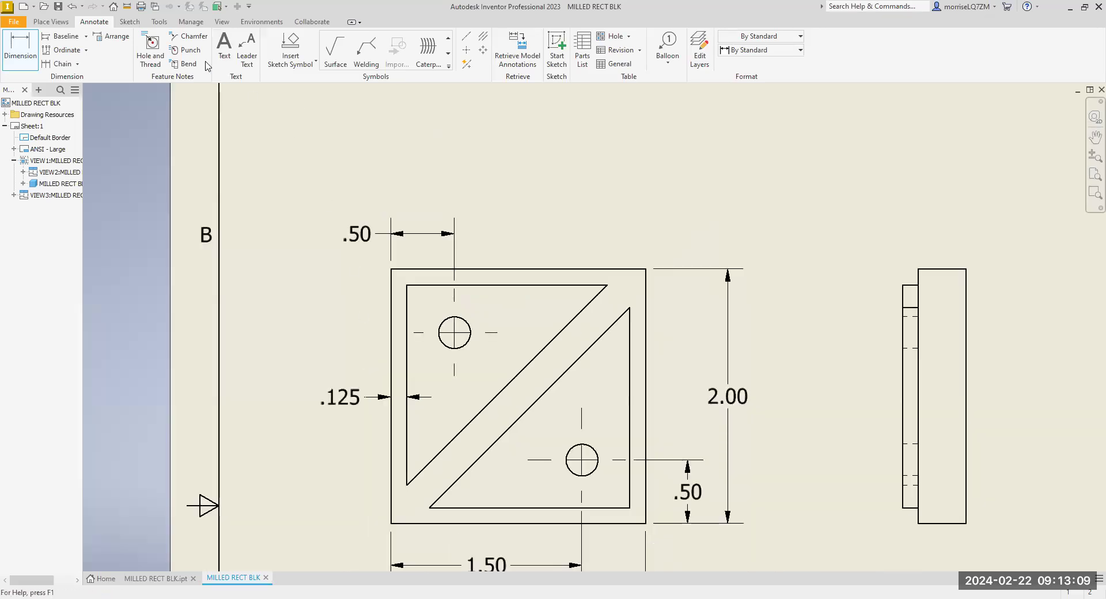
Step: Add the vertical .50 upper-hole dimension from the top edge, then realign the front and side views
click(402, 269)
click(414, 333)
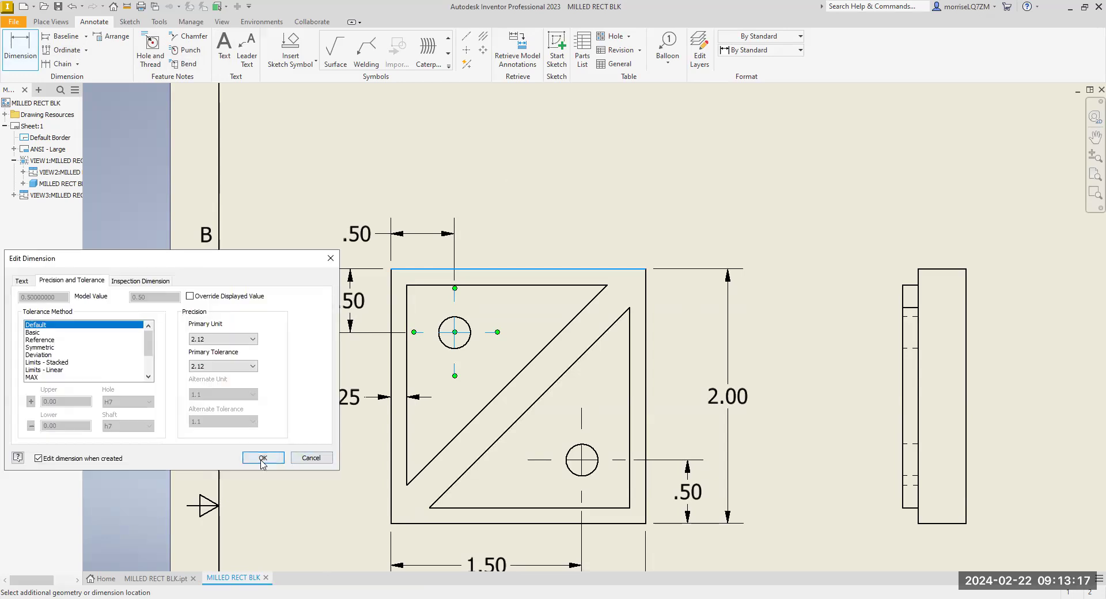
click(262, 458)
scroll(483, 184, down, 5)
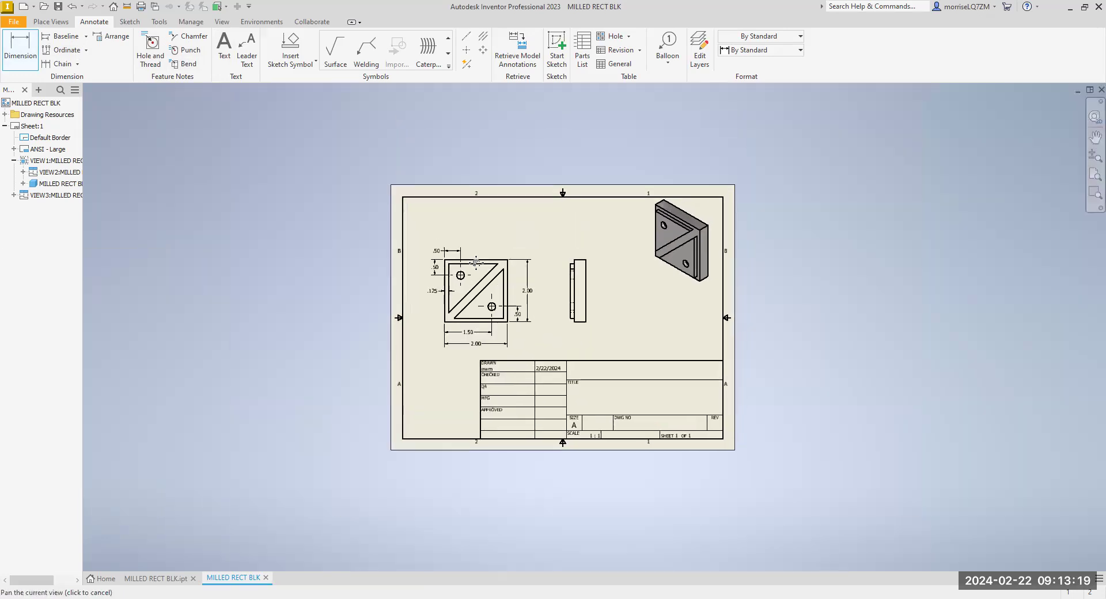
scroll(489, 348, up, 1)
right_click(502, 245)
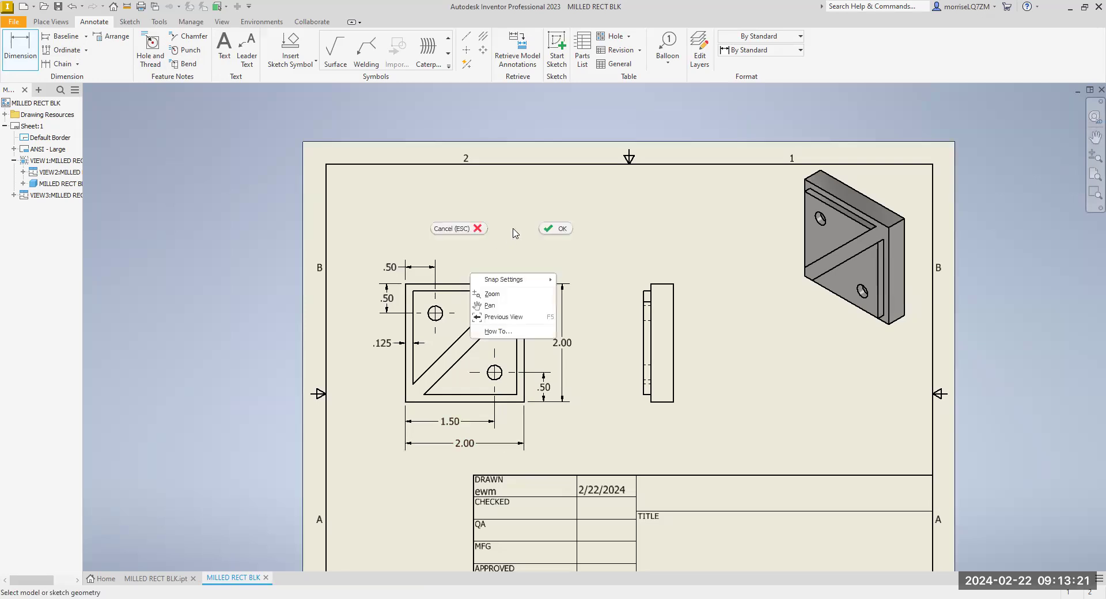
click(516, 265)
drag(510, 276, 523, 265)
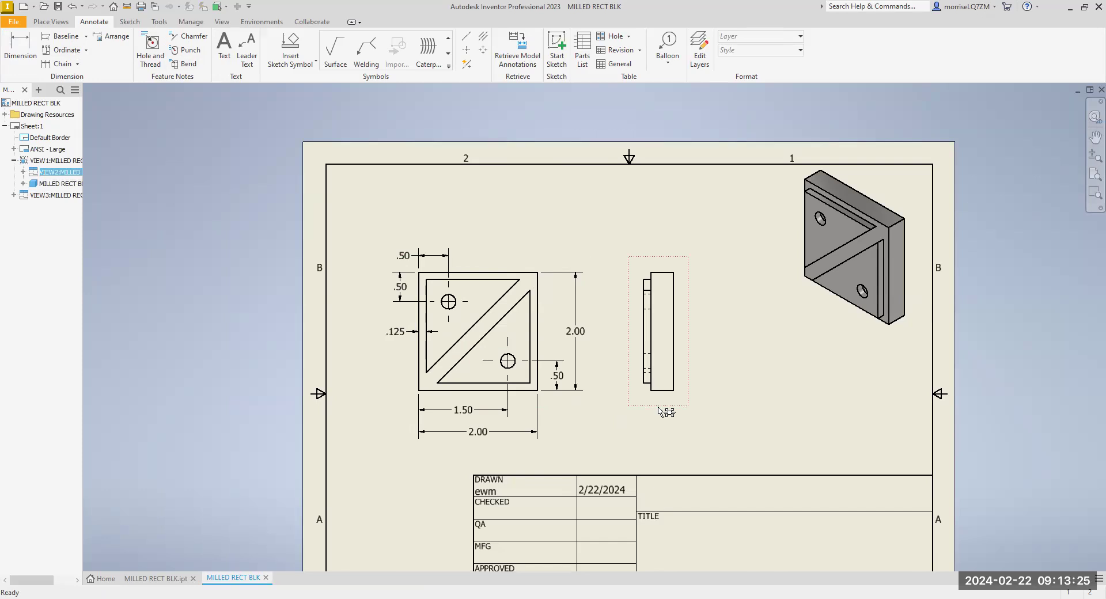
drag(637, 416, 645, 417)
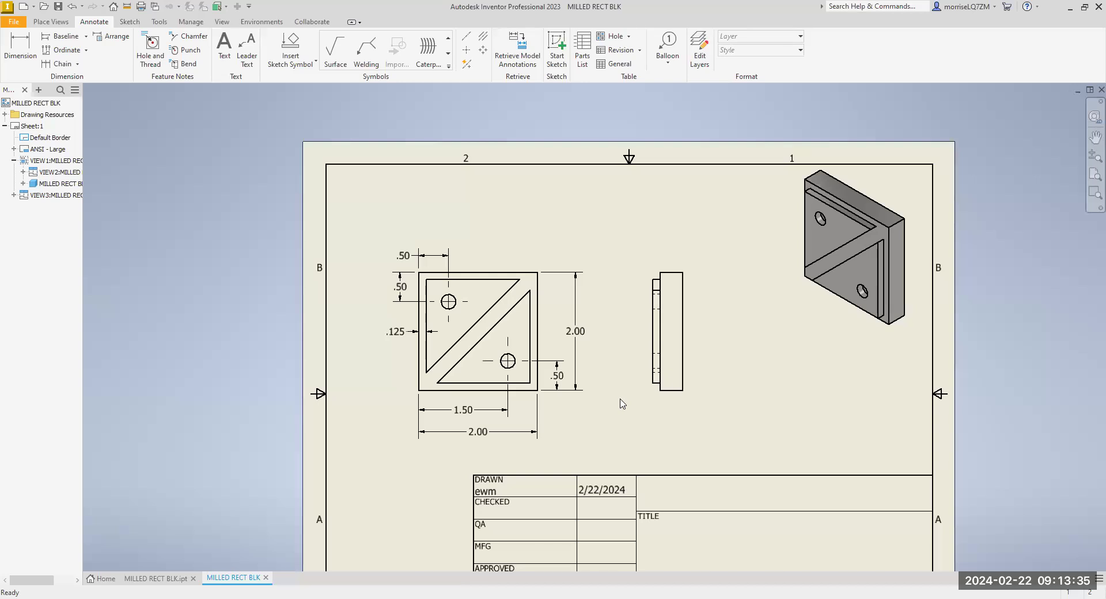
Step: Append TYP. to the .125 wall dimension text and move it left of the front view
click(396, 338)
double_click(396, 338)
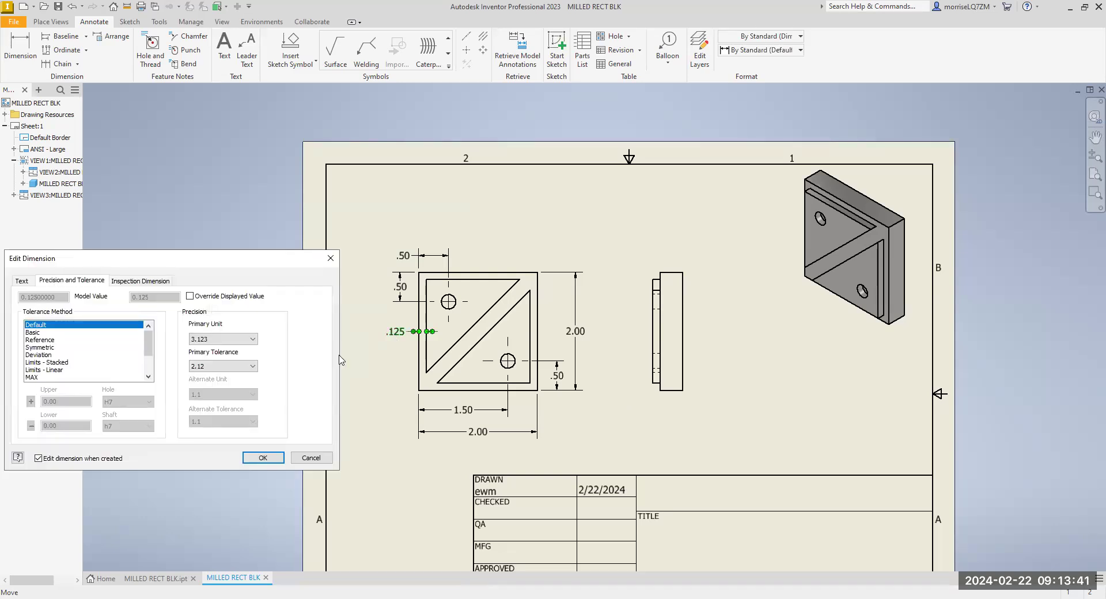
click(23, 281)
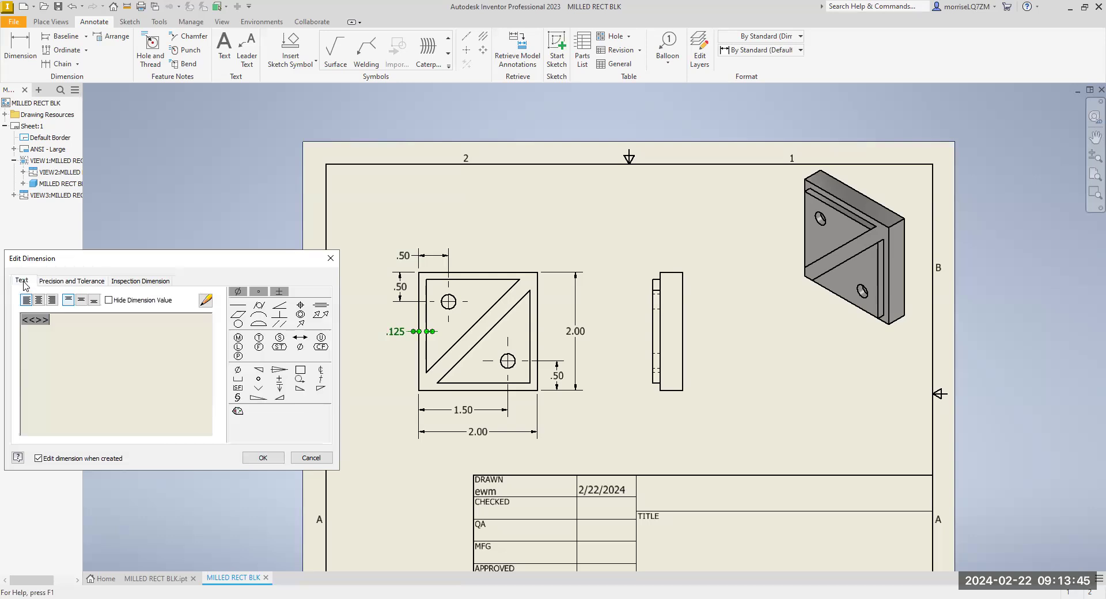
text(TYP.)
key(BackSpace)
key(BackSpace)
key(BackSpace)
key(BackSpace)
key(BackSpace)
click(62, 318)
text(TYP.)
key(Return)
right_click(342, 391)
key(Escape)
drag(384, 344, 380, 329)
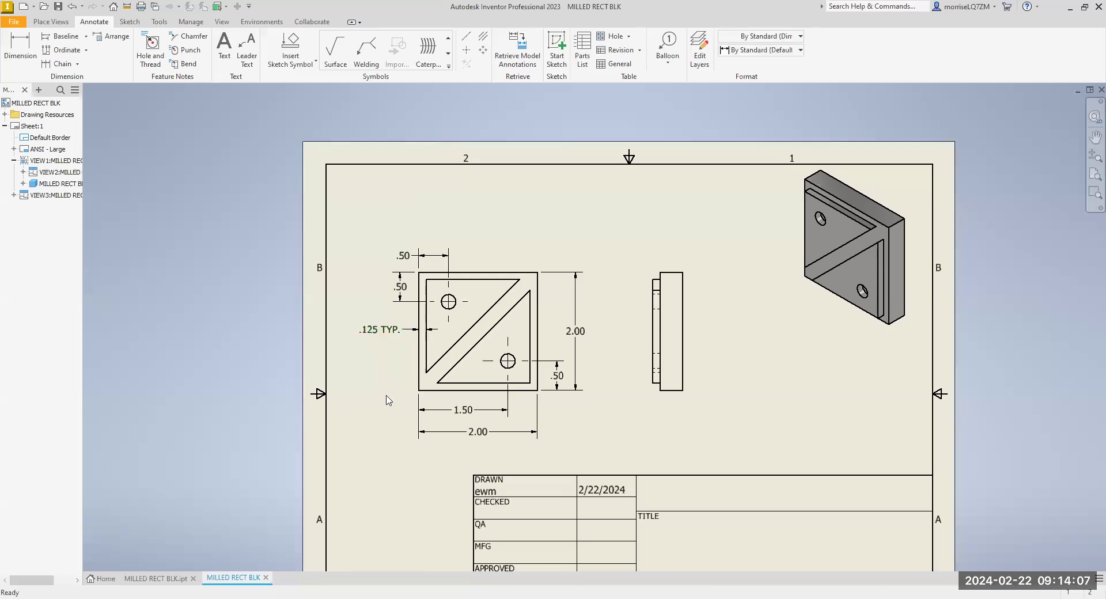
scroll(357, 412, down, 3)
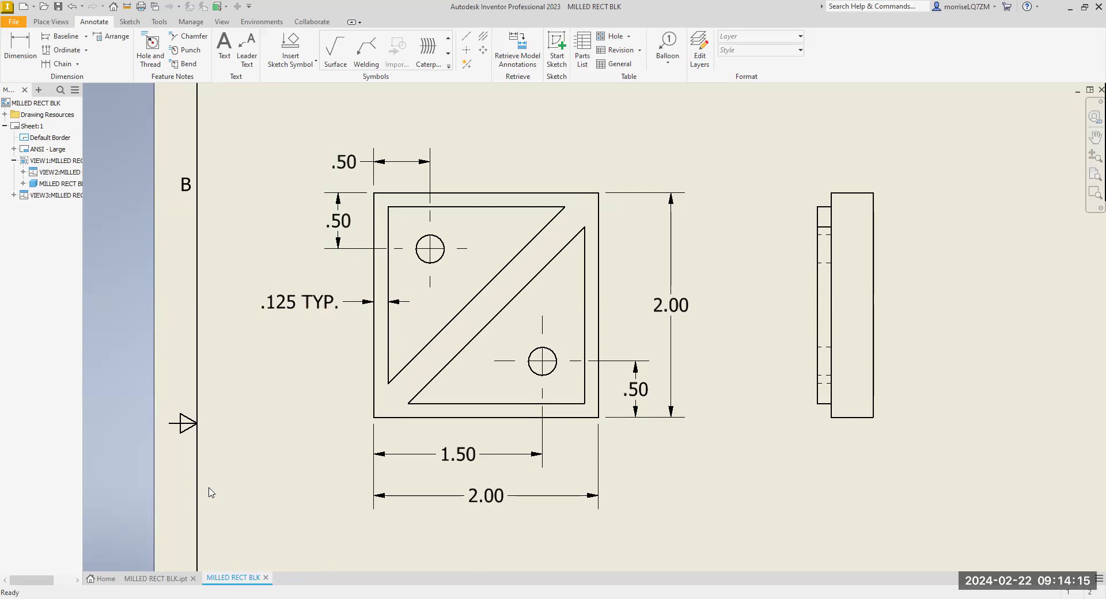
Step: Start a dimension on the two diagonal slot edges, then cancel the picks
middle_drag(318, 413, 308, 431)
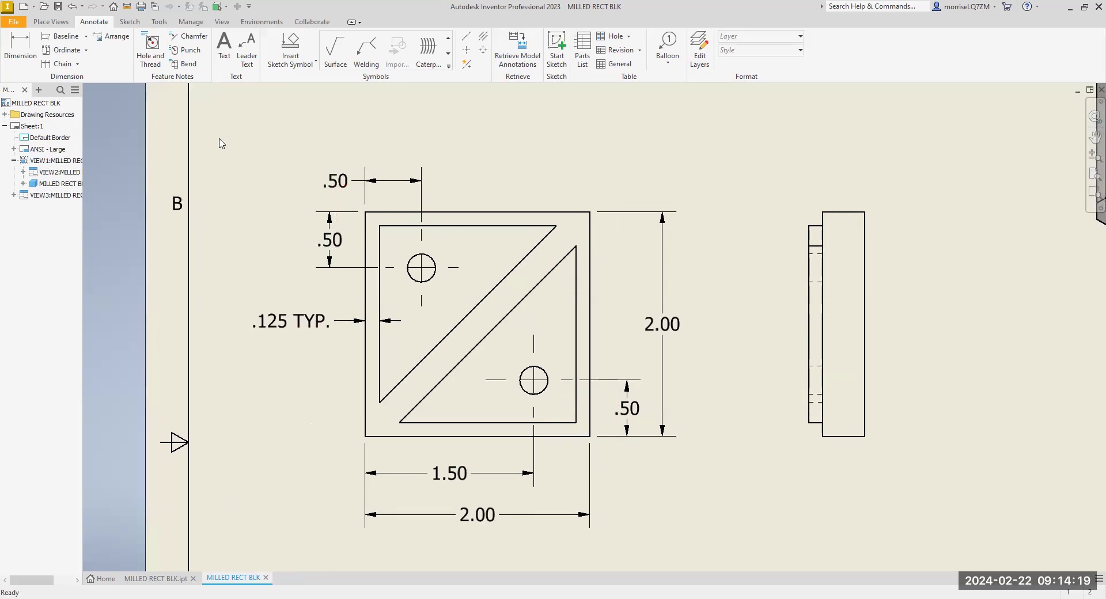
click(33, 49)
scroll(511, 235, up, 5)
click(514, 364)
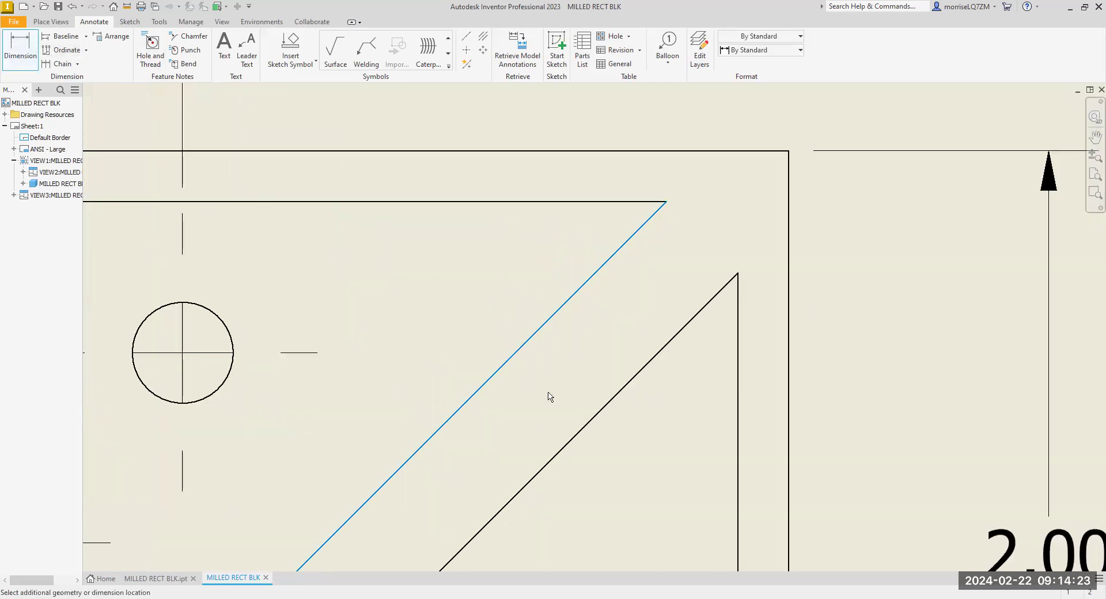
click(587, 431)
scroll(576, 418, down, 7)
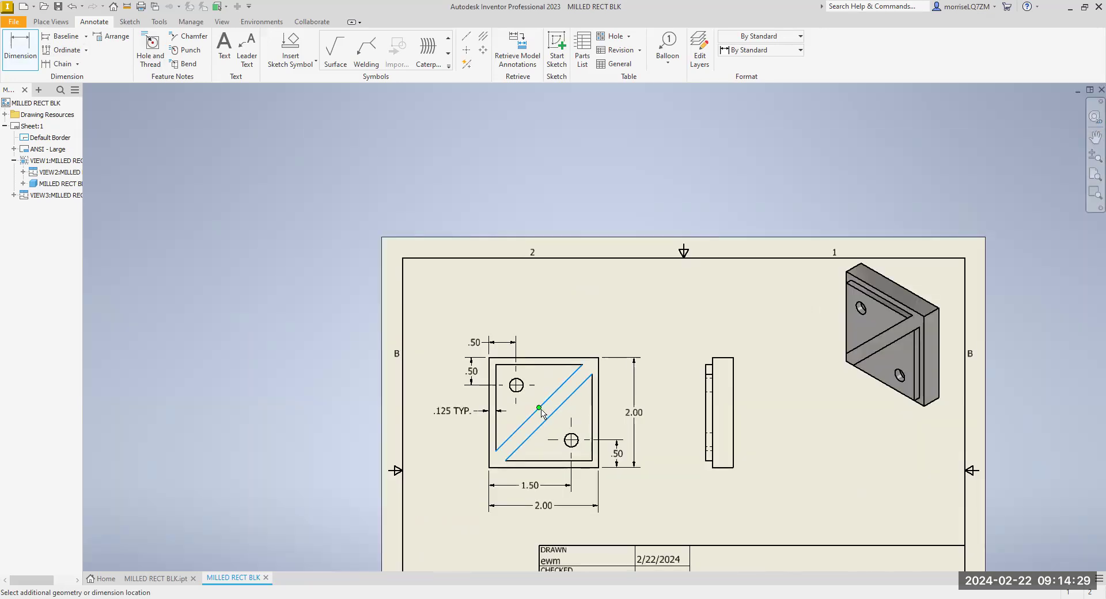
key(Escape)
Step: Place a .25 width dimension across the slot edges and move it near the upper hole
mouse_move(237, 274)
middle_down()
mouse_move(213, 223)
mouse_move(65, 120)
middle_up()
scroll(247, 237, up, 3)
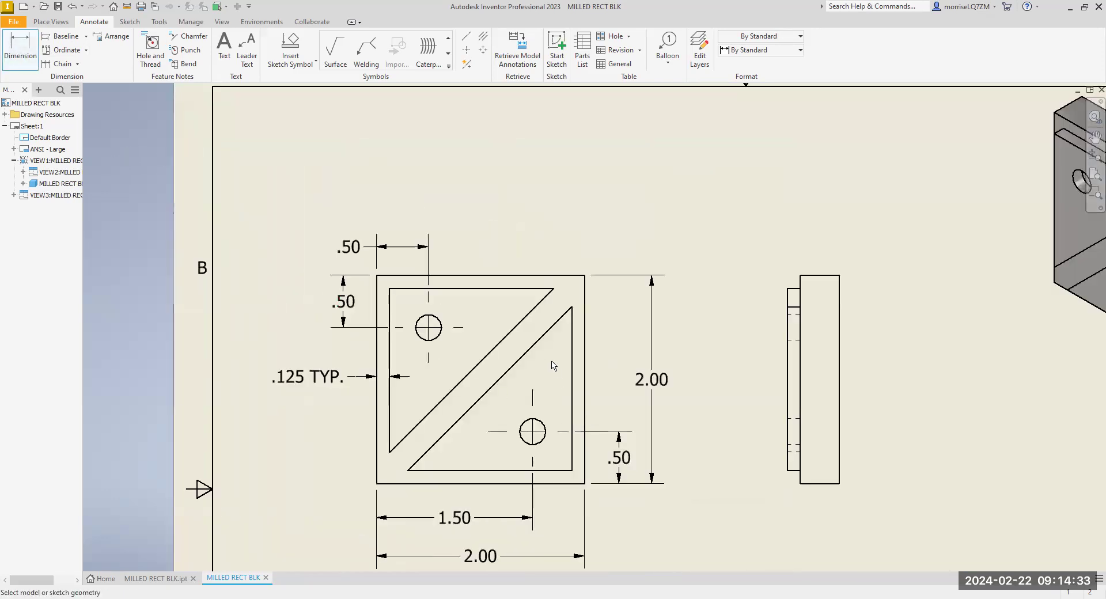
click(529, 351)
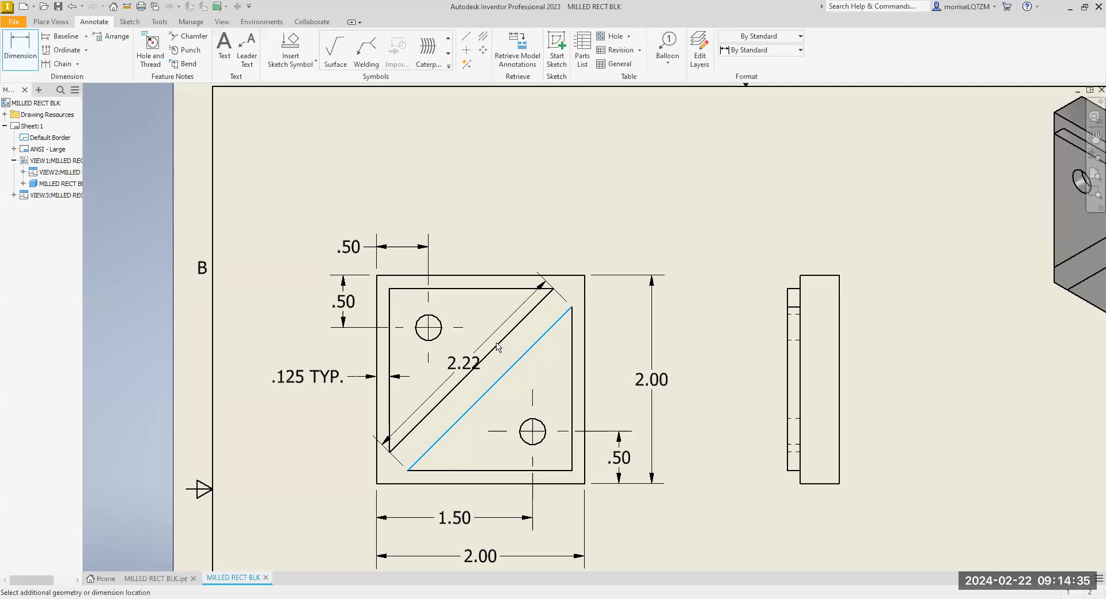
click(499, 345)
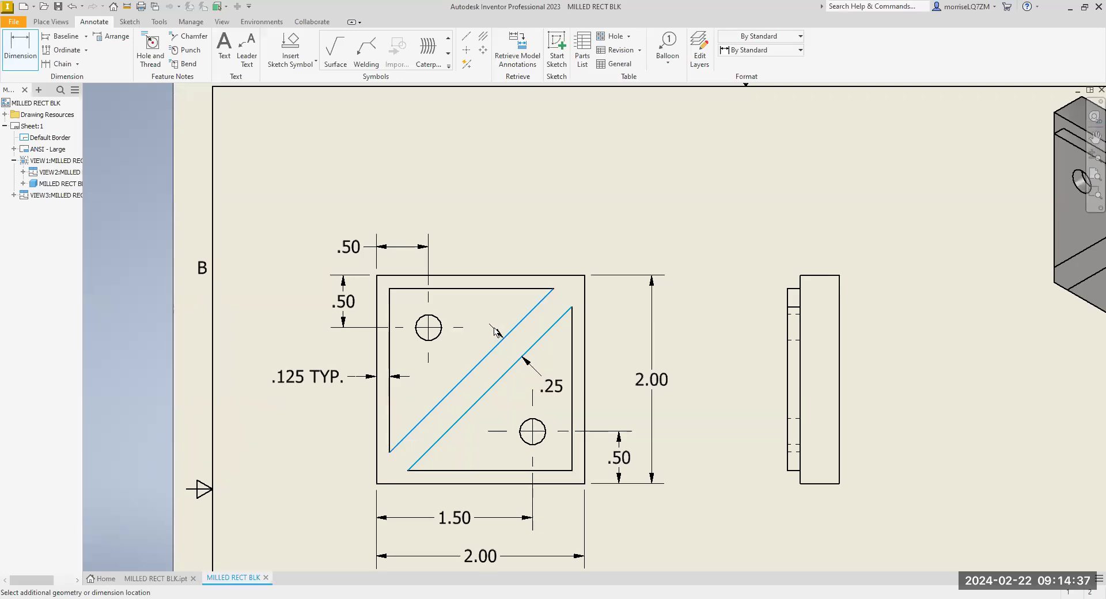
click(494, 331)
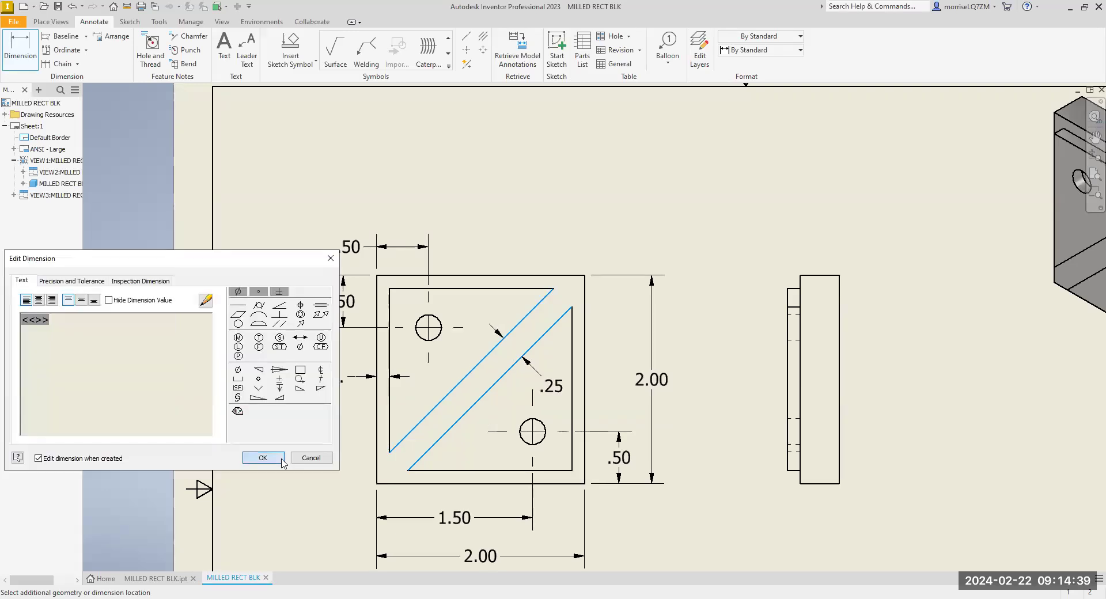
click(283, 462)
right_click(507, 195)
click(507, 133)
drag(524, 358, 488, 331)
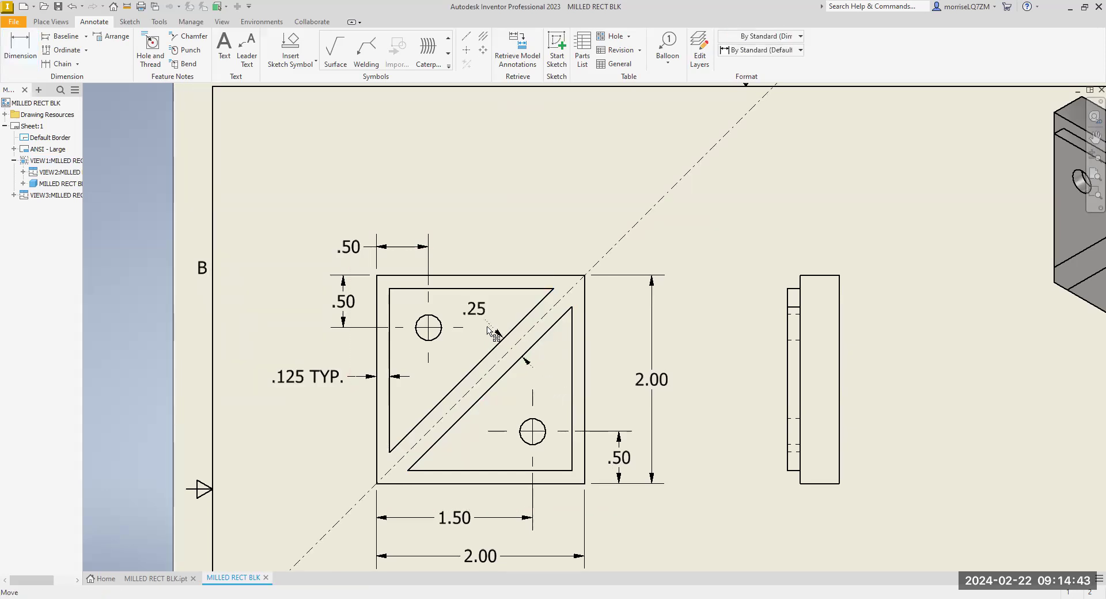
scroll(526, 229, down, 4)
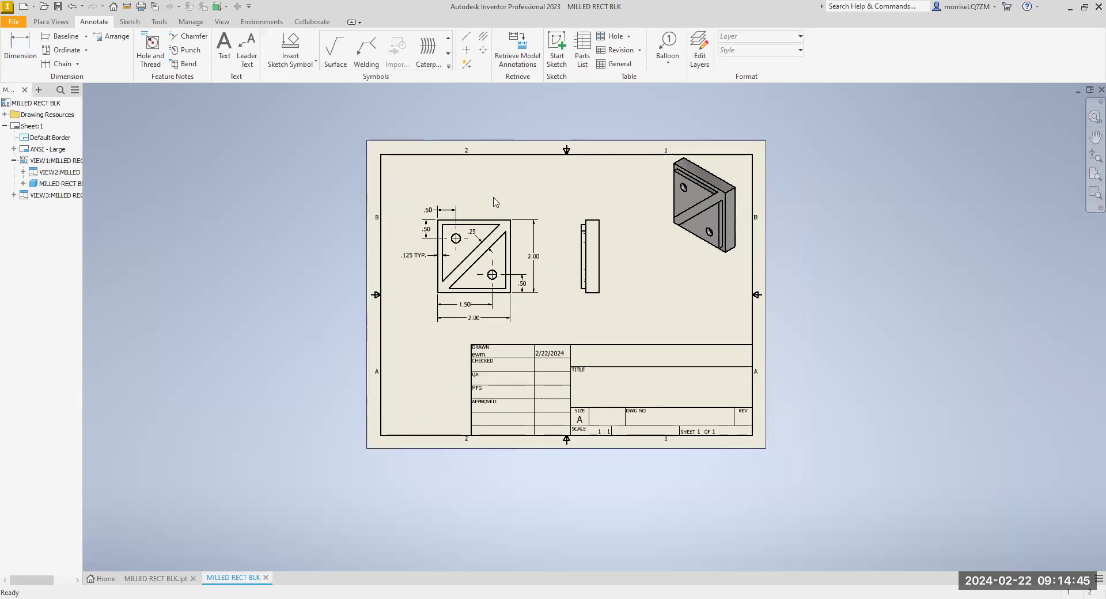
scroll(494, 202, up, 2)
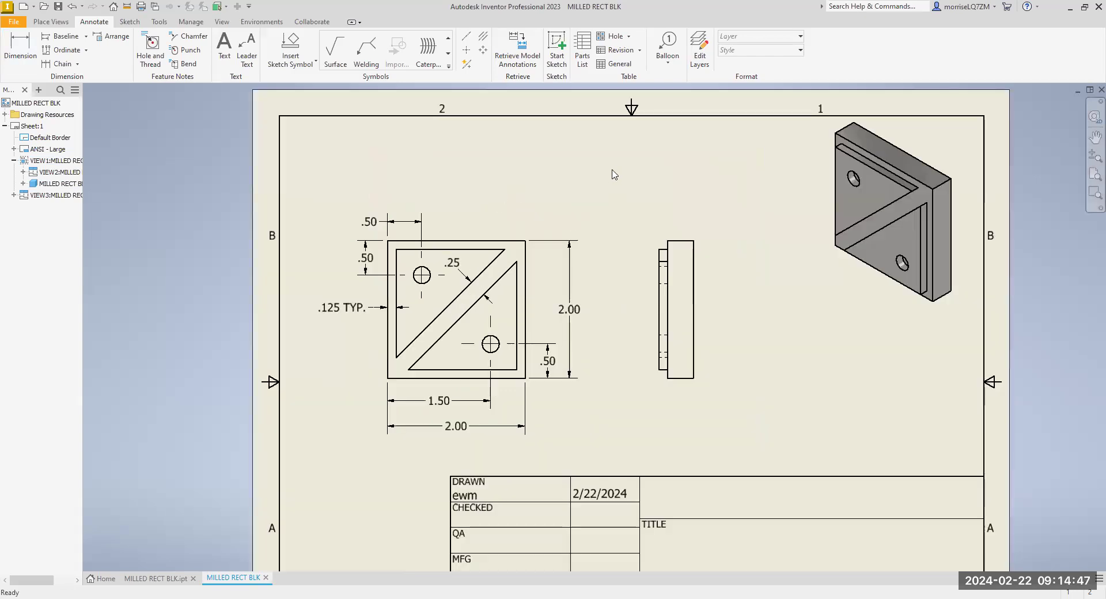
Step: Add a bisector centerline between the two parallel edges of the diagonal slot
click(486, 39)
click(464, 292)
click(470, 312)
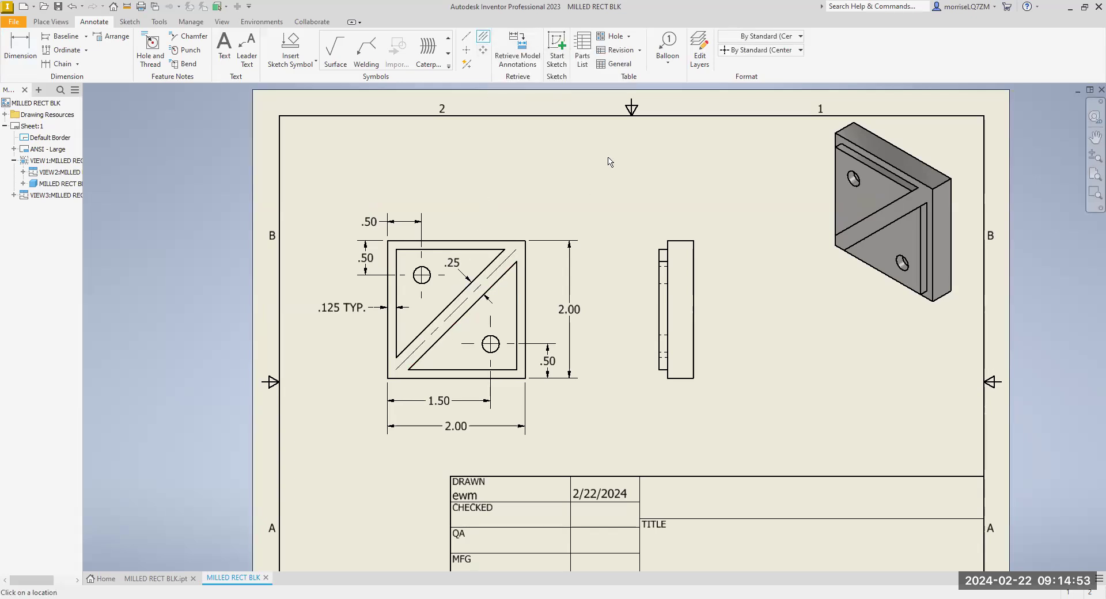
right_click(498, 172)
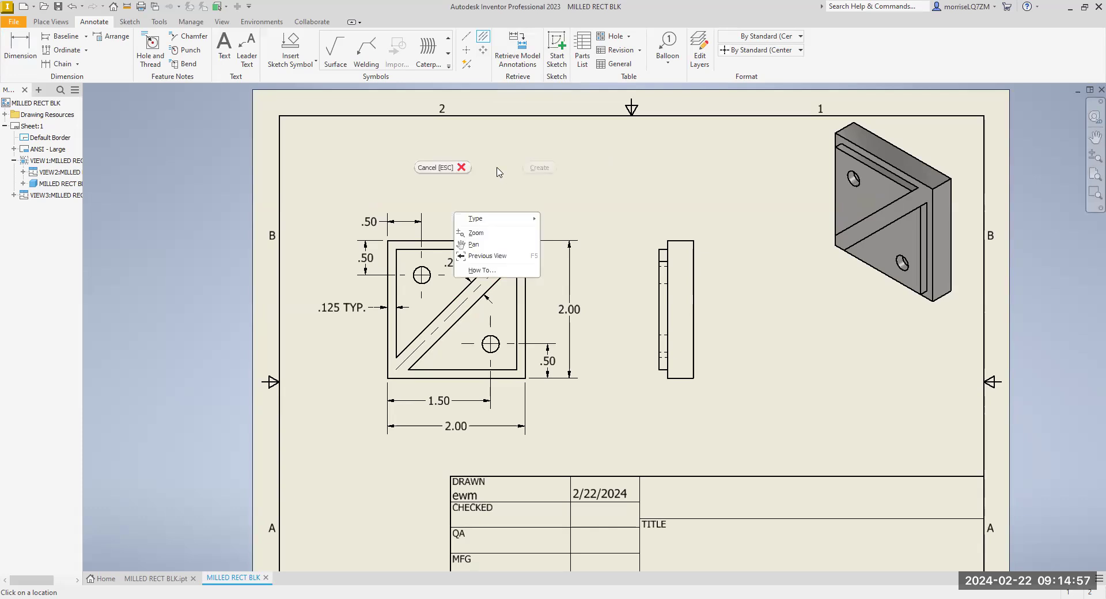
click(424, 172)
Step: Move the front view up and slightly right on the sheet
scroll(574, 184, up, 3)
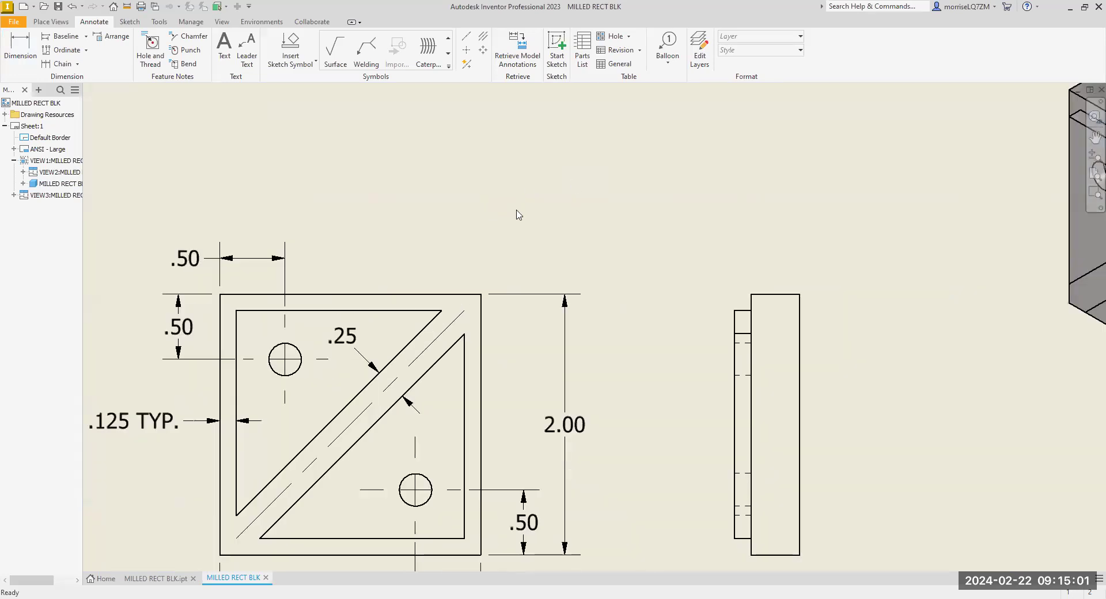
scroll(517, 215, down, 5)
scroll(501, 218, up, 2)
middle_drag(501, 217, 498, 167)
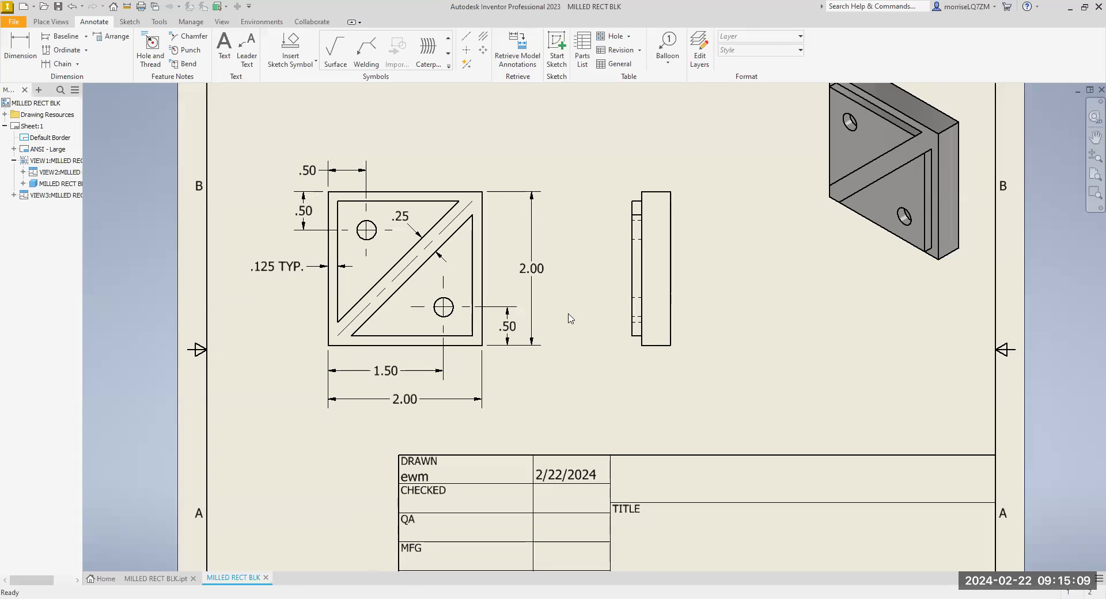
click(352, 333)
middle_drag(354, 325, 354, 331)
middle_drag(457, 288, 451, 310)
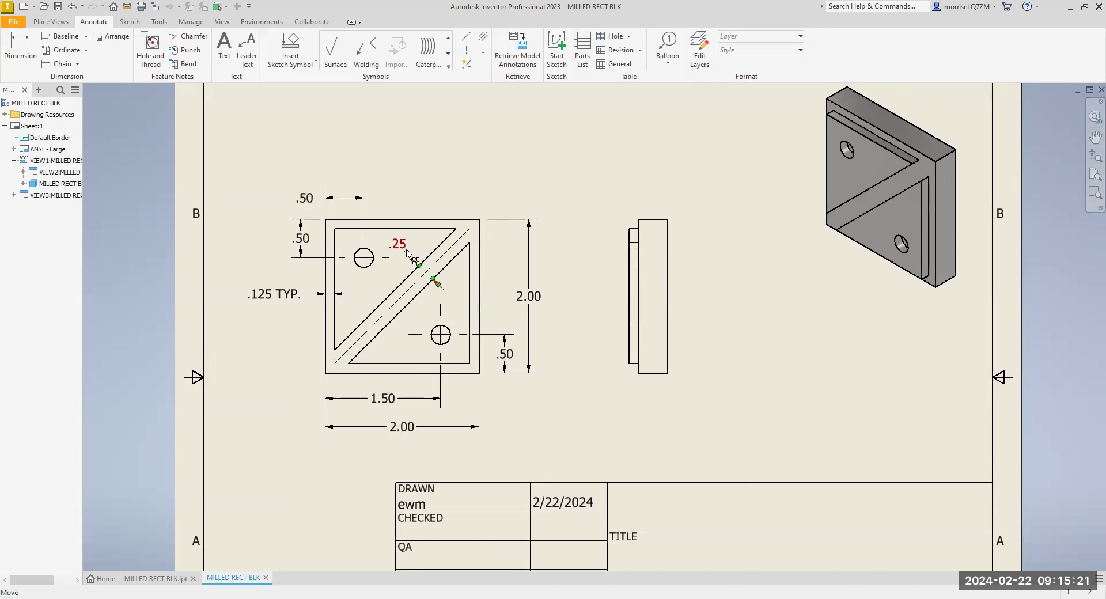
scroll(395, 208, down, 3)
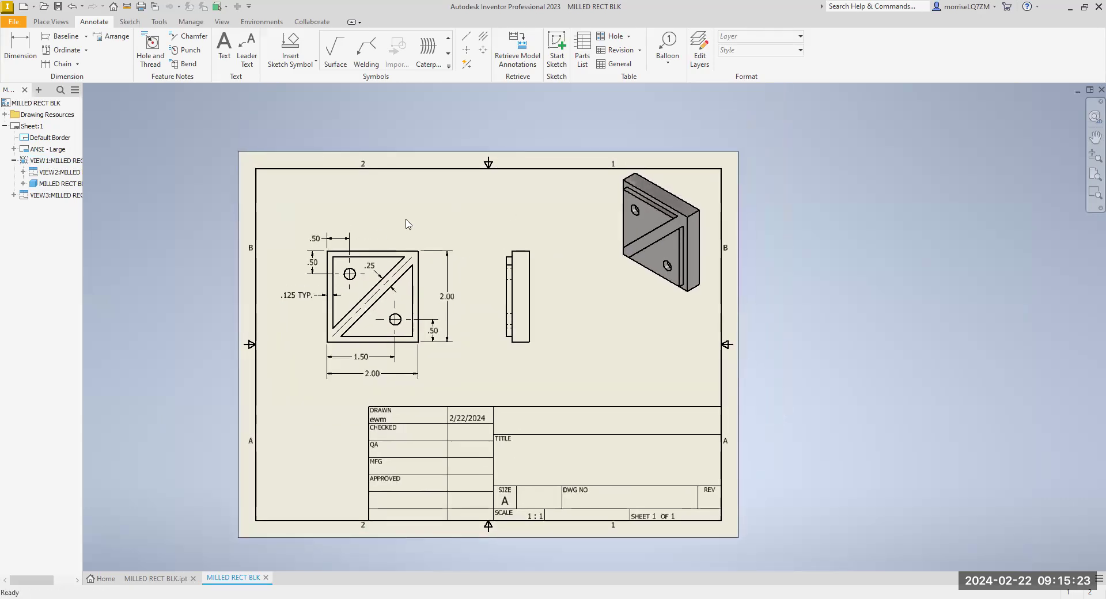
drag(402, 238, 404, 222)
middle_drag(438, 183, 450, 223)
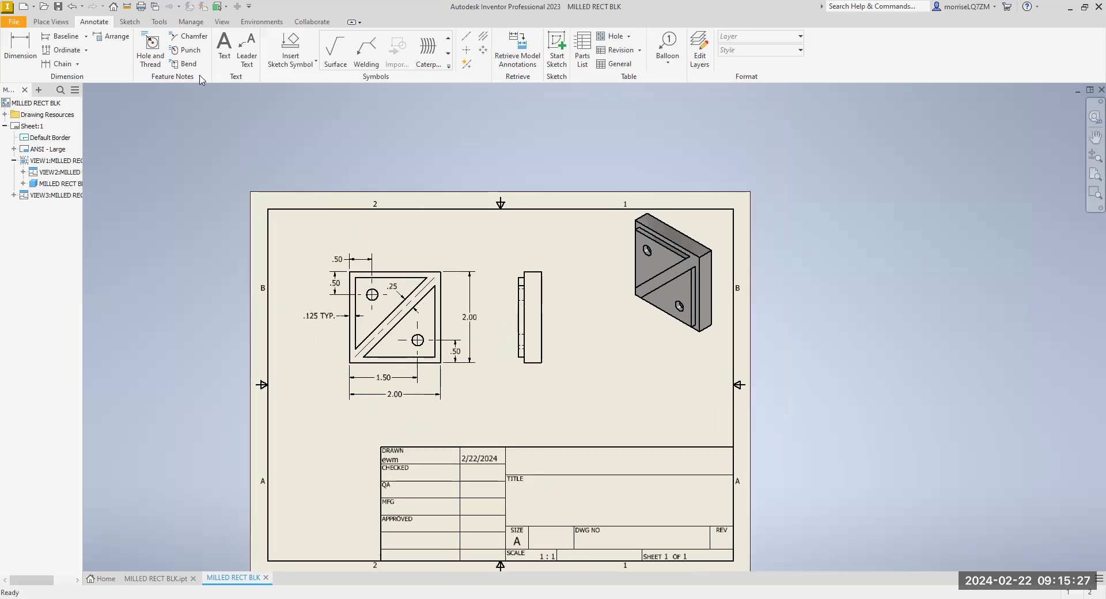
Step: Place a text note above the front view reading 'NOTE: 0.250 SLOT AT 45°'
click(226, 60)
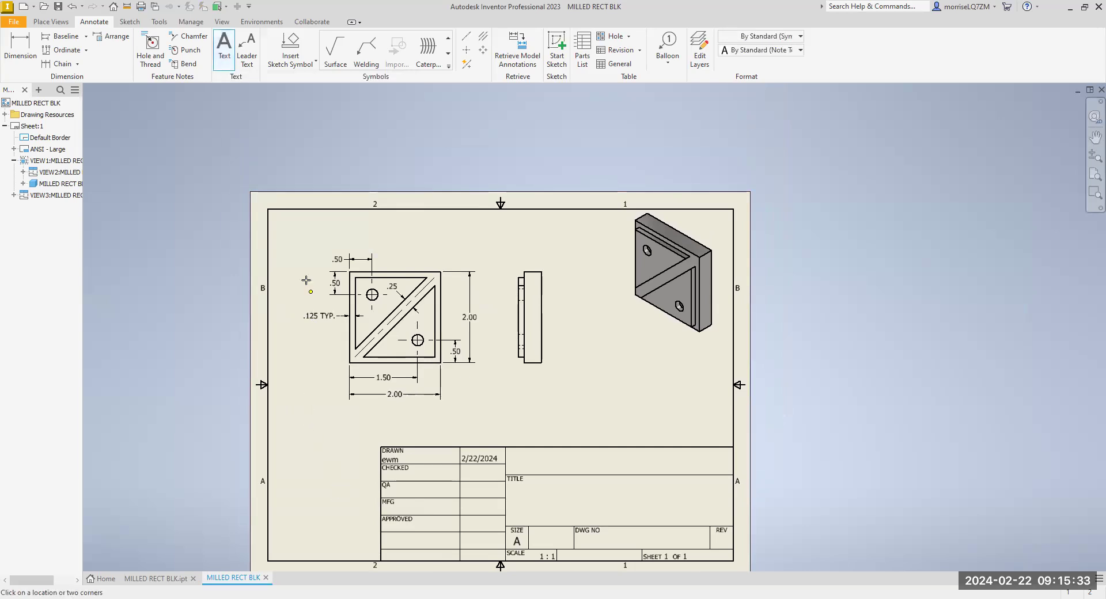
scroll(308, 304, down, 3)
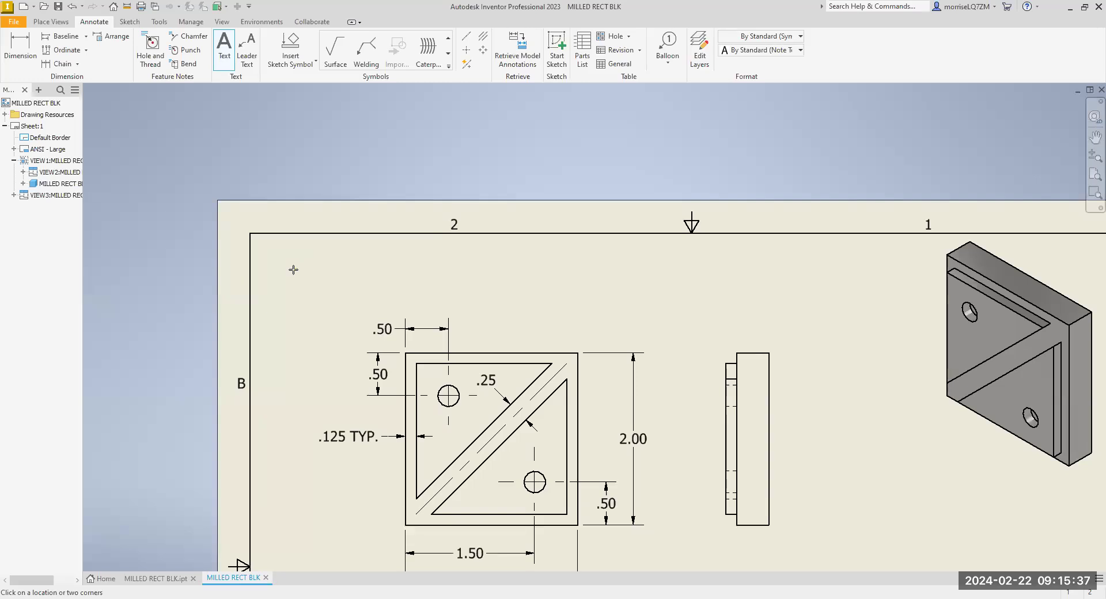
click(294, 268)
text(NOTE:)
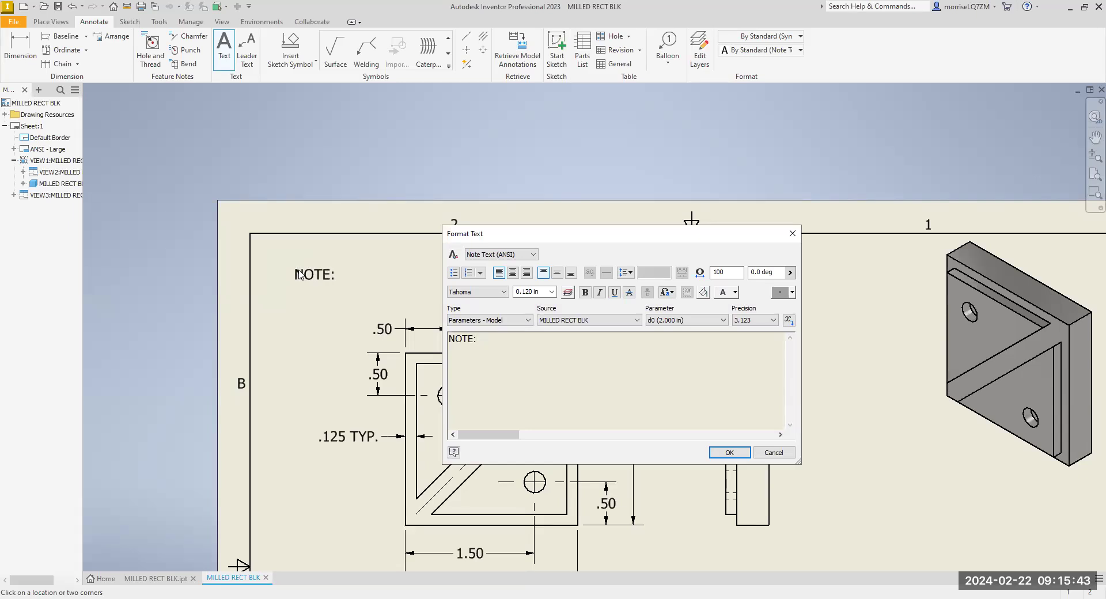
text( 0.250 SLOT )
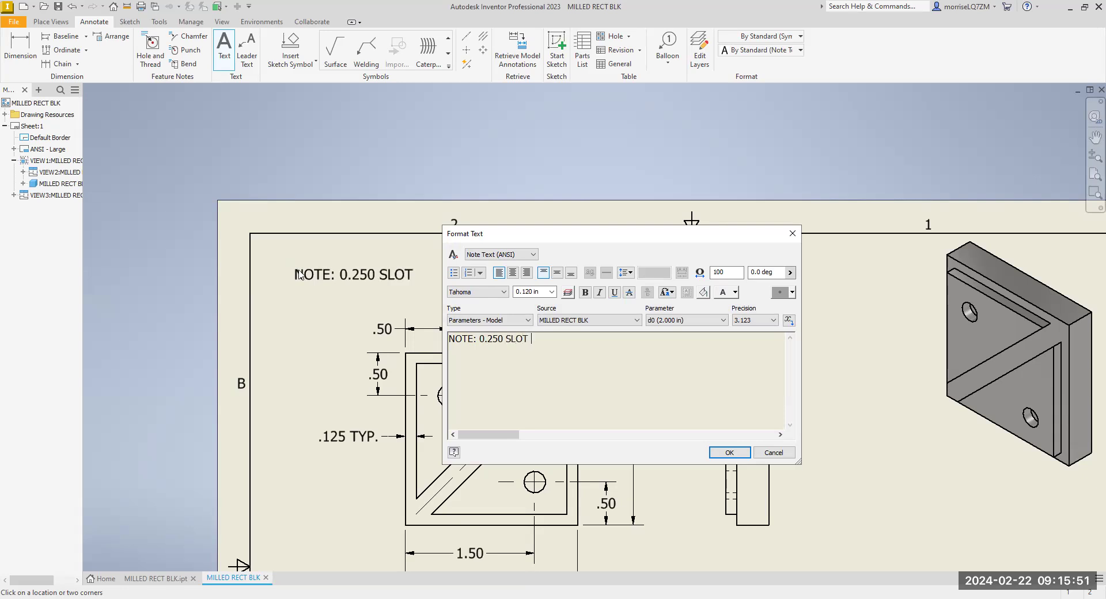
text(A)
text(T )
text(45)
text(%%)
text(D)
key(BackSpace)
key(BackSpace)
key(BackSpace)
key(BackSpace)
text(5)
click(782, 292)
Step: Add a second note line '0.125 DEEP' and finish the text
key(Return)
text())
key(BackSpace)
text(0.125)
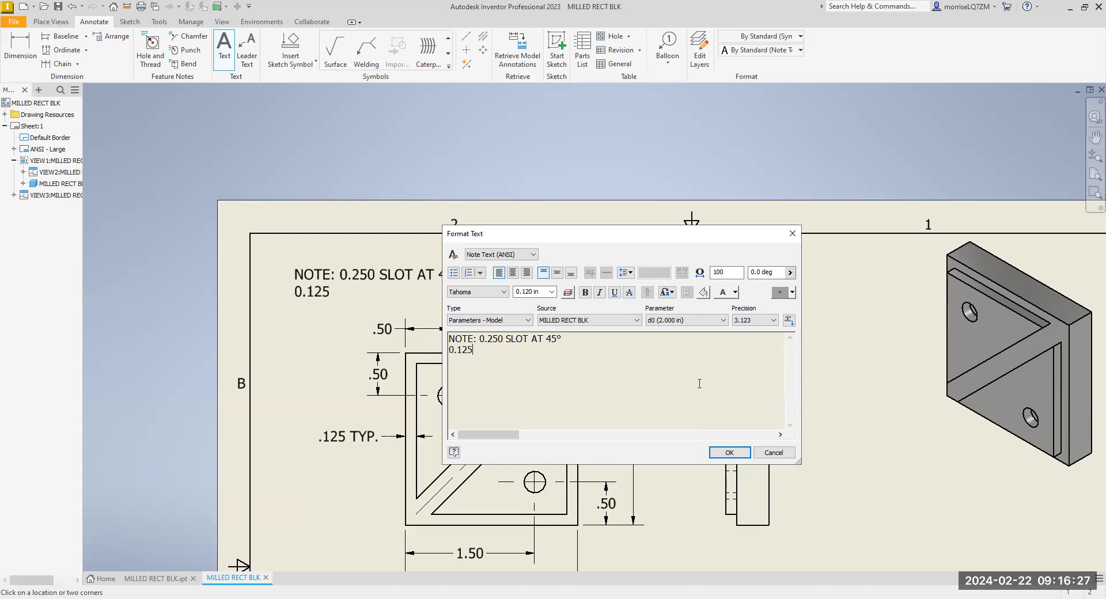
text( DEEP)
click(729, 452)
right_click(696, 288)
click(594, 289)
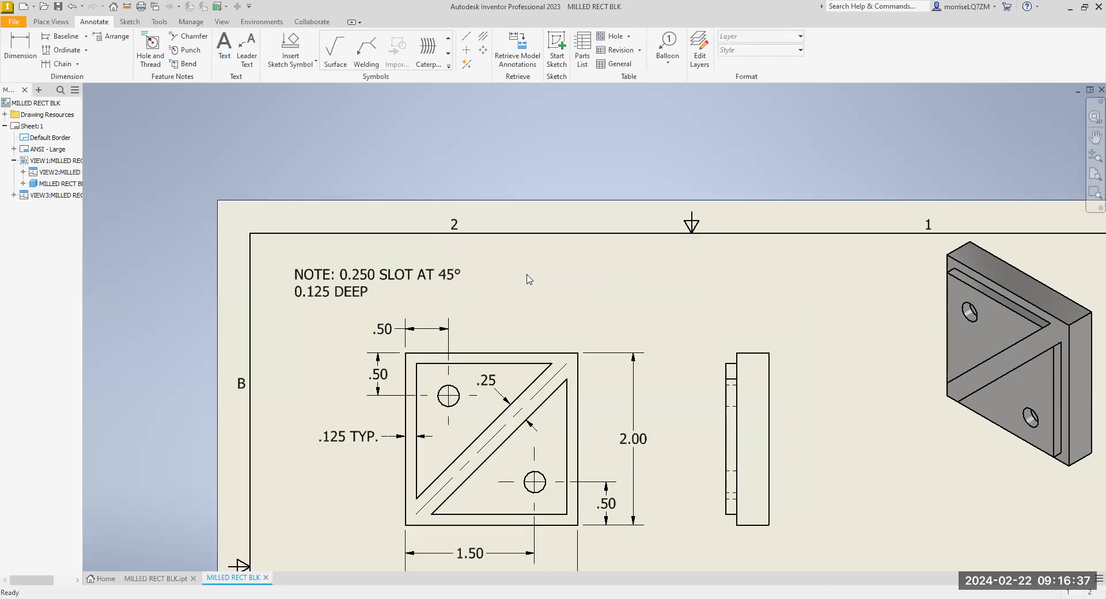
Step: Shift the note up-left, then set the slot dimension's precision to 3.123 so it reads .250
drag(338, 280, 318, 258)
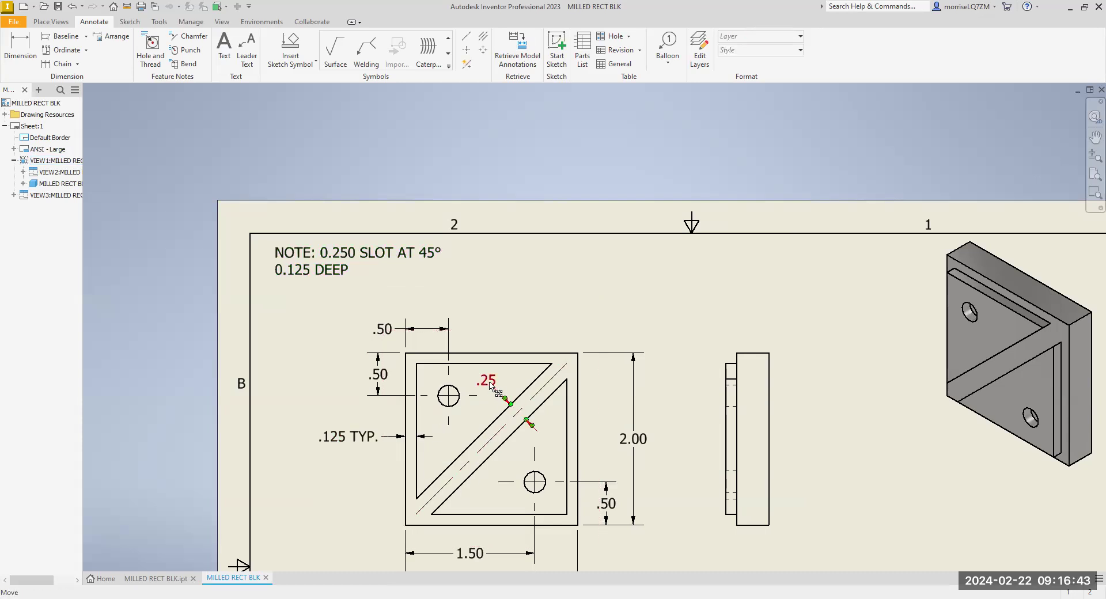
click(493, 382)
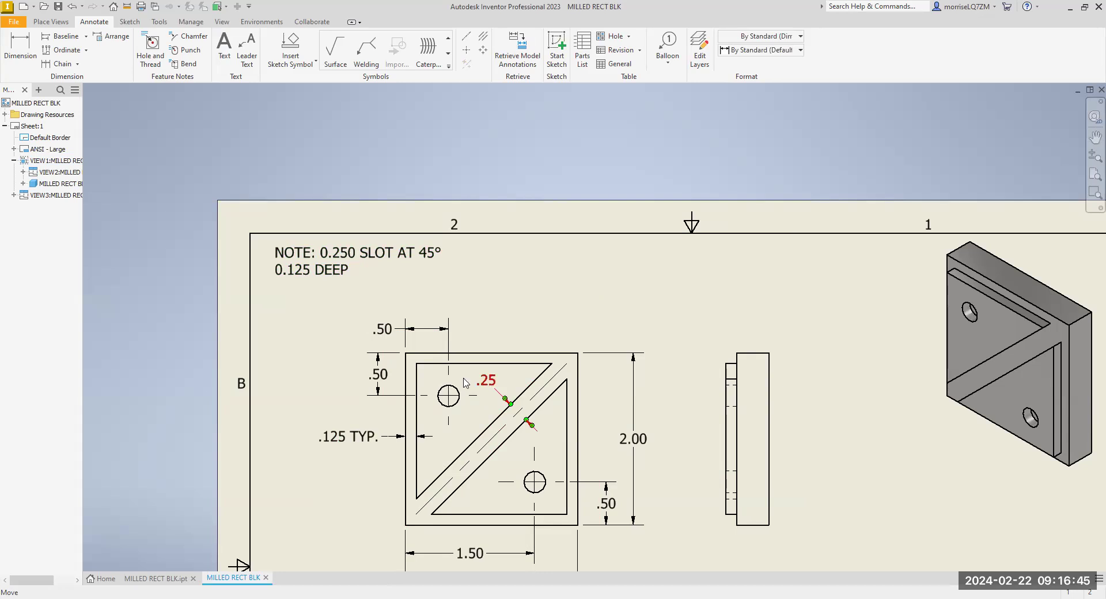
double_click(490, 382)
click(72, 281)
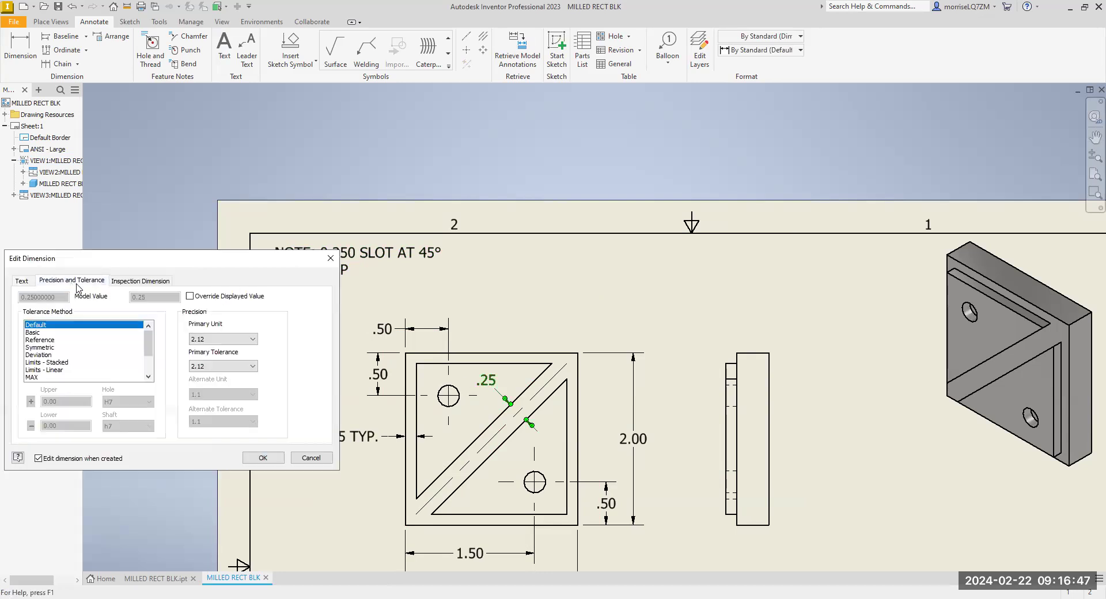
click(253, 339)
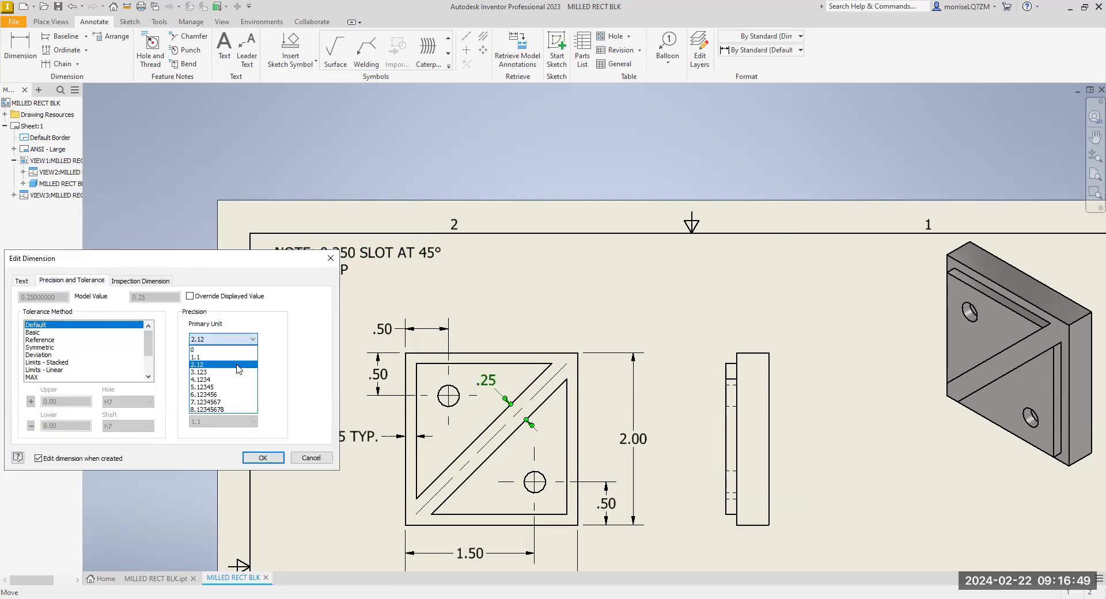
click(234, 372)
click(262, 458)
Step: Nudge the note slightly further left
middle_drag(480, 329, 410, 229)
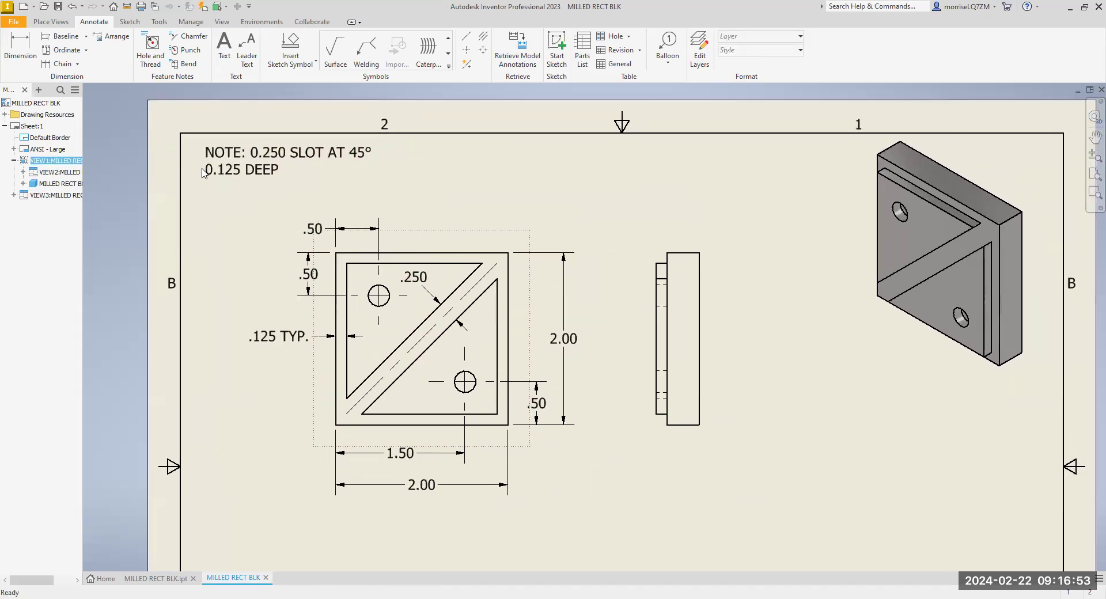
drag(210, 153, 200, 151)
click(516, 191)
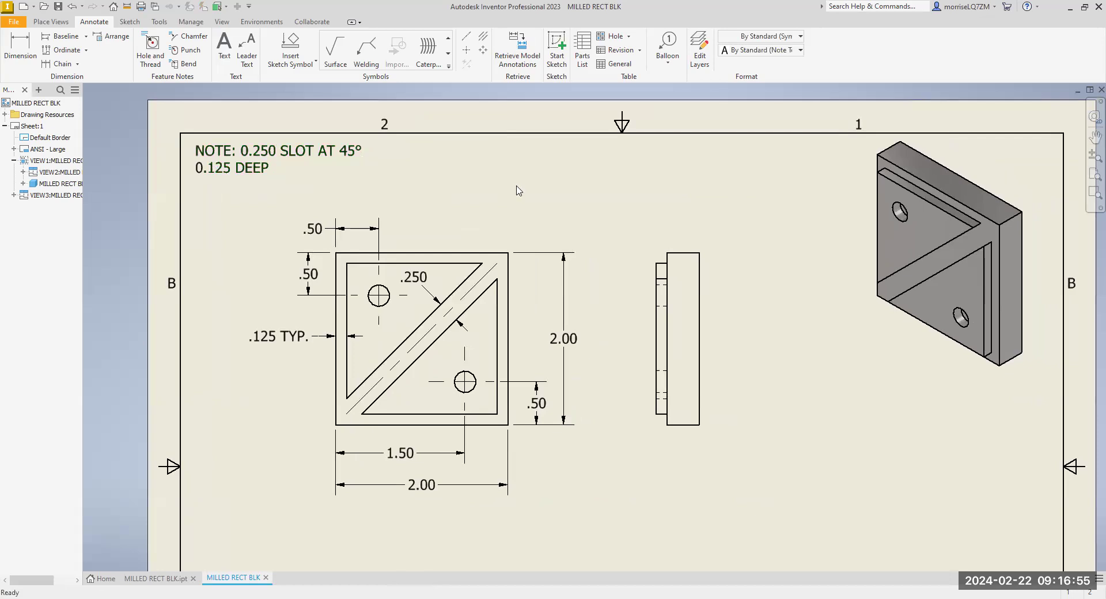
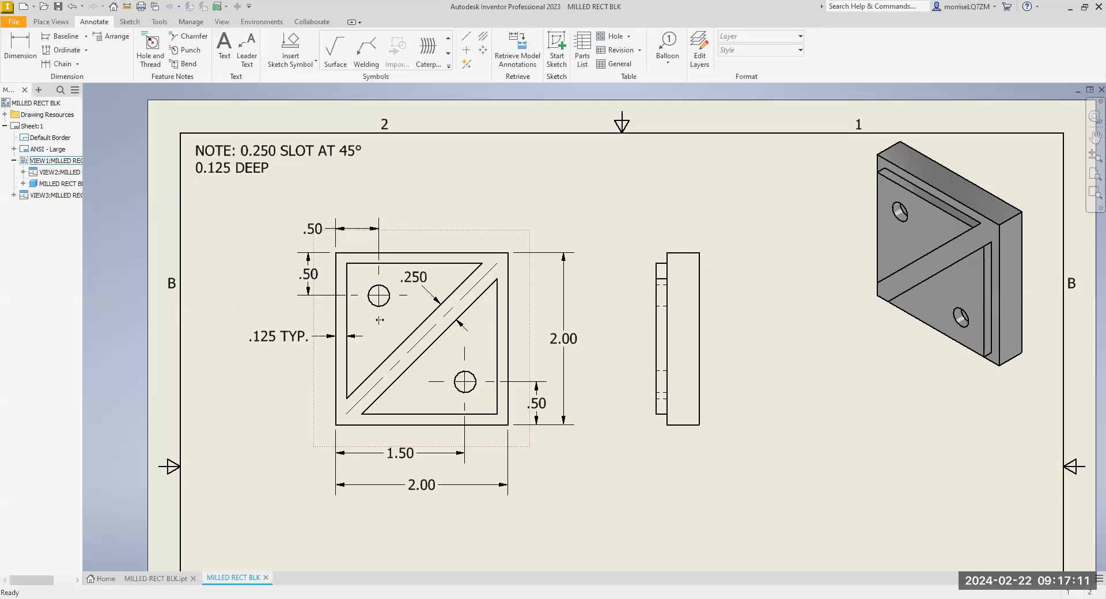
Step: Drag the .250 slot-width dimension text down to the slot's lower-right side
scroll(397, 306, up, 2)
scroll(398, 306, down, 1)
scroll(424, 305, up, 2)
scroll(424, 299, down, 3)
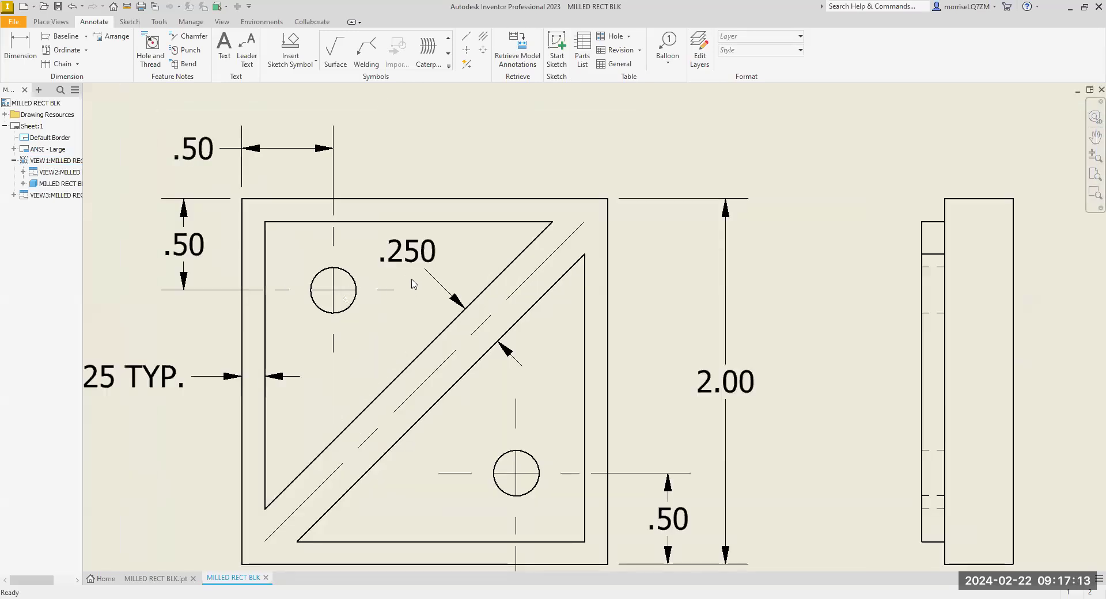
click(406, 265)
drag(406, 267, 464, 387)
key(Escape)
Step: Place a diameter dimension on the upper-left hole above the part, with 3.123 precision
click(20, 47)
click(377, 278)
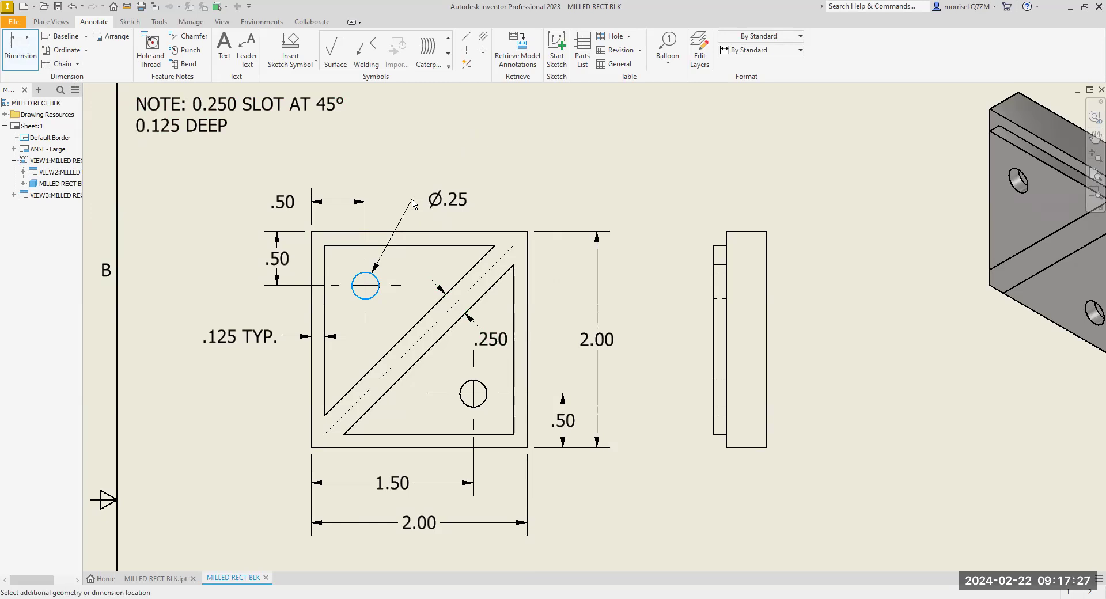
click(413, 203)
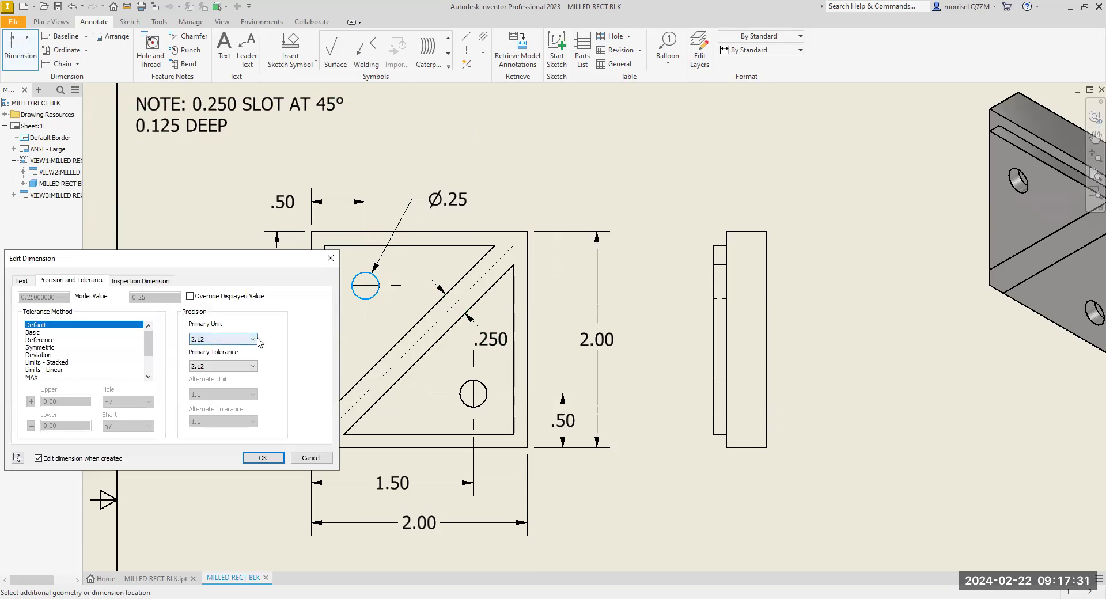
click(247, 340)
click(240, 372)
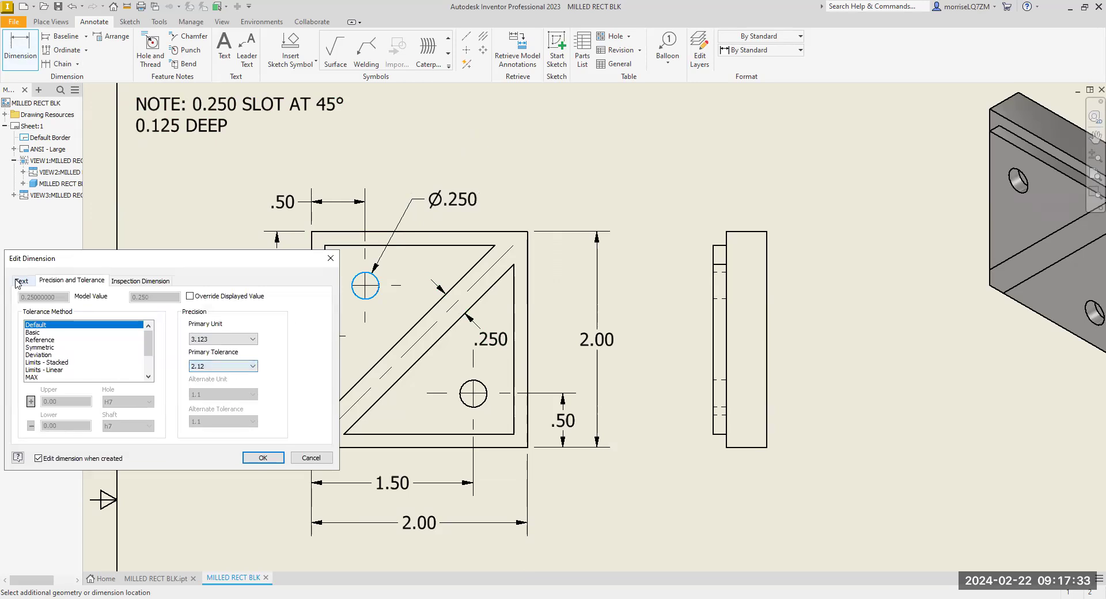
Step: Append ', 0.125 DP TYP. (2X)' to the hole note and shift it up-right
click(22, 281)
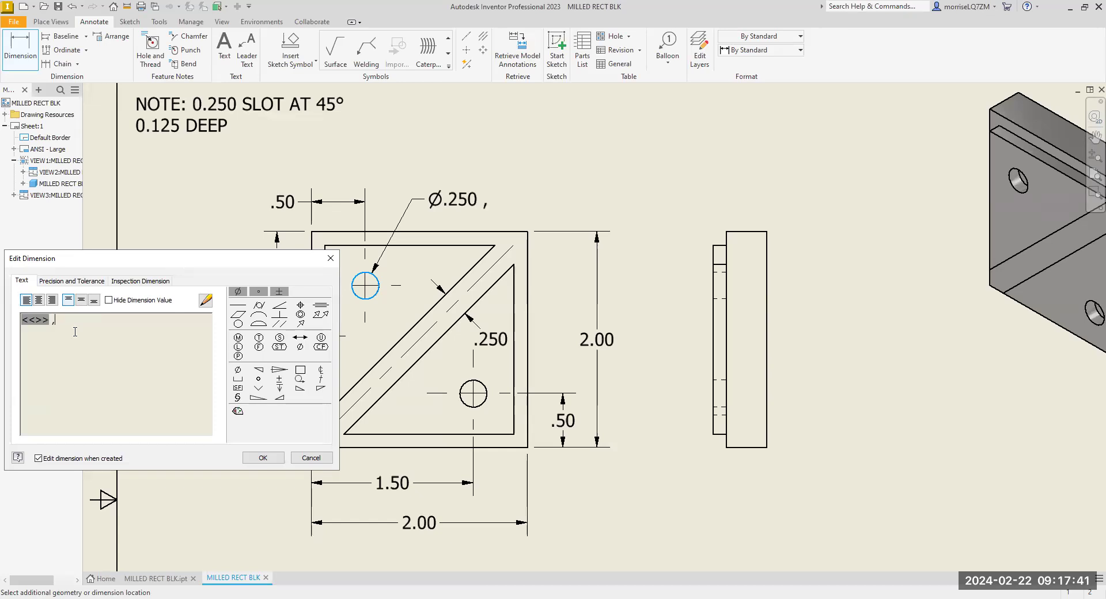
text(, 0.125 DP)
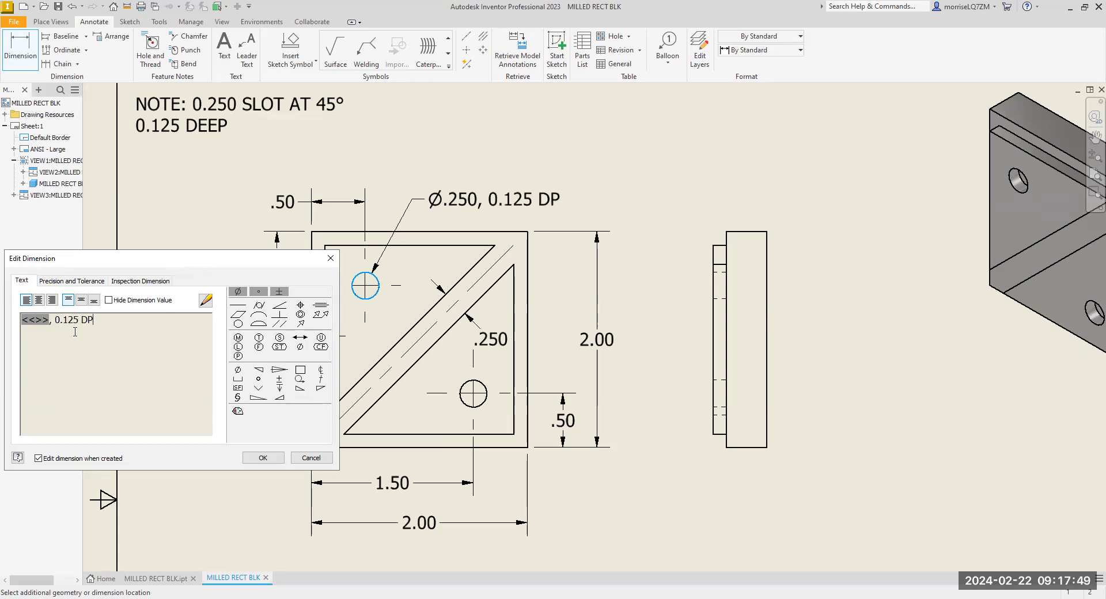
text( TYP>)
key(BackSpace)
text((2X))
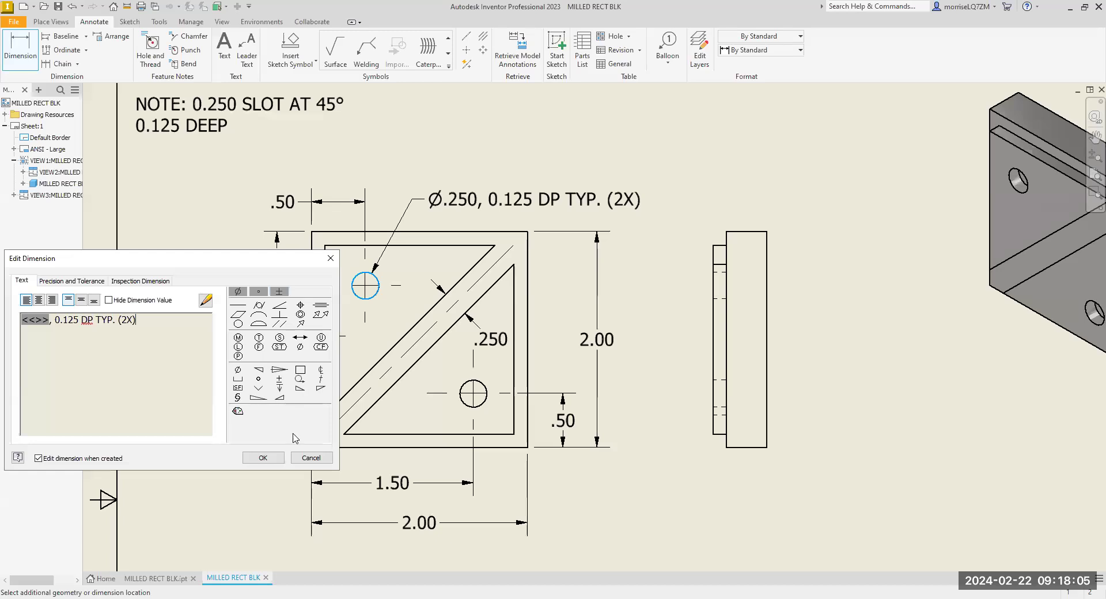
click(263, 458)
right_click(538, 159)
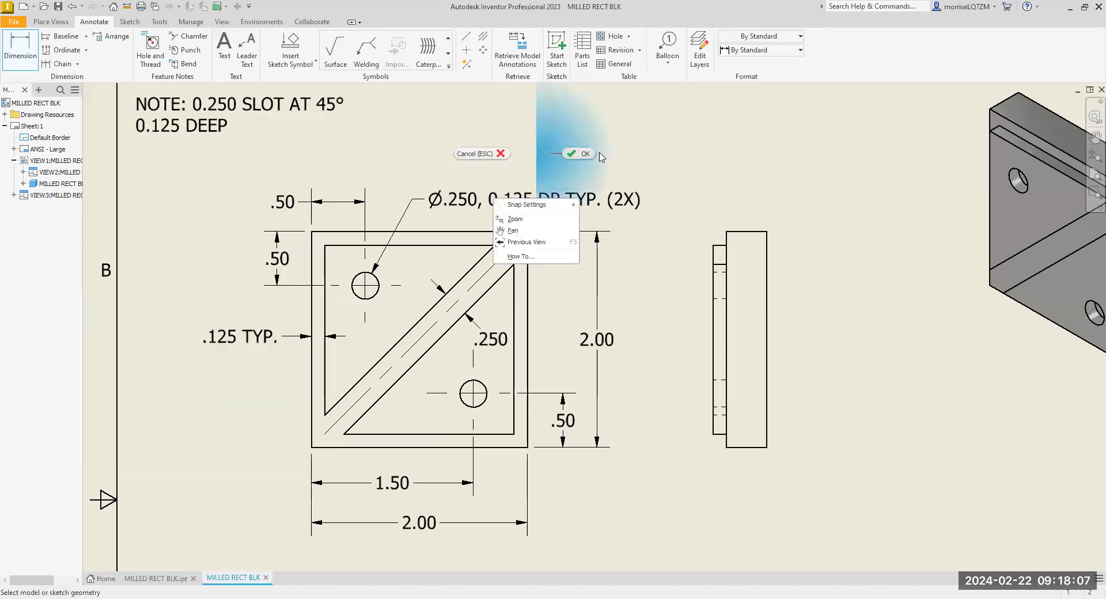
click(579, 154)
drag(414, 201, 418, 192)
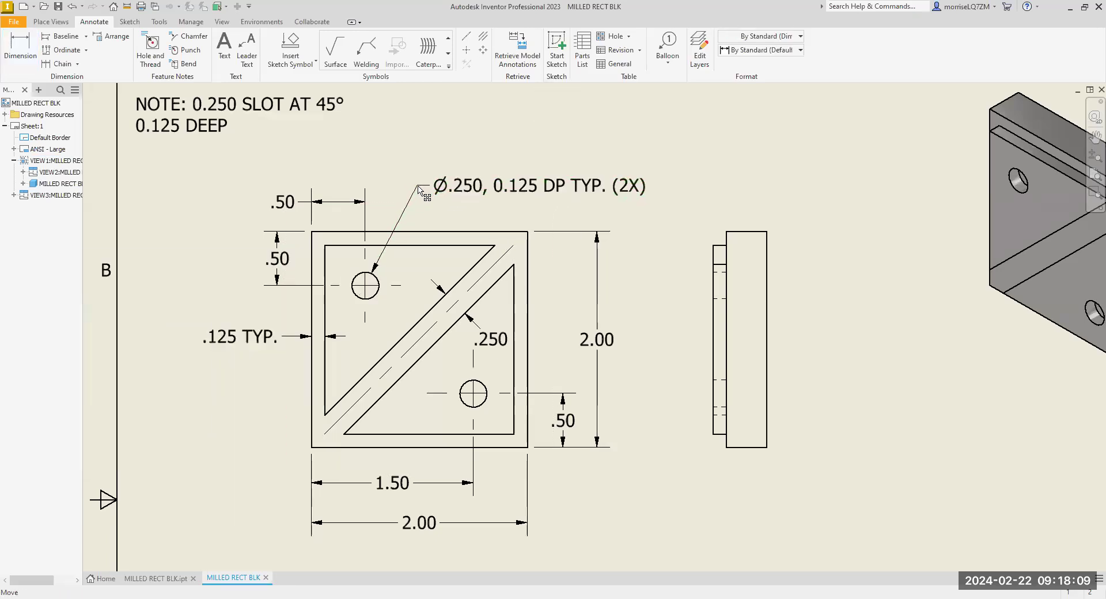
Step: Bring the whole sheet into view, start Dimension with D, and zoom onto the side view
scroll(660, 492, up, 3)
middle_drag(659, 492, 633, 462)
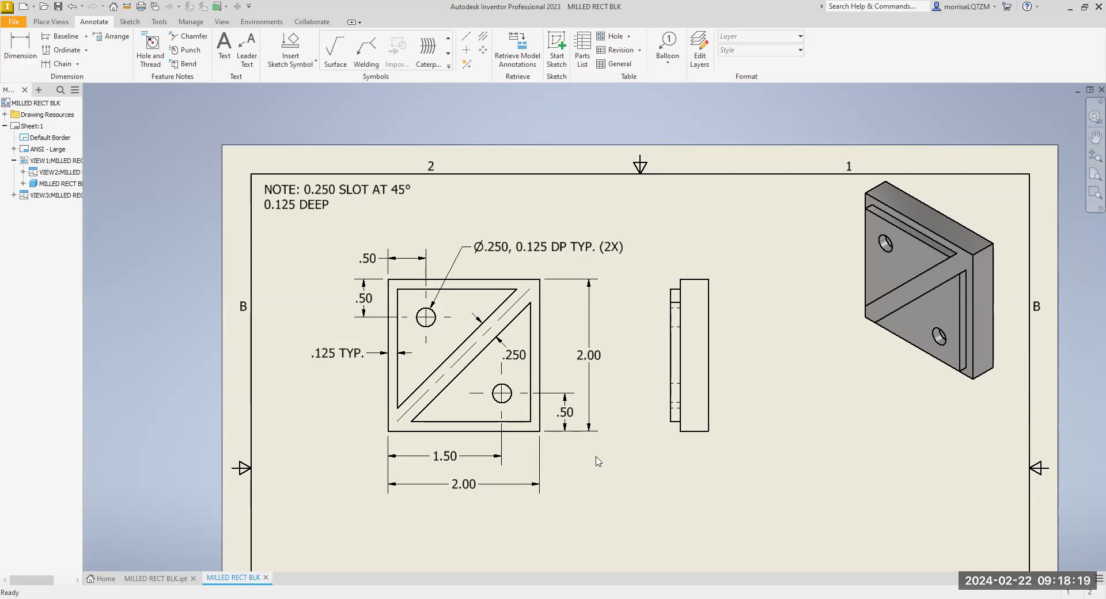
middle_drag(612, 448, 603, 444)
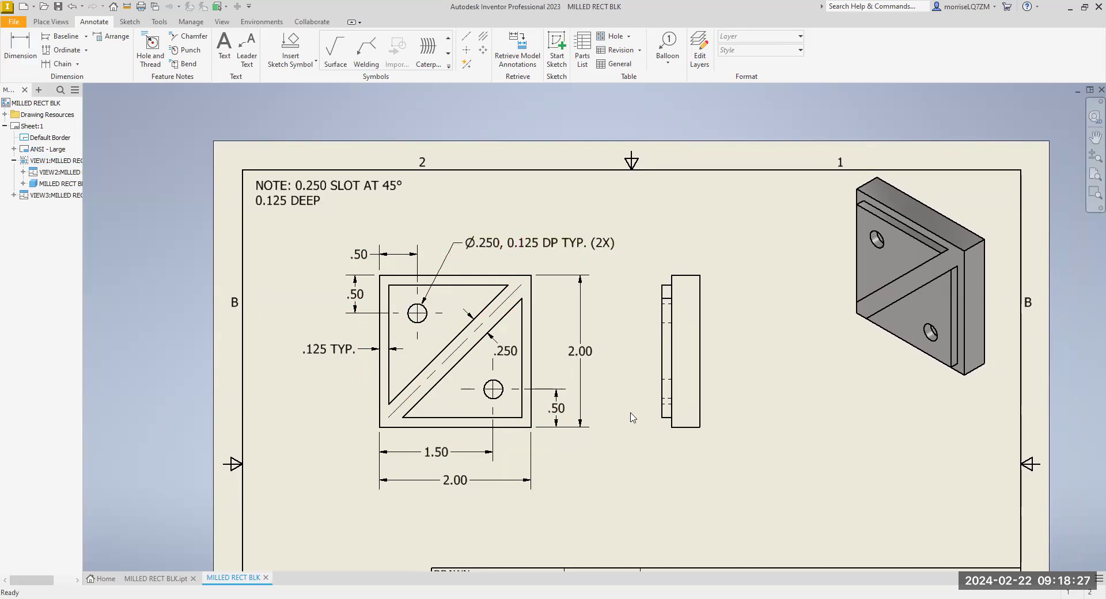
key(d)
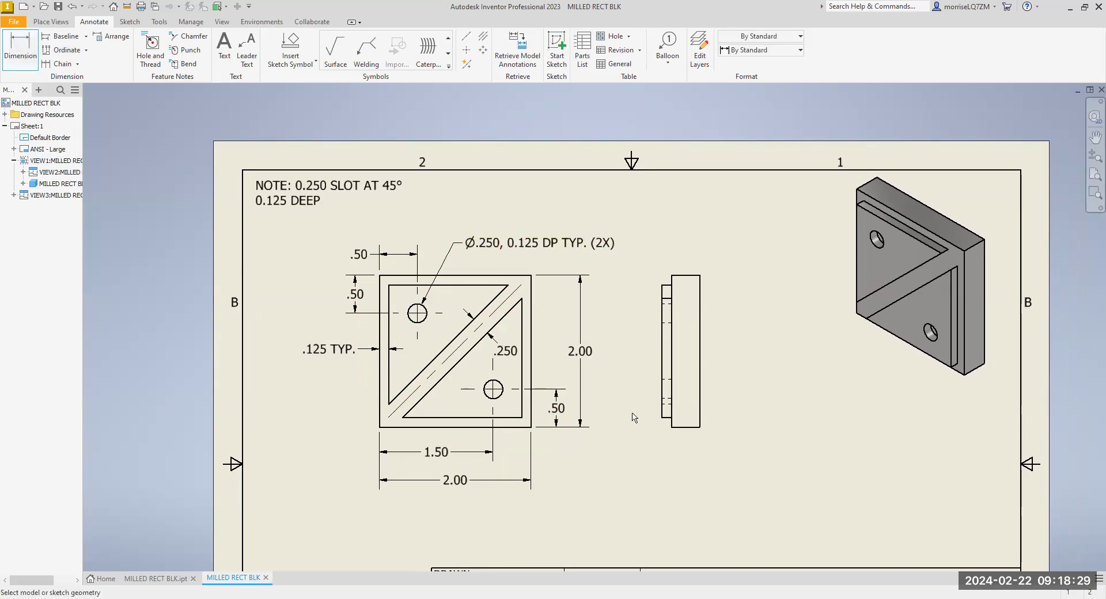
scroll(635, 414, up, 3)
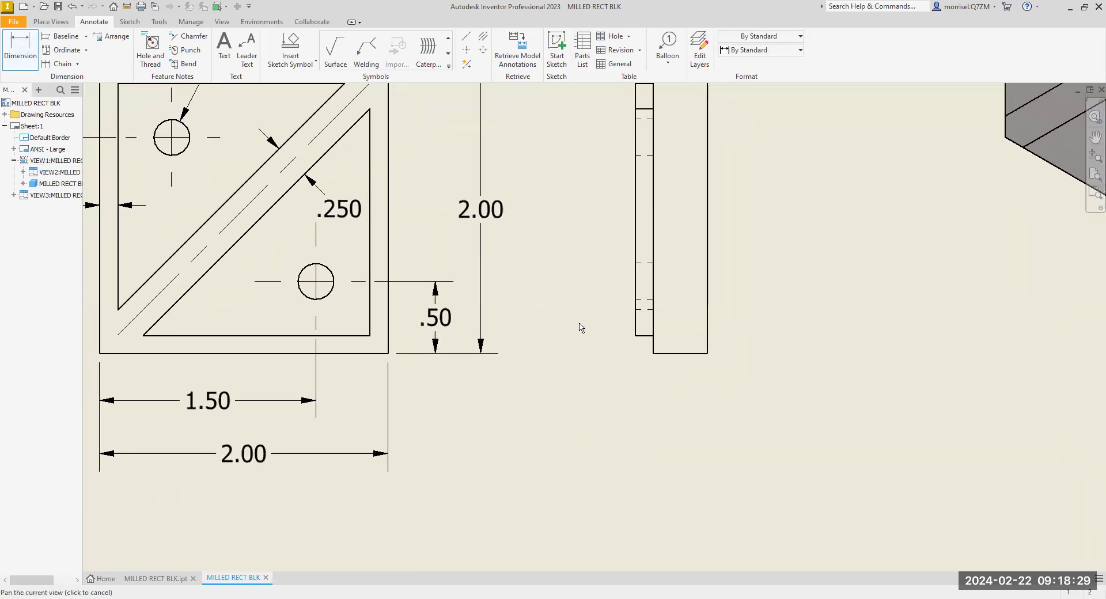
Step: Add a .38 dimension below the side view and move its value to the right
click(655, 355)
click(707, 357)
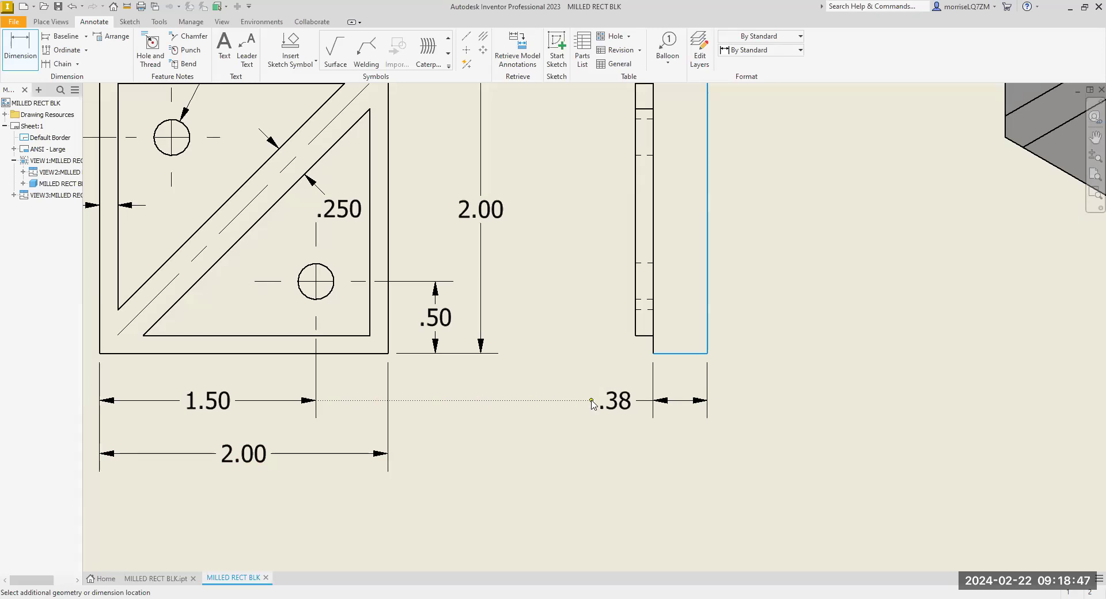
click(247, 466)
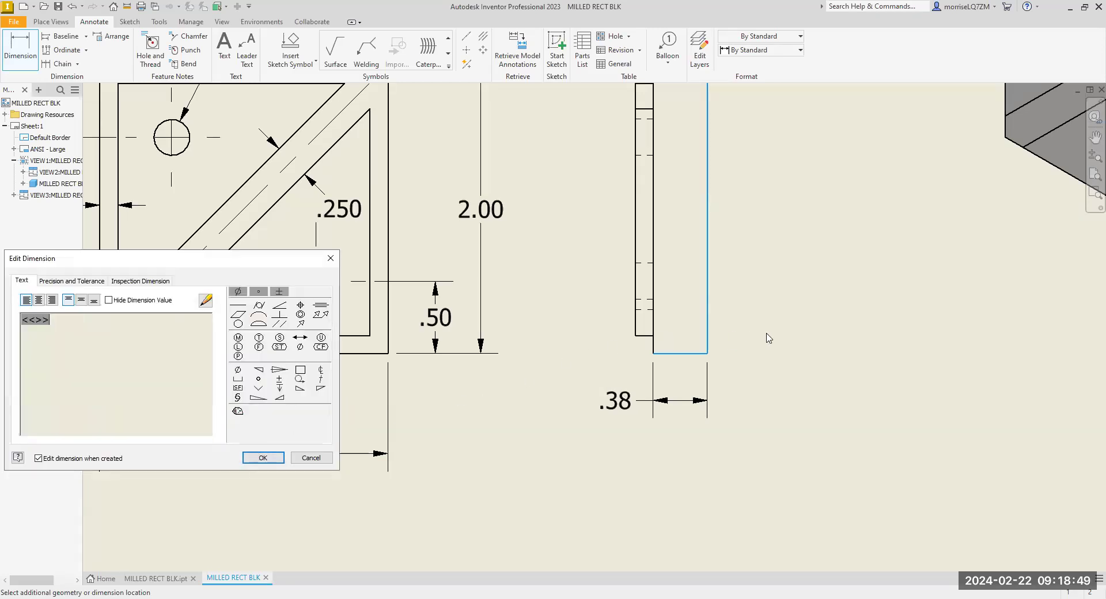
click(262, 458)
right_click(743, 321)
click(841, 332)
drag(610, 406, 770, 404)
mouse_move(758, 321)
middle_down()
mouse_move(726, 282)
mouse_move(729, 300)
middle_up()
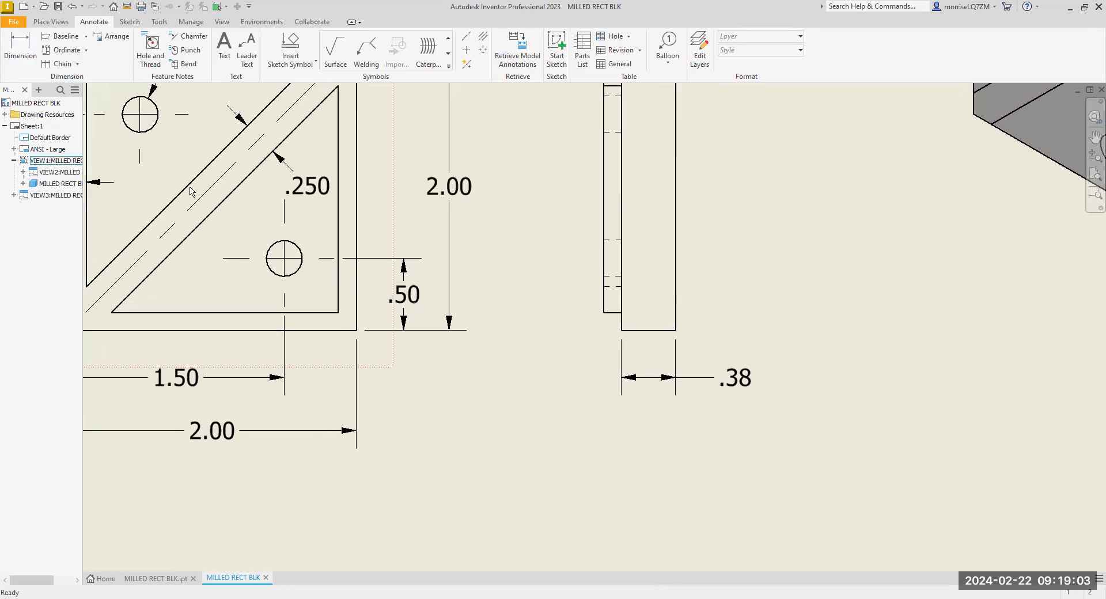
Step: Dimension the side view's overall thickness as .50, in line with the 2.00
click(30, 48)
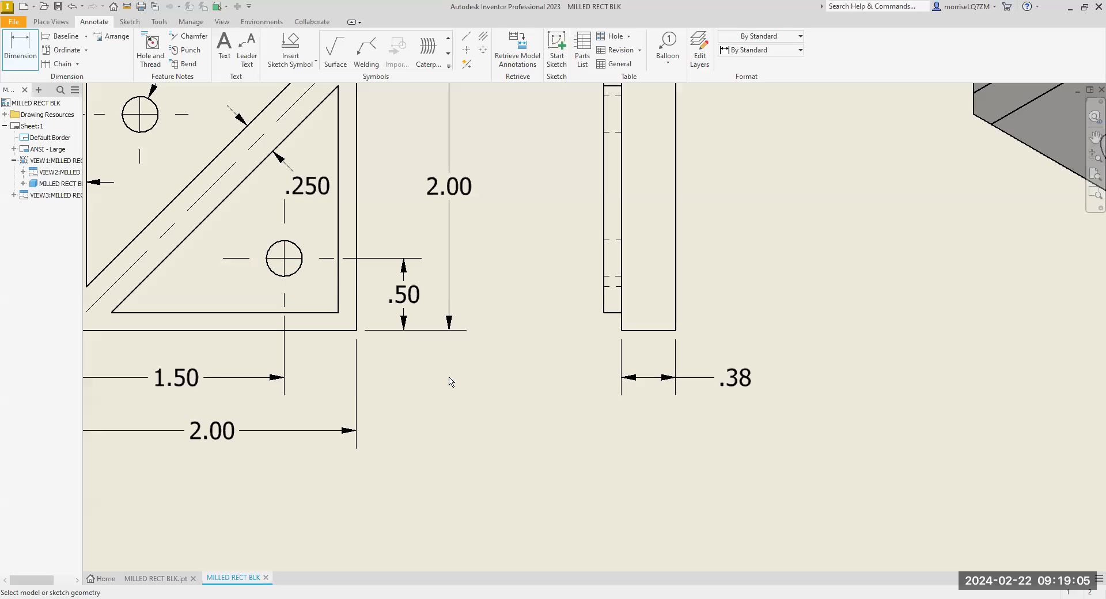
click(603, 310)
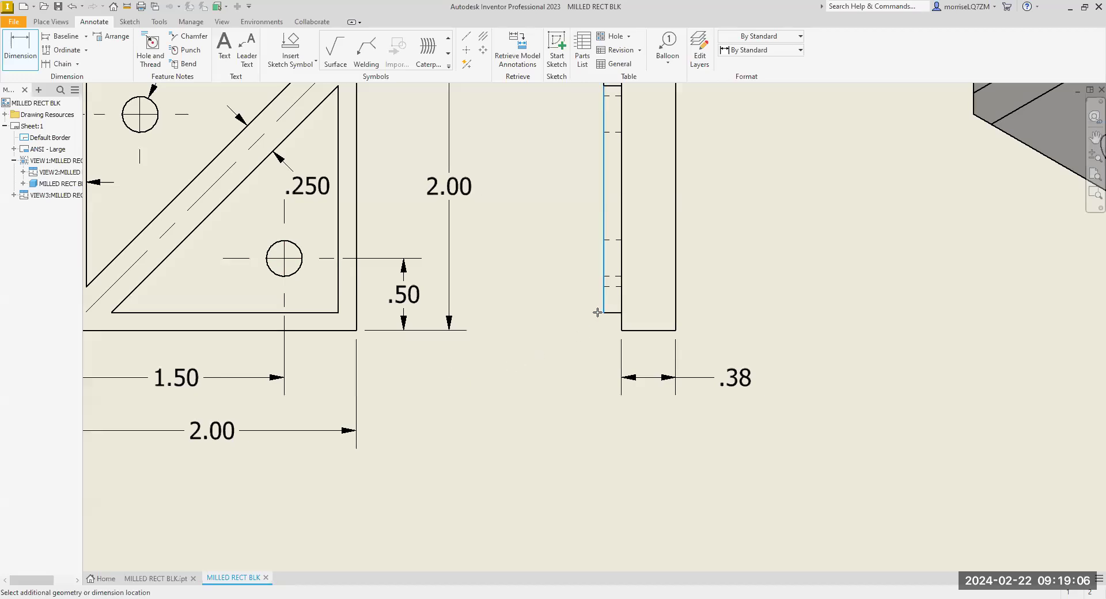
click(677, 334)
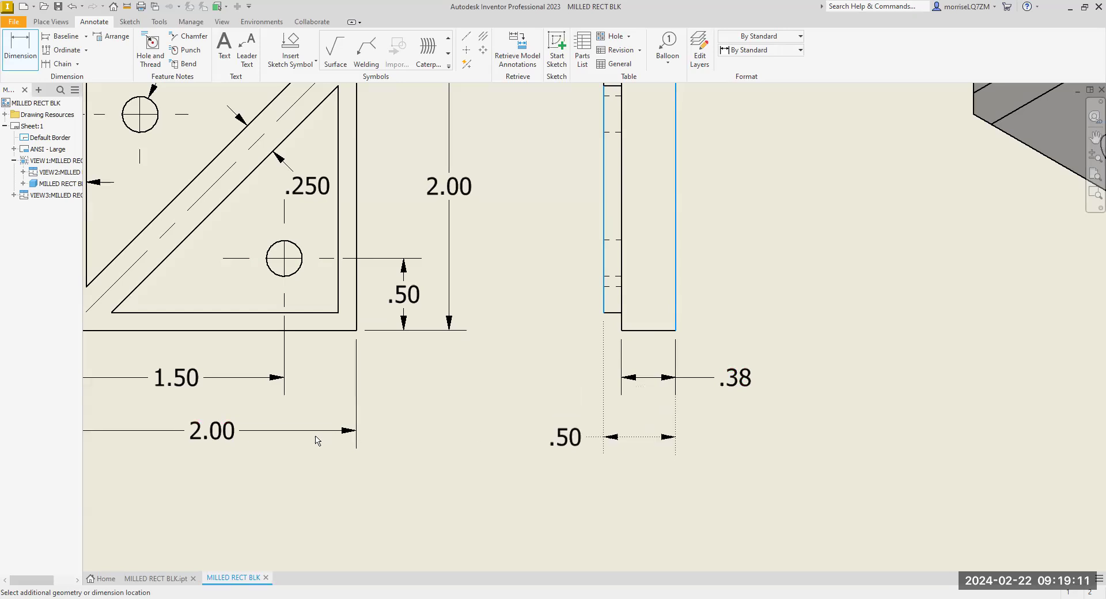
click(634, 431)
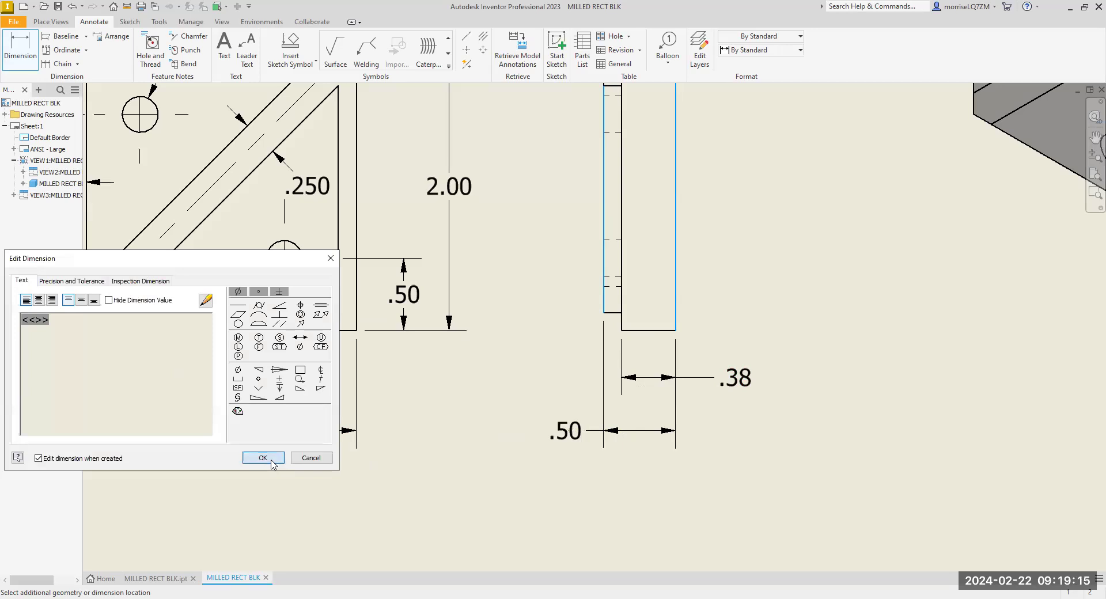
click(264, 458)
scroll(449, 419, up, 5)
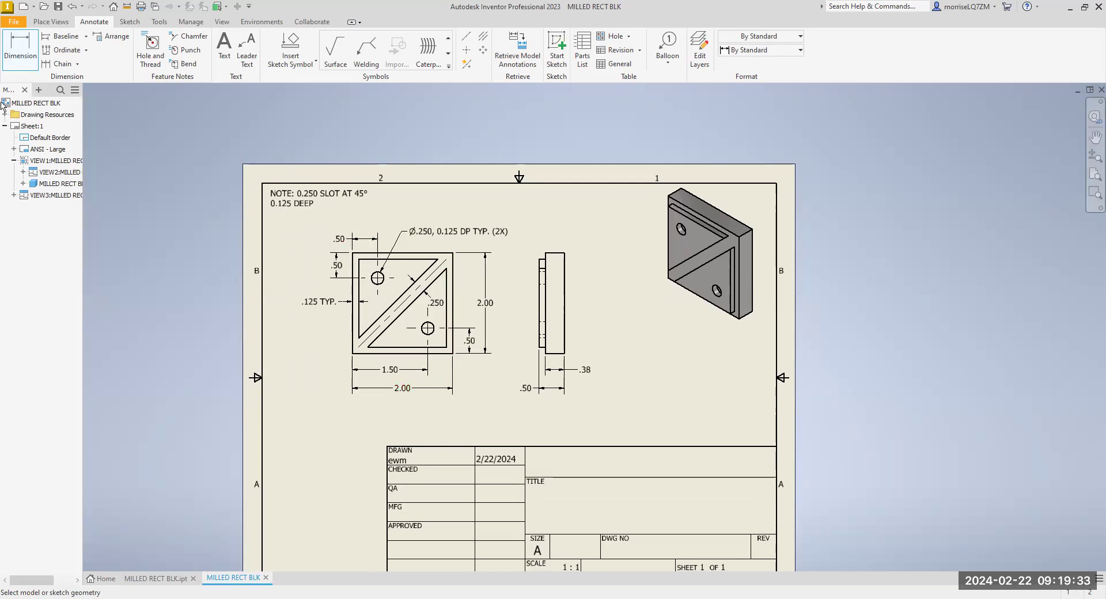
Step: Dimension the 45° angle between the slot centreline and the bottom edge
scroll(380, 328, down, 5)
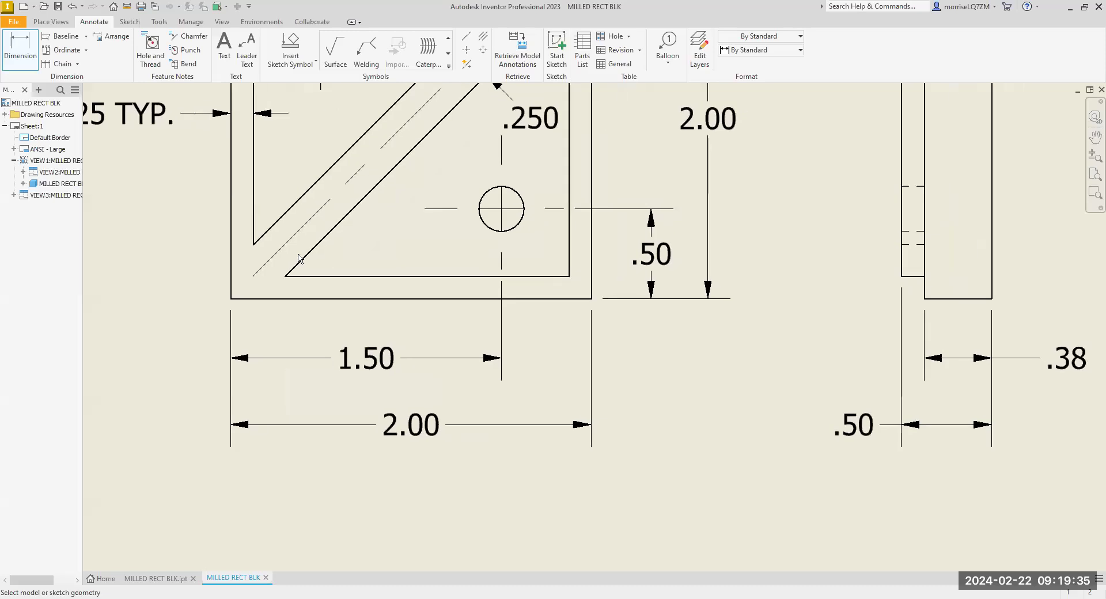
click(314, 215)
click(373, 277)
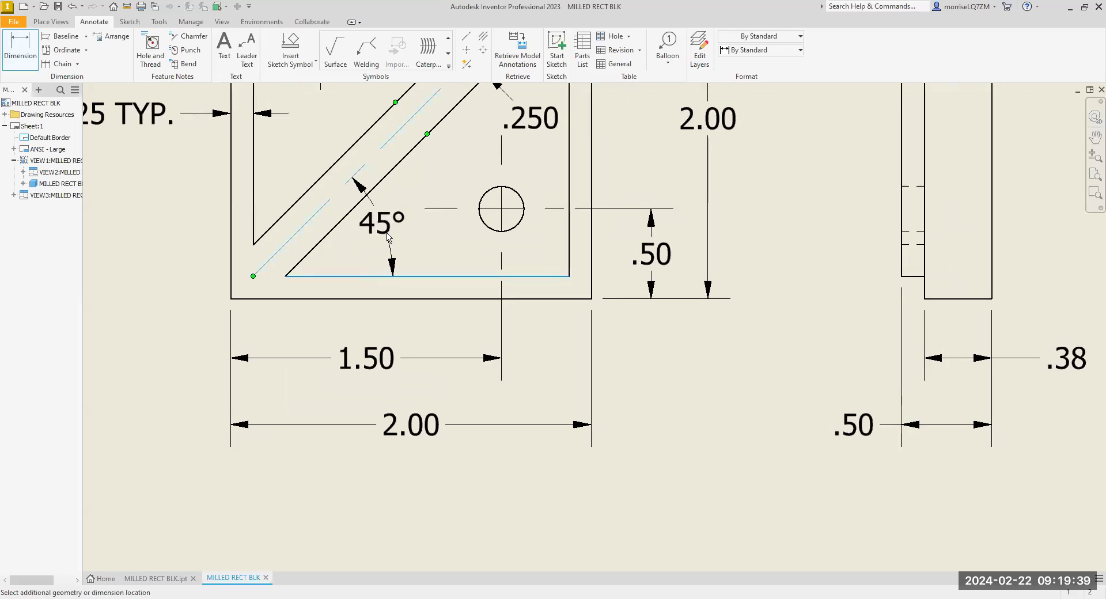
click(389, 239)
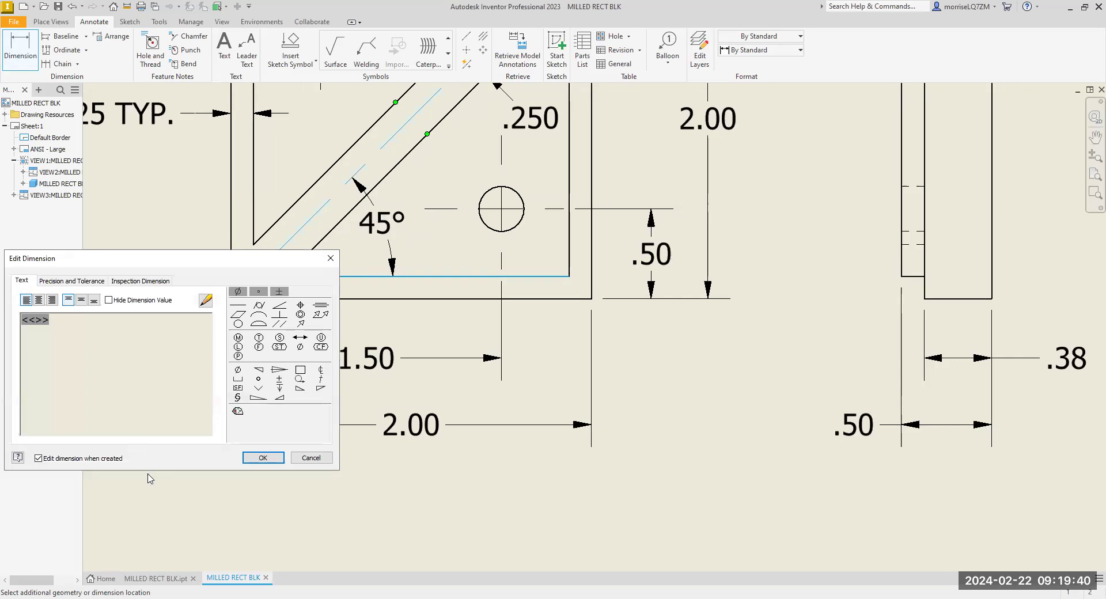
click(272, 458)
scroll(346, 432, down, 5)
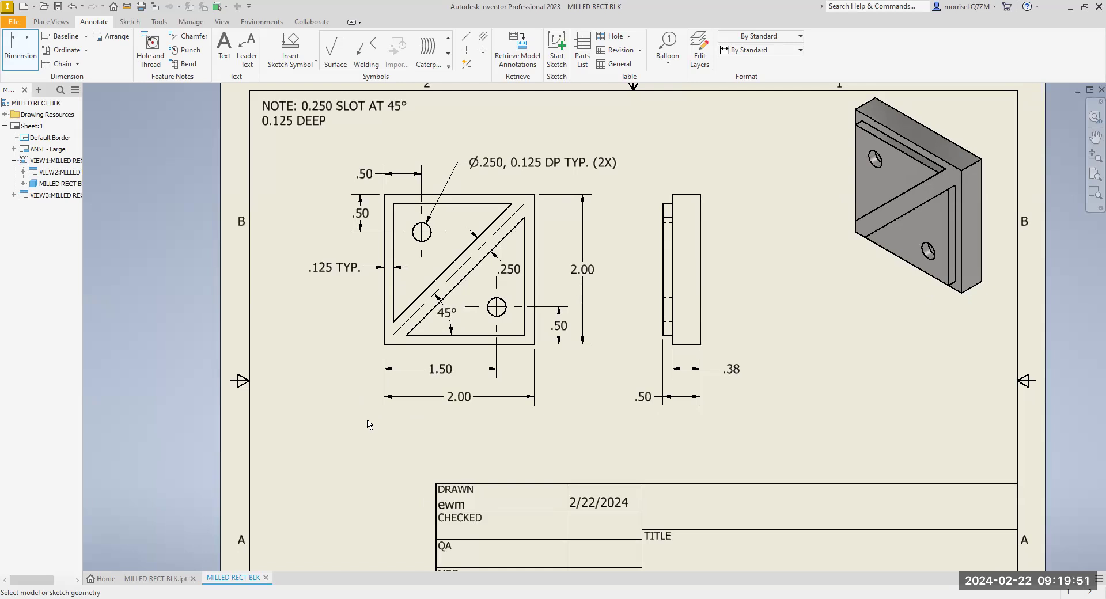
Step: Nudge the isometric view slightly to the right
mouse_move(590, 290)
middle_down()
mouse_move(458, 287)
mouse_move(458, 302)
mouse_move(439, 308)
middle_up()
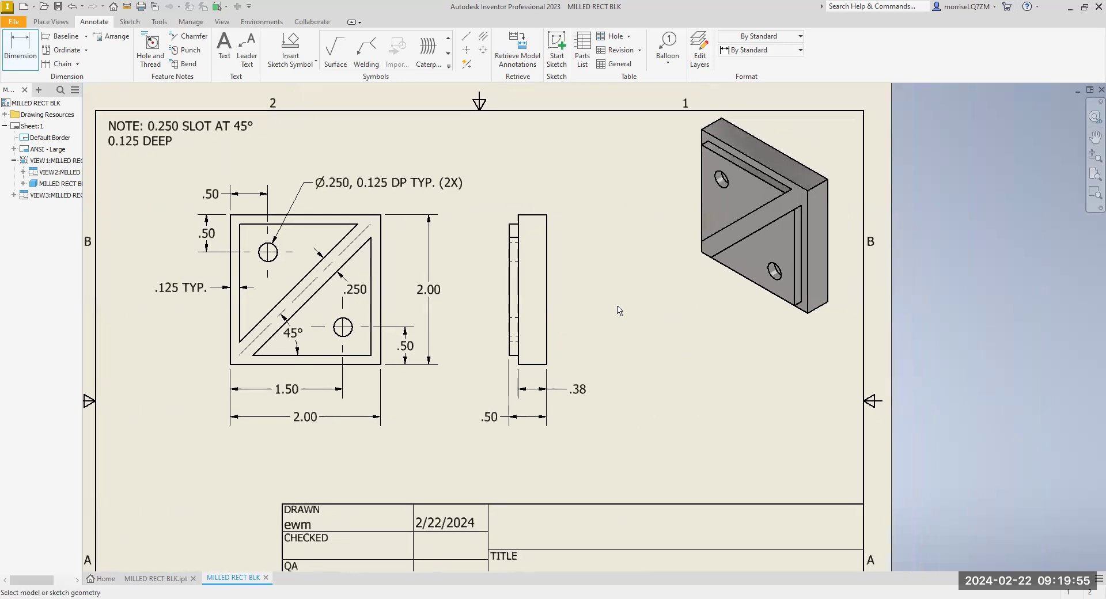
right_click(724, 297)
click(751, 326)
drag(751, 326, 764, 327)
click(714, 345)
middle_drag(668, 336, 703, 326)
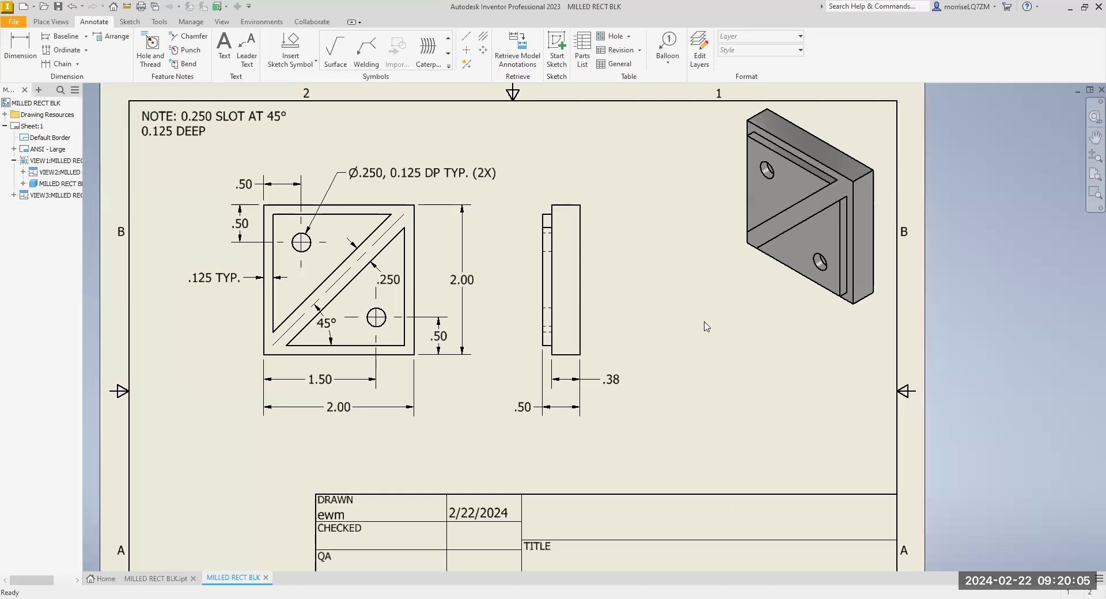
Step: Add a text note 'A' sized 0.100 in to the left of the front view
scroll(697, 326, down, 3)
scroll(507, 300, up, 1)
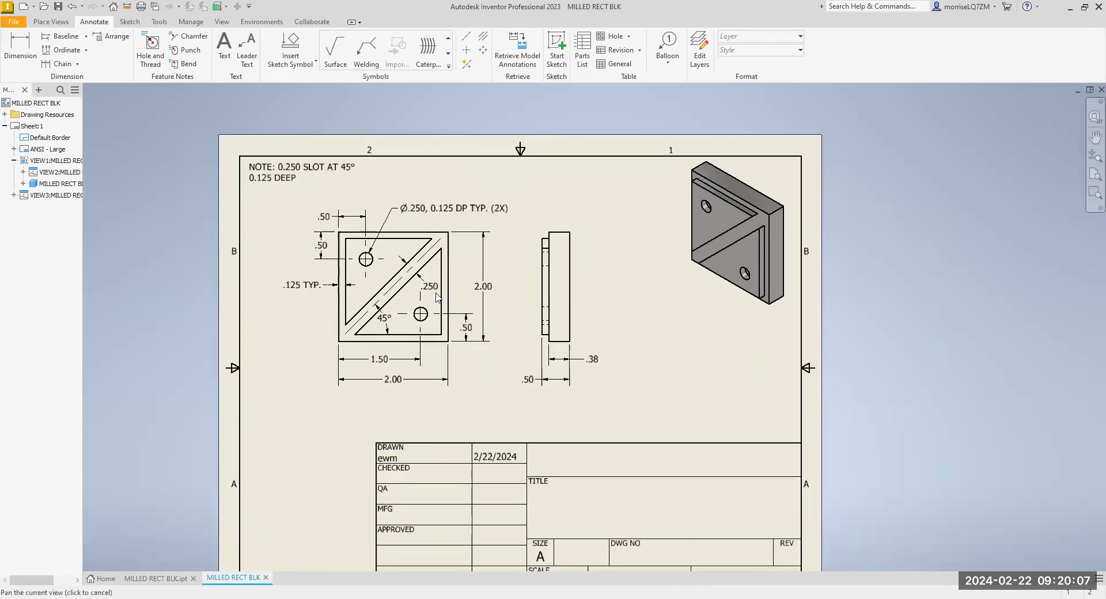
scroll(435, 293, up, 2)
middle_drag(437, 288, 517, 250)
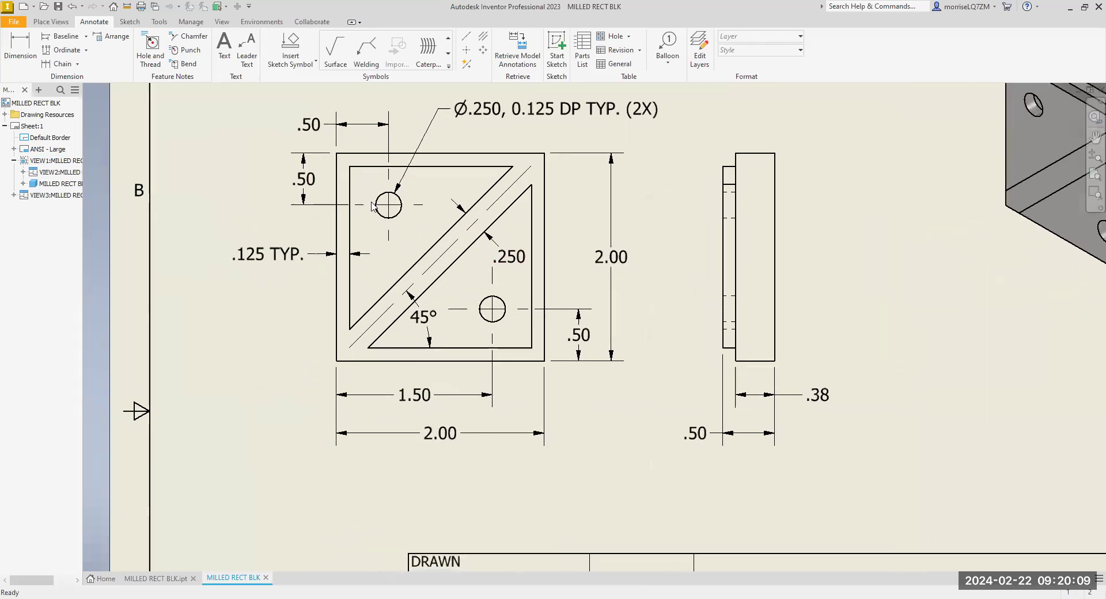
click(225, 59)
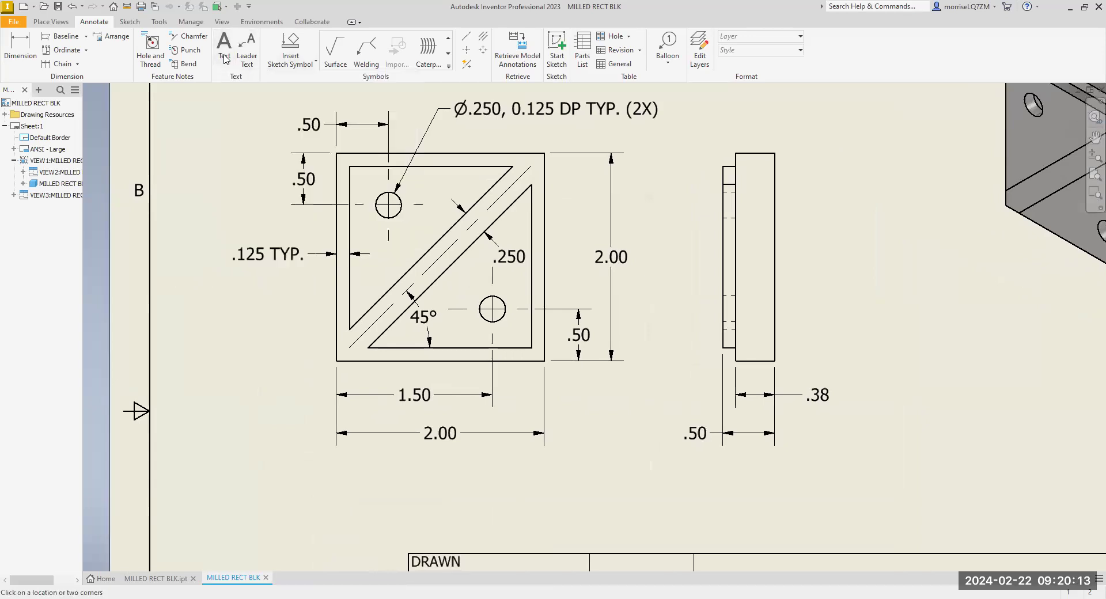
click(236, 375)
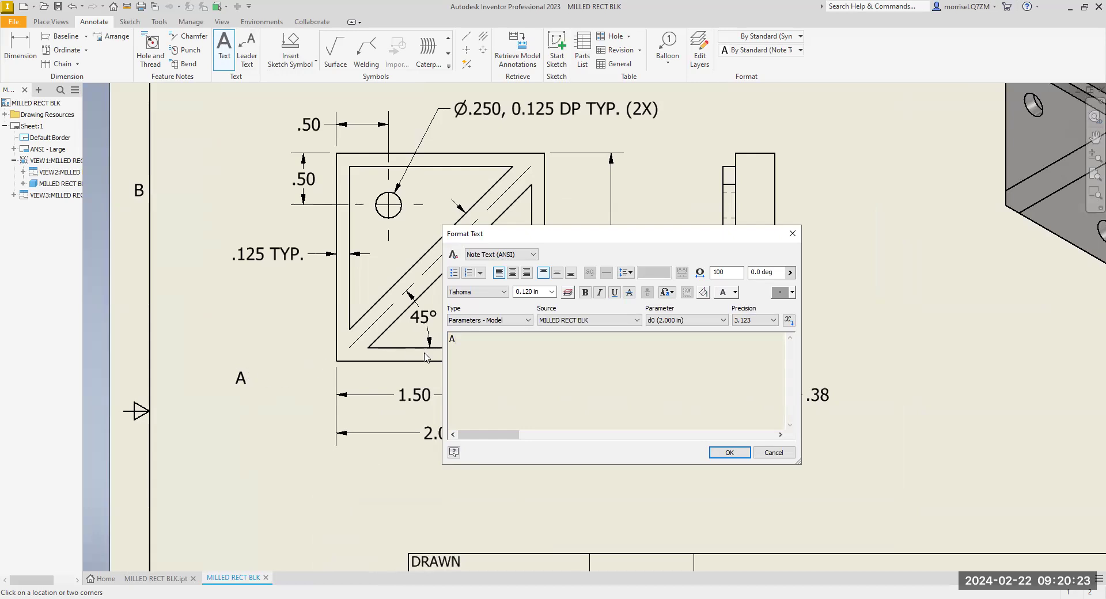
double_click(452, 340)
key(ctrl+c)
click(533, 292)
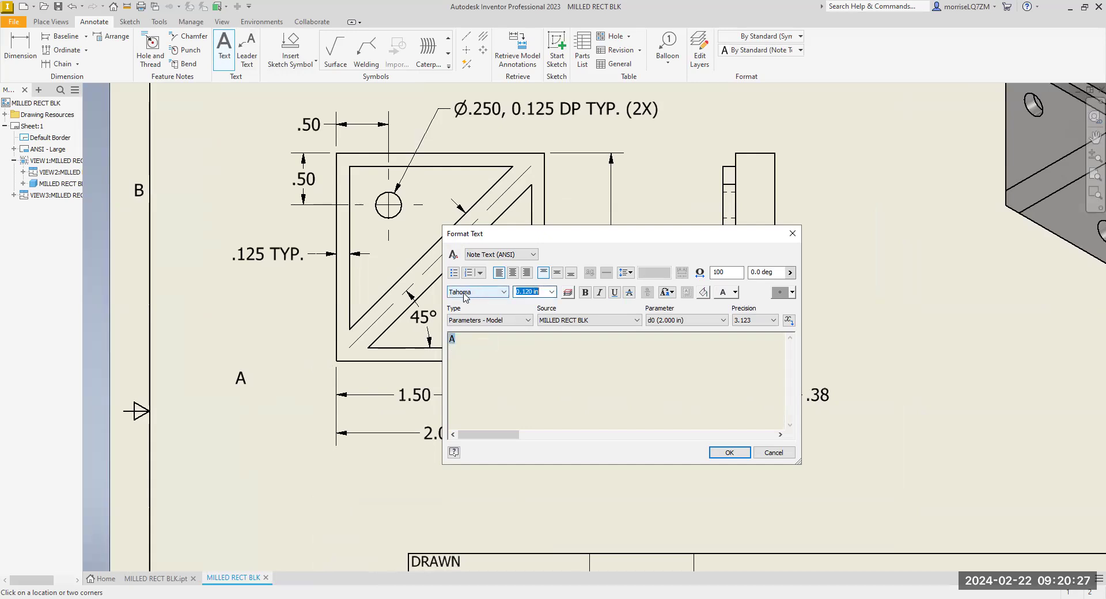
key(BackSpace)
key(Return)
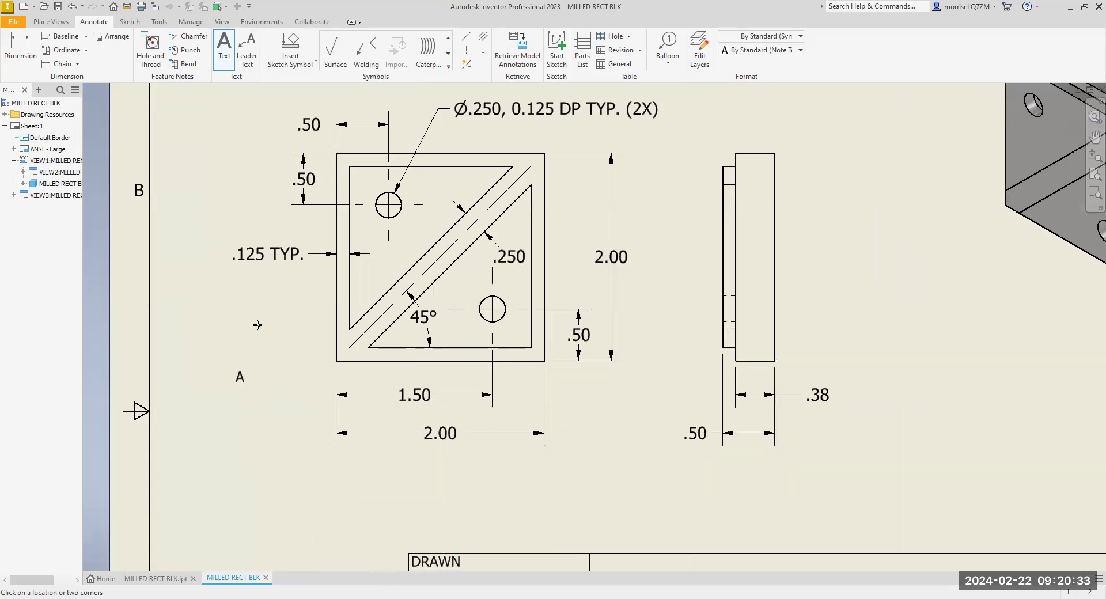
right_click(257, 325)
click(294, 337)
Step: Reopen the A note to confirm its formatting, then run the cp command
middle_drag(240, 377, 254, 362)
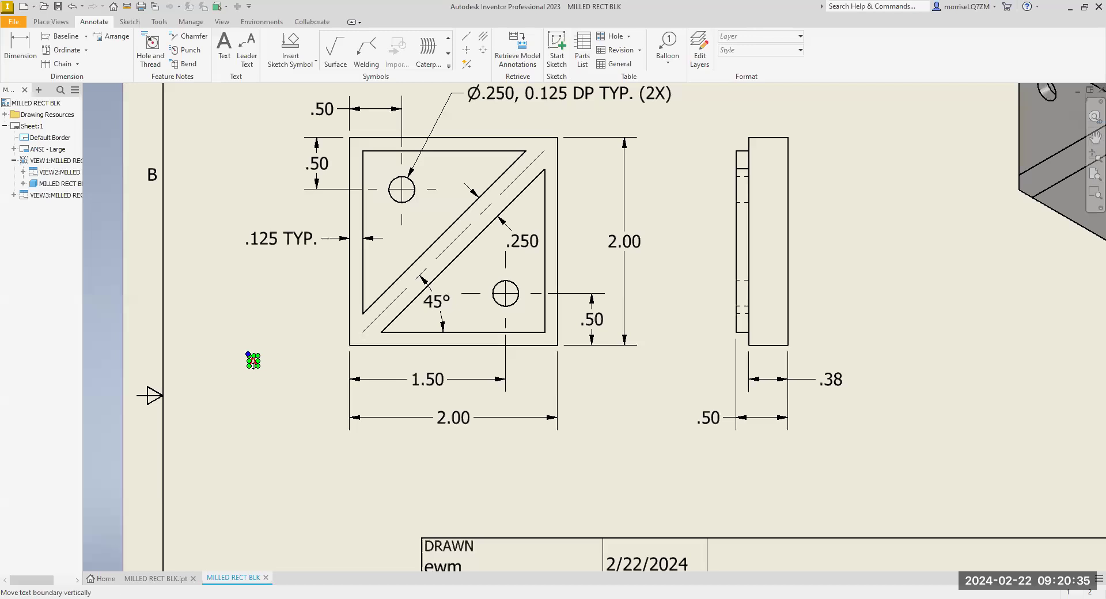
click(254, 361)
double_click(253, 361)
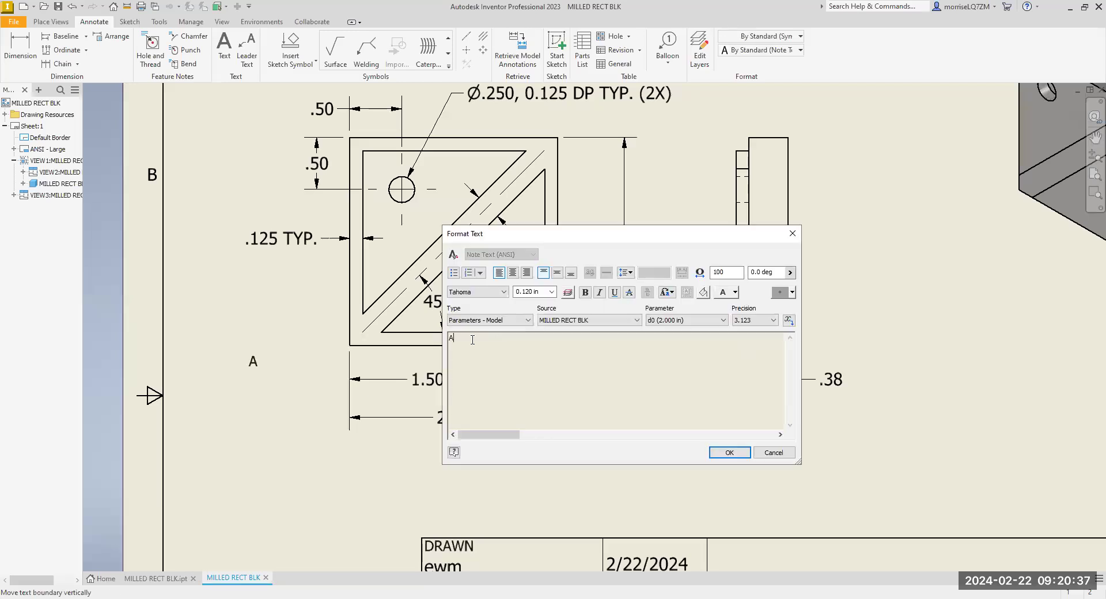
click(720, 456)
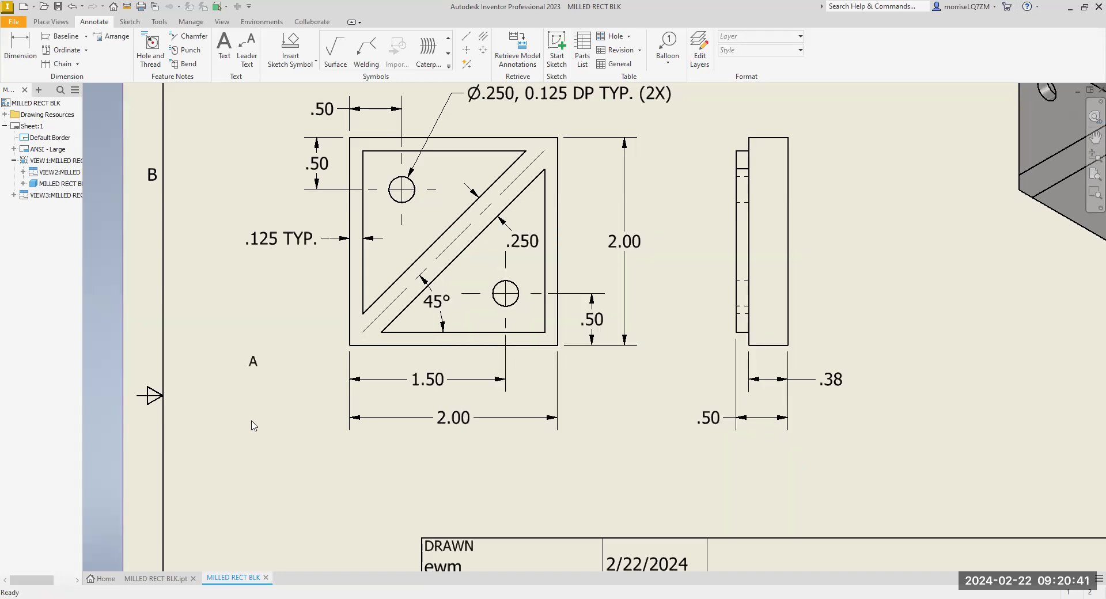
middle_drag(271, 381, 271, 420)
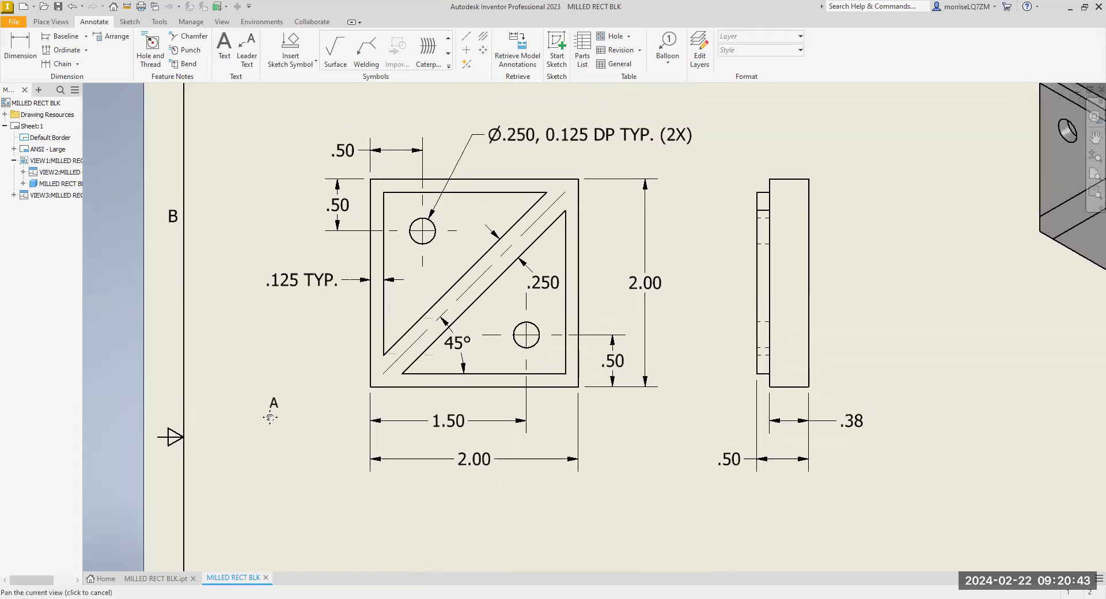
text(cp)
key(Return)
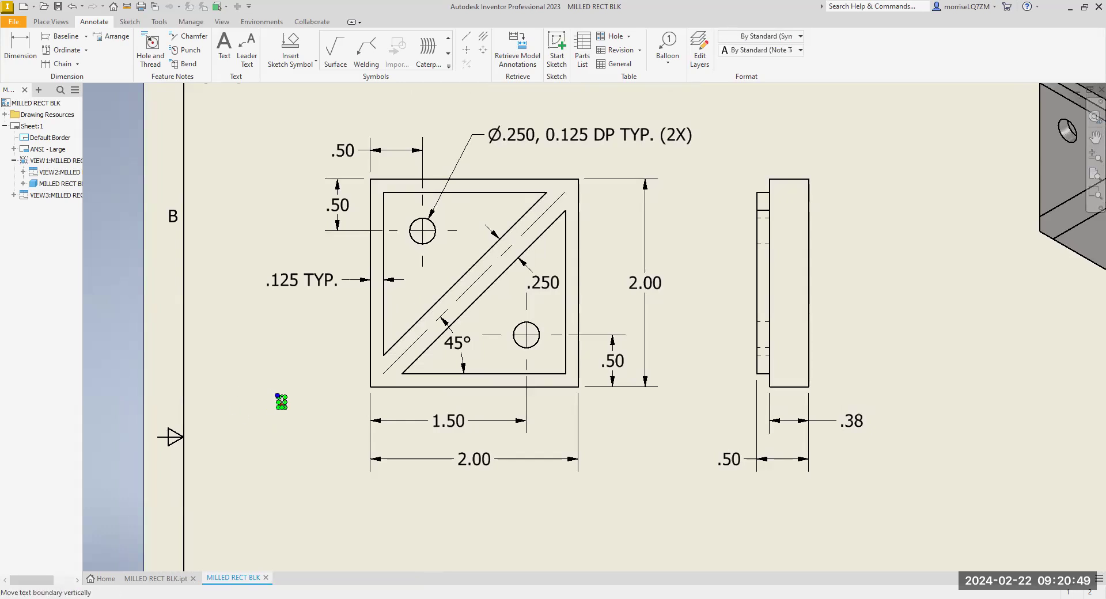
scroll(275, 402, up, 3)
scroll(281, 401, down, 5)
Step: Move the A label into the front view's lower-left corner
mouse_move(279, 402)
mouse_down()
mouse_move(423, 343)
mouse_move(485, 339)
mouse_up()
scroll(354, 322, up, 5)
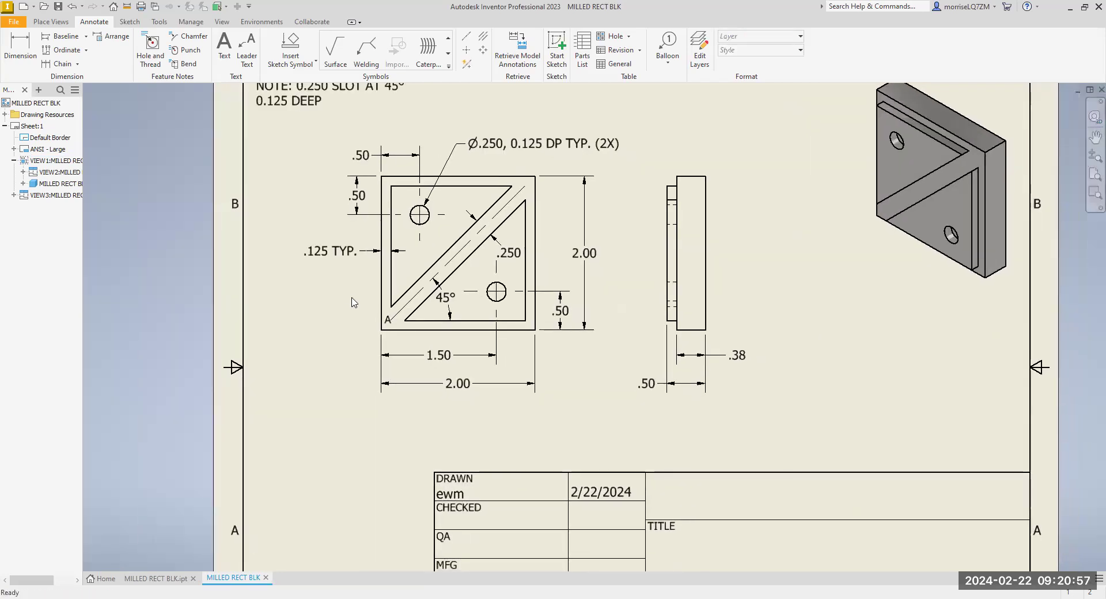
scroll(354, 302, down, 2)
scroll(420, 331, down, 4)
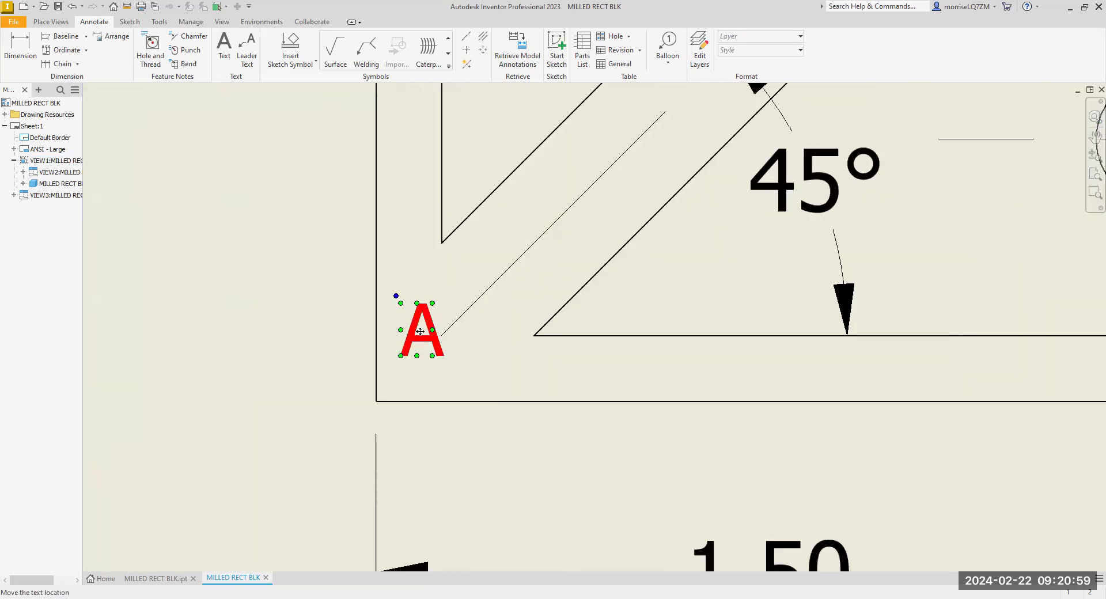
drag(419, 331, 422, 337)
click(343, 314)
scroll(343, 313, up, 4)
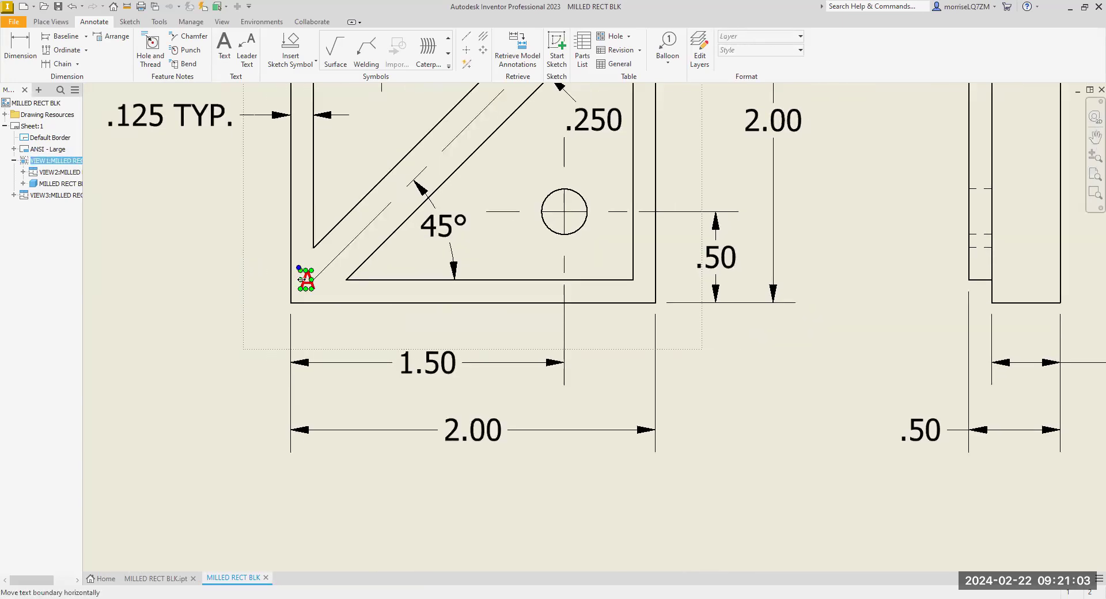
Step: Copy the A label and paste a copy onto the sheet
right_click(307, 281)
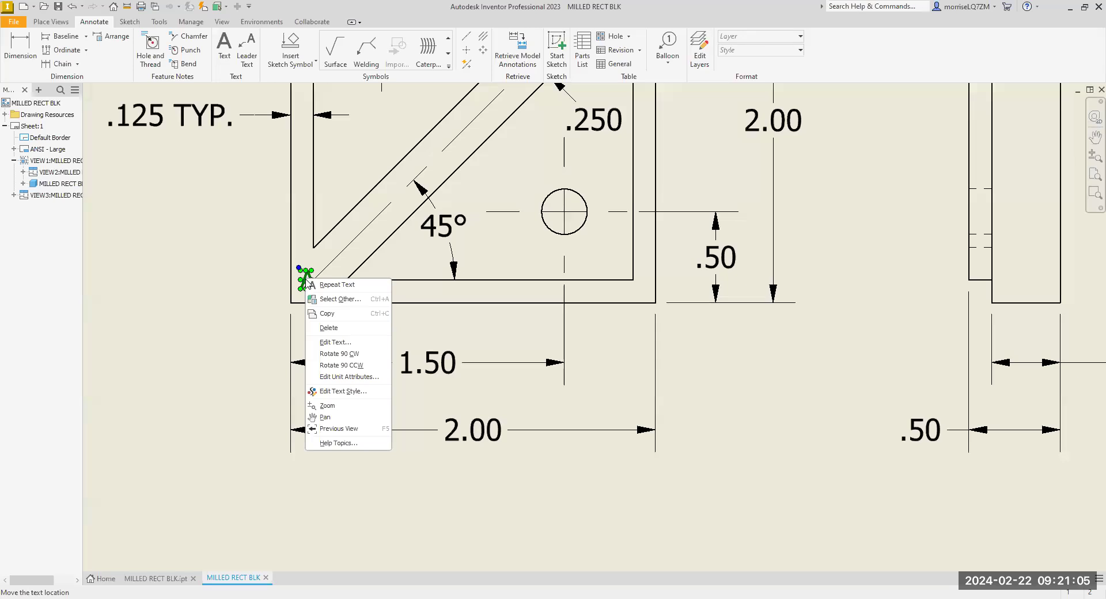
click(337, 313)
right_click(597, 260)
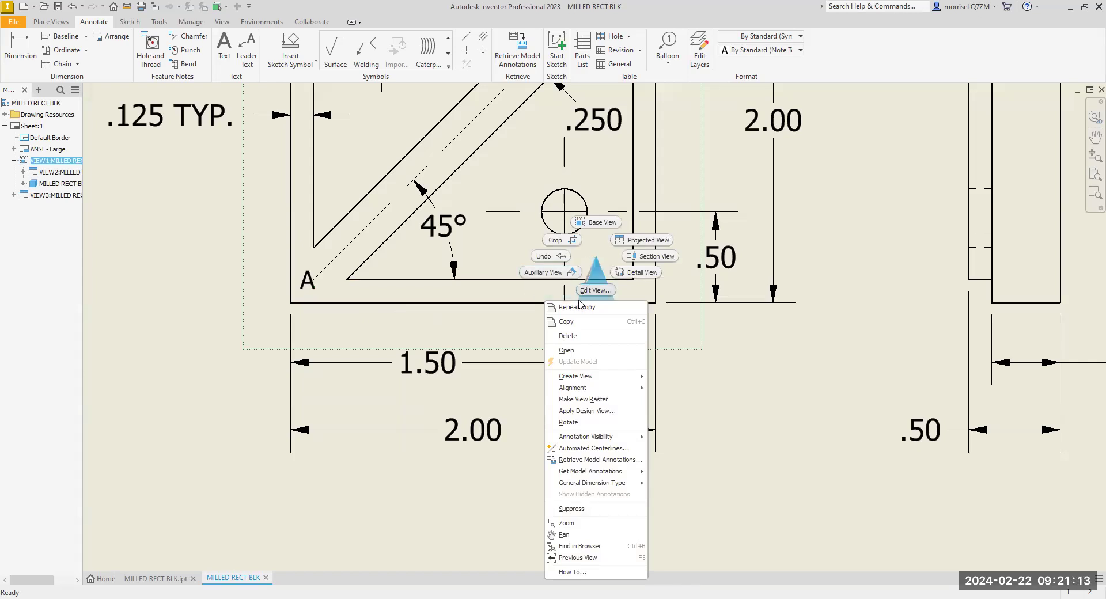
key(Escape)
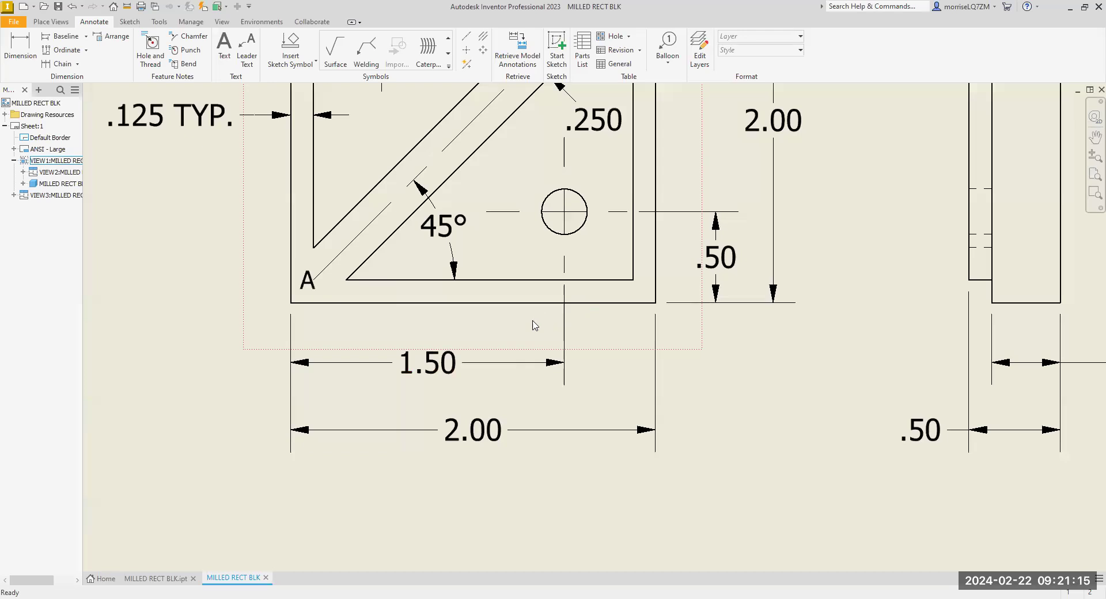
click(306, 281)
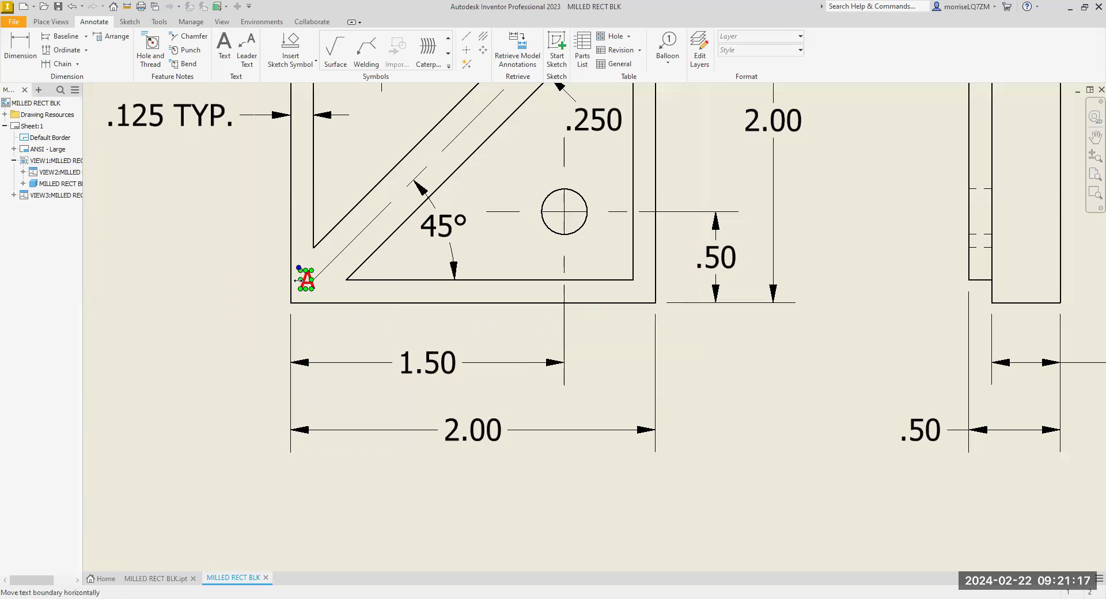
right_click(306, 280)
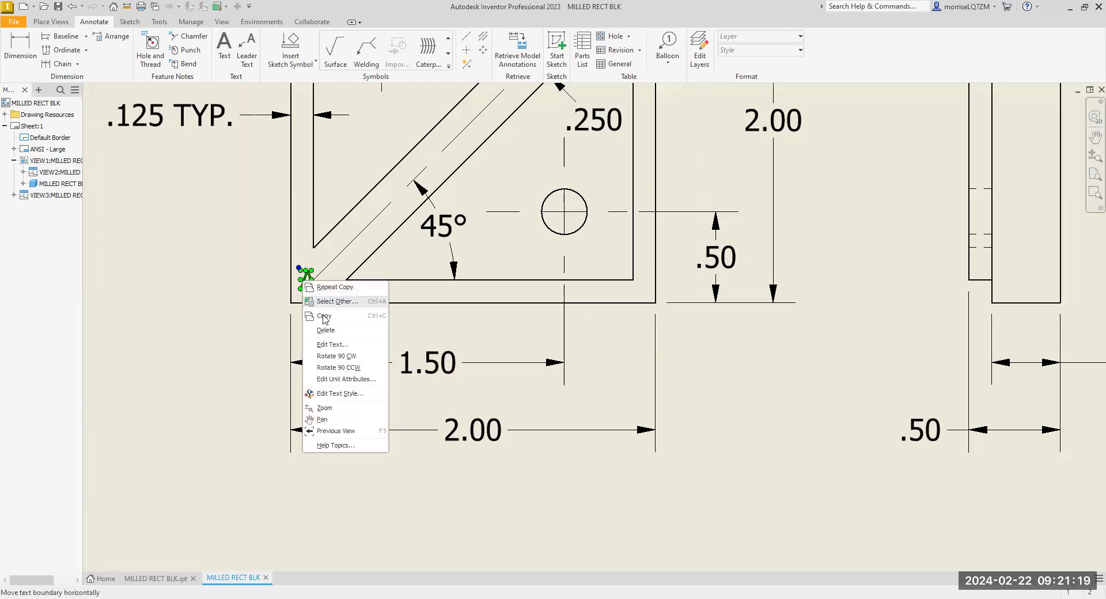
key(Escape)
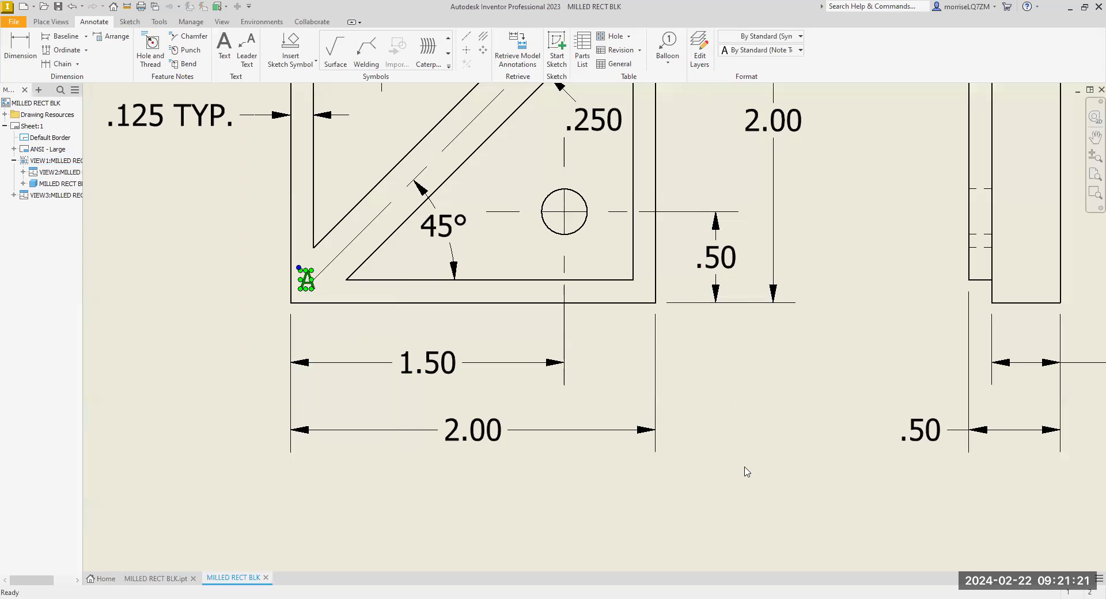
right_click(743, 468)
click(742, 262)
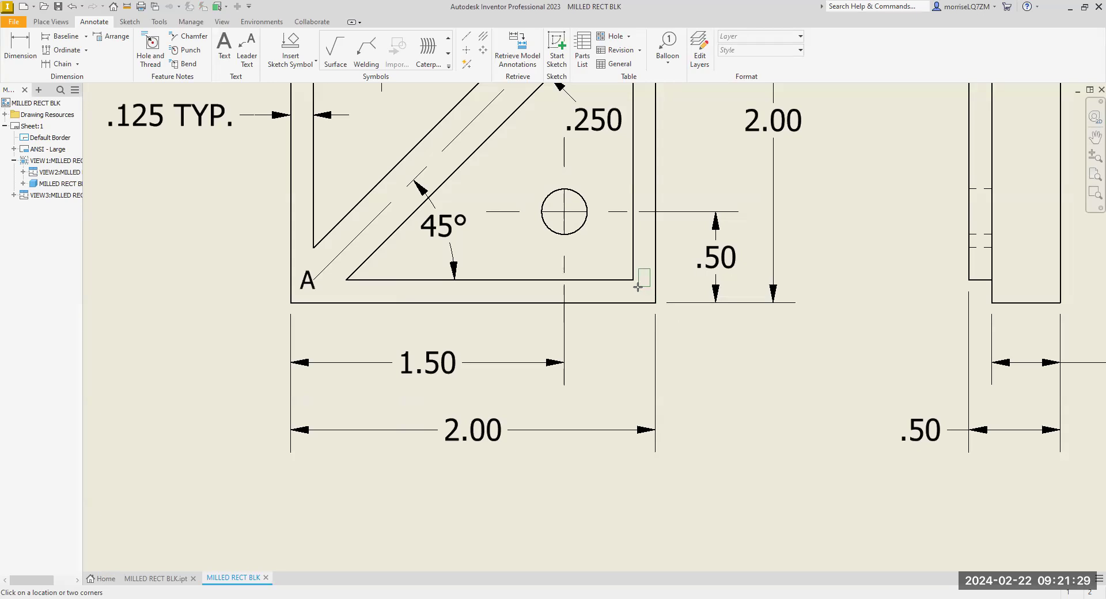
Step: Drop a pasted A label at the front view's top-right corner
key(F5)
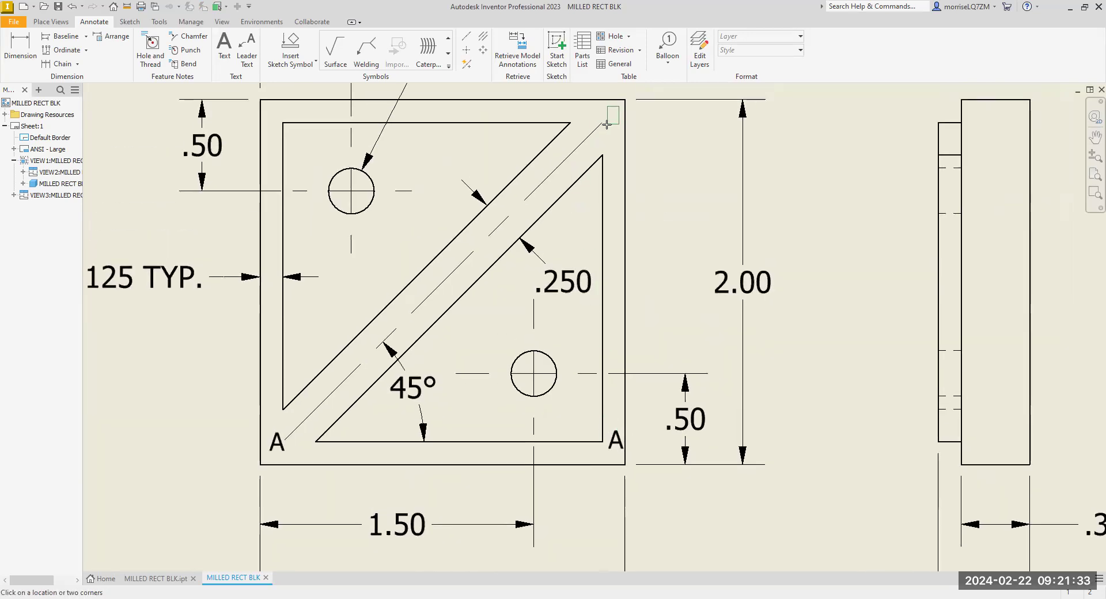
click(609, 124)
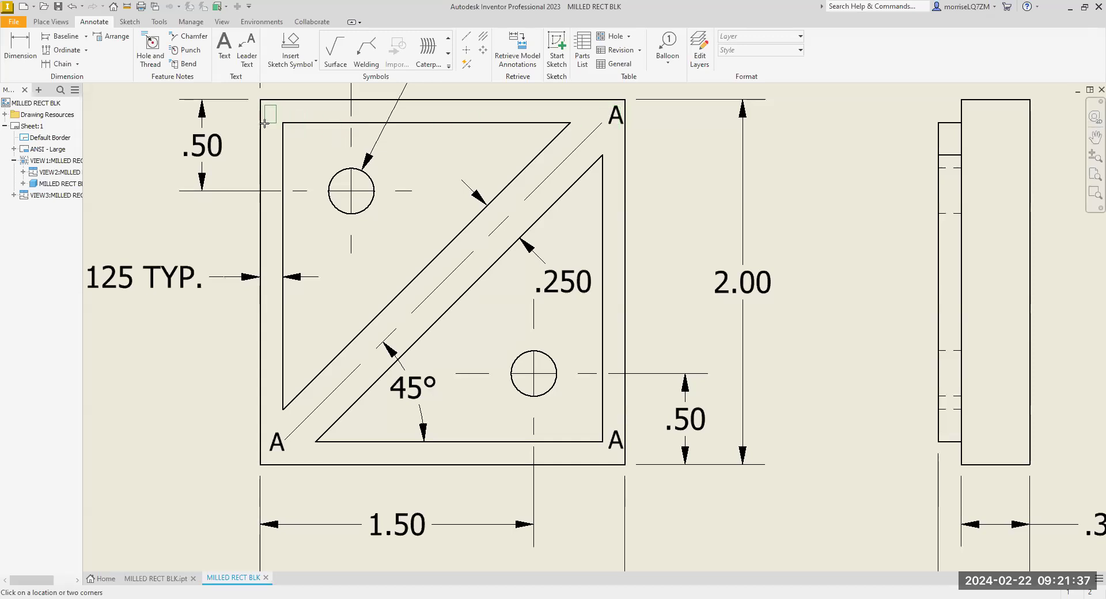
mouse_move(362, 277)
middle_down()
mouse_move(393, 239)
mouse_move(394, 285)
middle_up()
click(424, 365)
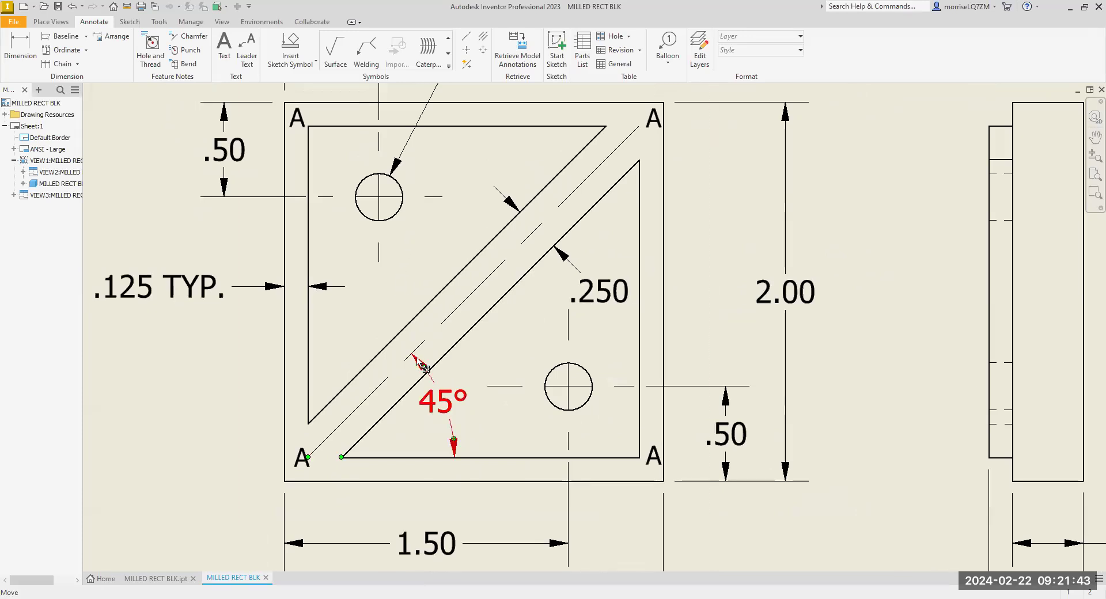
middle_drag(486, 406, 488, 330)
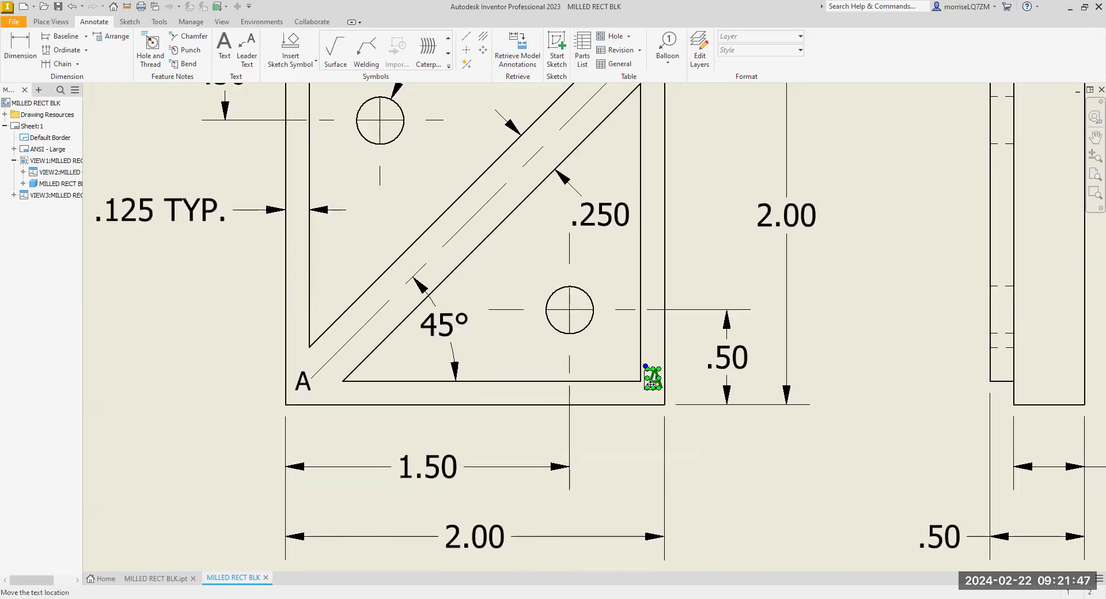
Step: Move an A label to the top-left corner so every corner has one
click(653, 381)
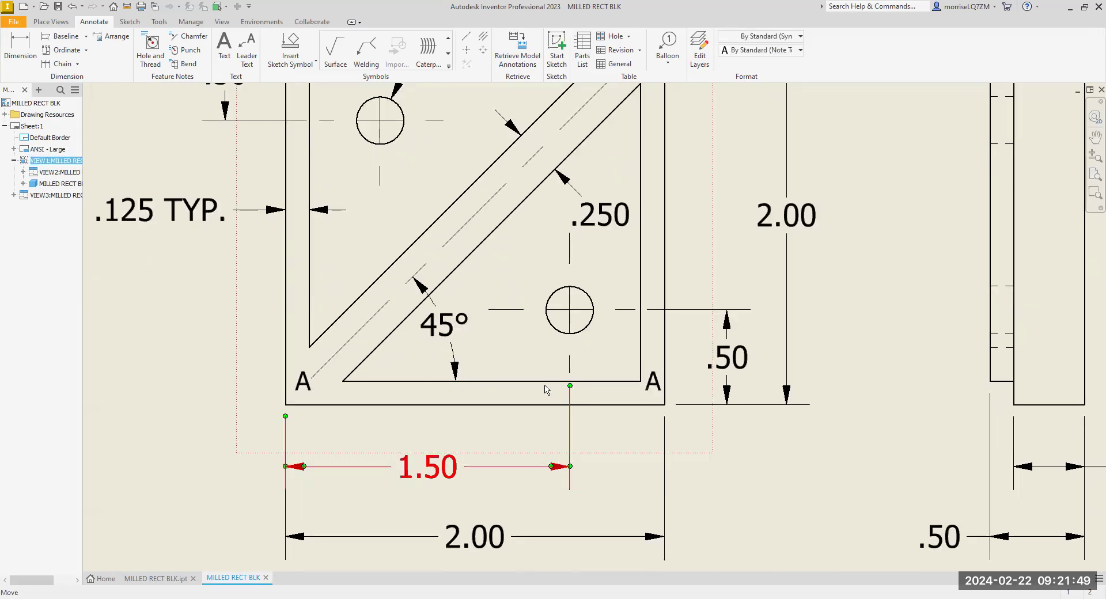
click(298, 379)
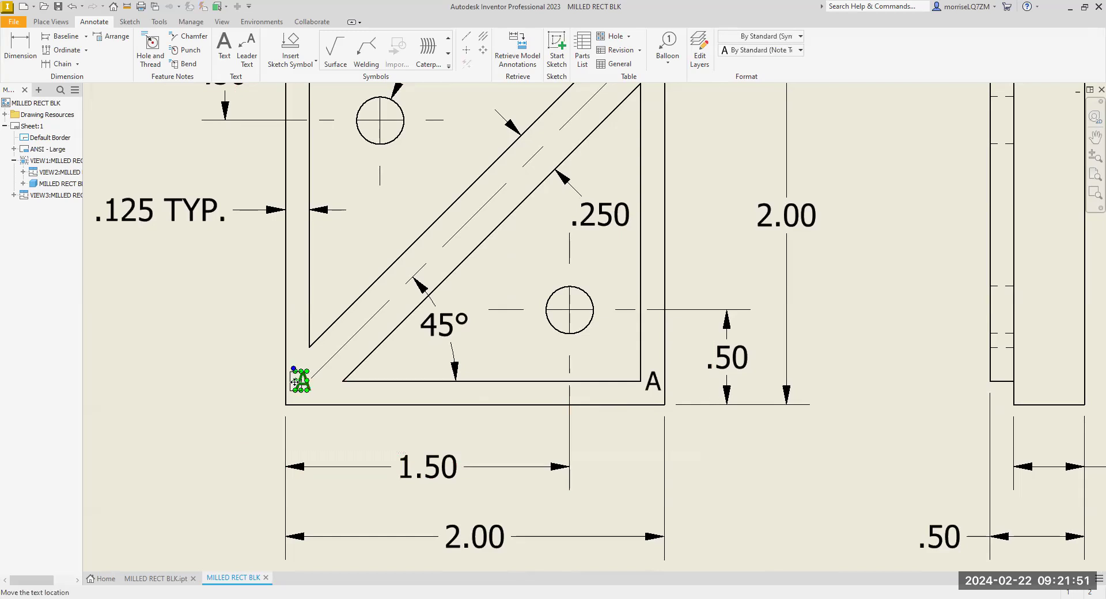
click(370, 362)
middle_drag(540, 162, 527, 251)
click(641, 134)
drag(639, 135, 279, 128)
click(804, 245)
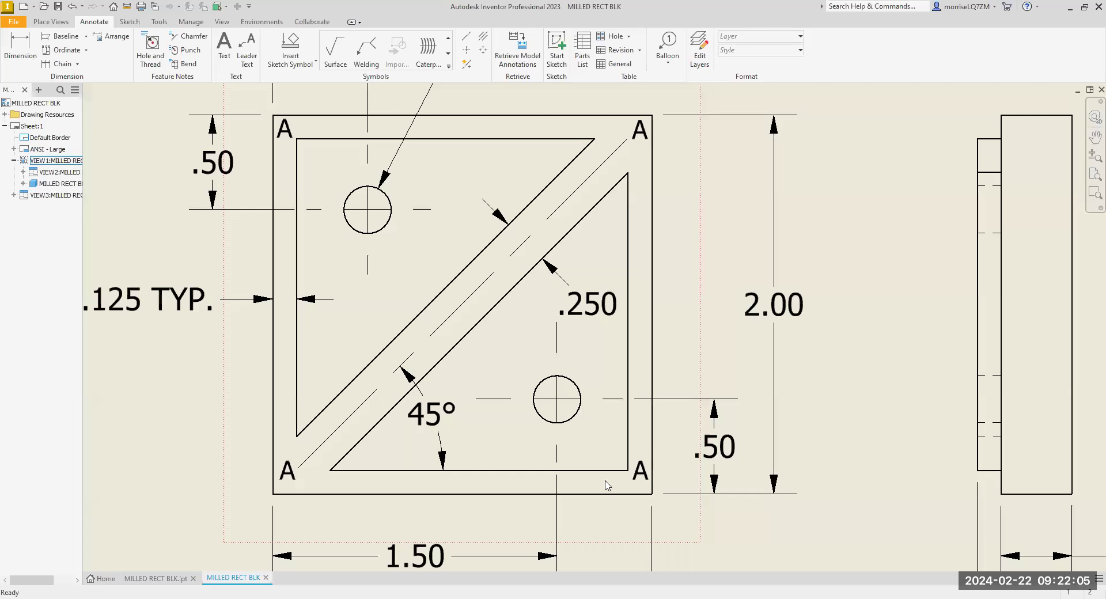
Step: Change the bottom-right, top-right and top-left labels to B, C and D
click(640, 471)
double_click(641, 474)
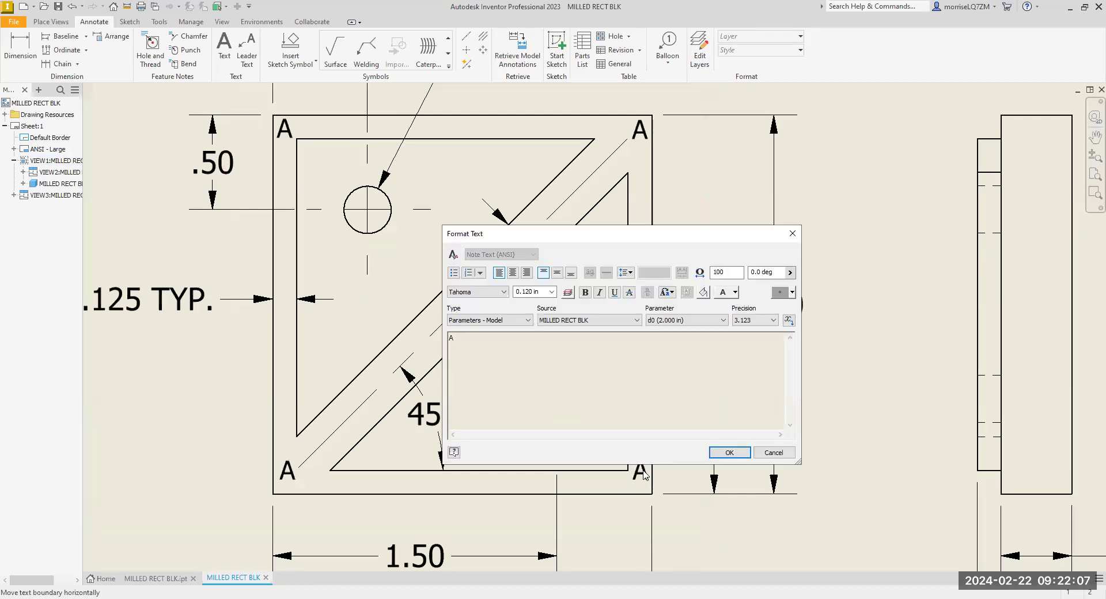
key(BackSpace)
text(B)
click(729, 452)
click(639, 130)
double_click(639, 133)
text(C)
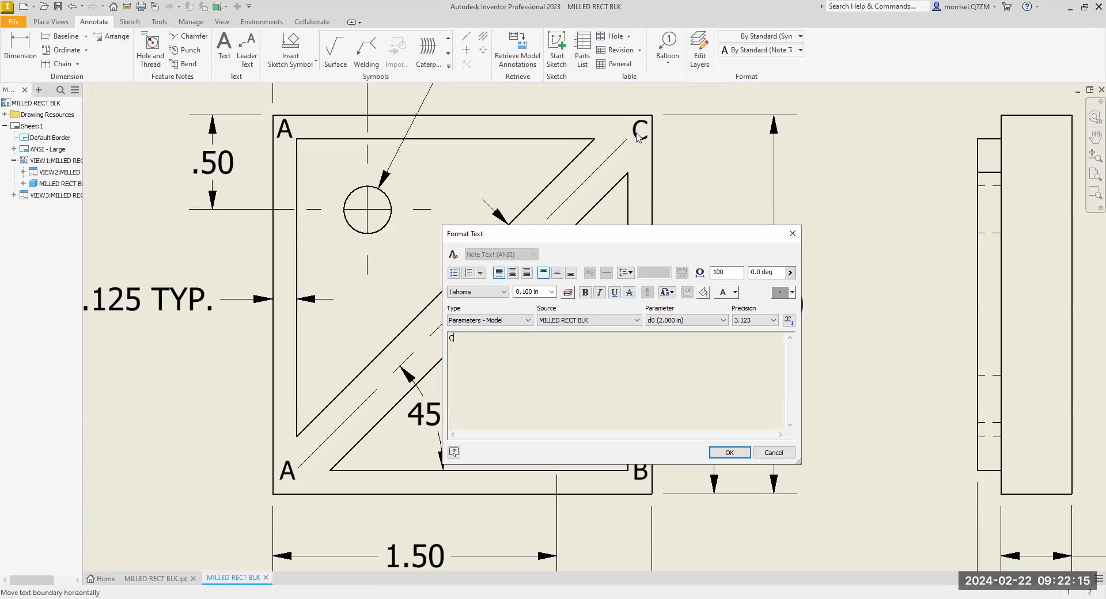
click(725, 453)
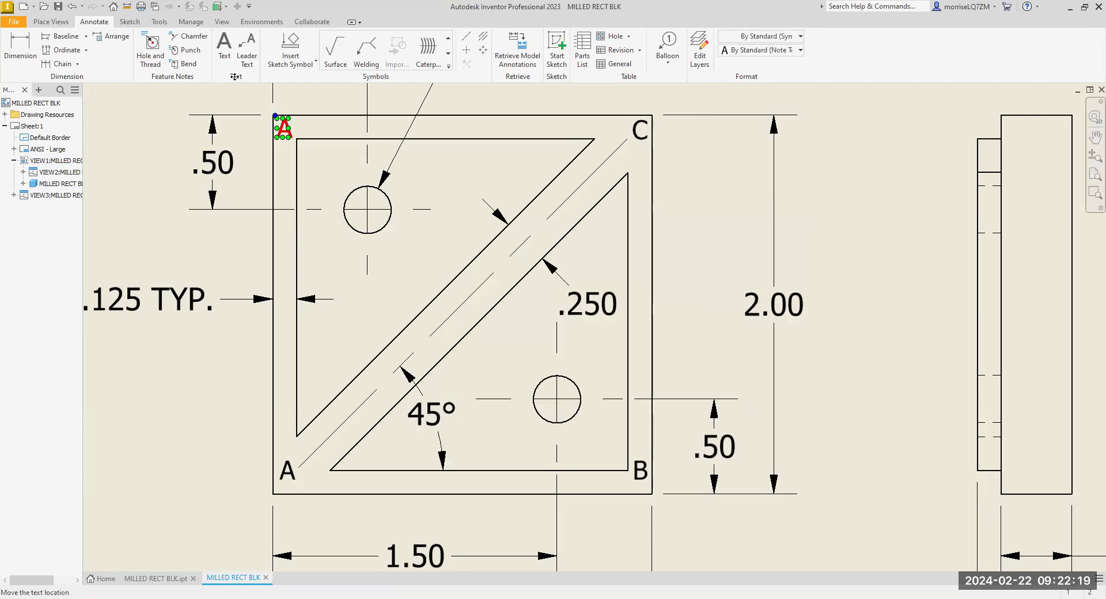
double_click(285, 131)
text(D)
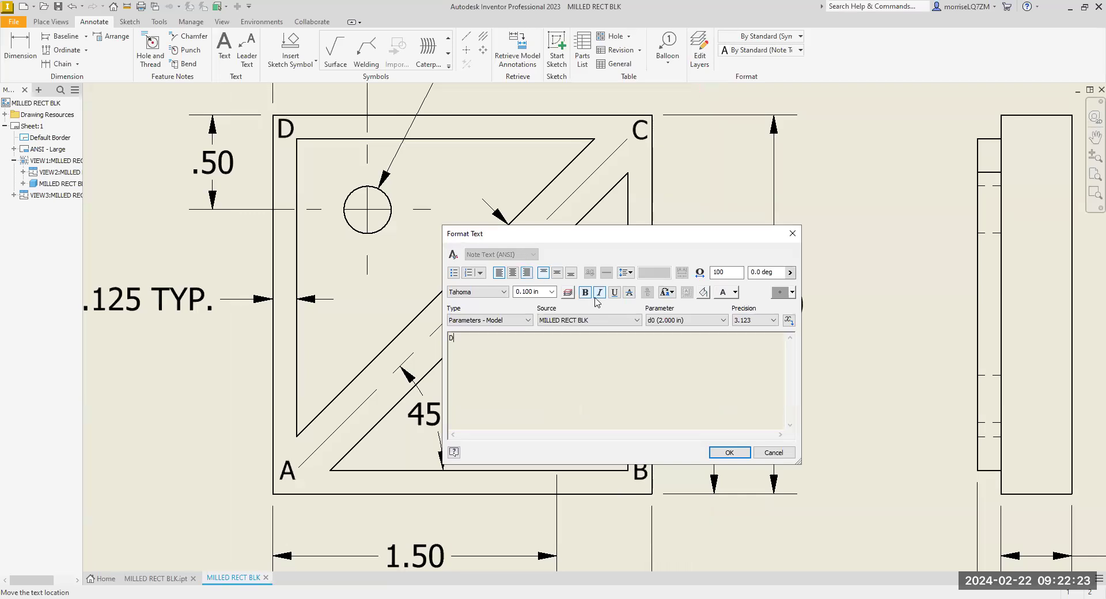
click(728, 452)
scroll(634, 322, down, 5)
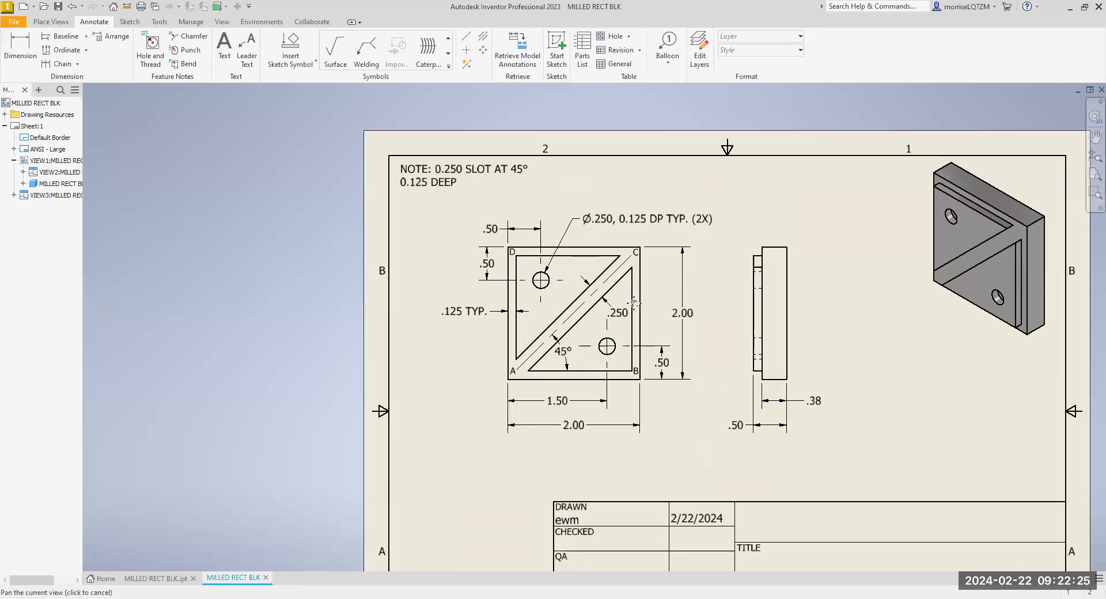
Step: Reposition the sheet slightly and show the Sketch tab's tools for the drawing
right_click(436, 345)
key(Escape)
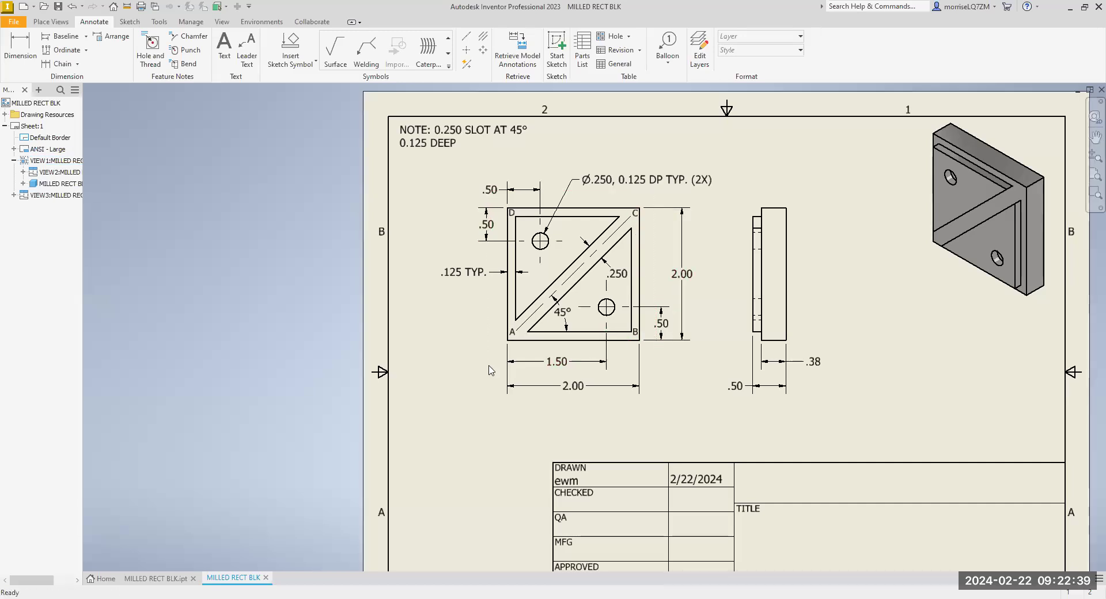
mouse_move(491, 370)
middle_down()
mouse_move(490, 338)
mouse_move(503, 370)
mouse_move(424, 327)
middle_up()
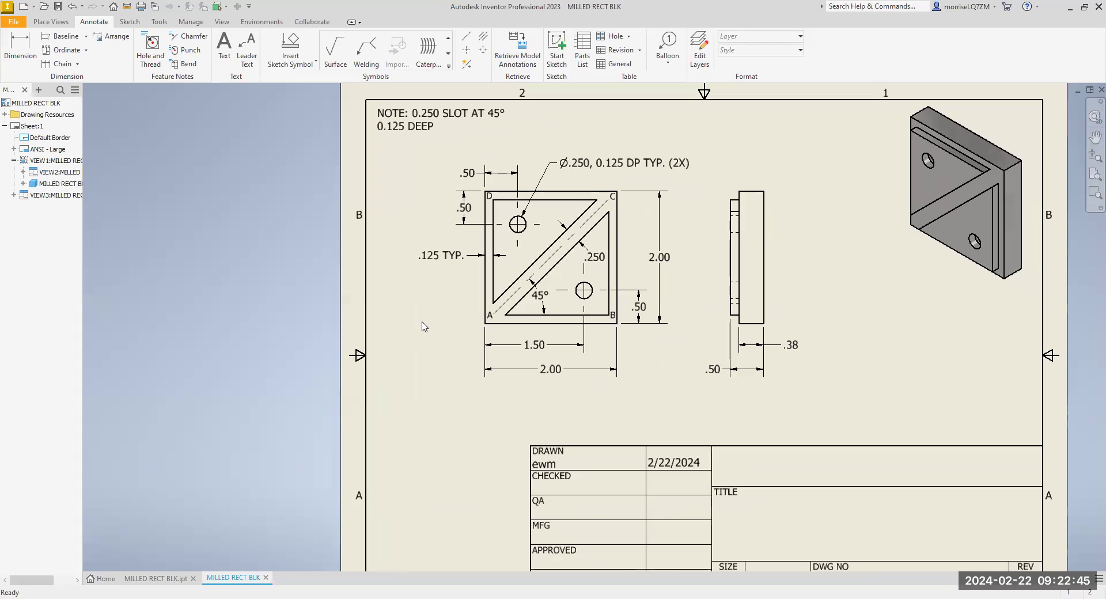
click(132, 23)
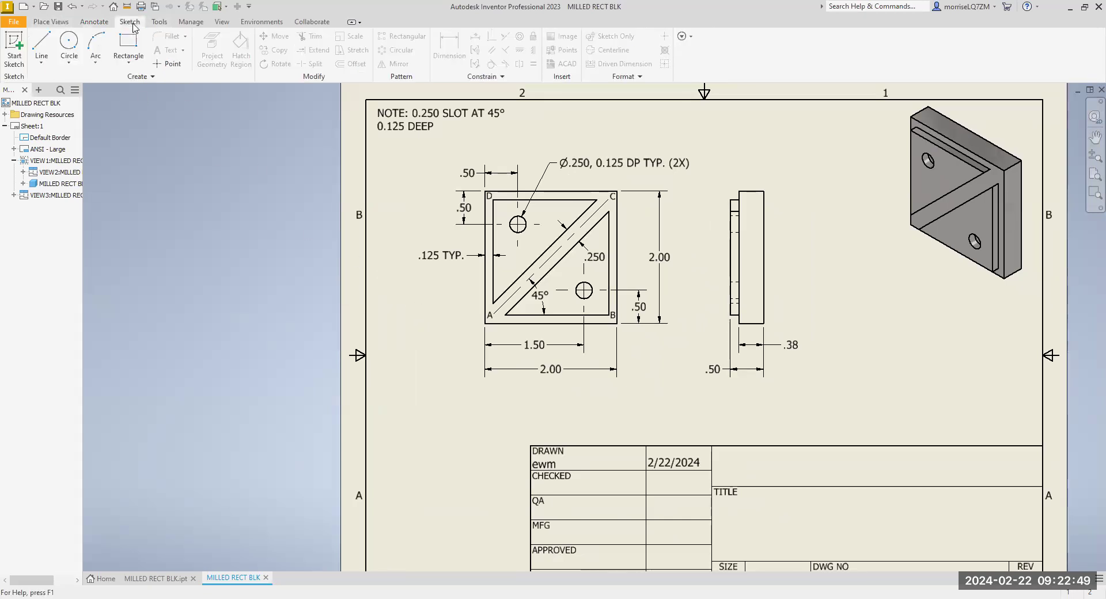
click(94, 23)
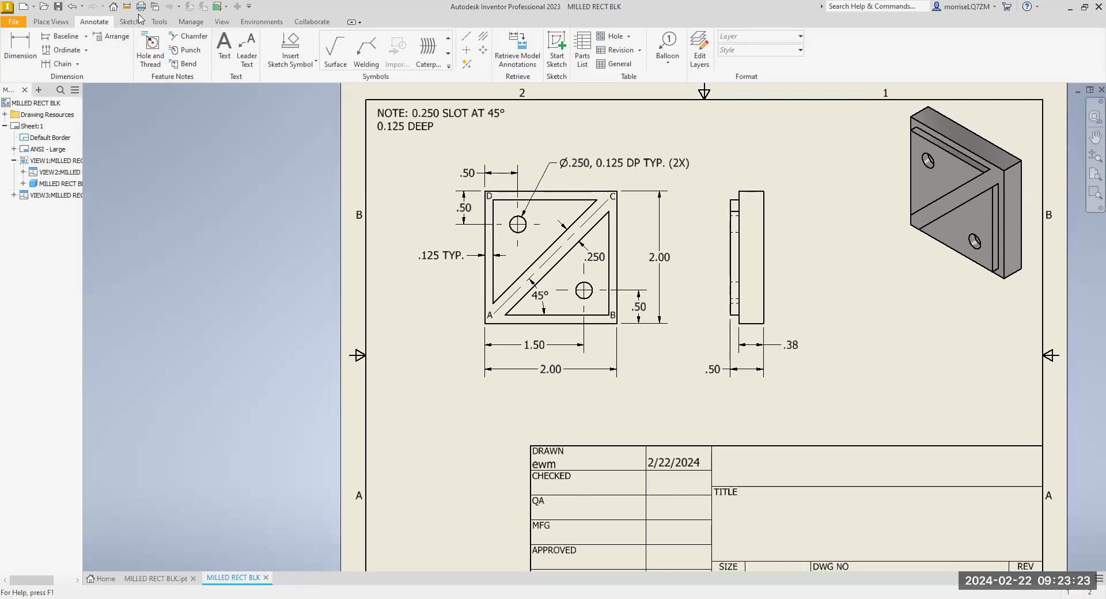
click(134, 22)
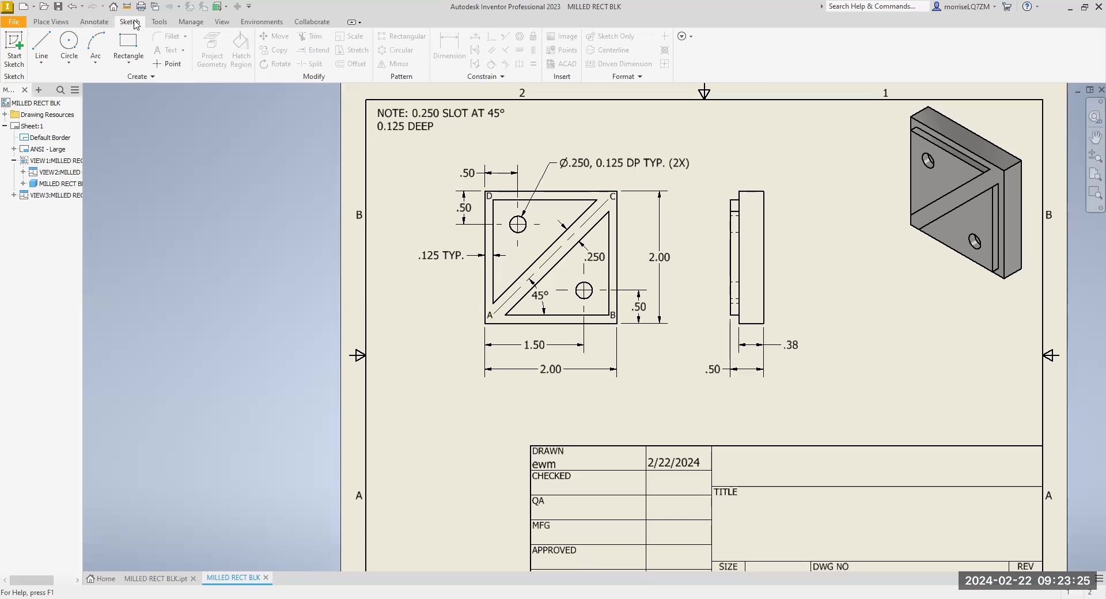
Step: Start a sketch on the front view and draw a 1.000 in horizontal line leftward from corner A
click(43, 62)
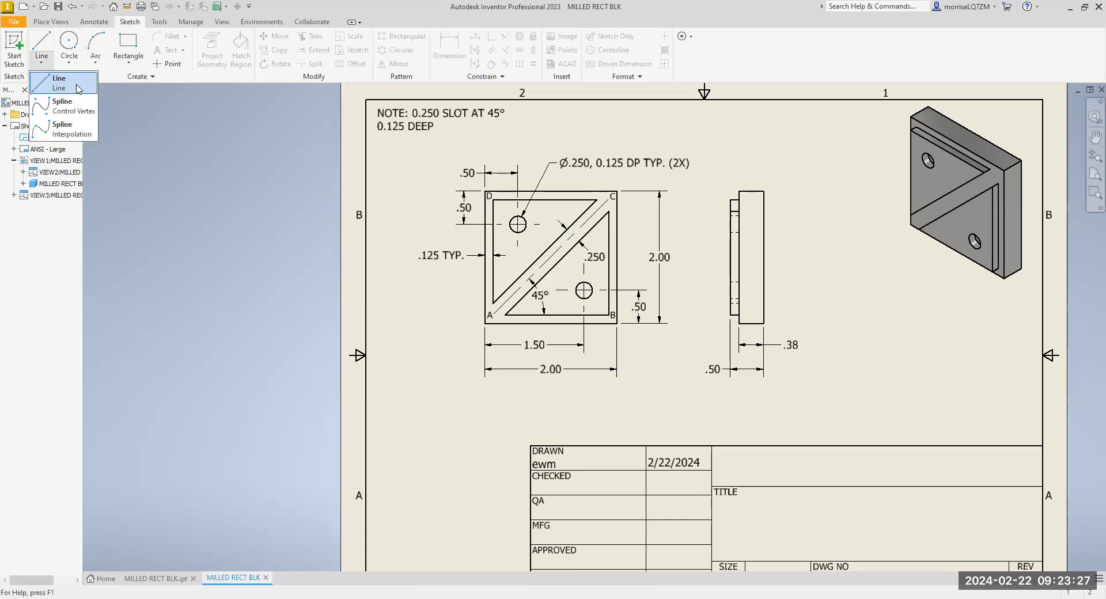
click(71, 94)
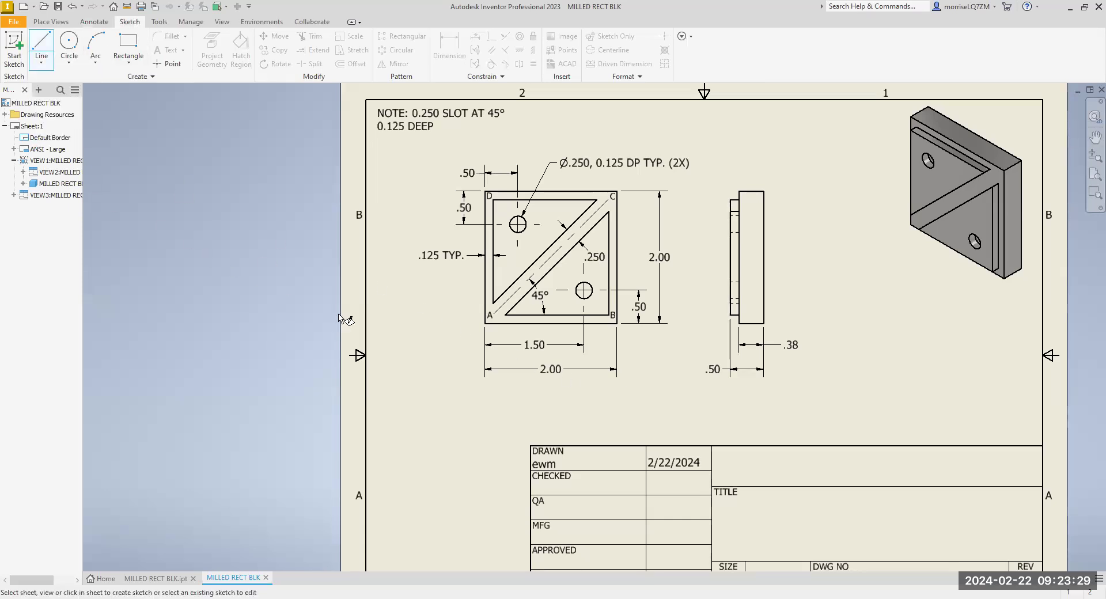
scroll(476, 327, up, 3)
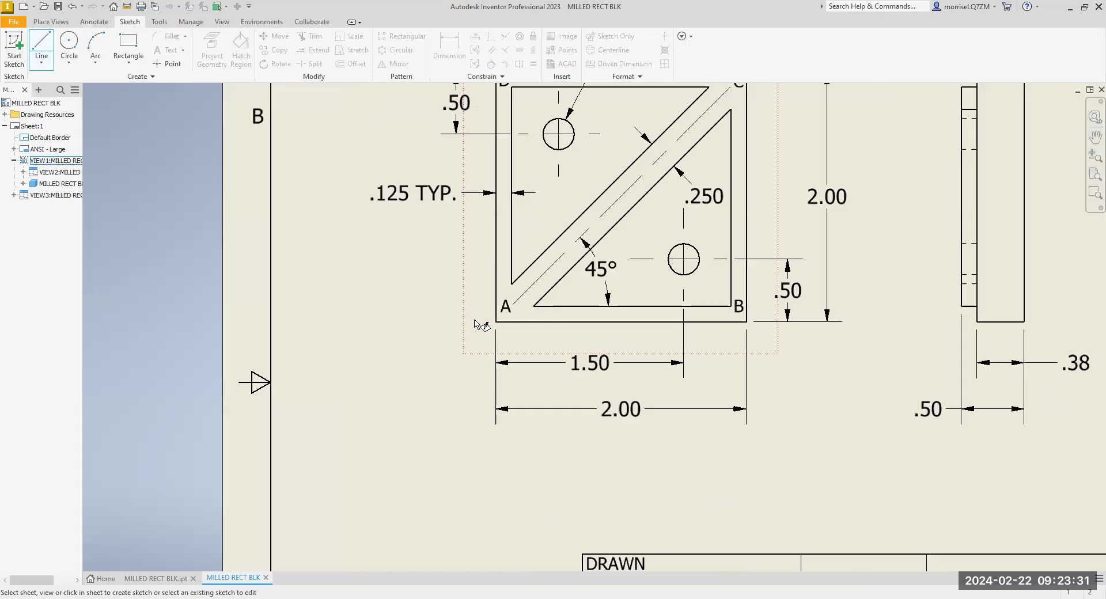
click(480, 322)
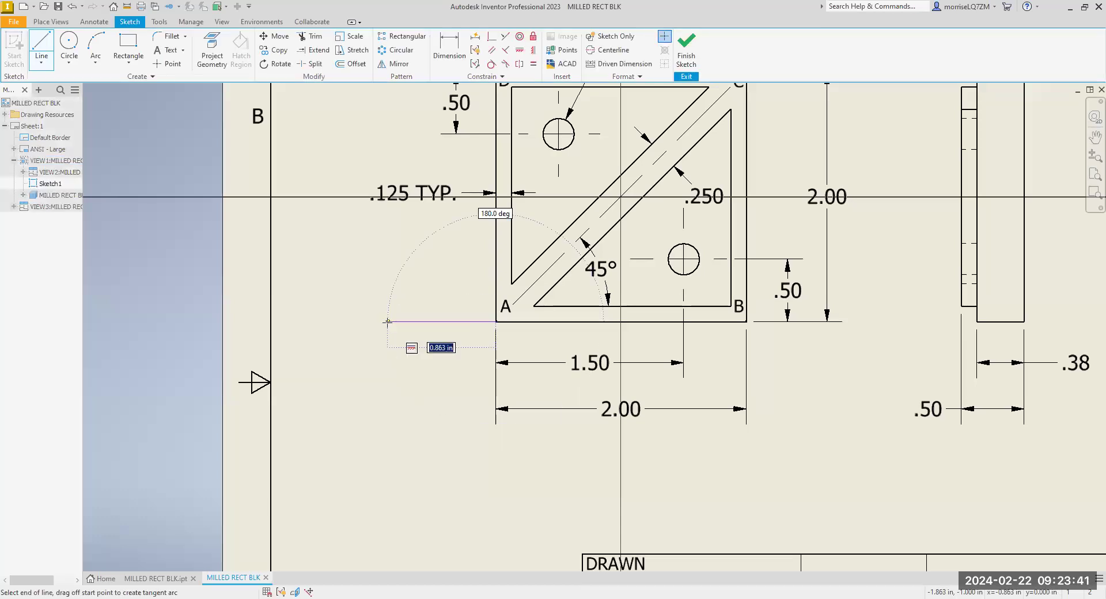
text(1)
key(Tab)
key(Return)
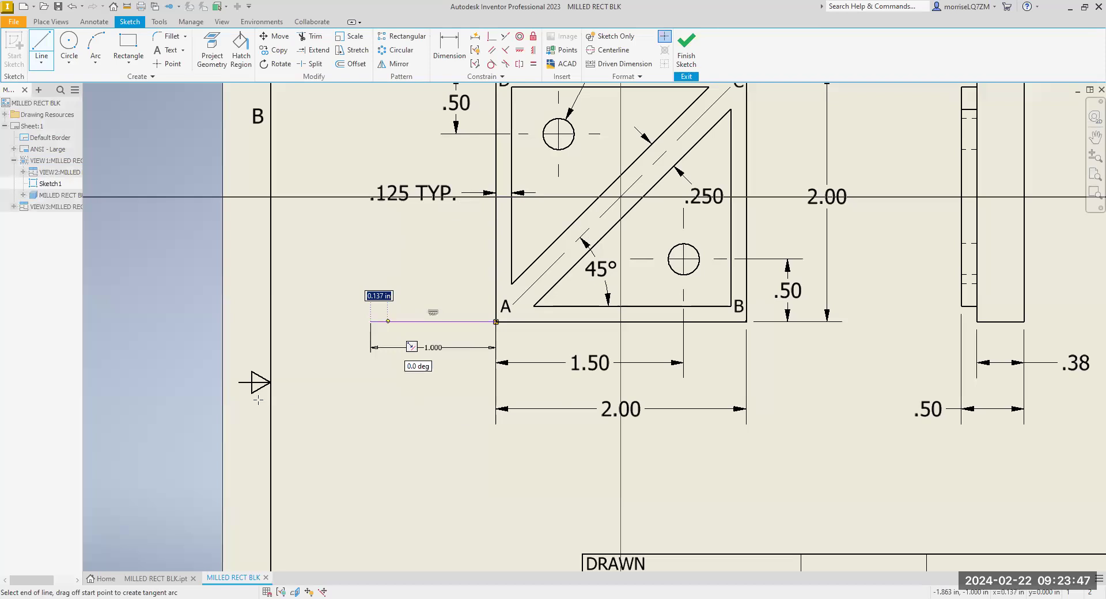
key(Escape)
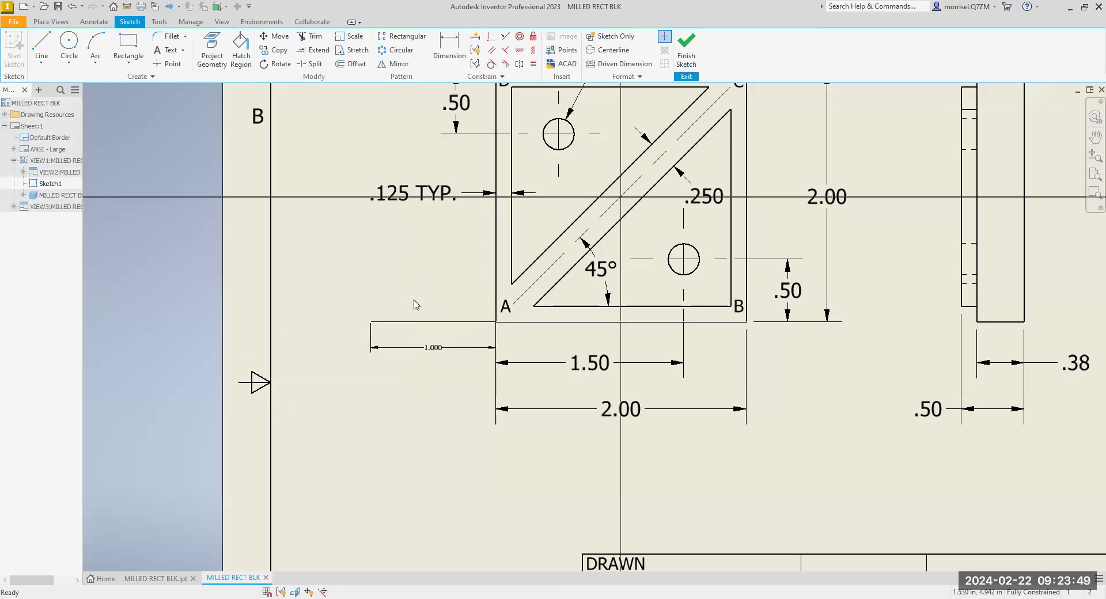
scroll(415, 306, up, 3)
scroll(418, 310, down, 3)
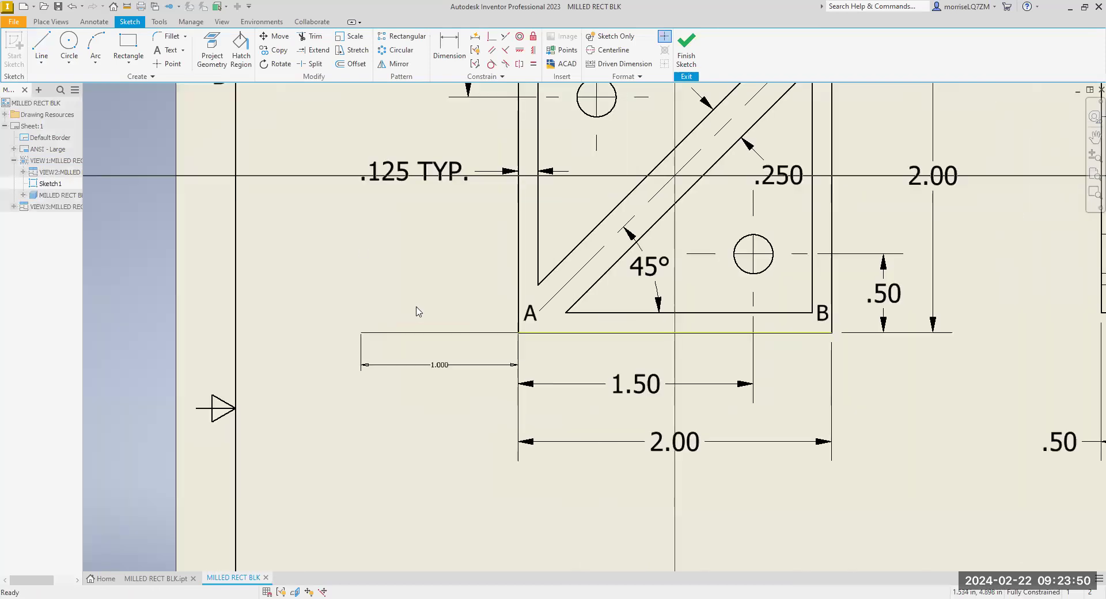
Step: Place a .250 diameter center-point circle on the line's left endpoint
click(69, 61)
click(79, 82)
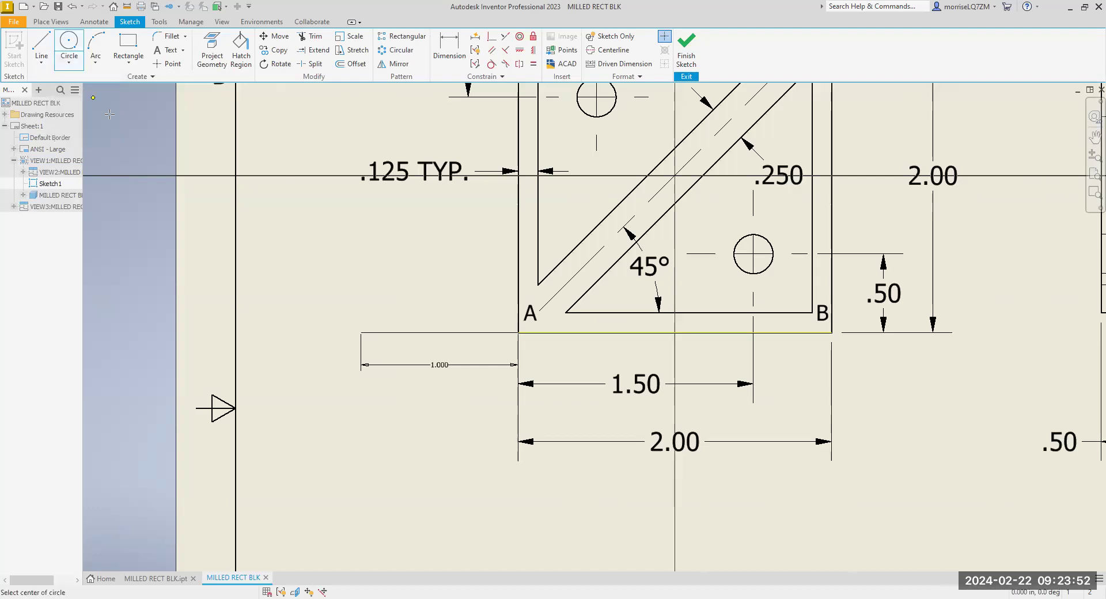
click(362, 332)
text(.250)
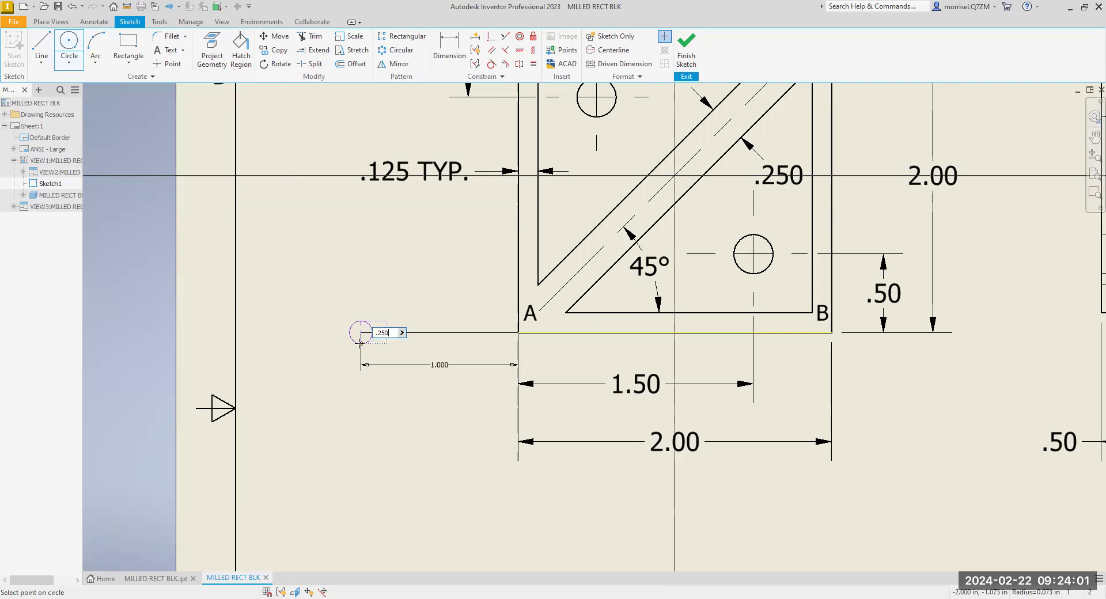
right_click(369, 269)
click(391, 262)
Step: Check the 1.000 line dimension and finish the sketch
scroll(455, 196, up, 1)
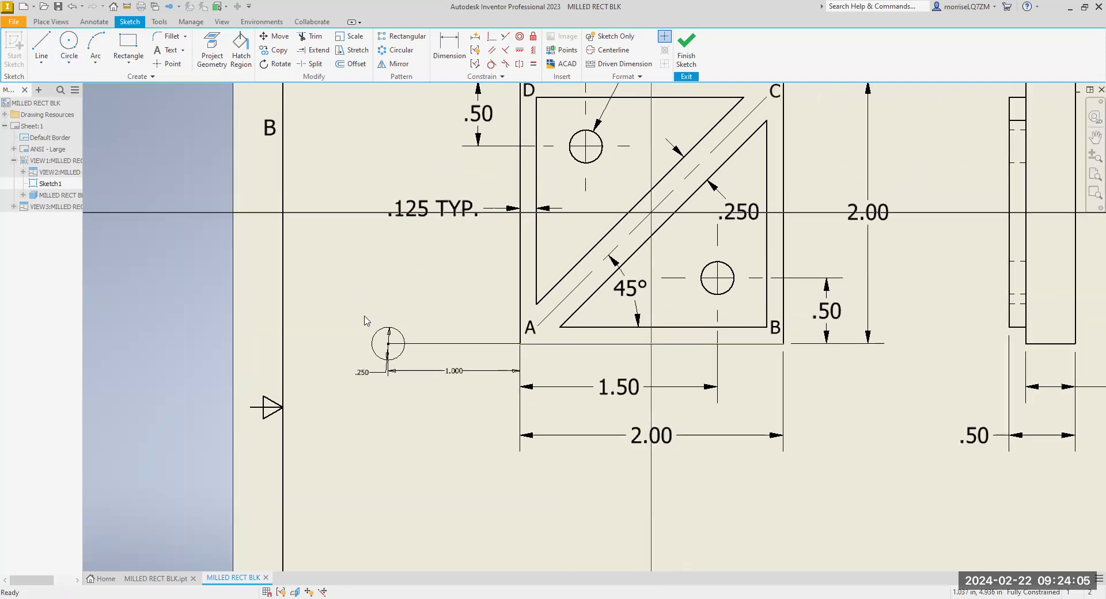
scroll(369, 341, down, 3)
middle_drag(368, 341, 376, 302)
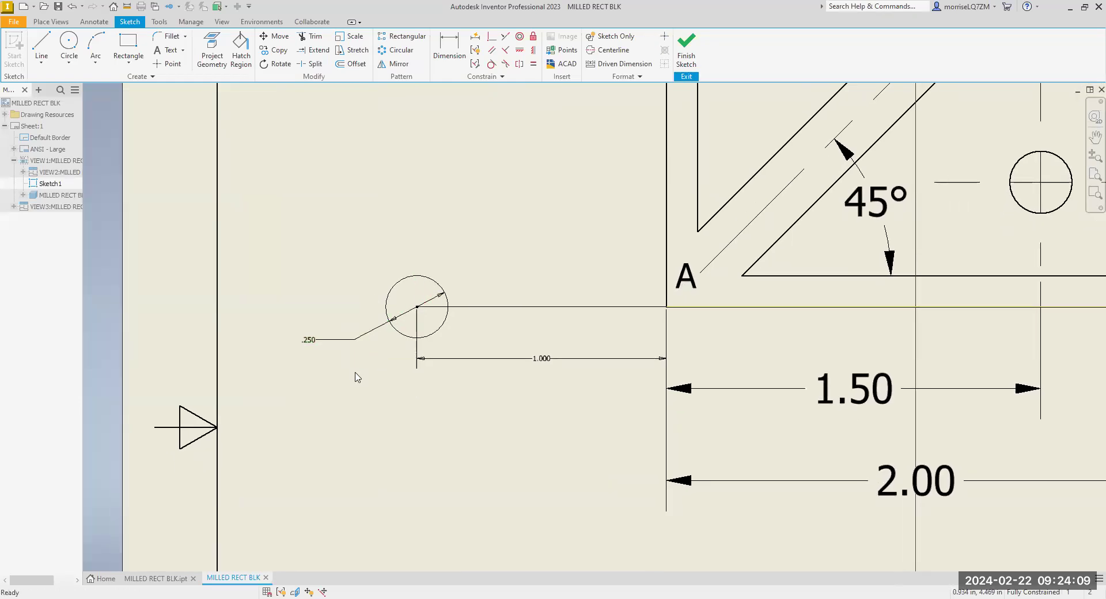
scroll(353, 378, up, 3)
middle_drag(353, 411, 349, 303)
scroll(363, 329, up, 3)
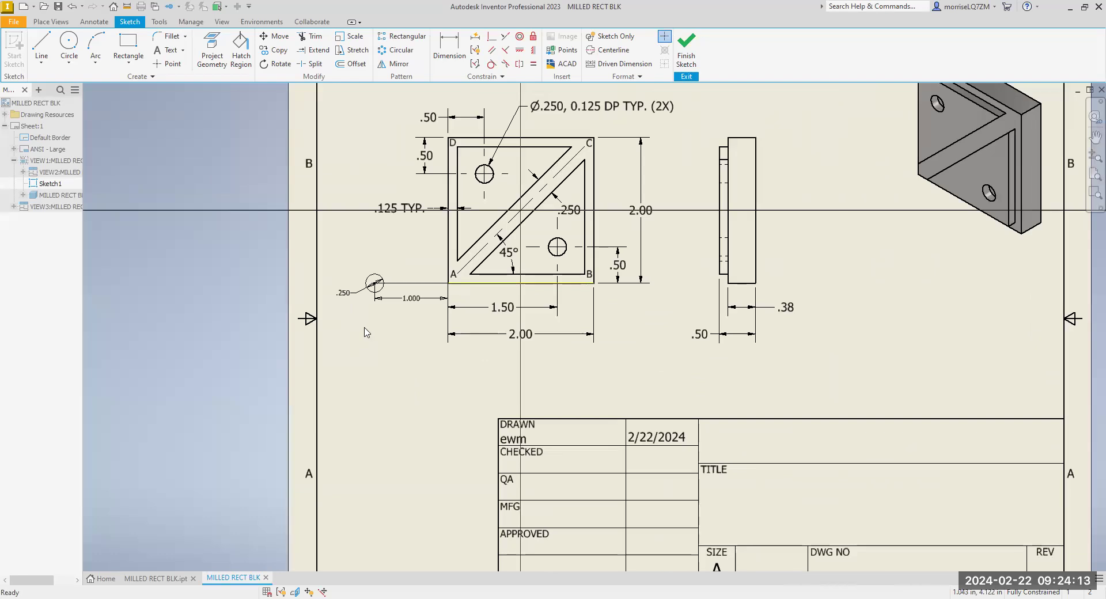
double_click(412, 304)
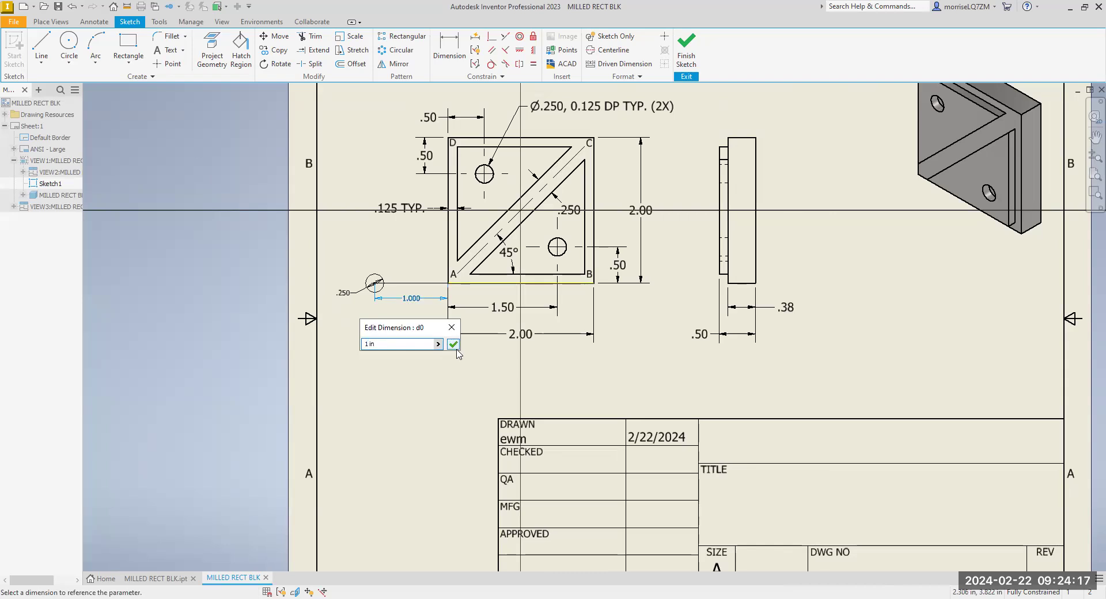
key(Return)
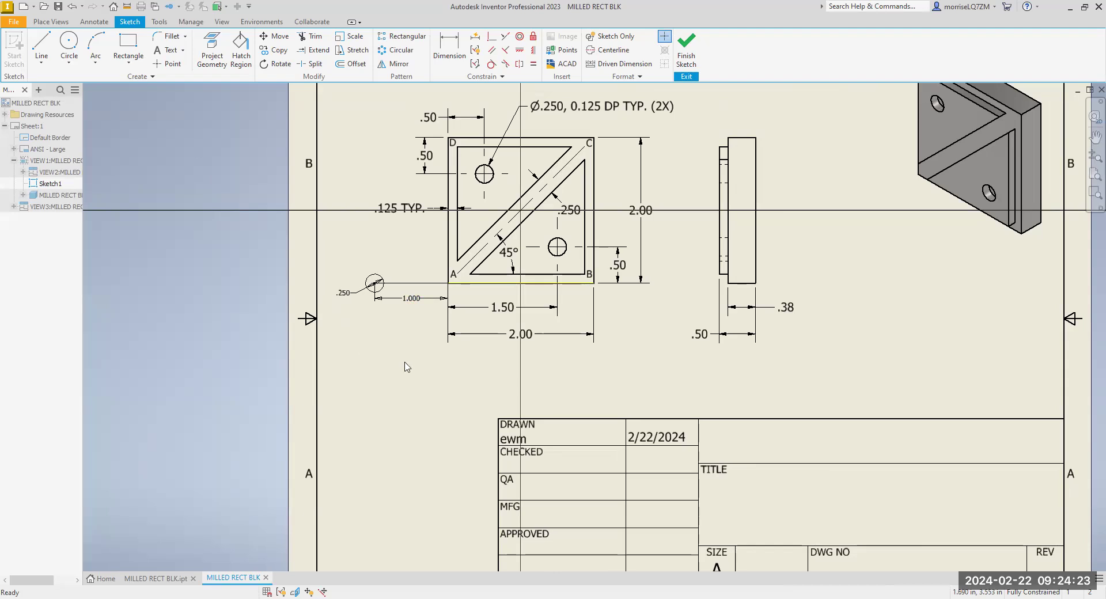
click(686, 47)
scroll(635, 127, down, 4)
scroll(352, 289, up, 2)
scroll(357, 290, up, 2)
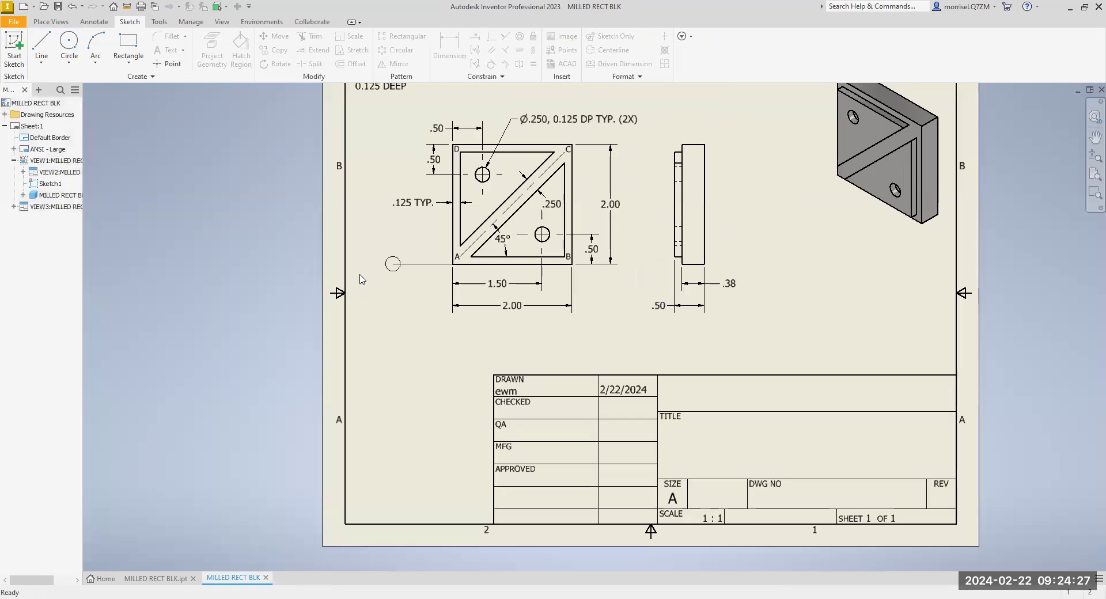
Step: Start a Leader Text note on the .250 circle, cancel it, and restart Leader Text
click(94, 21)
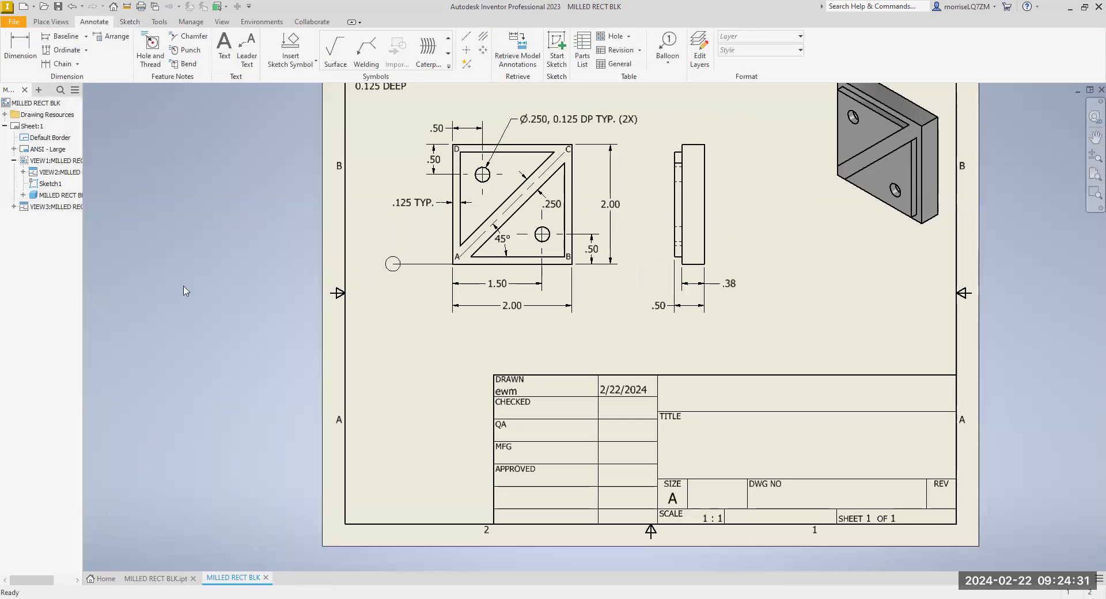
click(246, 50)
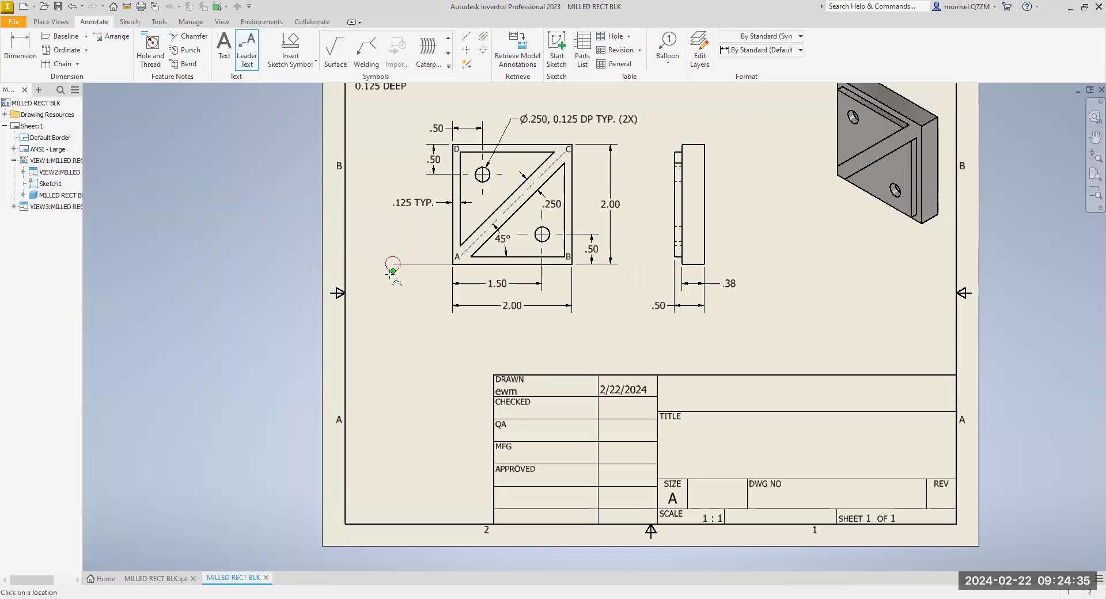
click(393, 264)
key(Escape)
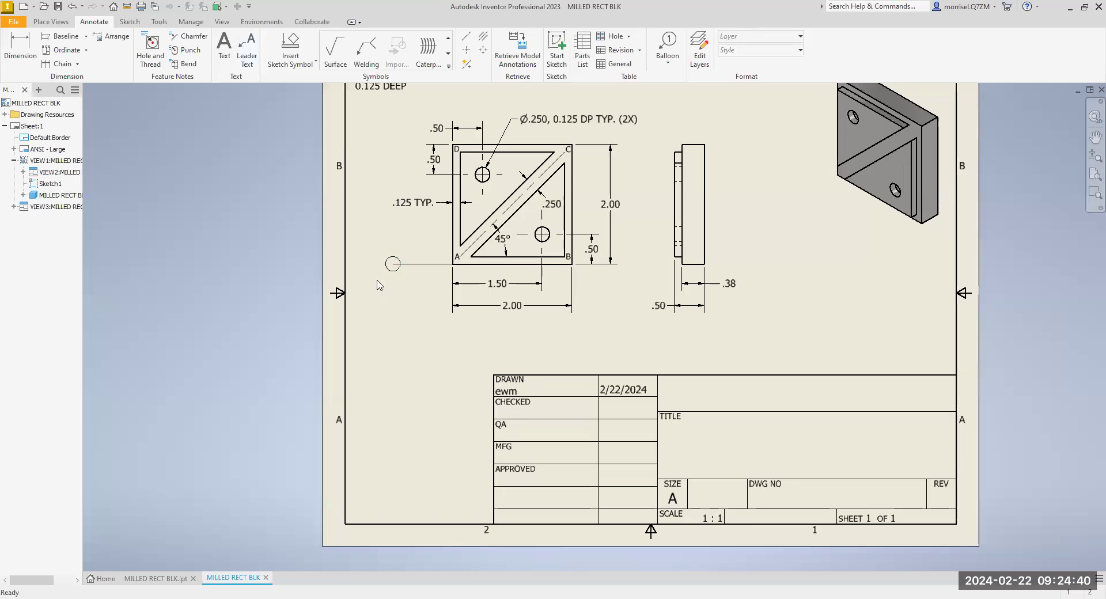
click(250, 64)
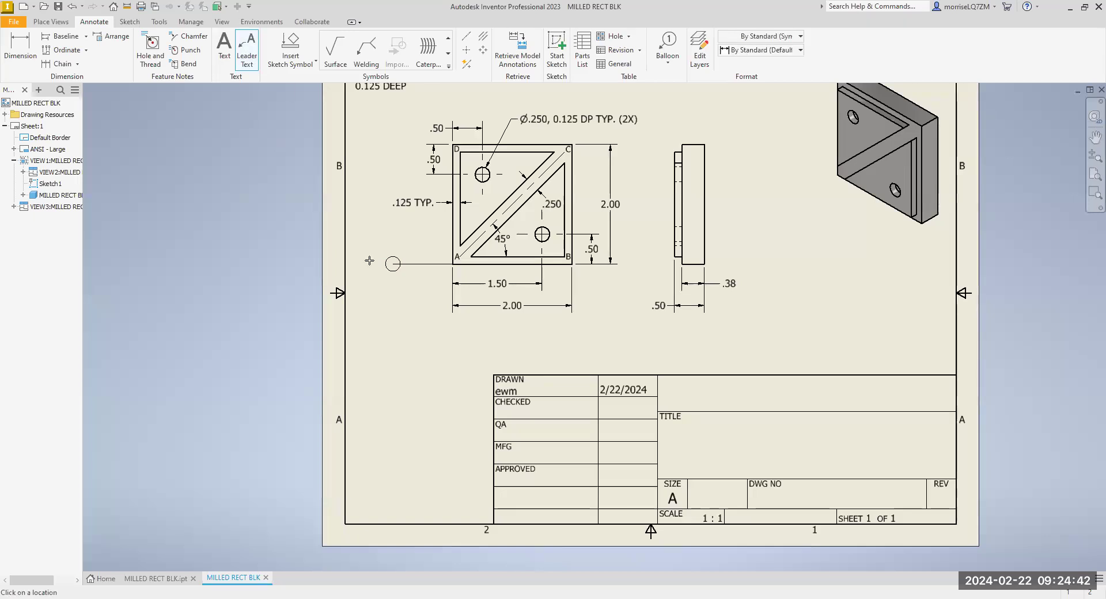
Step: Add a leader note reading START on the circle, then nudge the front view slightly right
click(385, 285)
key(Return)
text(X))
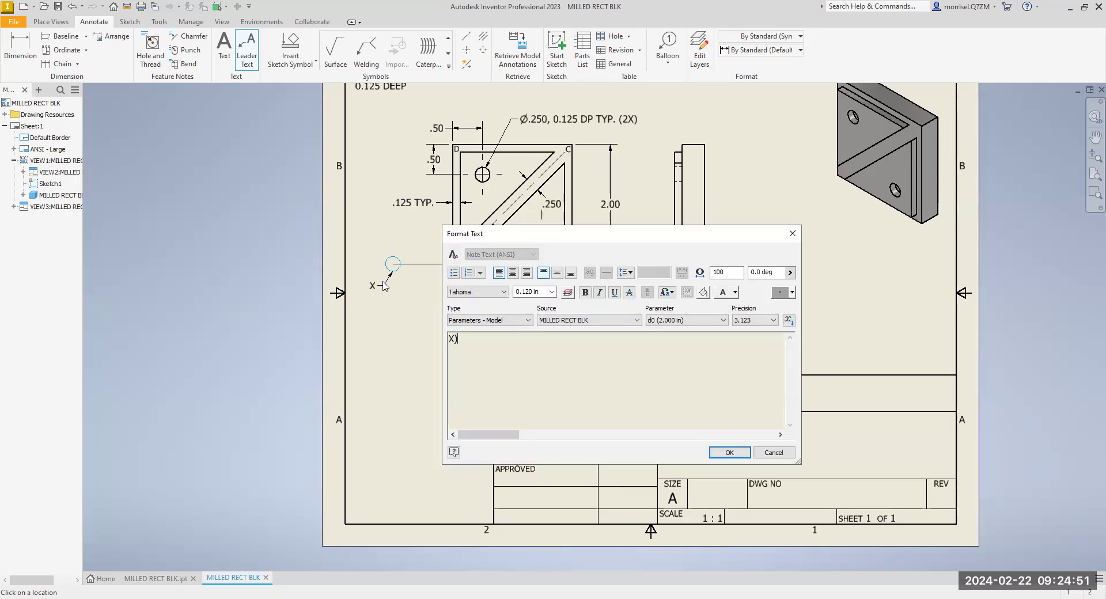
text(0)
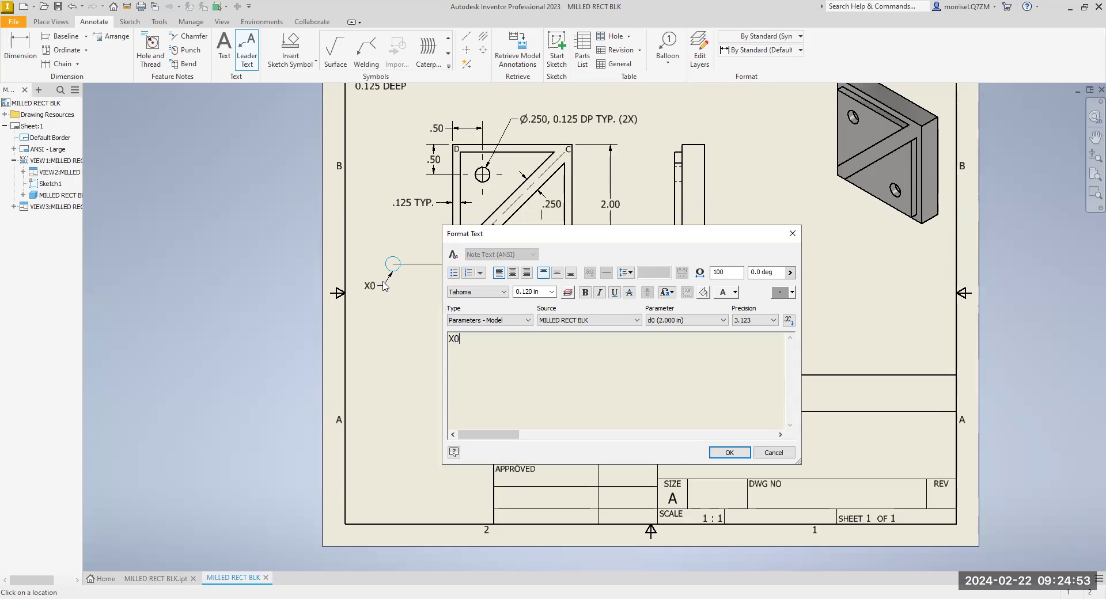
text(Y0)
key(BackSpace)
text(START)
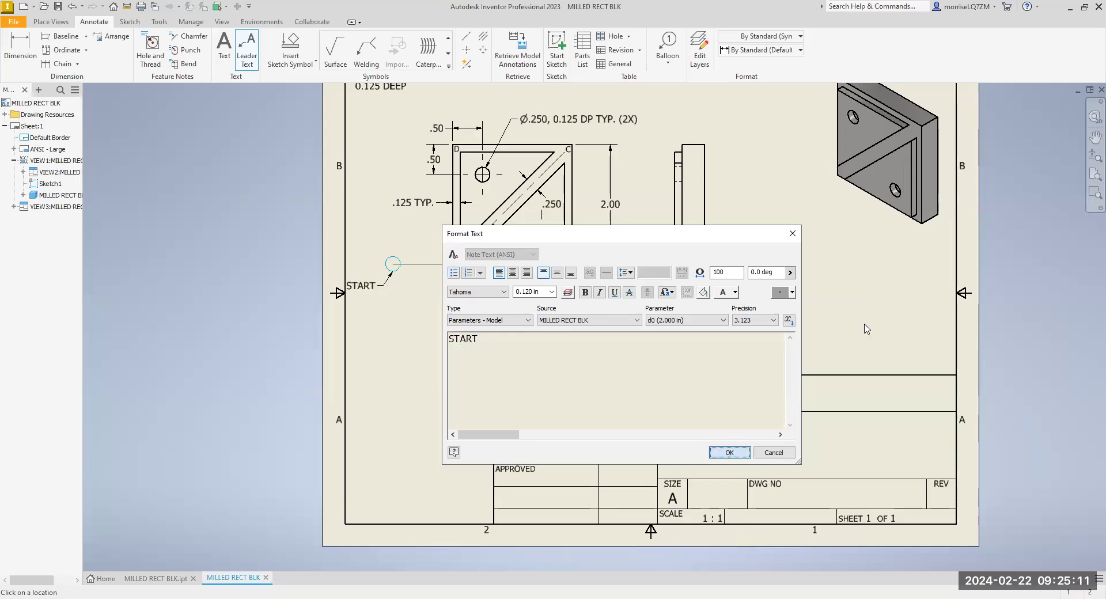
right_click(818, 318)
click(755, 318)
drag(589, 143, 605, 145)
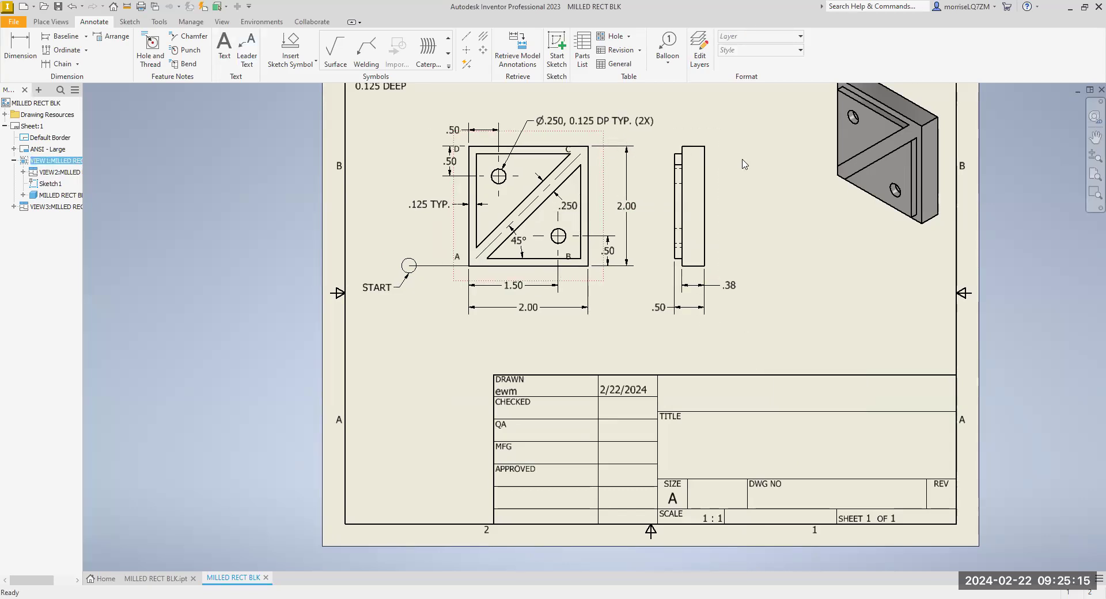
Step: Shift the side view right and move label A onto the square's bottom-left corner
drag(723, 158, 743, 159)
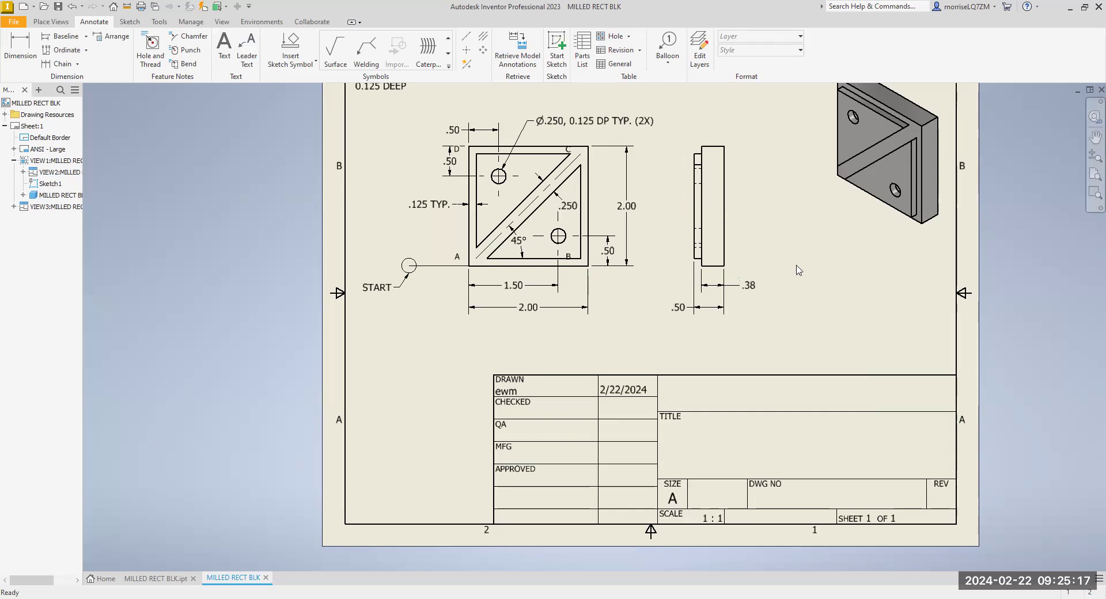
scroll(617, 323, up, 4)
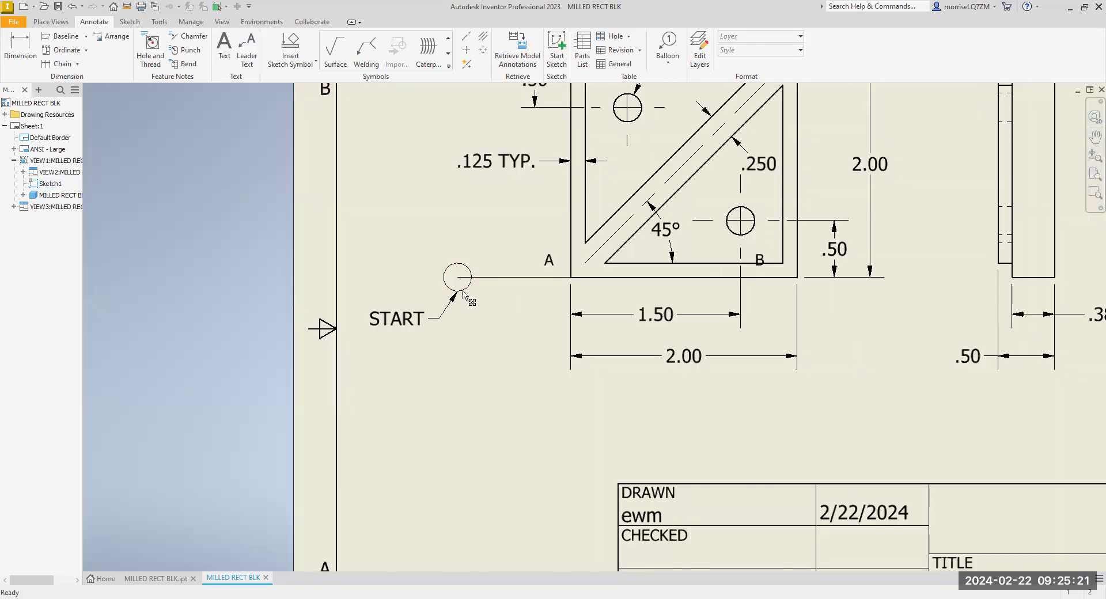
scroll(647, 396, down, 3)
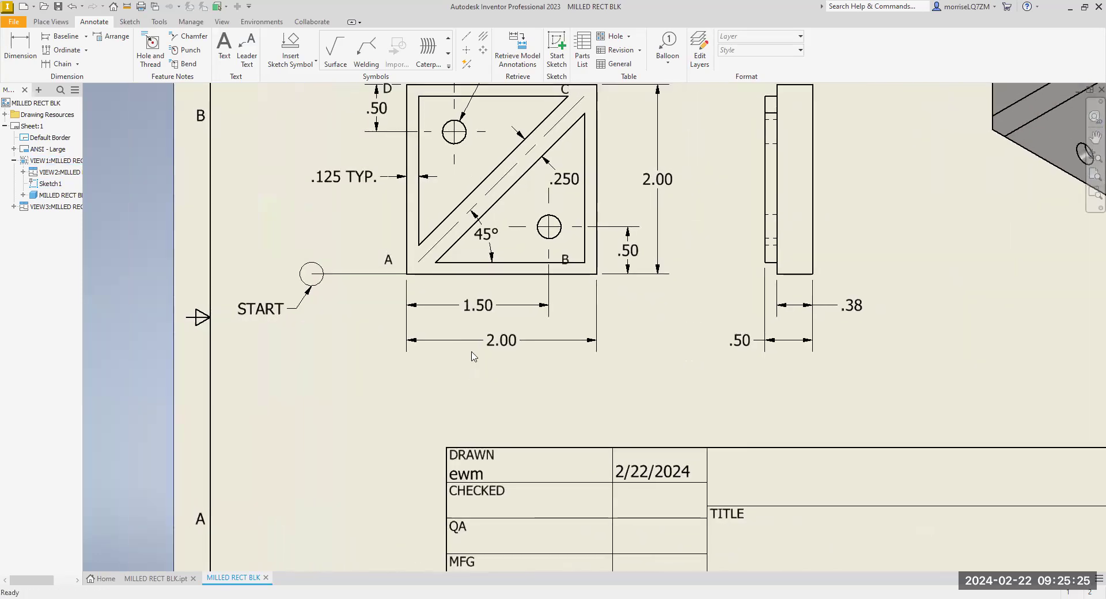
middle_drag(469, 241, 488, 295)
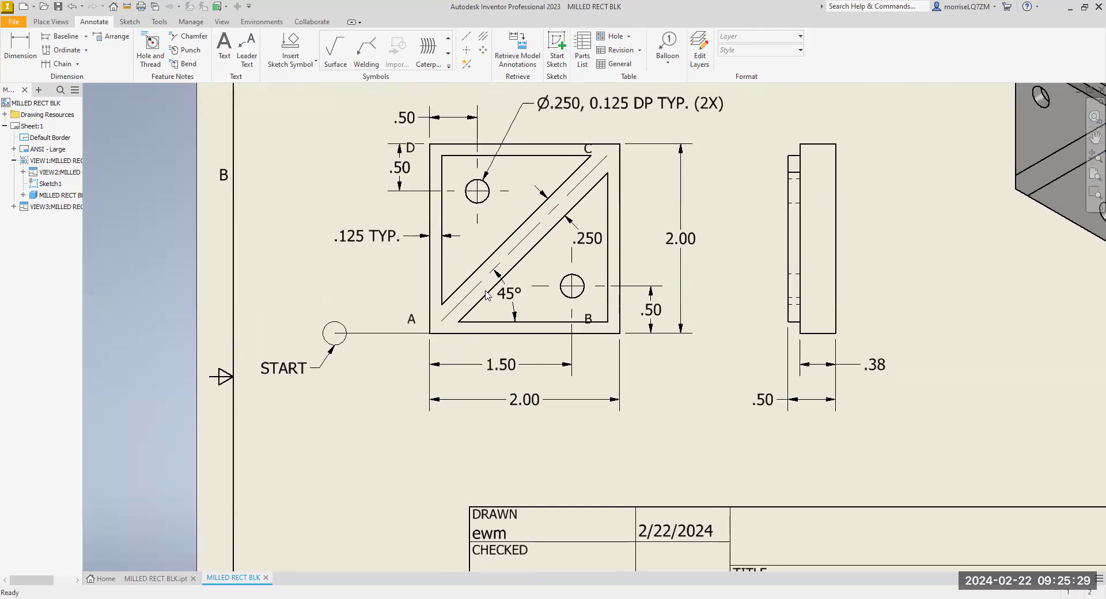
click(410, 318)
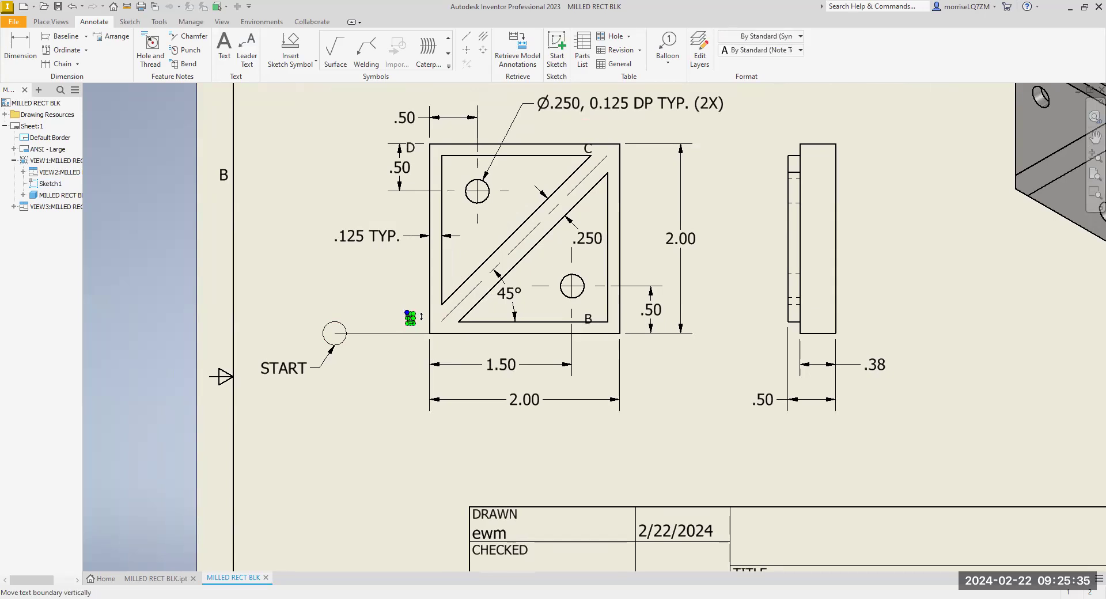
drag(431, 321, 431, 321)
click(421, 308)
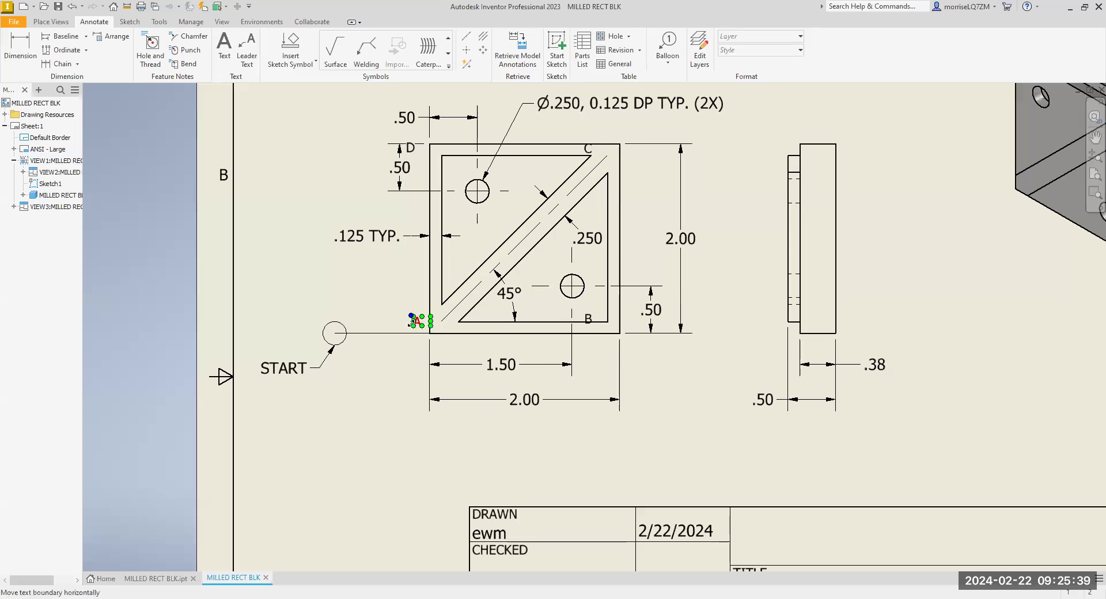
scroll(417, 321, up, 5)
drag(414, 325, 483, 328)
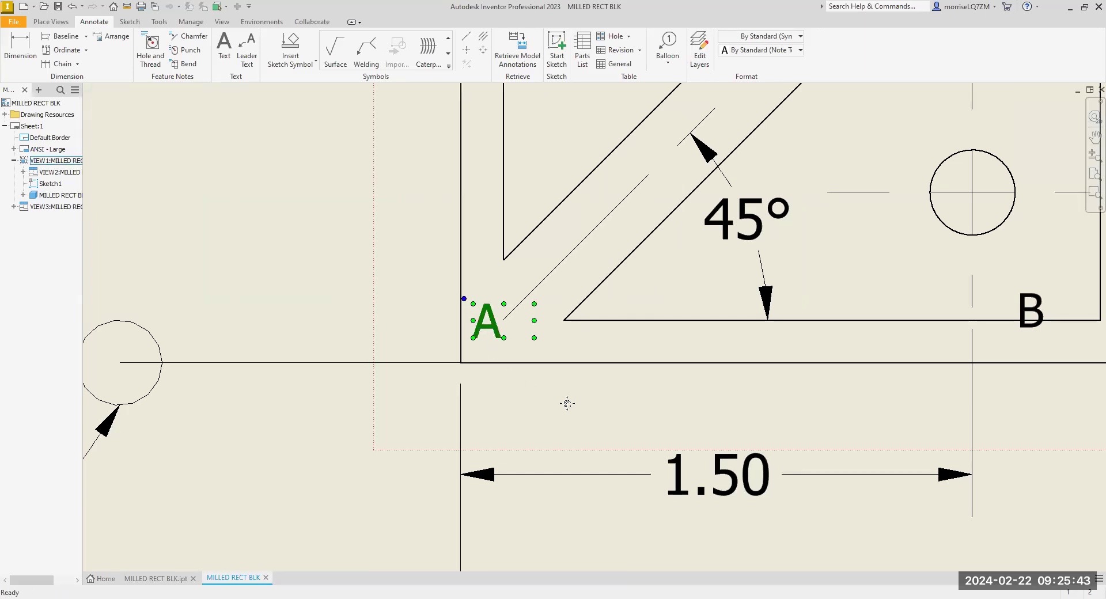
scroll(519, 378, down, 2)
Step: Move labels B, C and D to the bottom-right, top-right and top-left corners
drag(752, 285, 830, 301)
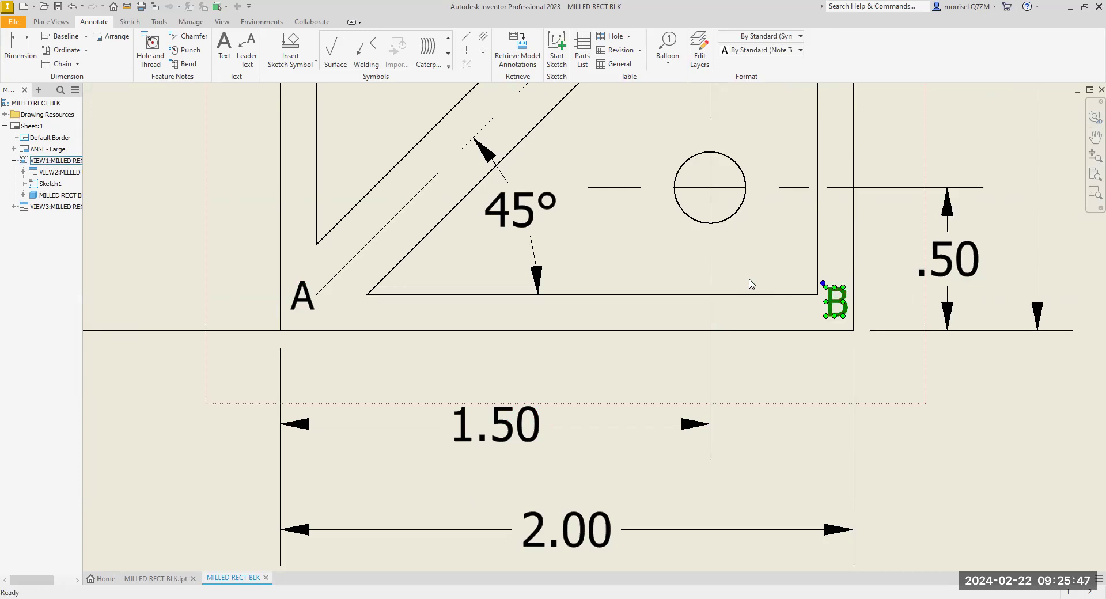
click(295, 299)
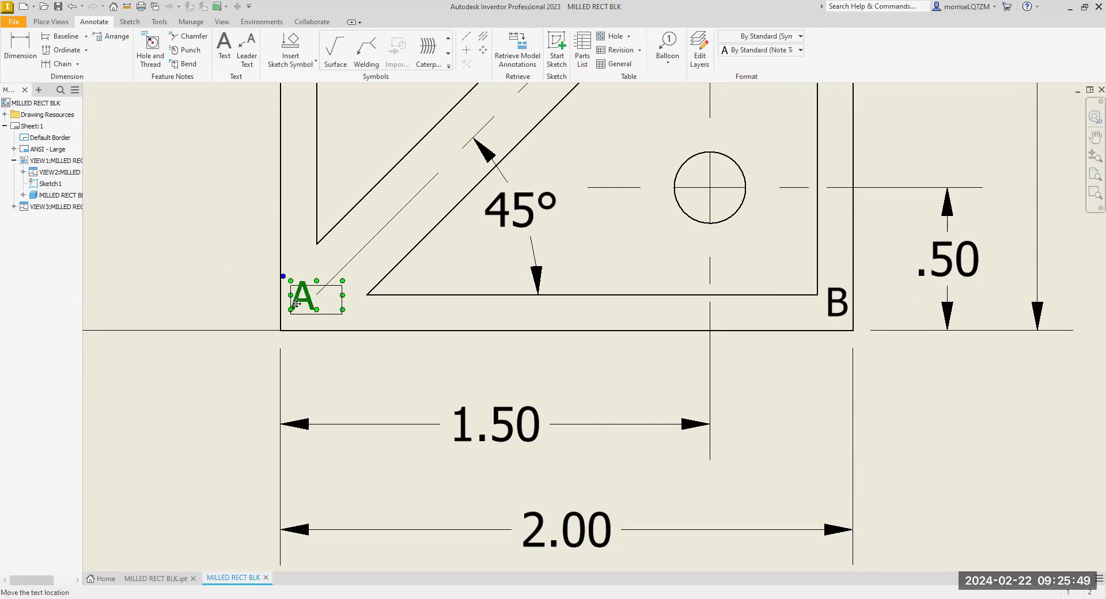
scroll(411, 306, up, 4)
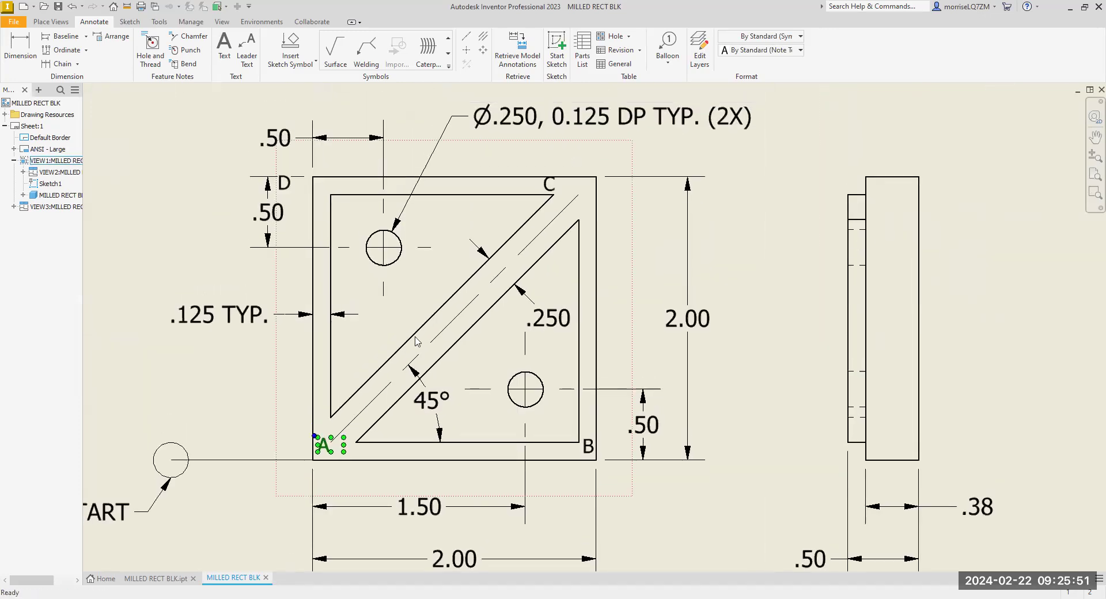
click(548, 184)
scroll(547, 182, down, 3)
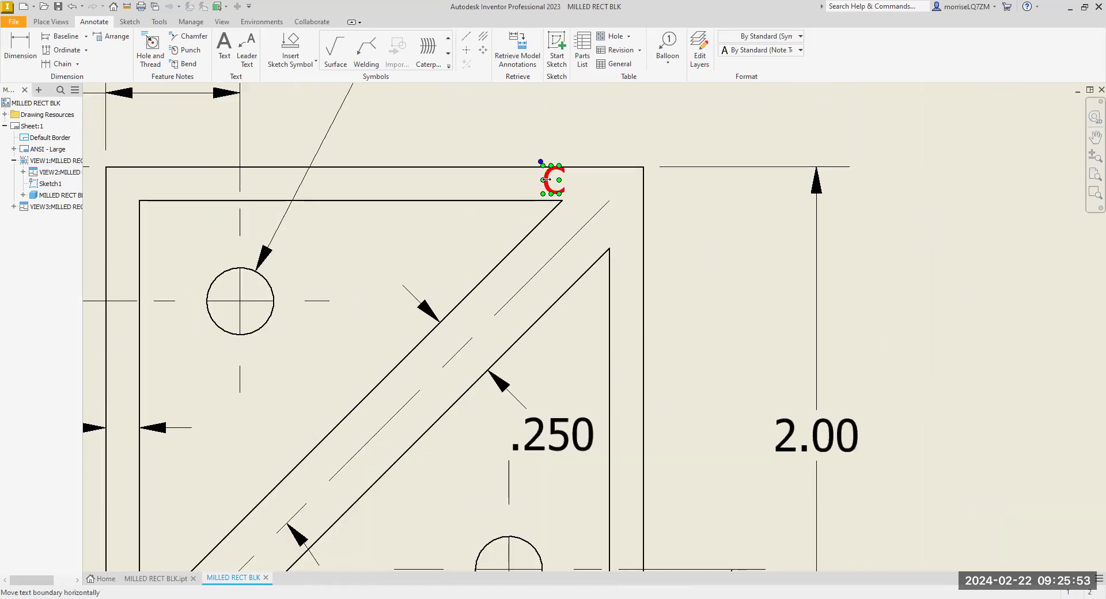
drag(554, 185, 625, 185)
scroll(512, 236, up, 1)
click(268, 199)
drag(266, 198, 332, 207)
scroll(382, 336, down, 5)
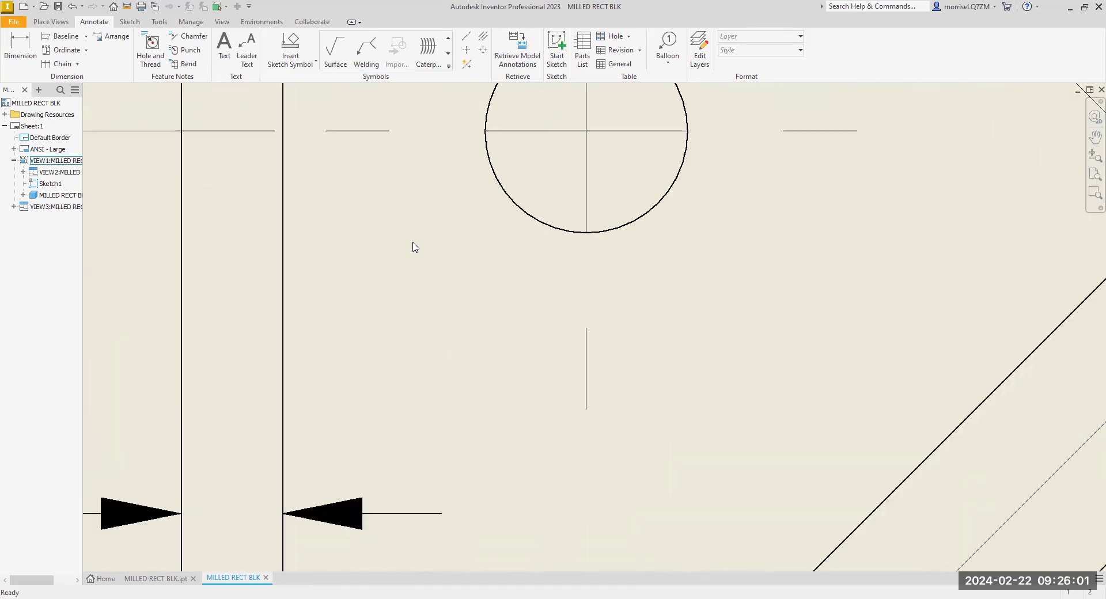
scroll(413, 247, up, 5)
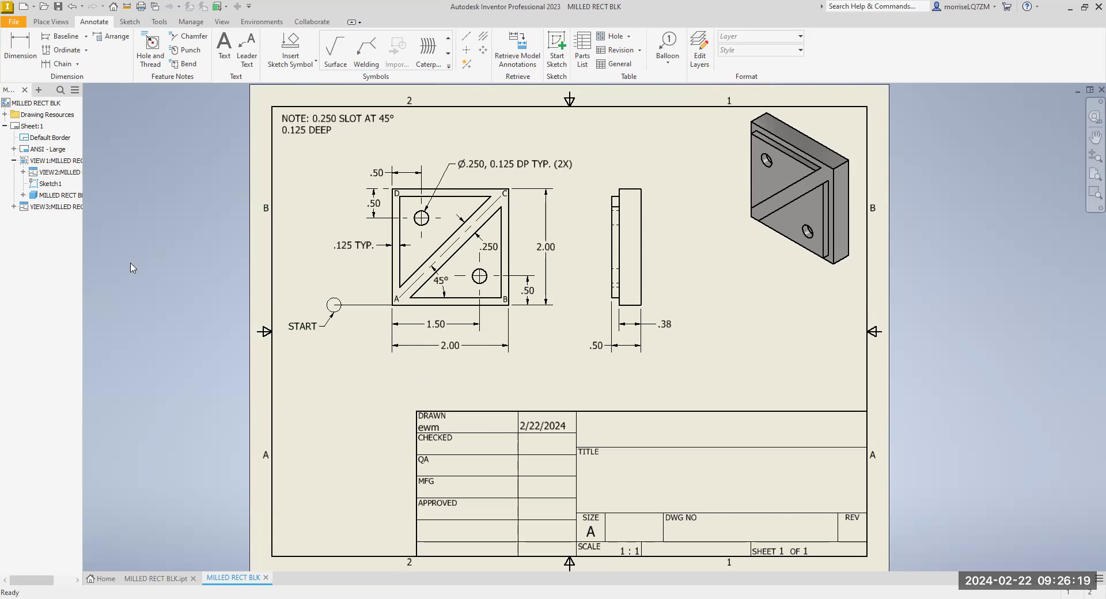
Step: Save the drawing as MILLED RECT BLK.idw
click(14, 22)
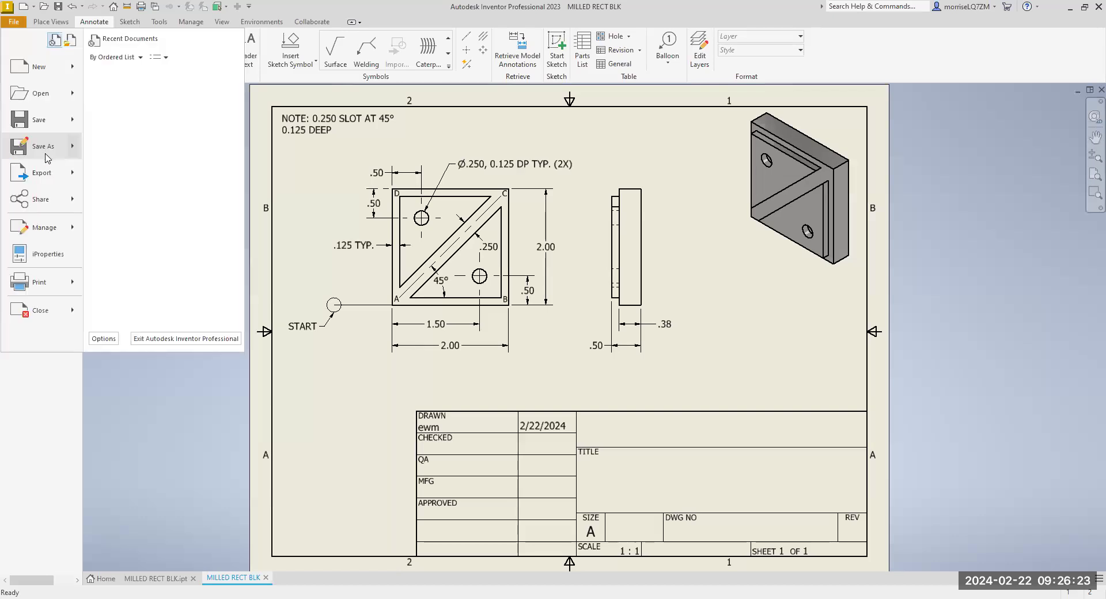
click(46, 153)
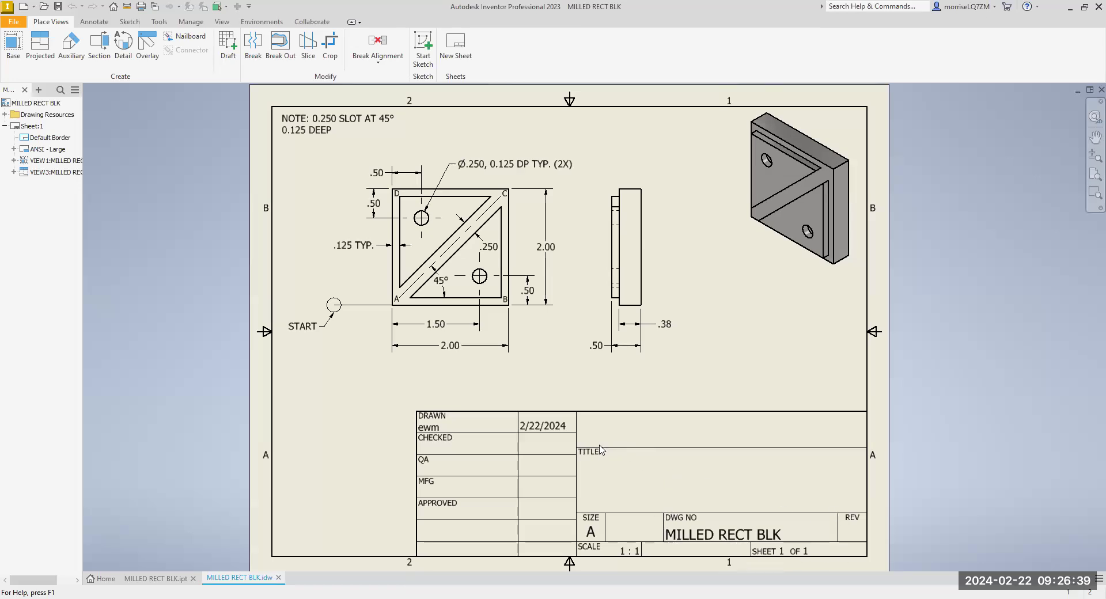
right_click(37, 107)
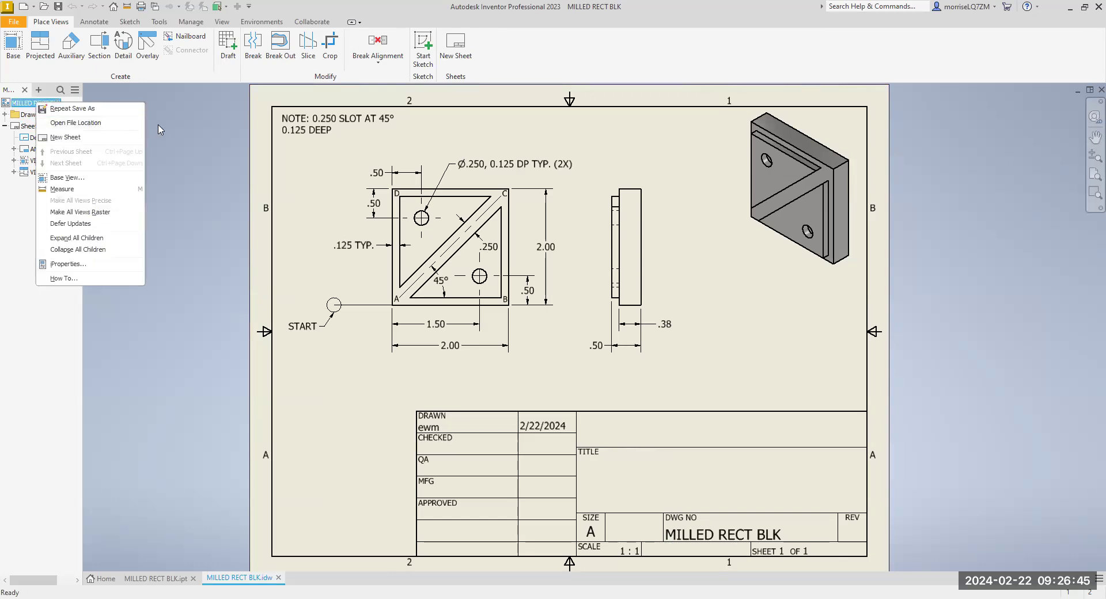
click(185, 154)
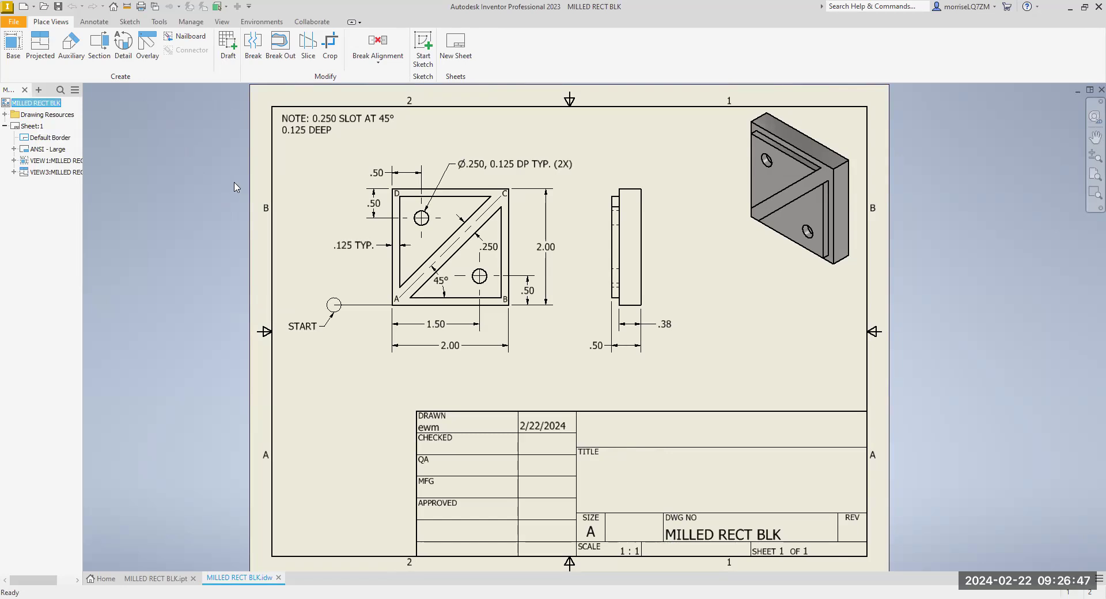
click(89, 23)
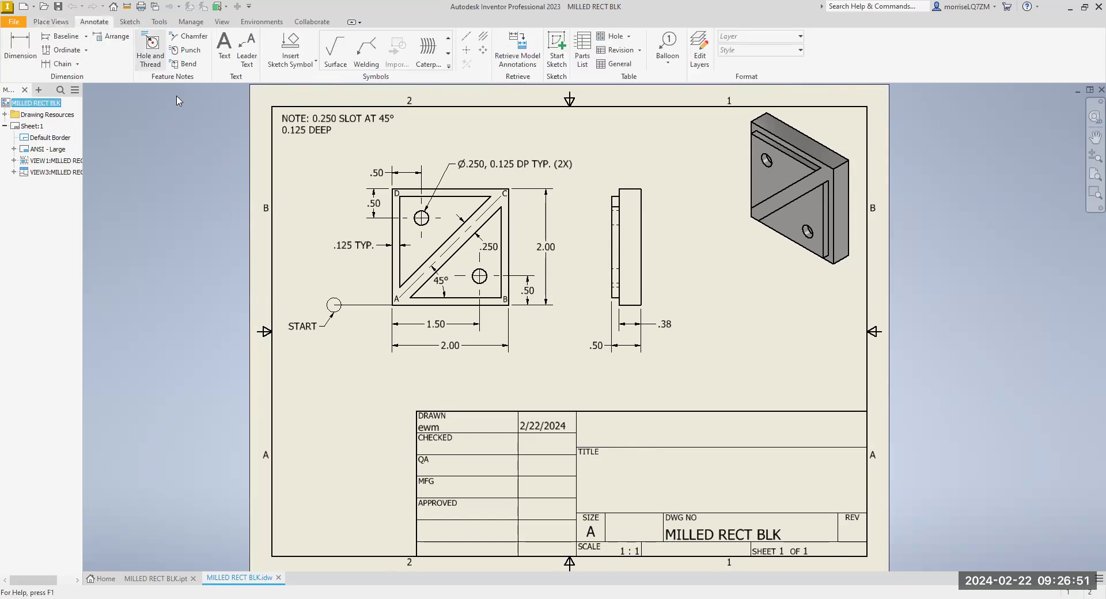
Step: Place a bold, underlined 'FRONT VIEW' text note below the front view and nudge it into position
click(227, 55)
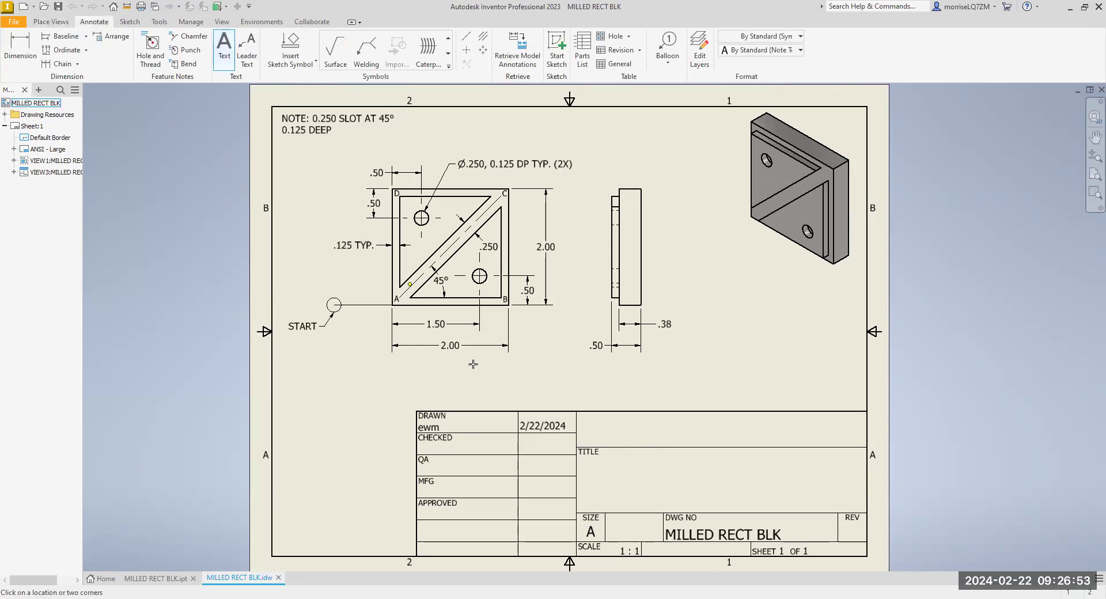
click(435, 374)
text(FRONT VIEW)
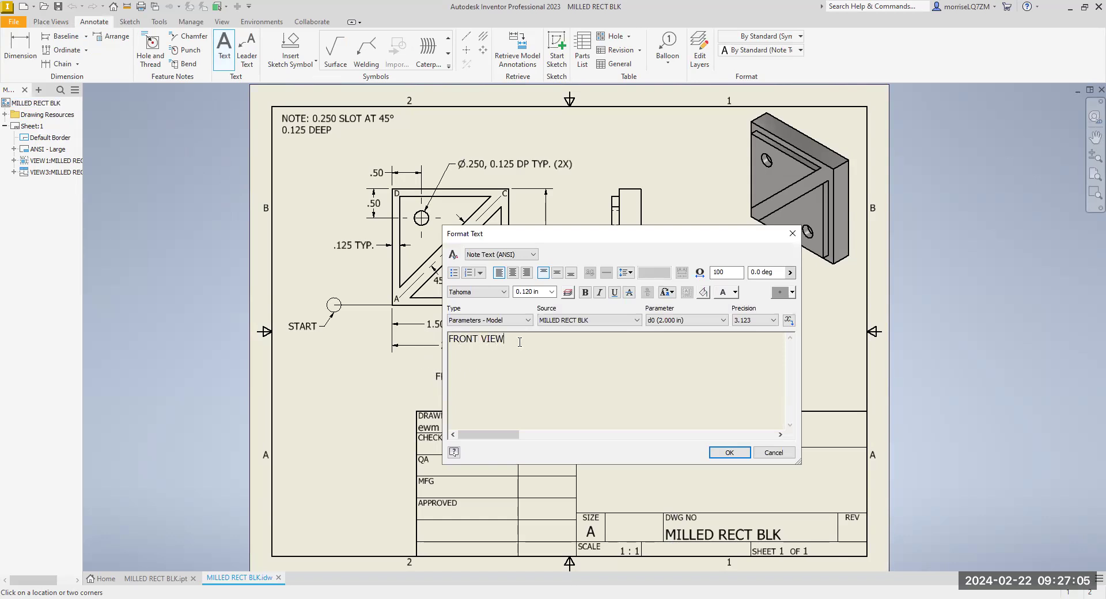
drag(510, 342, 450, 349)
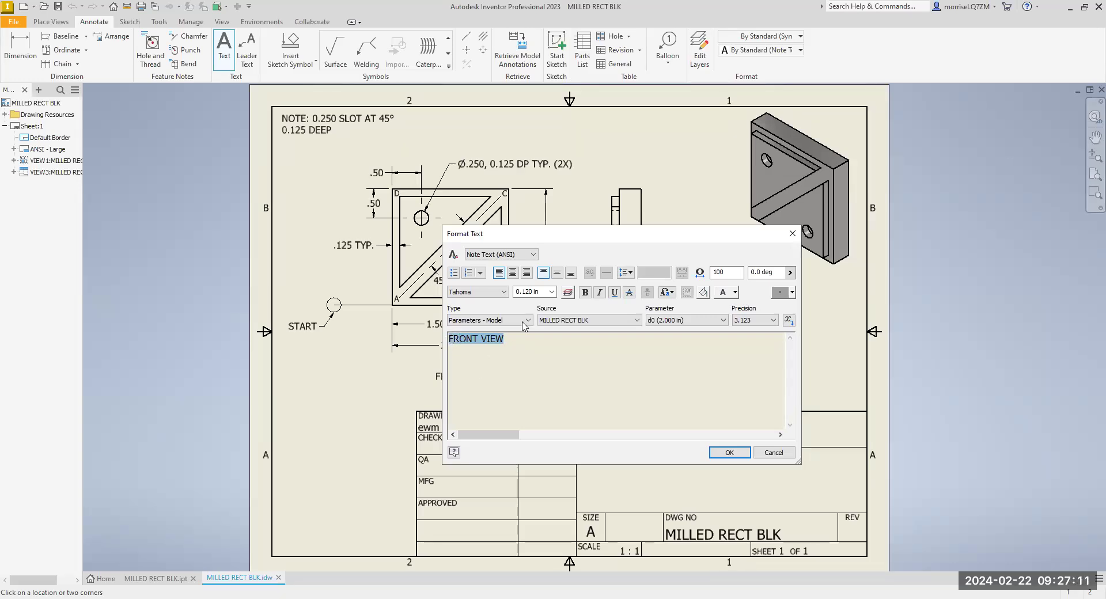
click(590, 295)
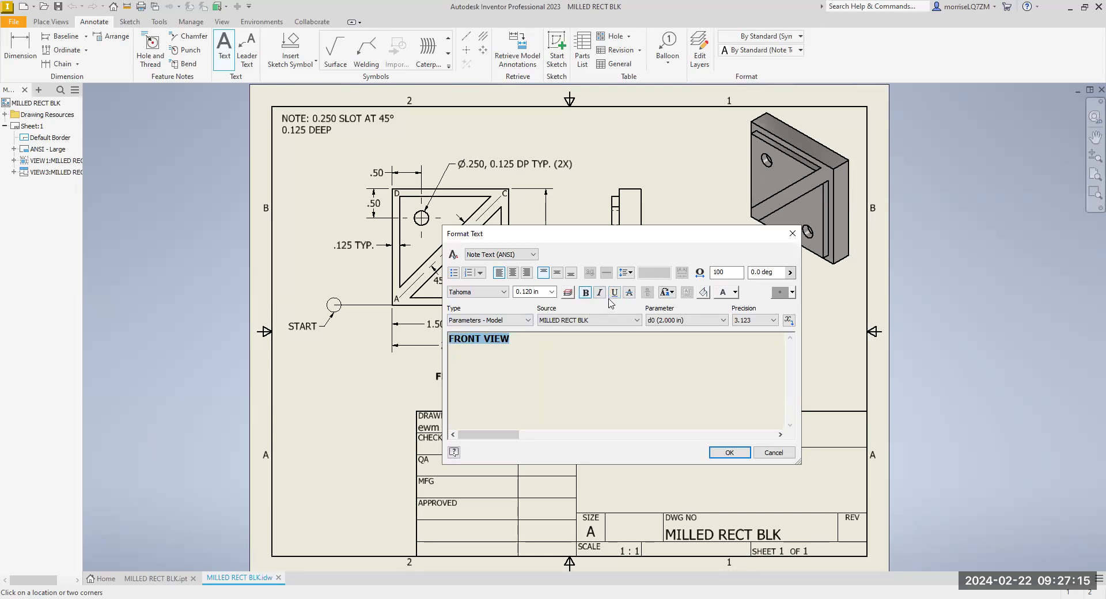
click(614, 294)
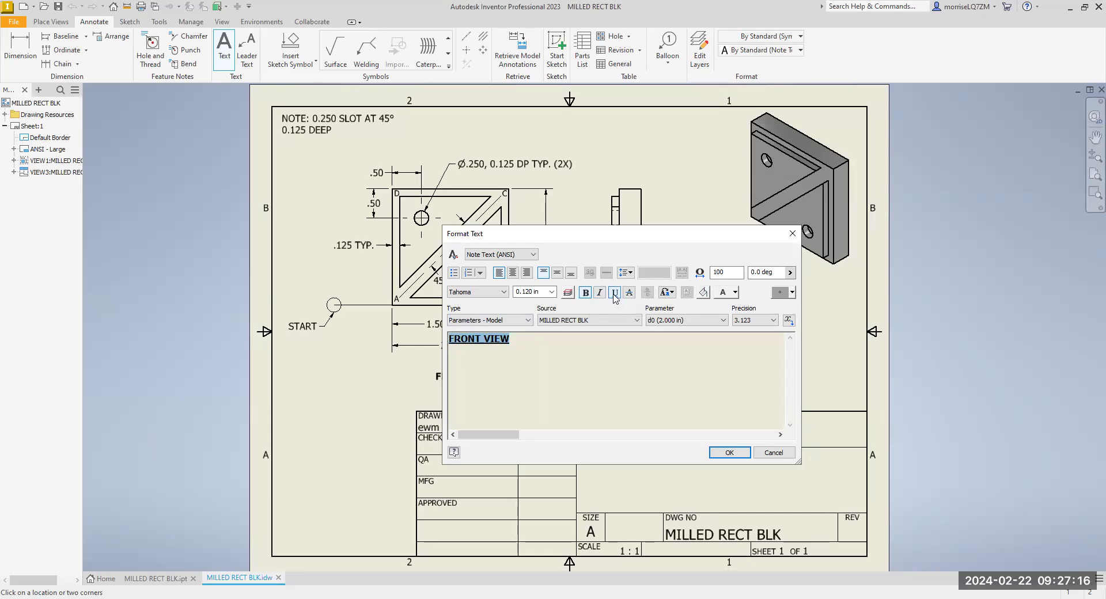
click(729, 452)
right_click(547, 377)
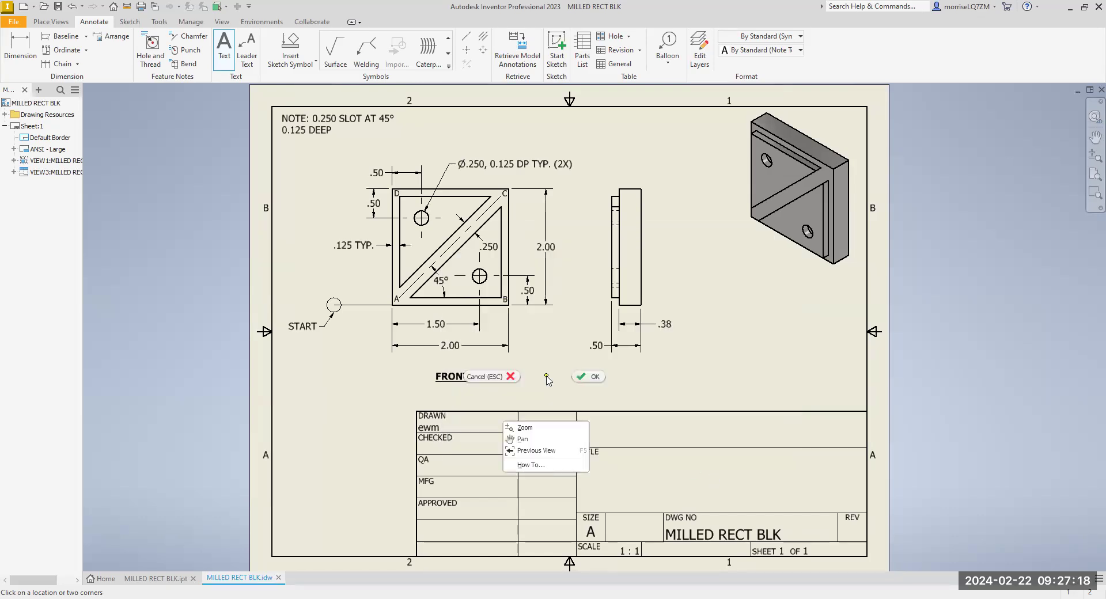
click(589, 377)
drag(461, 376, 444, 371)
click(524, 393)
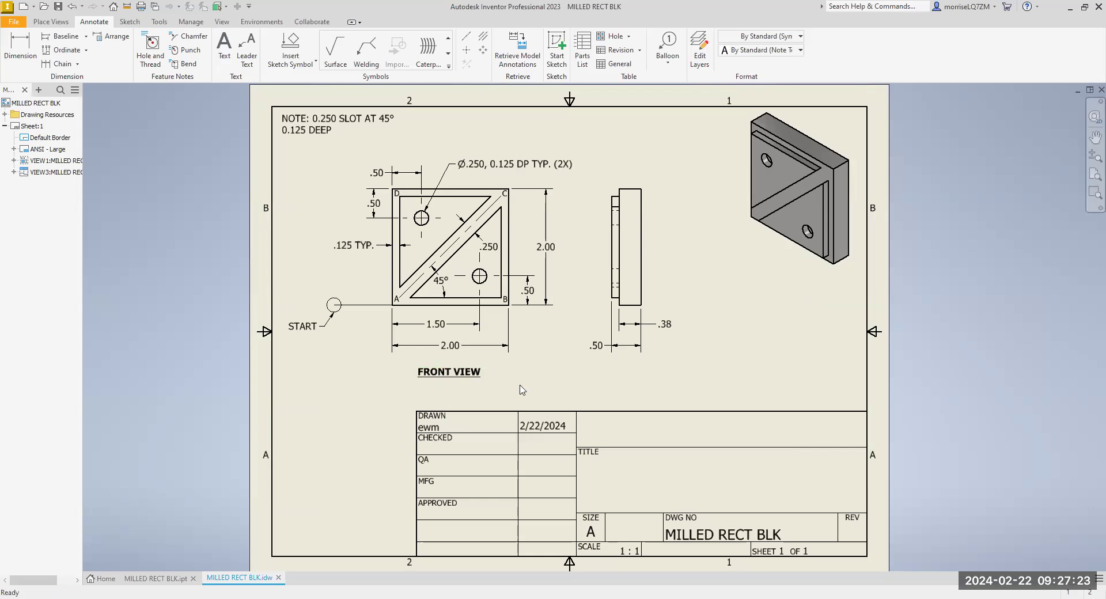
Step: Copy the FRONT VIEW caption and paste copies below the side and isometric views
right_click(453, 376)
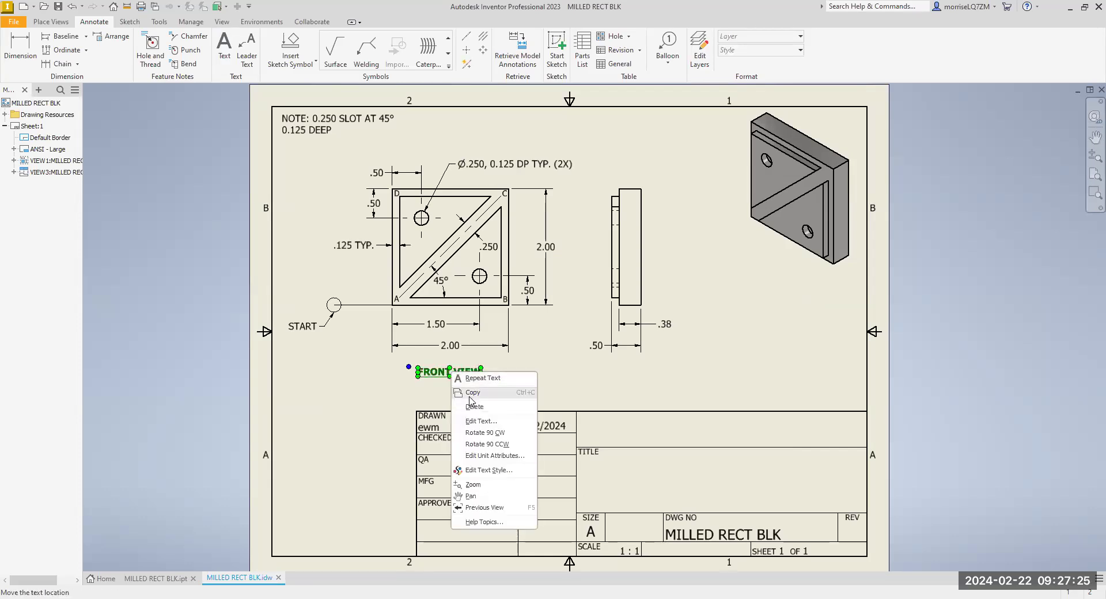
click(470, 394)
right_click(592, 388)
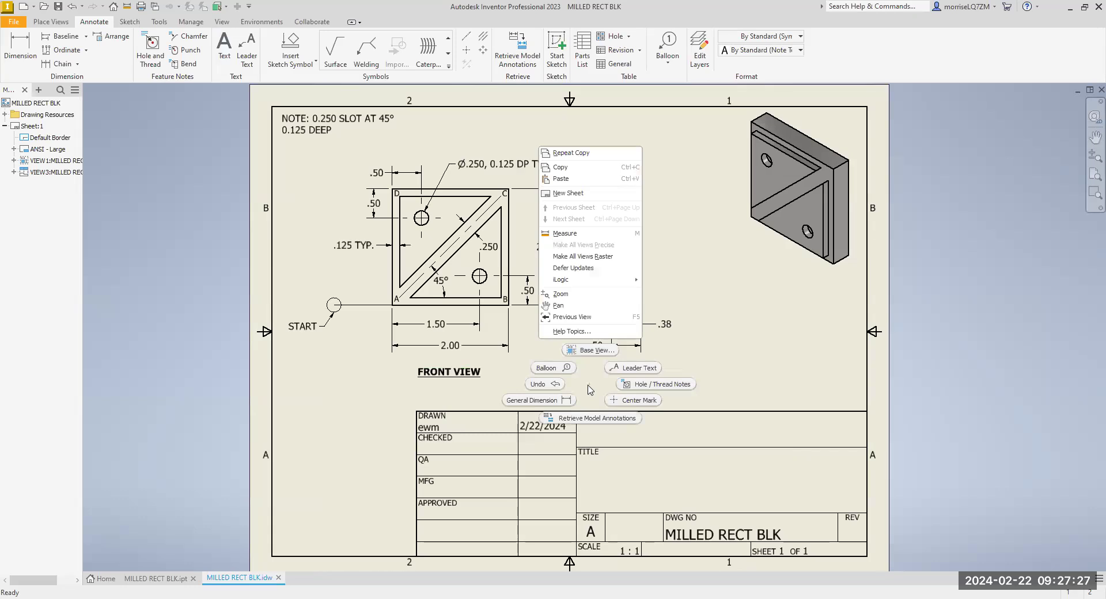
click(562, 178)
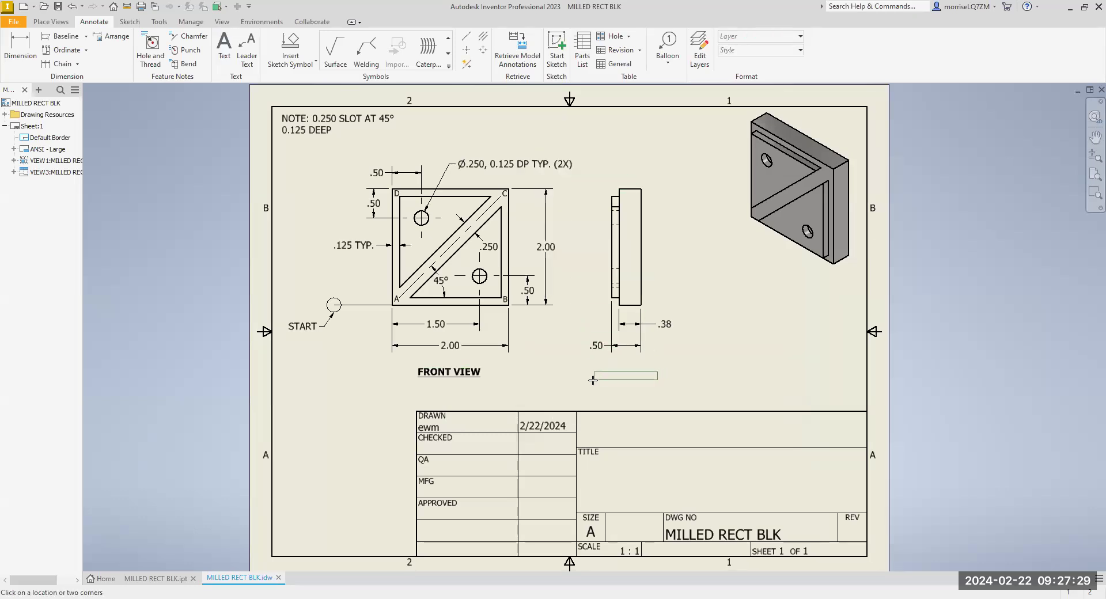
click(595, 377)
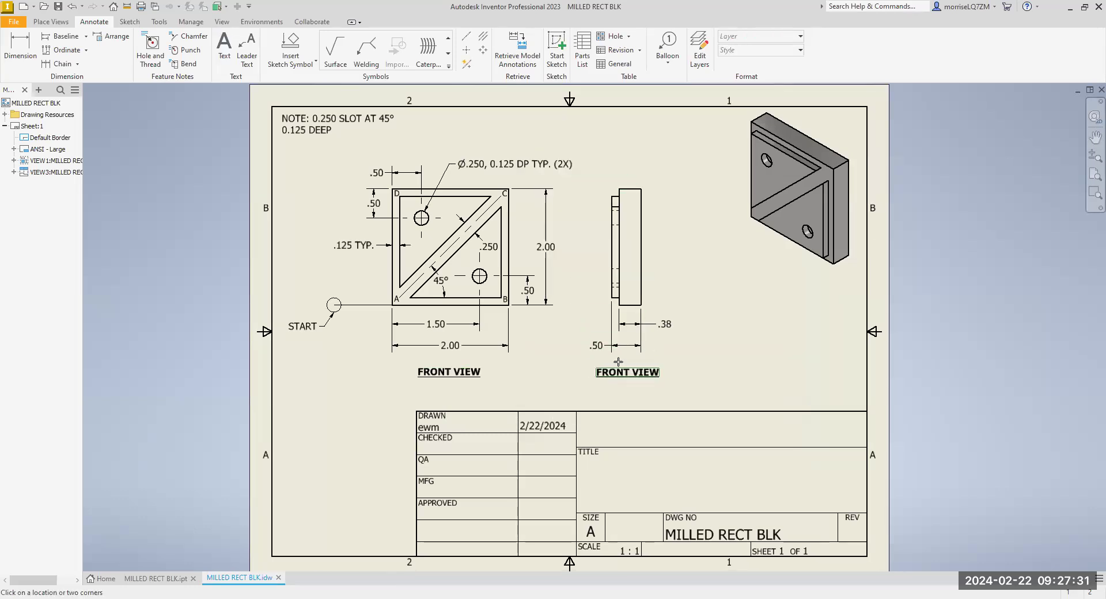
click(763, 257)
key(Escape)
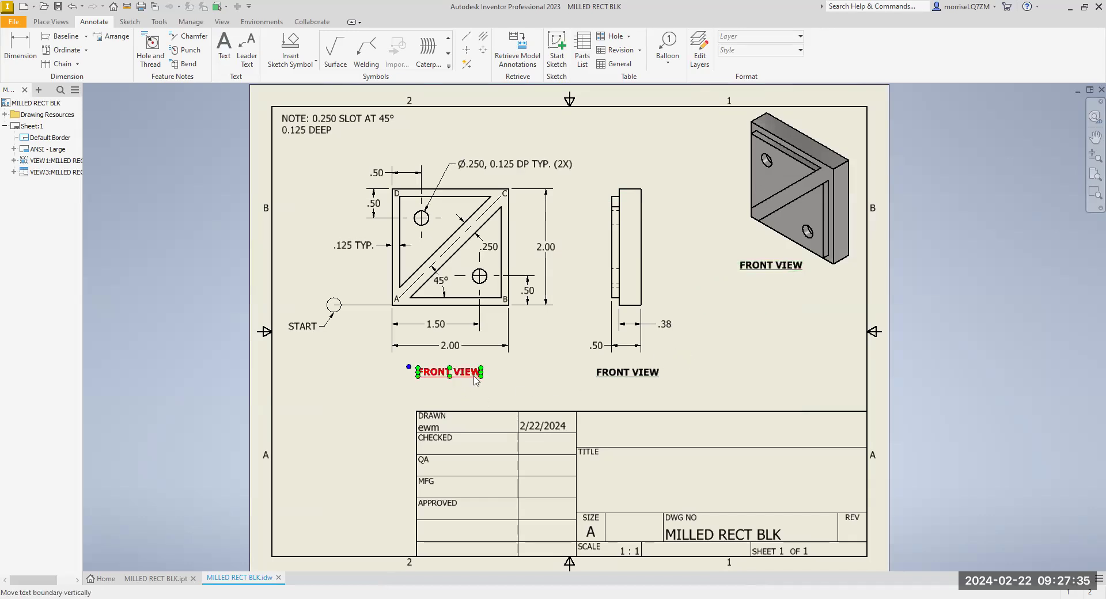
Step: Edit the pasted captions to read RS VIEW and ISO VIEW
click(629, 372)
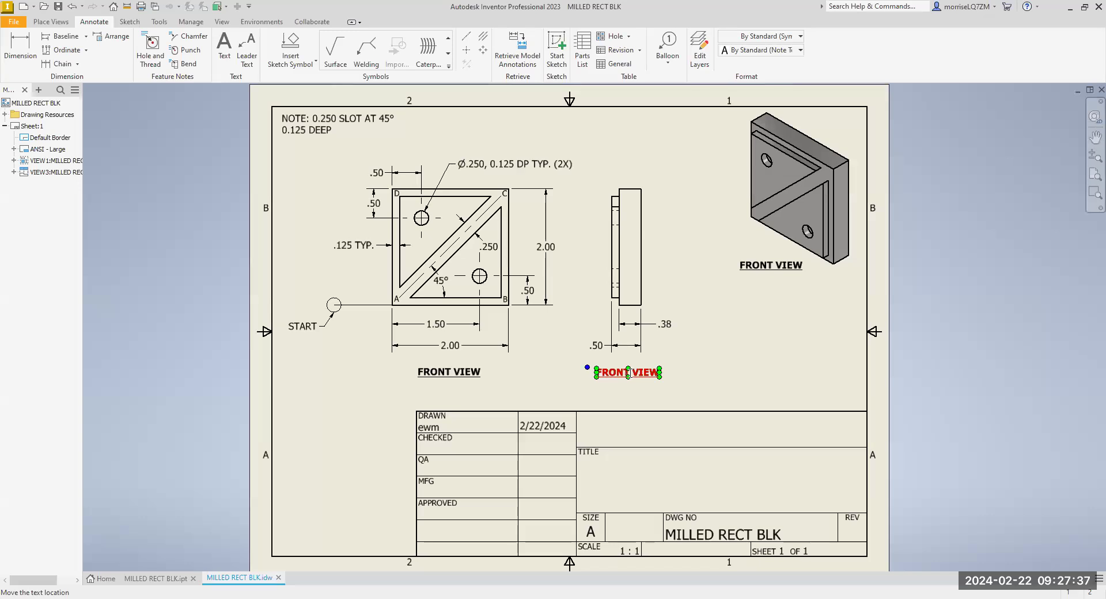
key(BackSpace)
key(BackSpace)
key(BackSpace)
key(BackSpace)
key(BackSpace)
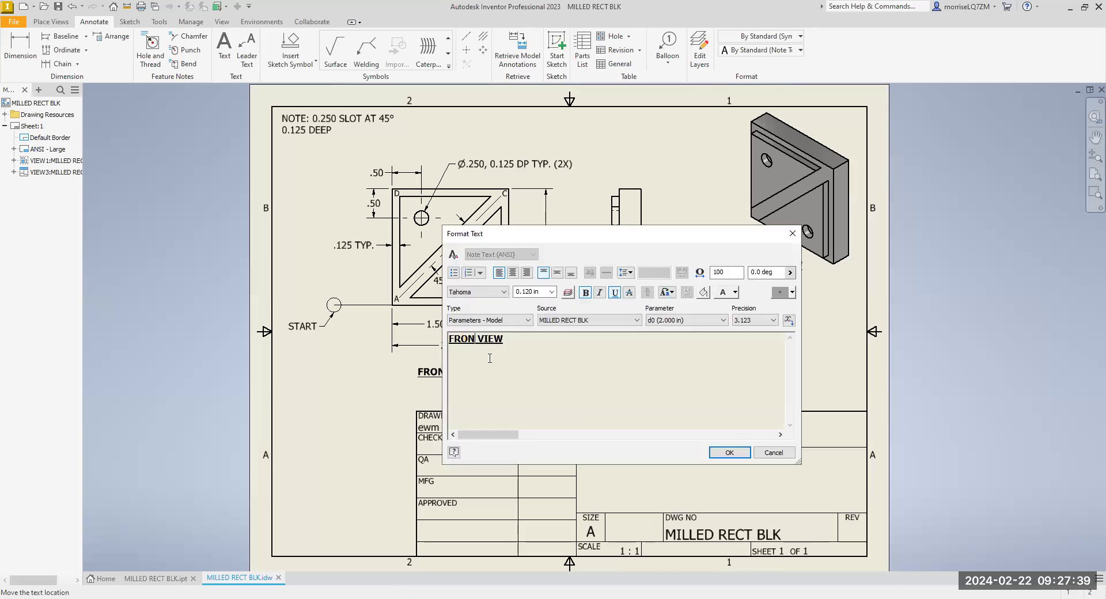
text(RS)
click(729, 452)
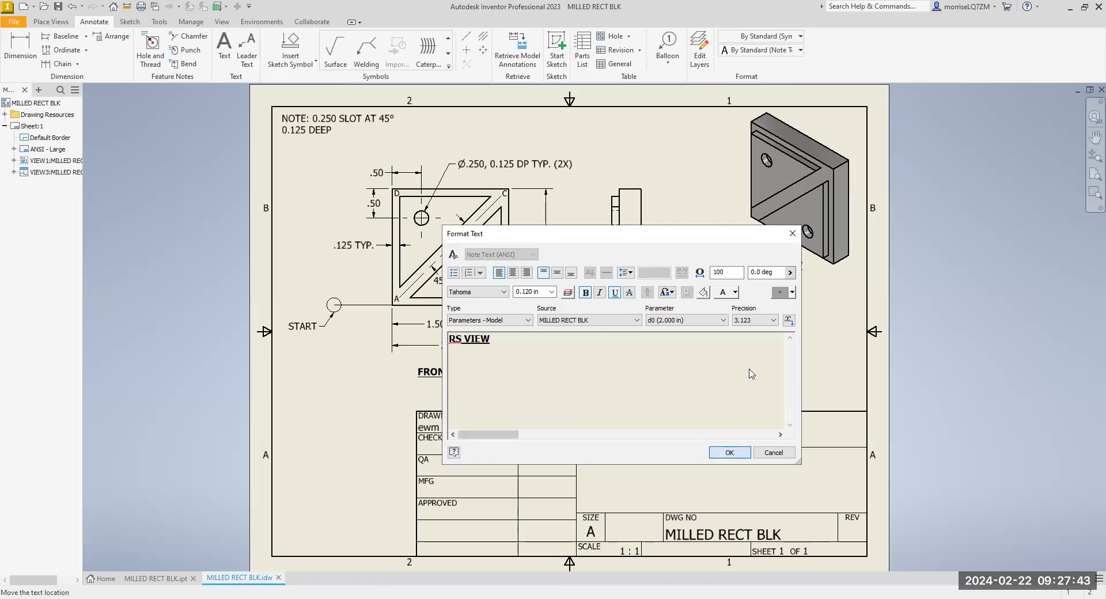
click(757, 265)
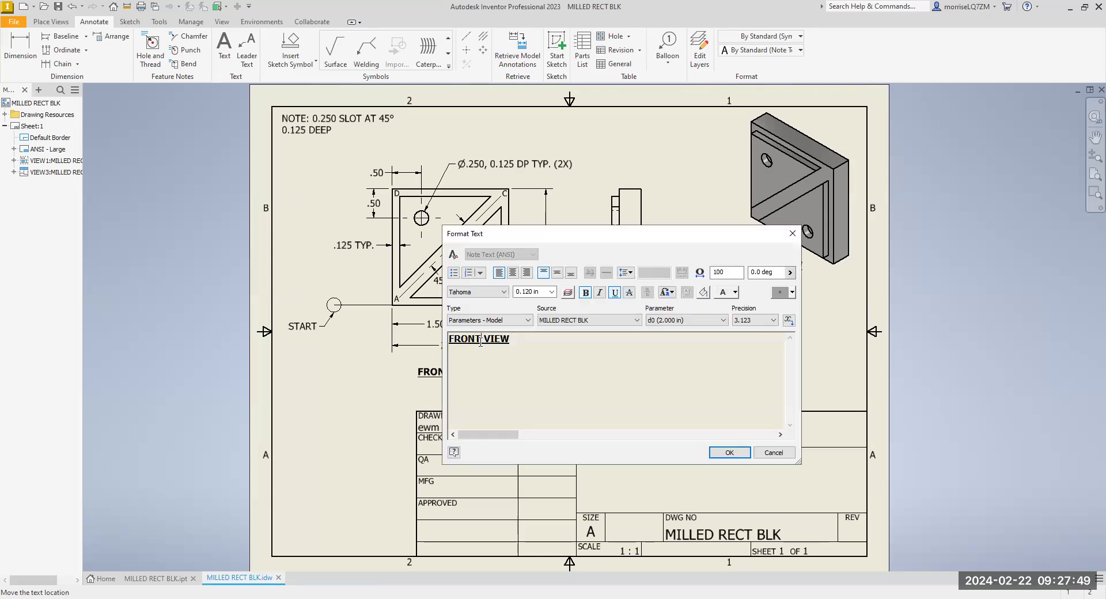
key(Delete)
key(Delete)
key(Delete)
key(Delete)
key(Delete)
key(Delete)
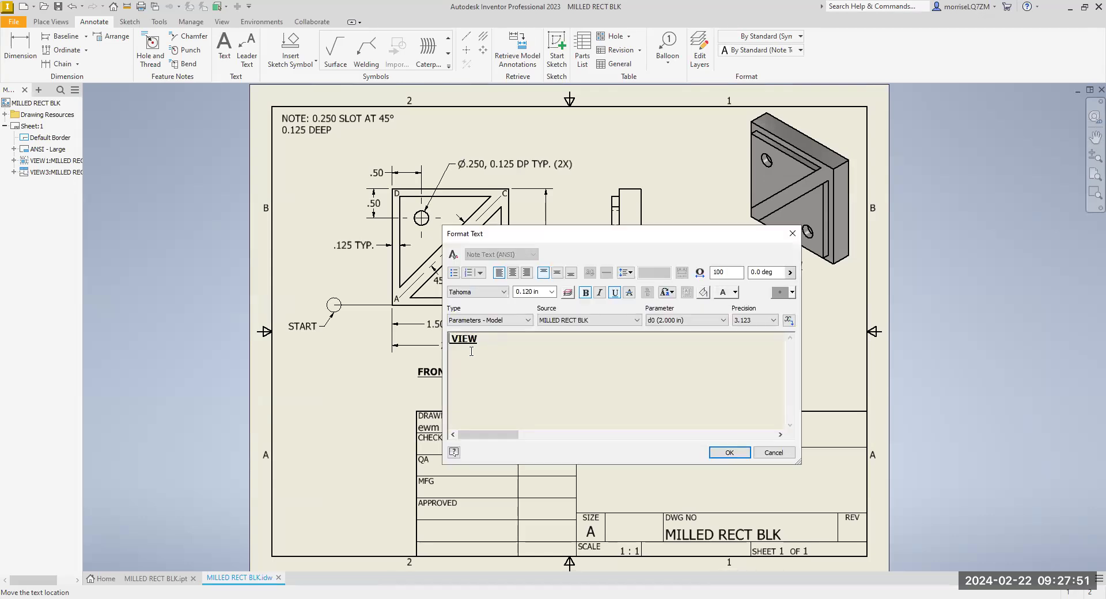
text(ISO)
click(729, 453)
scroll(669, 396, up, 1)
mouse_move(669, 395)
middle_down()
mouse_move(655, 356)
mouse_move(577, 377)
middle_up()
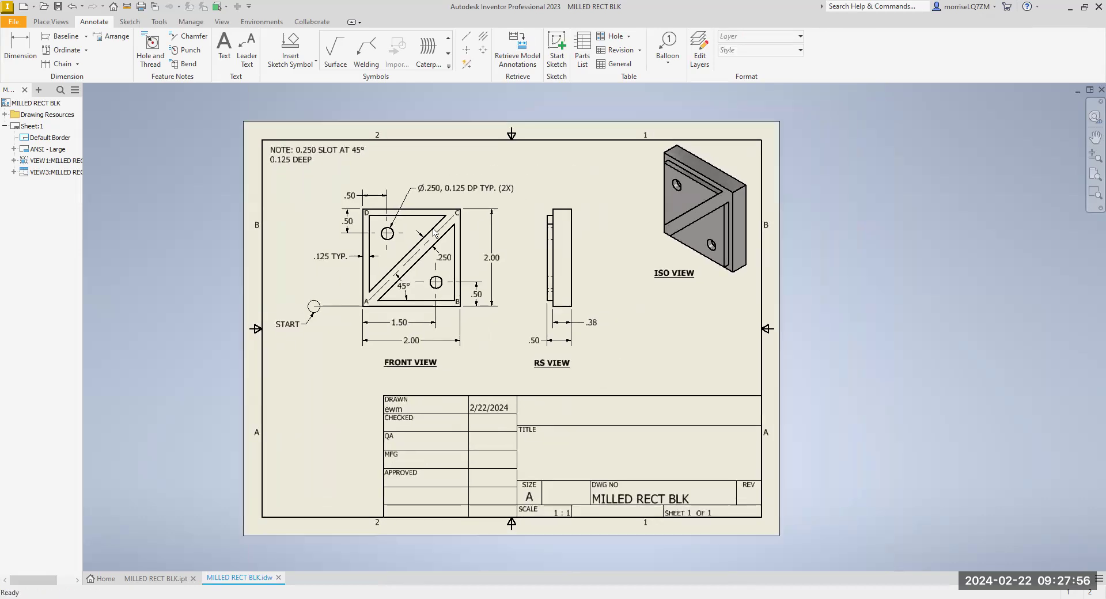
click(11, 23)
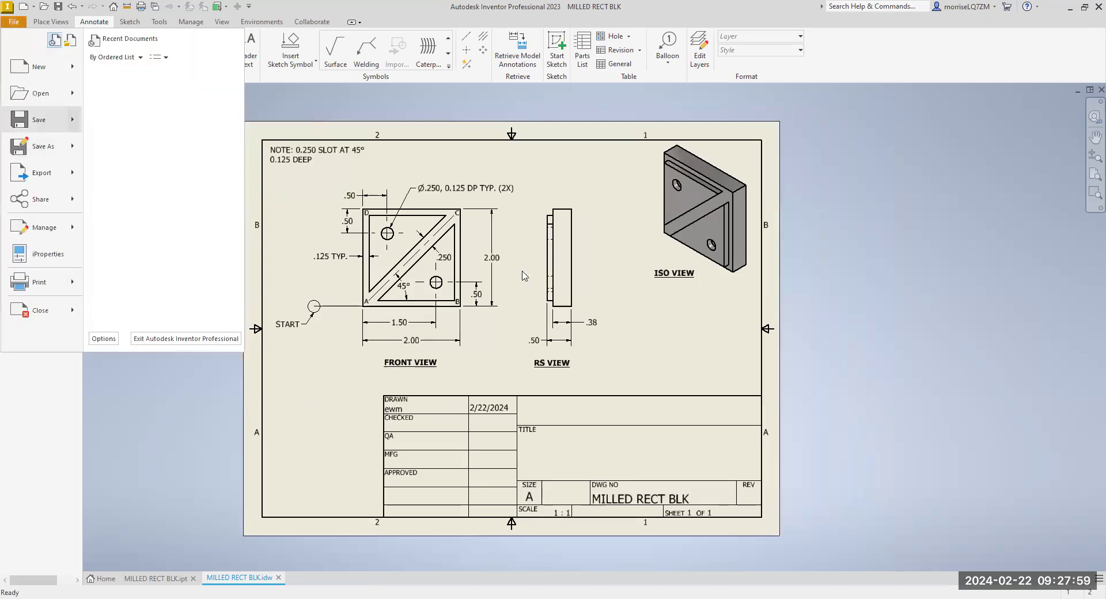
click(524, 276)
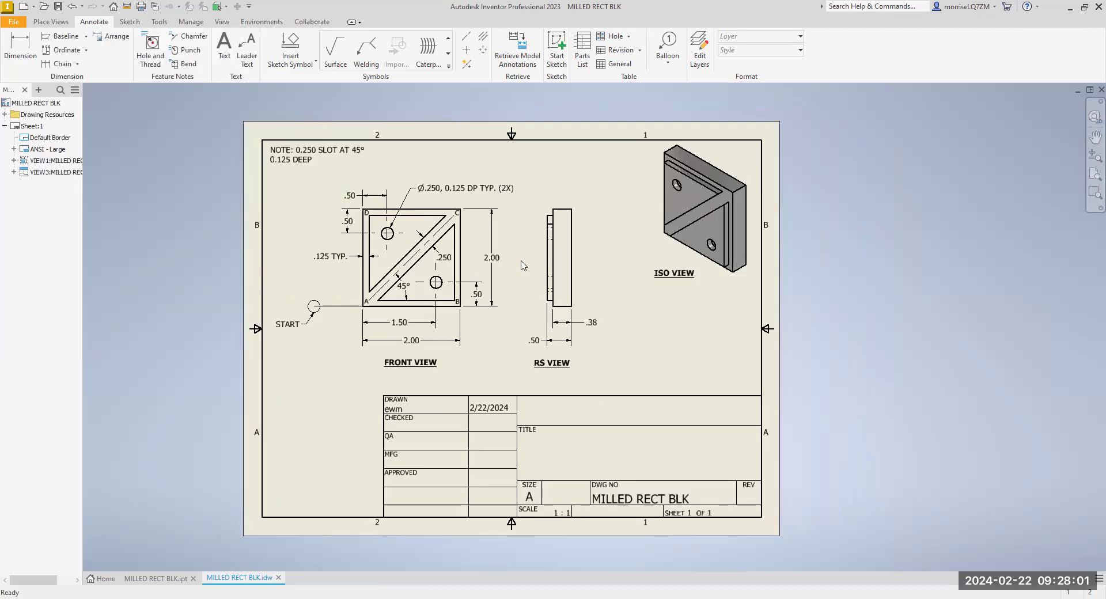
scroll(464, 333, up, 2)
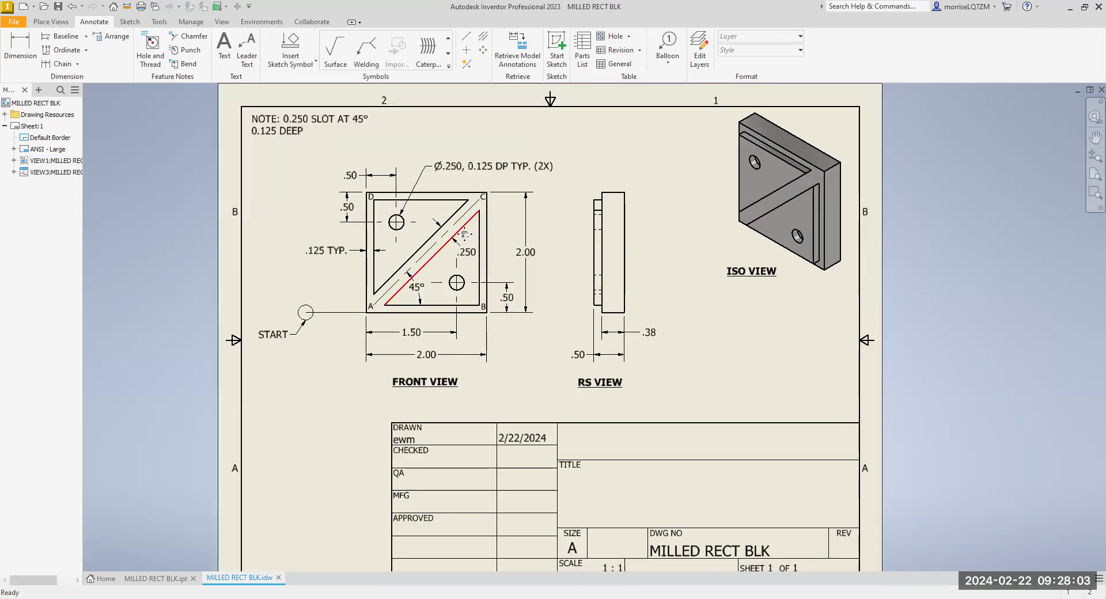
scroll(468, 340, up, 3)
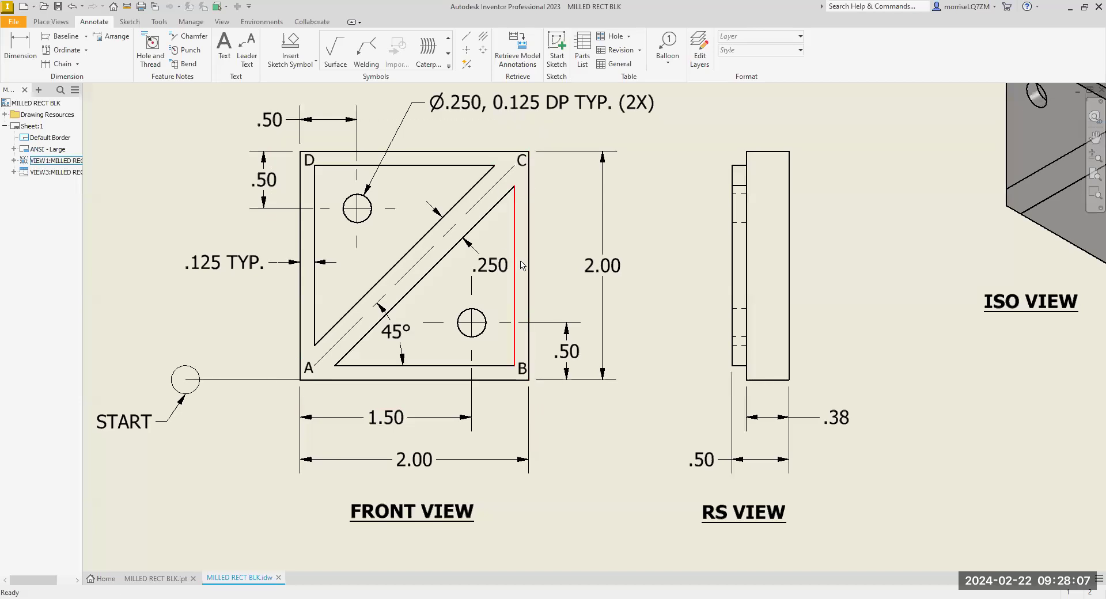
middle_drag(526, 334, 526, 302)
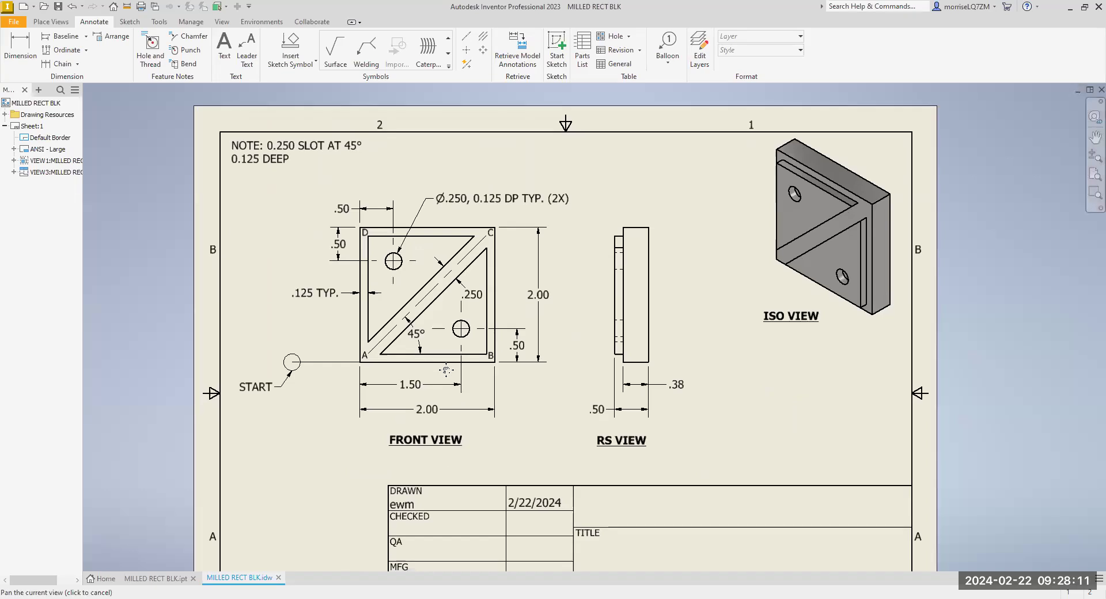
scroll(448, 396, down, 3)
mouse_move(442, 377)
middle_down()
mouse_move(435, 298)
mouse_move(431, 323)
middle_up()
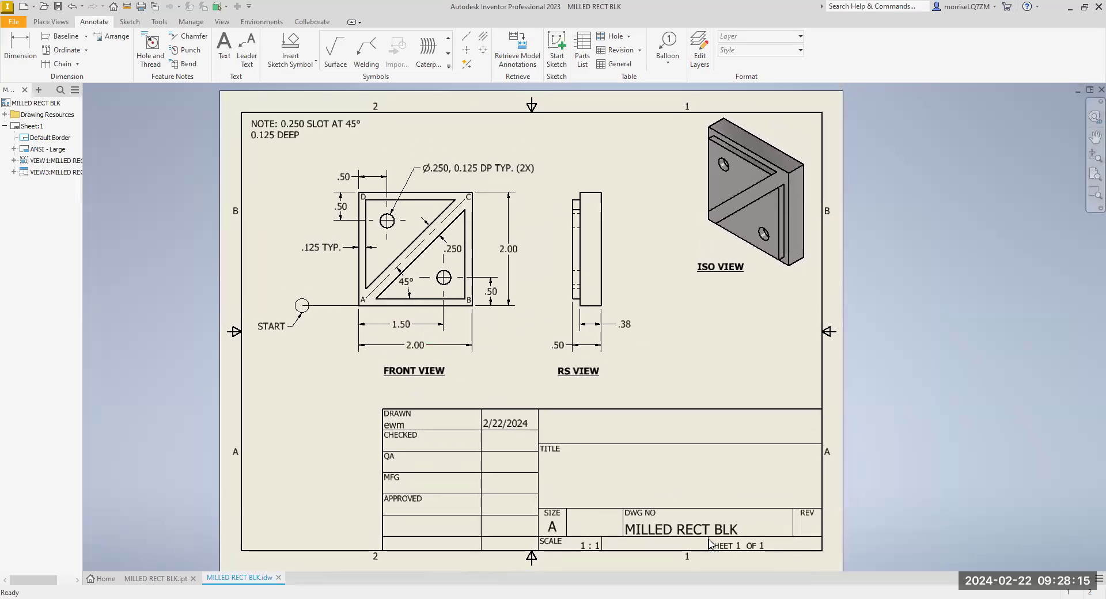
Step: Open the drawing's iProperties and set the Title to MILLED RECTANGULAR BLOCK
right_click(48, 106)
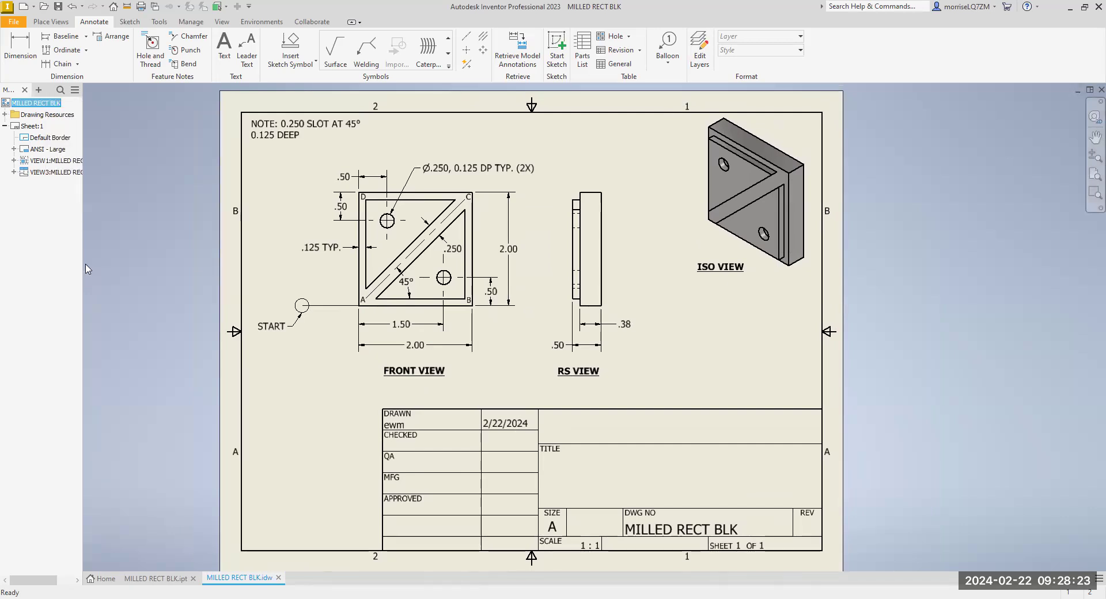
click(97, 182)
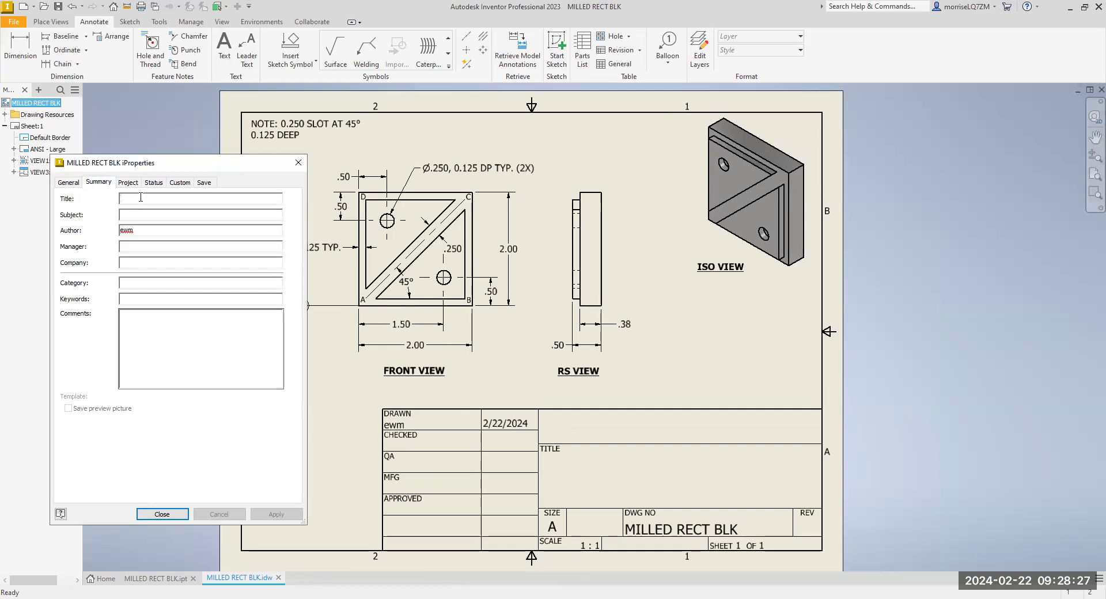
text(MI)
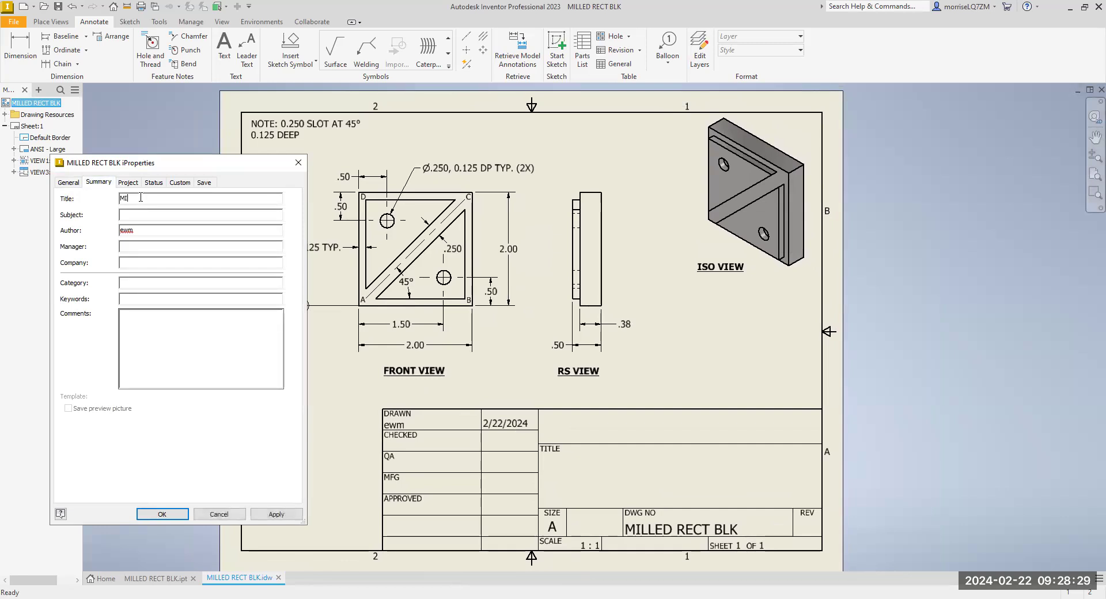
text(LLED RECTAB)
key(BackSpace)
text(BG)
key(BackSpace)
text(NGULAR BLOCK)
Step: Set Subject to CAD 226 and fill in the author, manager and company names
click(135, 216)
text(CAD 226)
key(Tab)
text(MORRIS)
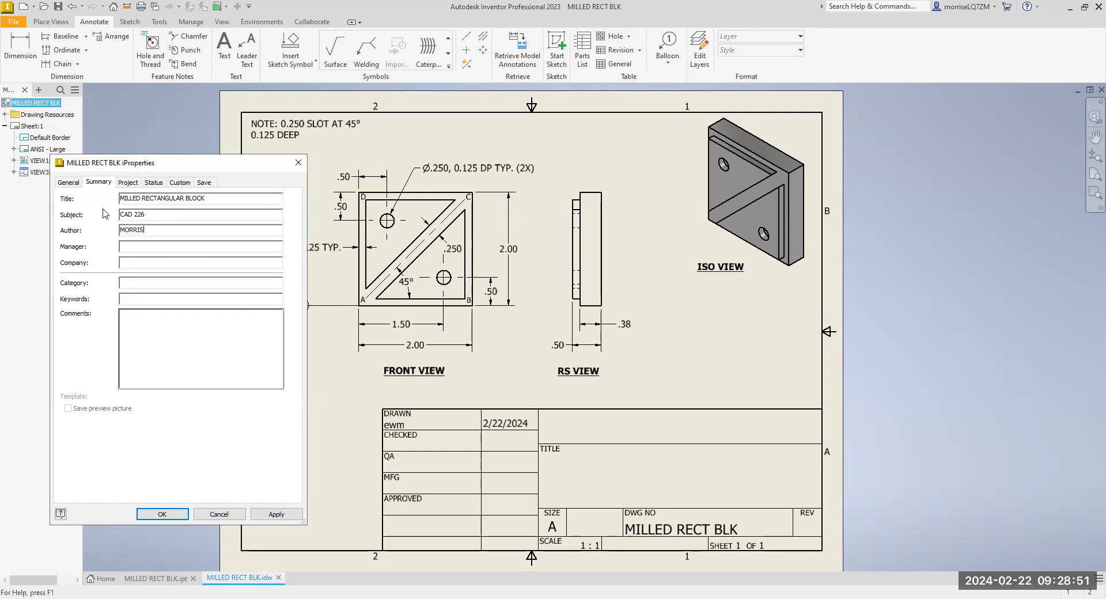
click(132, 248)
text(MORRIS)
text(VIRGINIA )
text(PE)
text(NINSU)
text(LA )
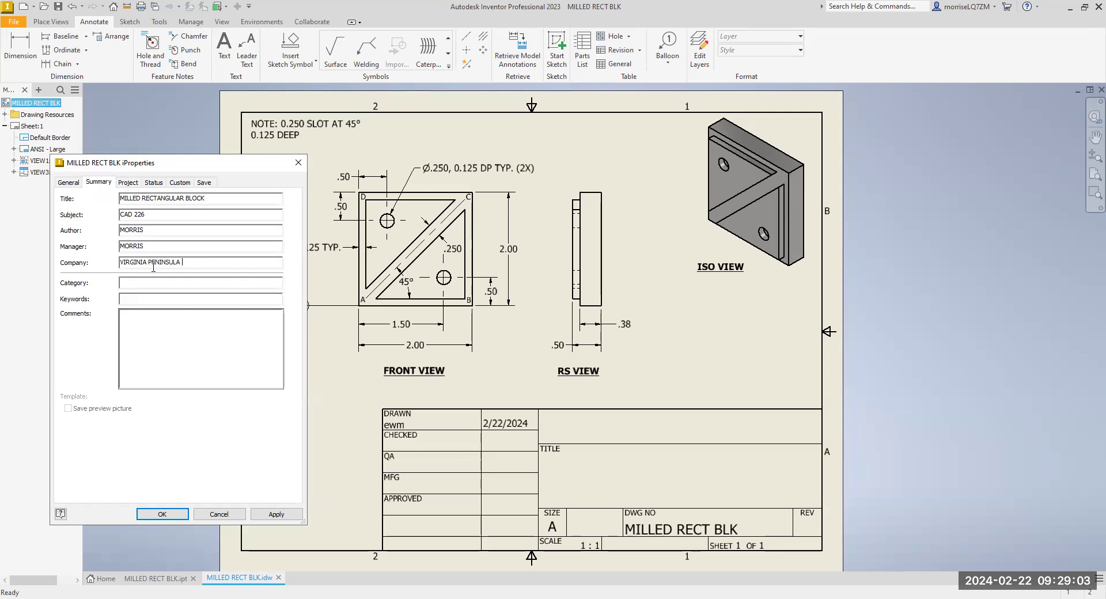
text(COMMUNITY COLLEGE)
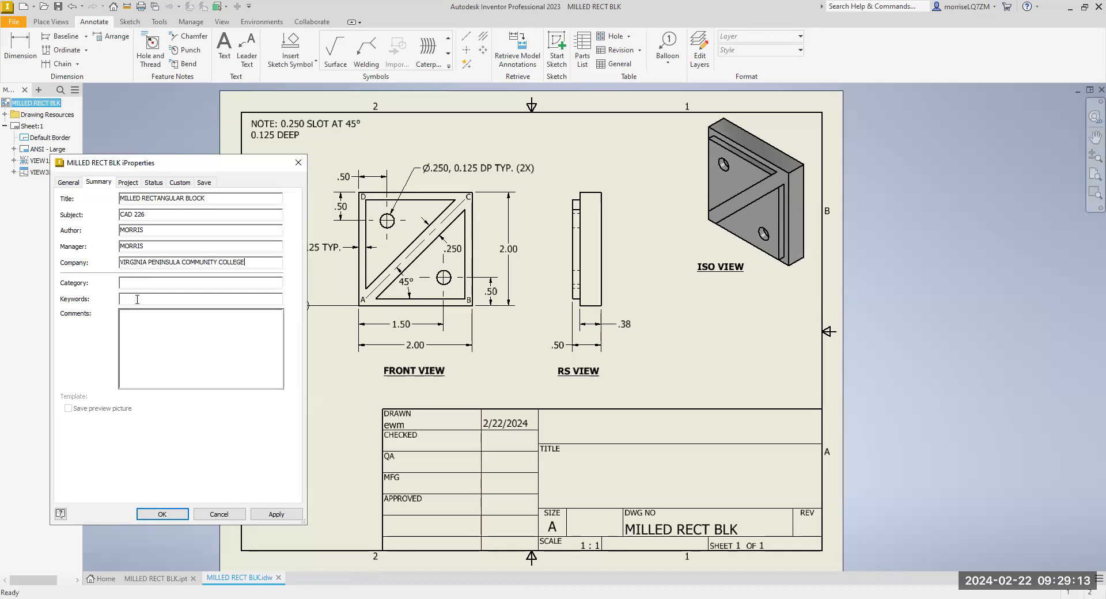
Step: On the Project tab, enter the student's name as Designer, Engineer and Authority
click(133, 188)
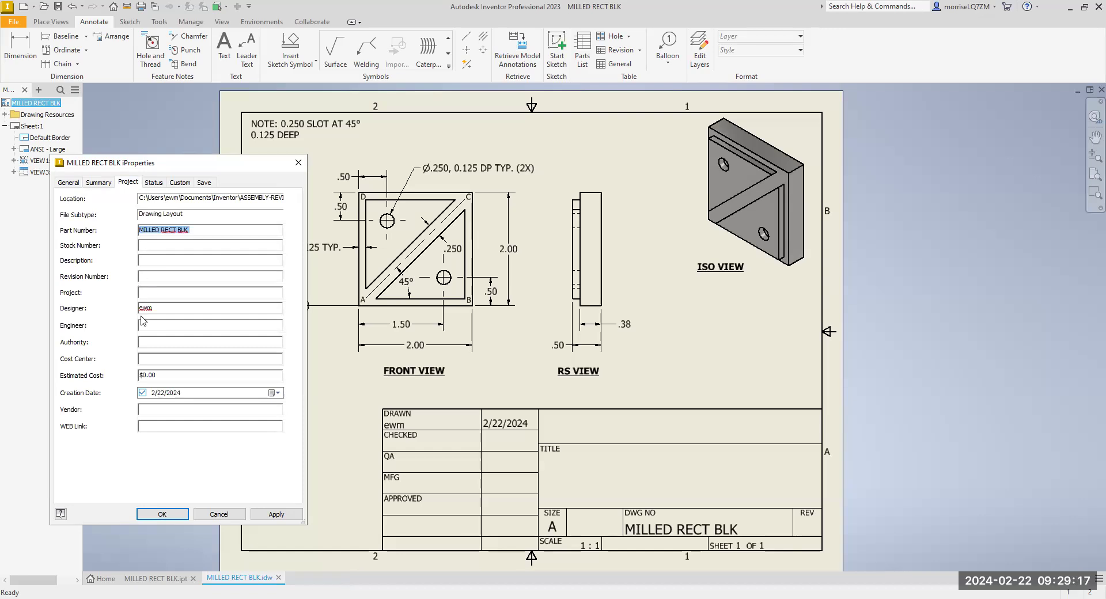
drag(157, 307, 131, 310)
text(MORRIS)
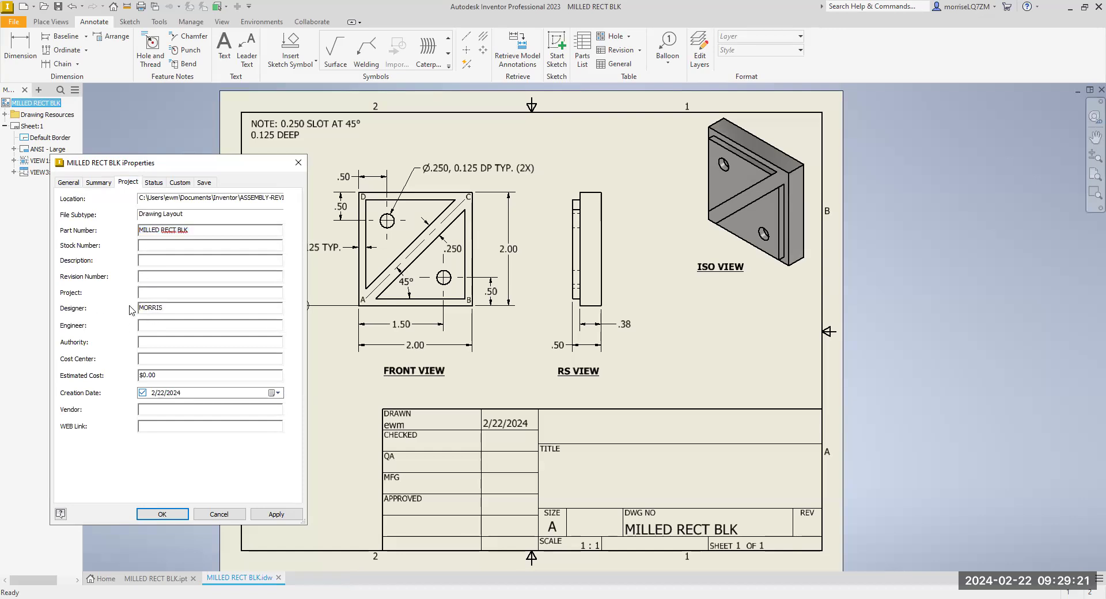
click(157, 326)
text(MORRIS)
click(159, 344)
text(MORRIS)
Step: On the Status tab, enter the checker and both approver names, enabling their 2/22/2024 dates
click(154, 182)
click(176, 233)
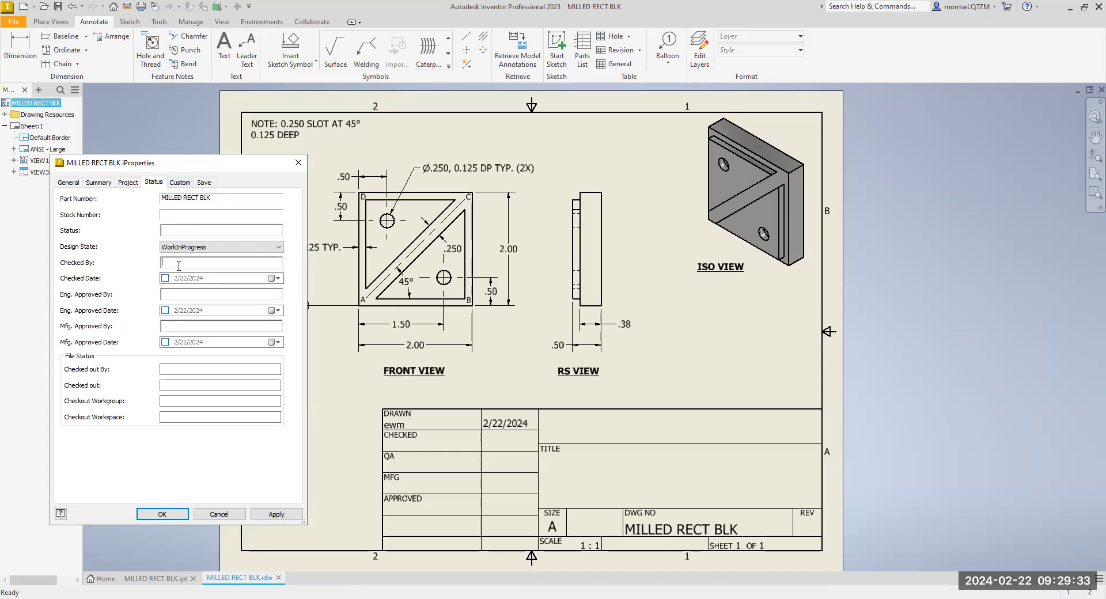
click(164, 262)
text(MORRIS)
click(166, 278)
click(167, 294)
text(MORRIS)
click(166, 310)
click(168, 327)
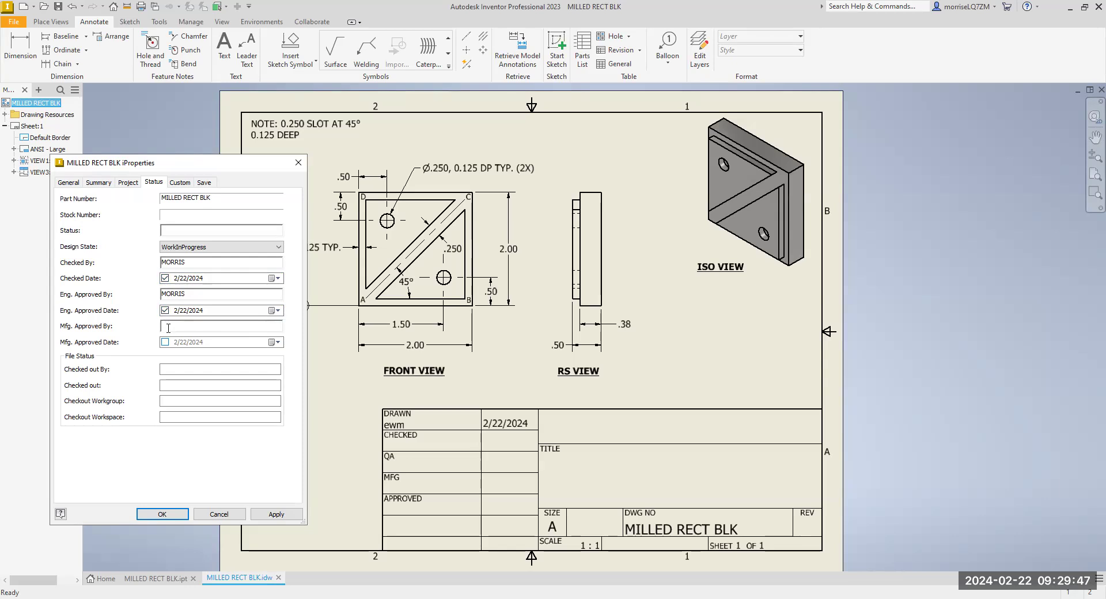
text(MORRIS)
click(165, 343)
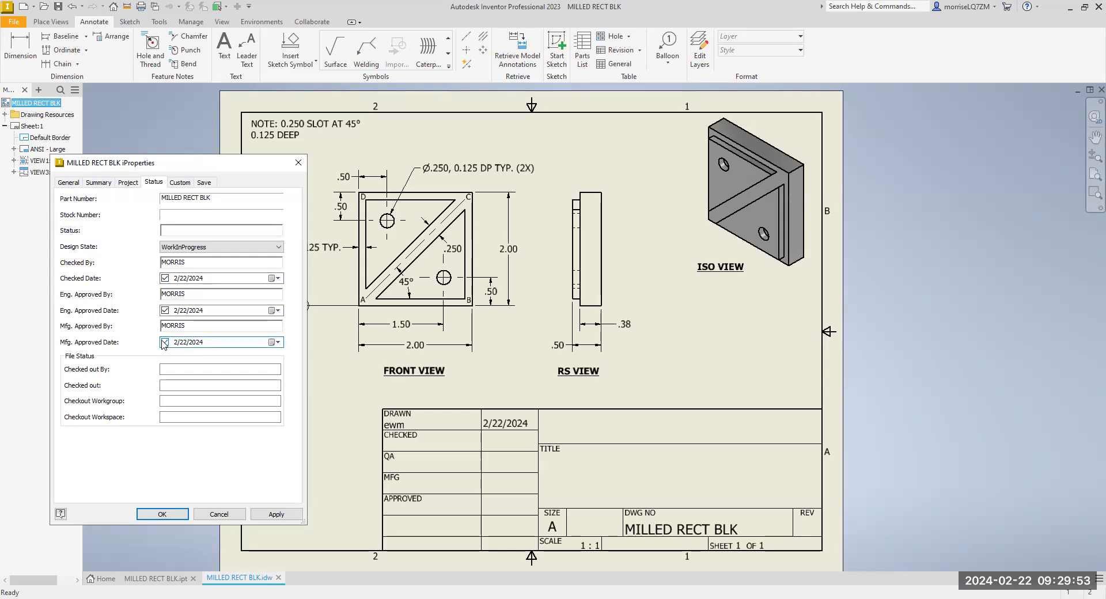
Step: Apply the 2/22/2024 checked, manufacturing and approval entries, save the drawing, and show MILLED RECT BLK.ipt
click(277, 514)
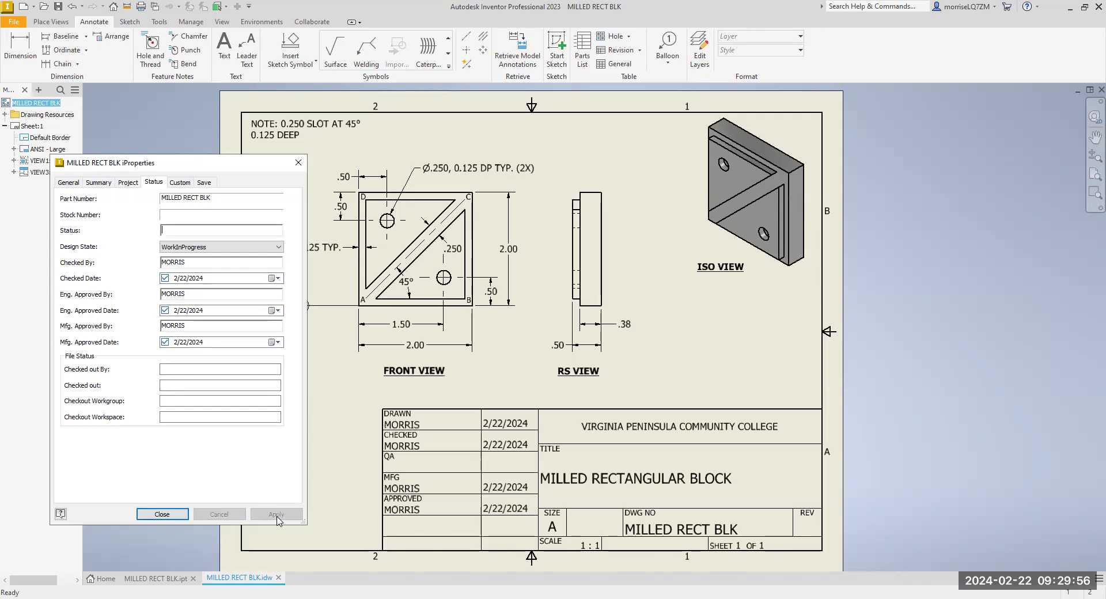
click(156, 515)
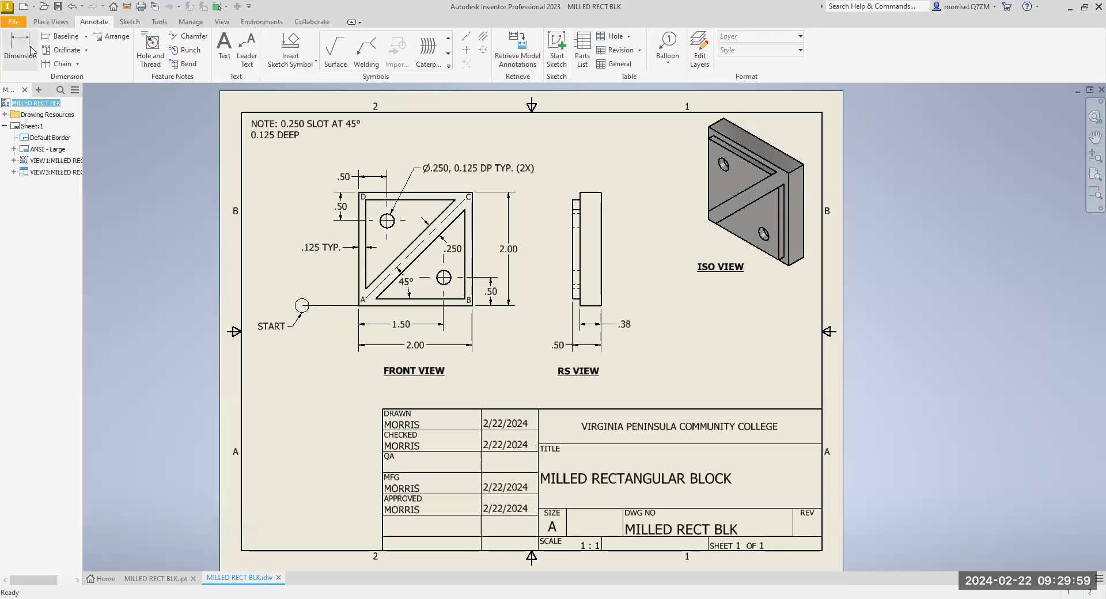
click(9, 24)
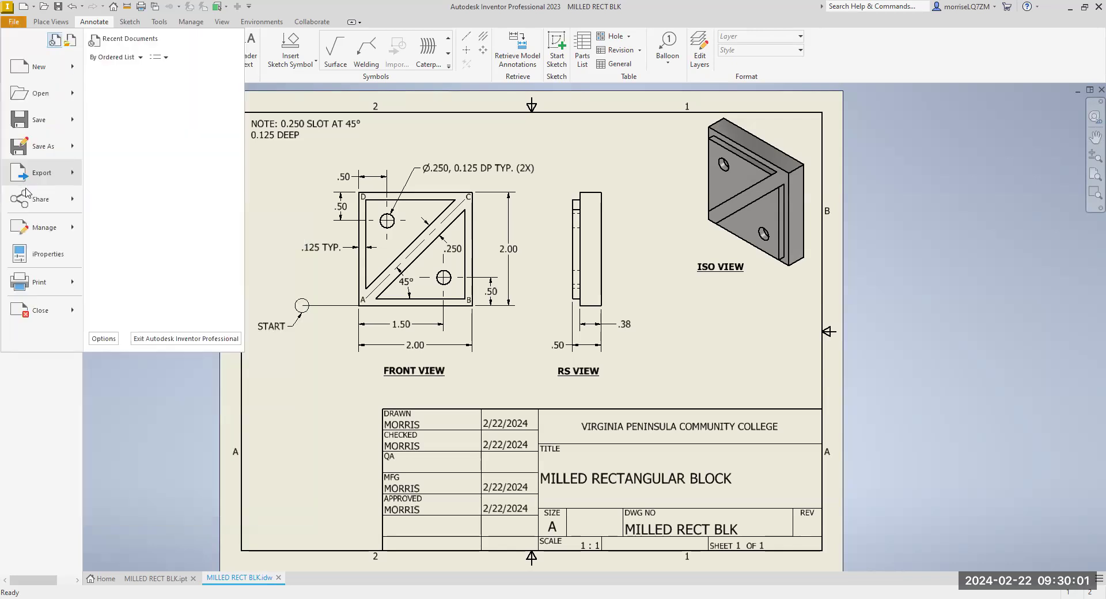
click(32, 119)
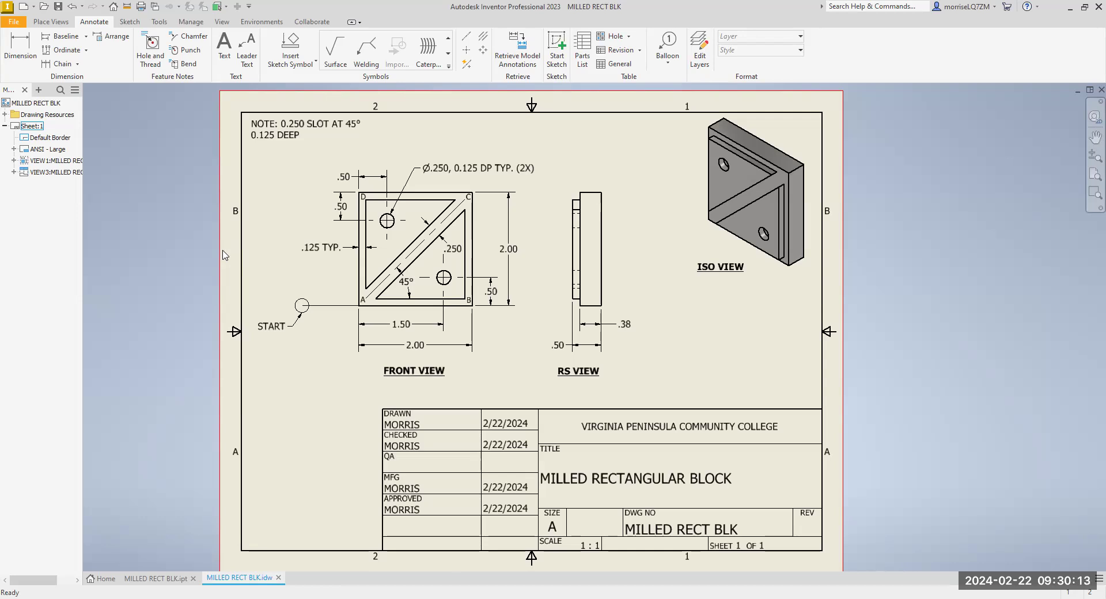
click(140, 578)
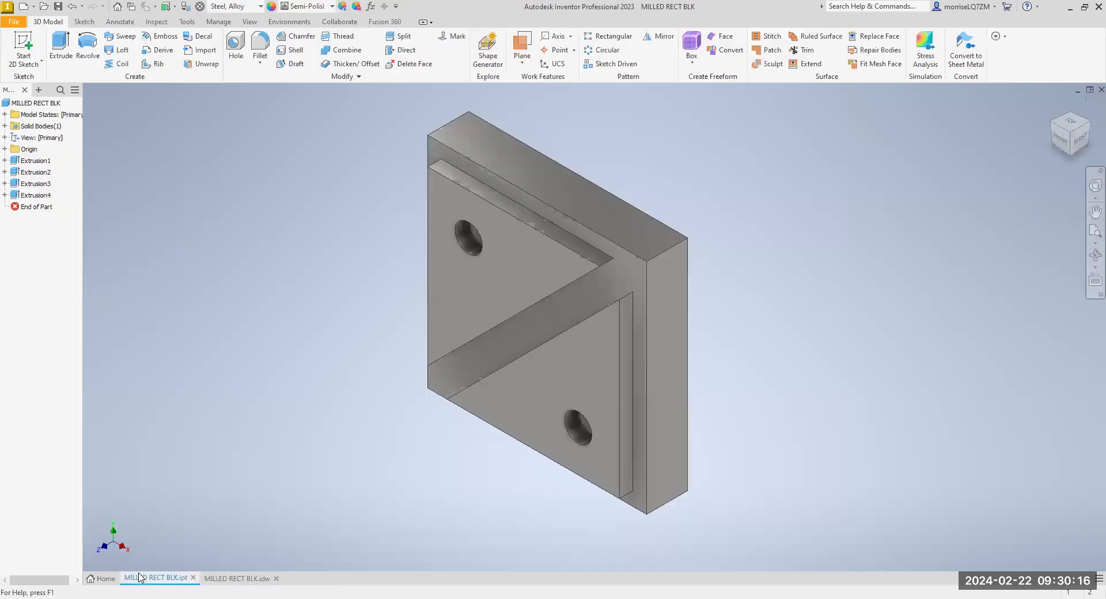
Step: Switch back to the MILLED RECT BLK.idw drawing sheet
click(244, 582)
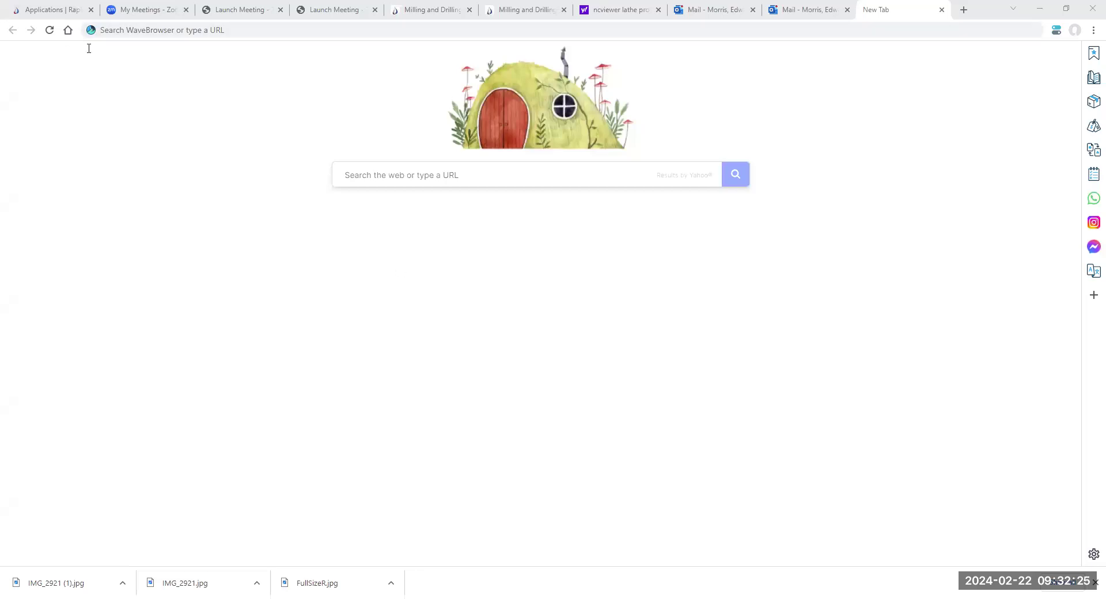
Step: Load ncviewer.com by entering NCVIEWER in the browser's address bar
click(110, 30)
text(NCV)
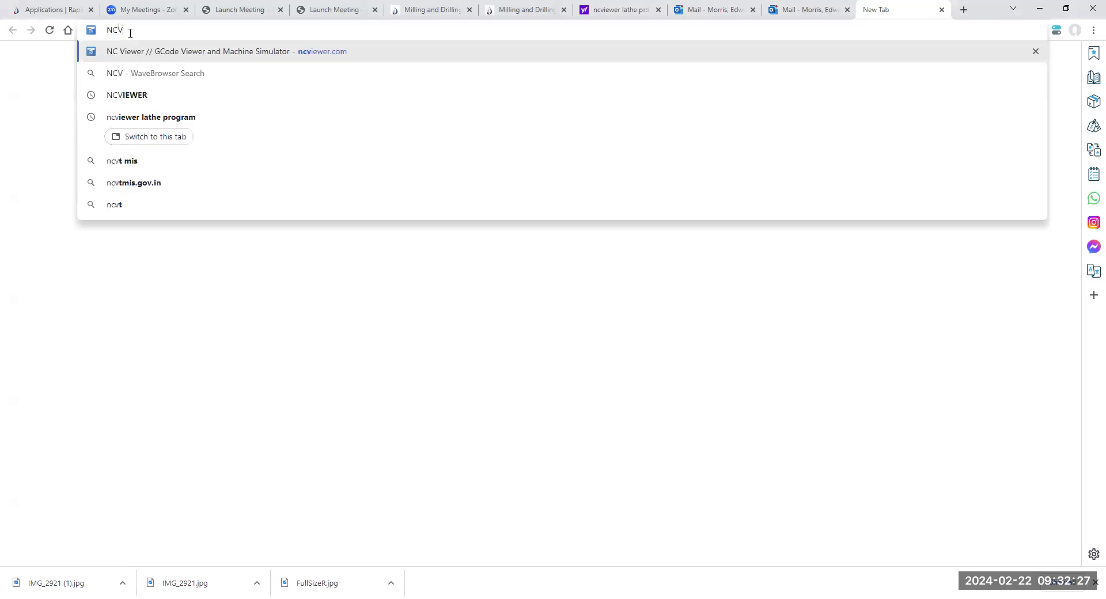
text(IEWER)
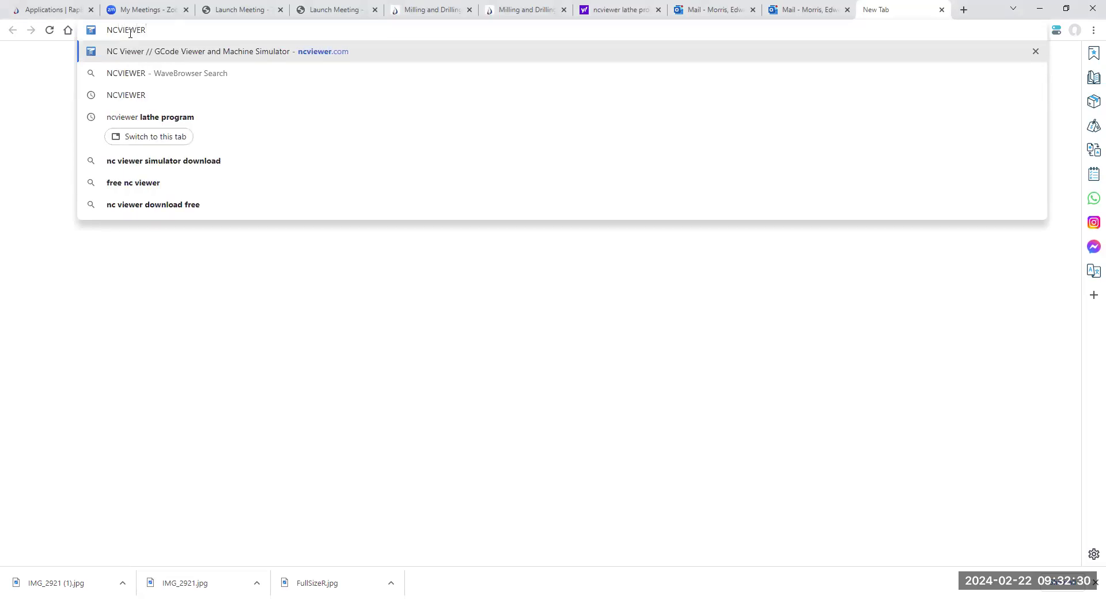
key(Return)
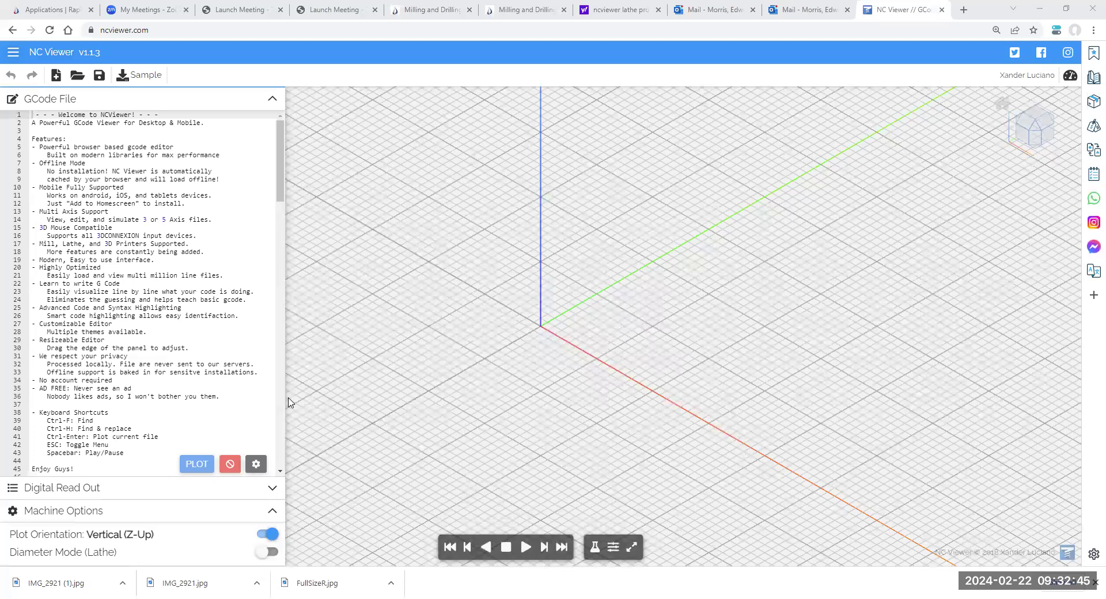
Step: Start a new G-code file with lines %, N10 G20 G90 and N20 T01 M06
click(56, 76)
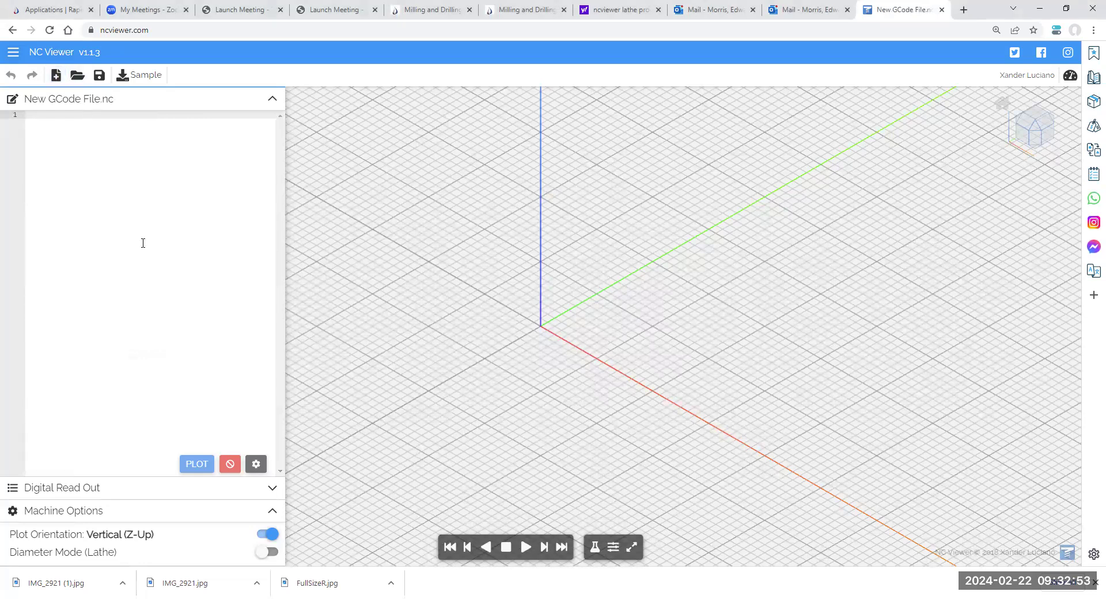
text(%)
key(Return)
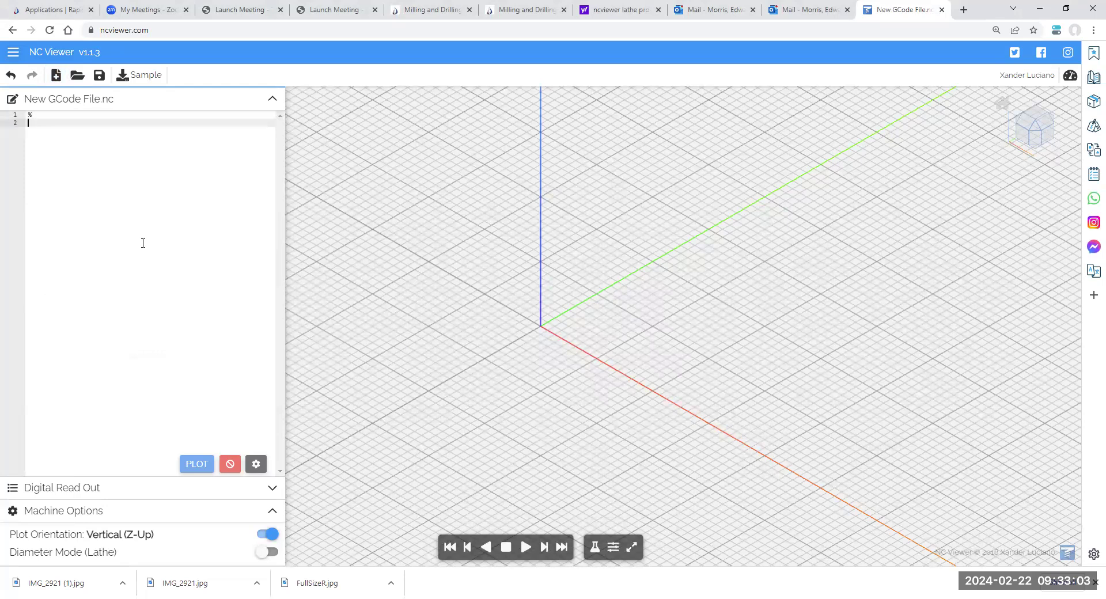
text(N10 G20 G90)
key(Return)
text(N)
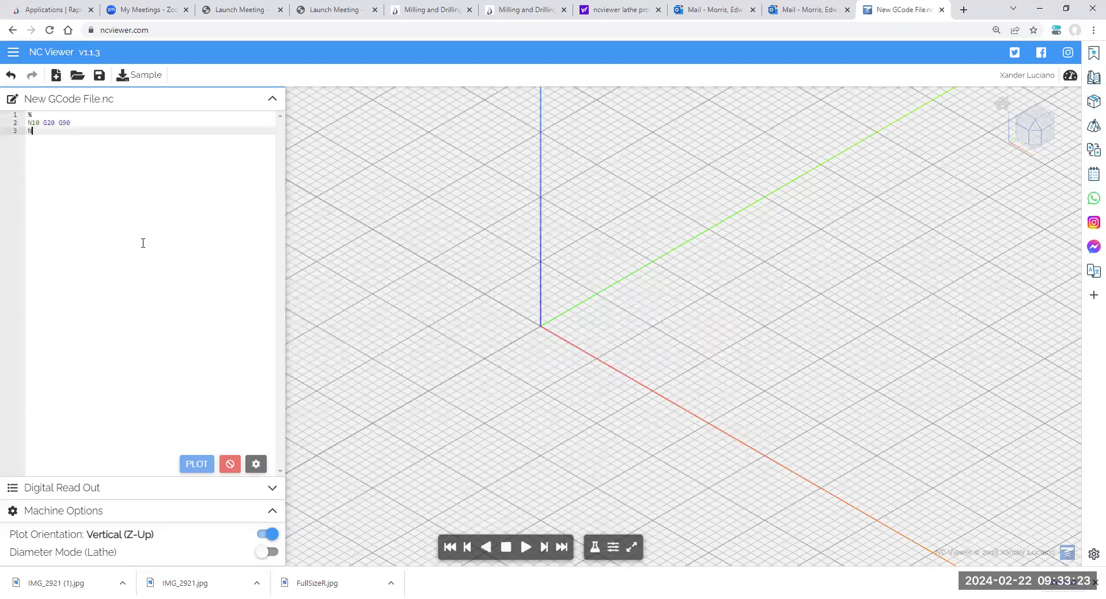
text(20 T01 M06)
key(Return)
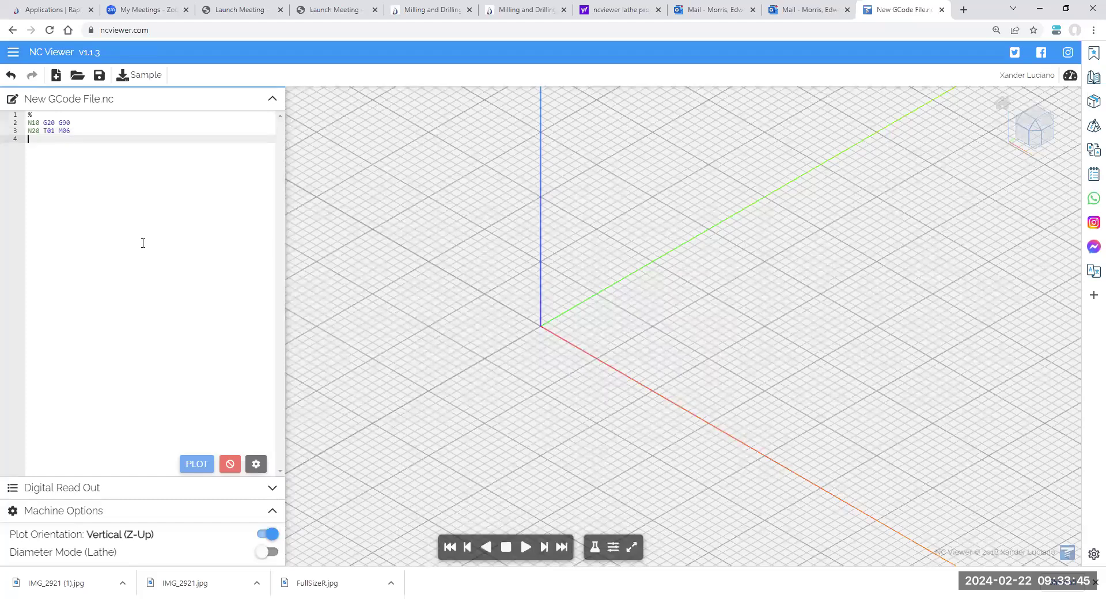
Step: Add N30 X-1.0 Y0 Z1. S8000 M03, N40 G43 H1 Z.100 and N50 G01 Z-.125 F10.0
text(N30 X-1)
text(.0 Y0 Z1.)
text(S8000 M03)
key(Return)
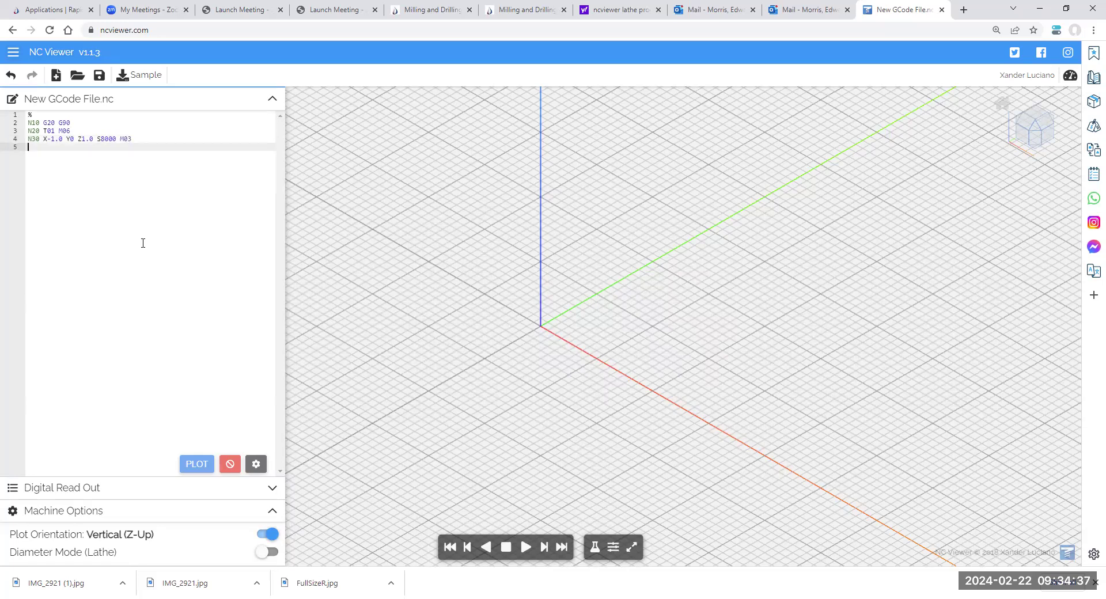
text(N40 G43 H1 Z.100)
key(Return)
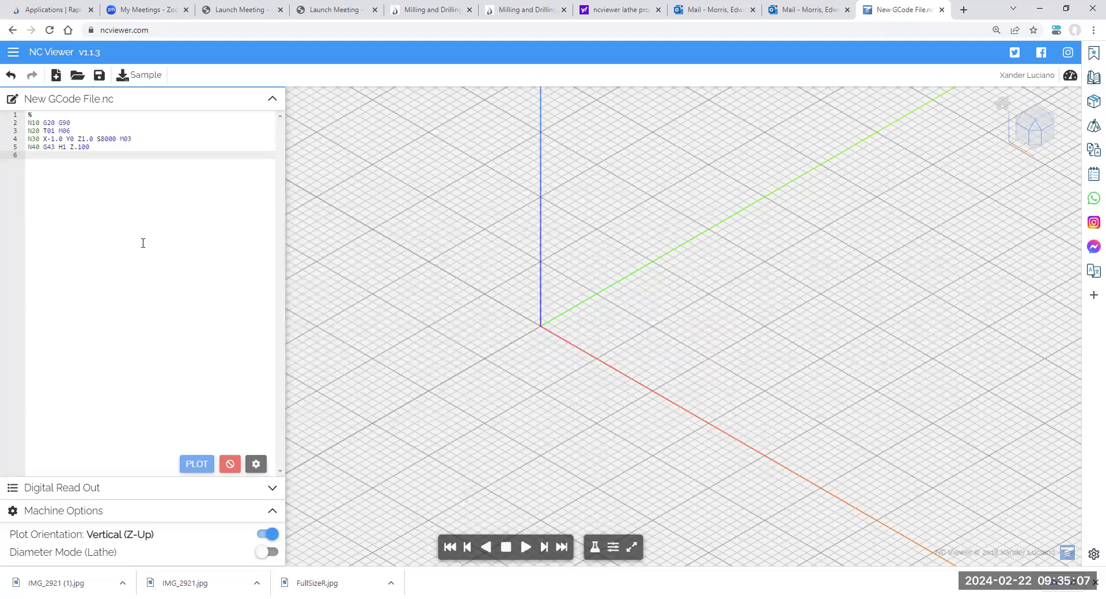
text(G)
text(N50)
text( G01)
text( Z-.12)
text(5)
text( F10.0)
key(Return)
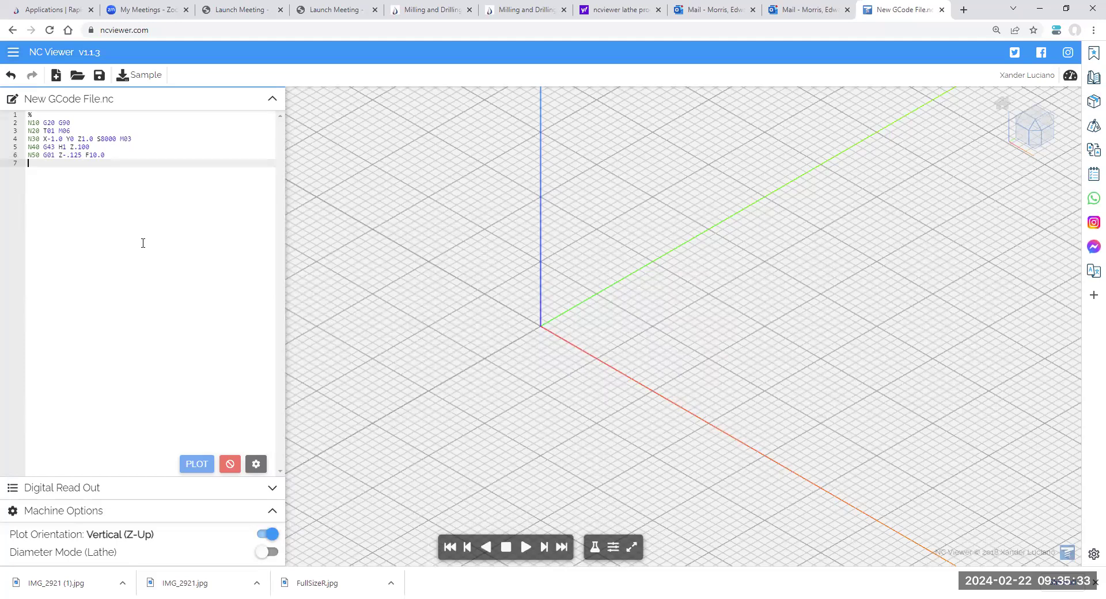
Step: Add lines N60 X2.000 F10.0, N70 Y2.0, N80 X0, N90 Y0 and N100 X2.0 Y2.0
text(X)
text(60 )
text(X2)
text(.)
text(000)
text( F10)
text(.0)
key(Return)
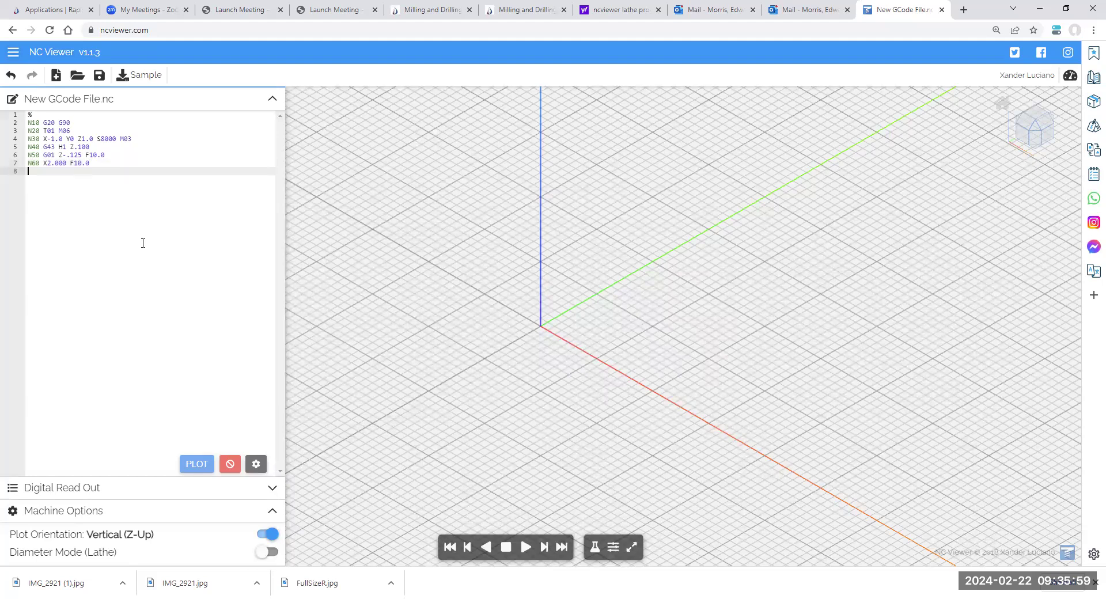
text(N70 Y2.0)
key(Return)
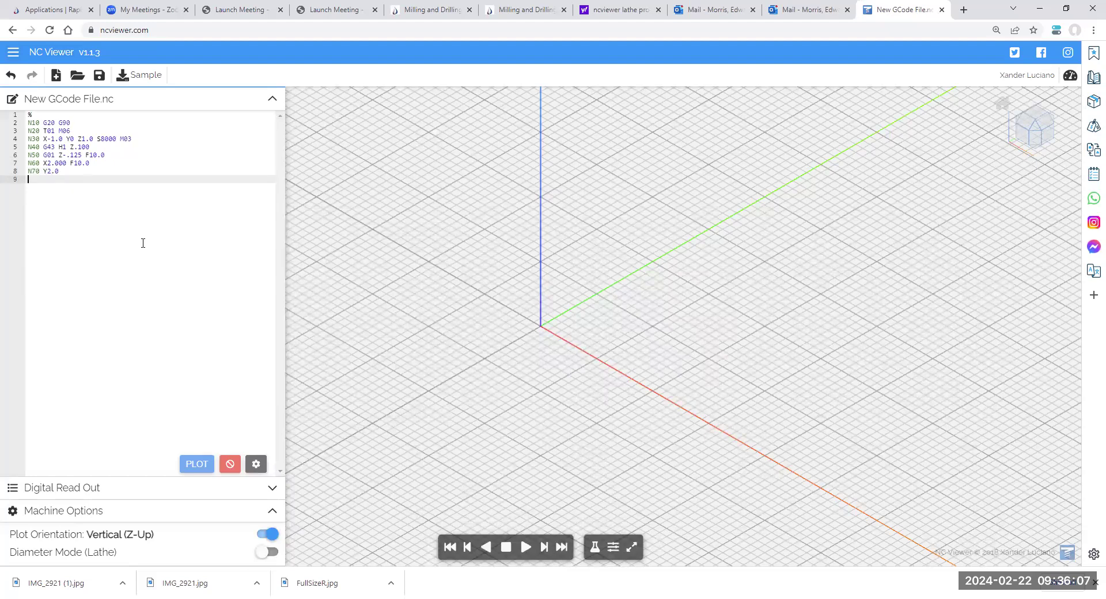
text(N80 X0)
key(Return)
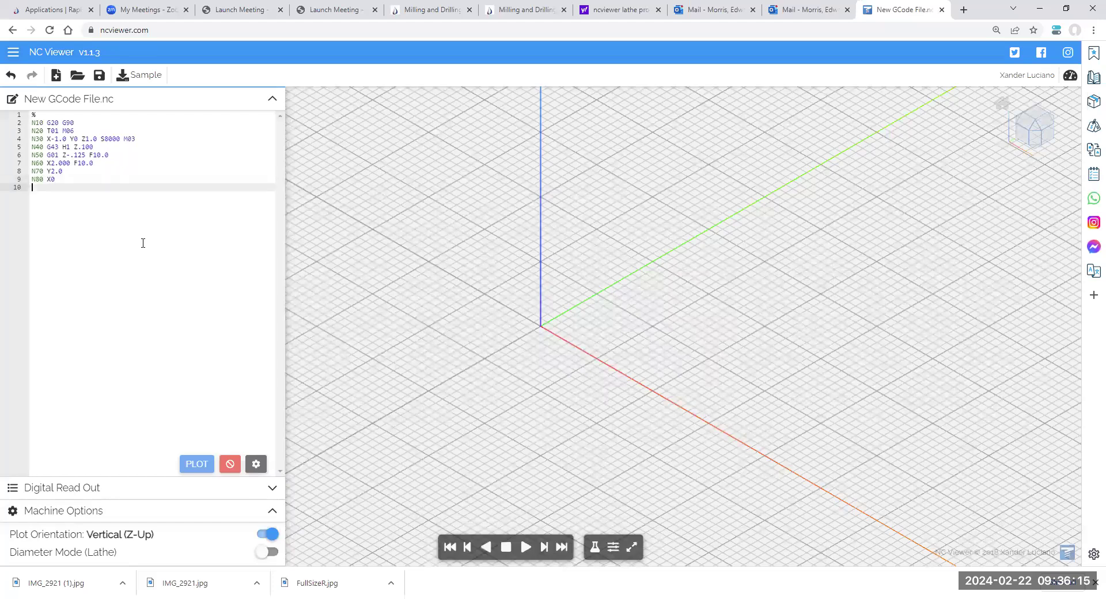
text(N90 Y0)
key(Return)
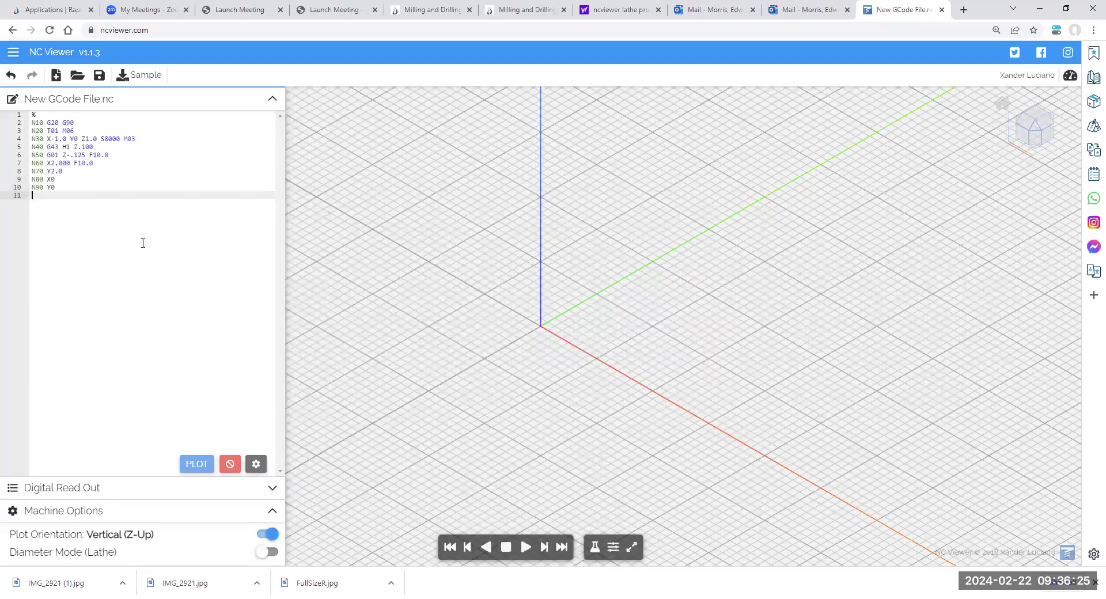
text(N100 X)
text(2.0 Y2.0)
key(Return)
Step: Enter line 12 as N110 G00 Z.100 and line 13 as N120 X.500 Y1.500
text(N)
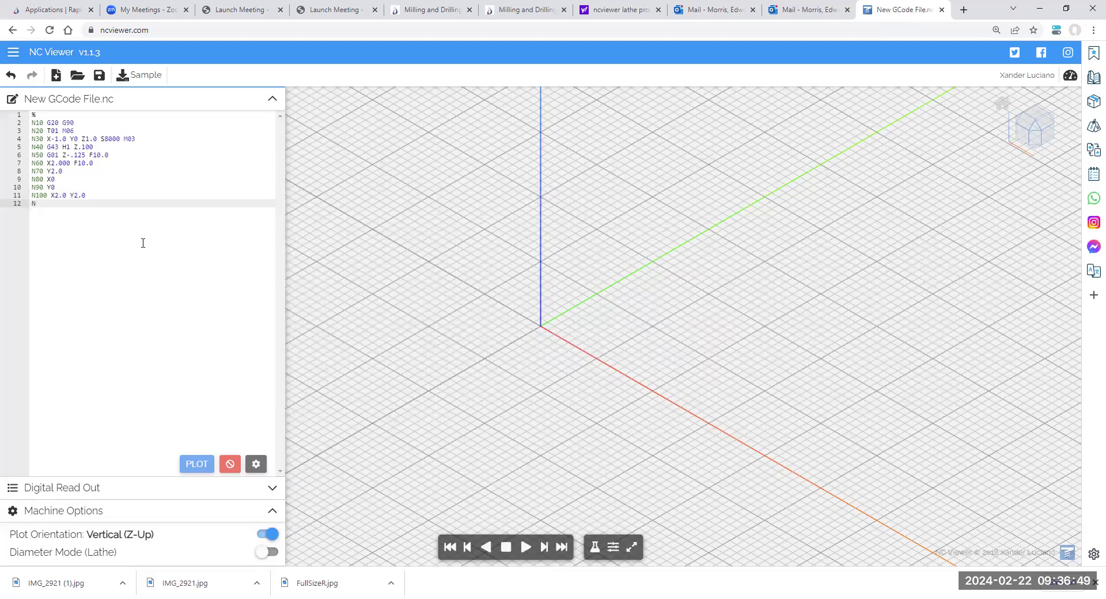
text(110 G00 Z.100)
key(Return)
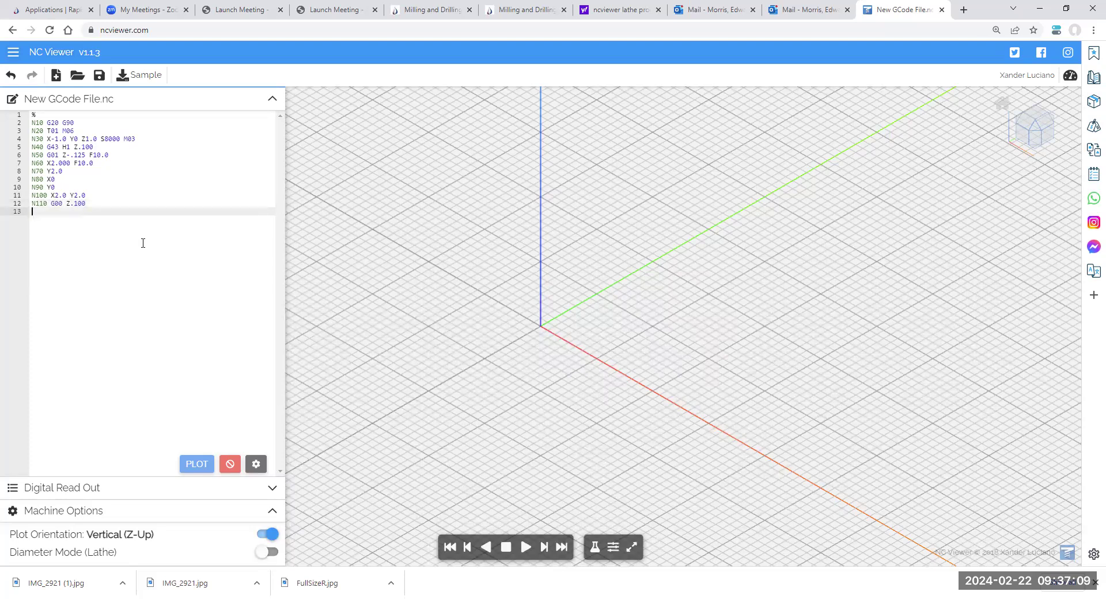
text(N120 X.500 Y1.500)
key(Return)
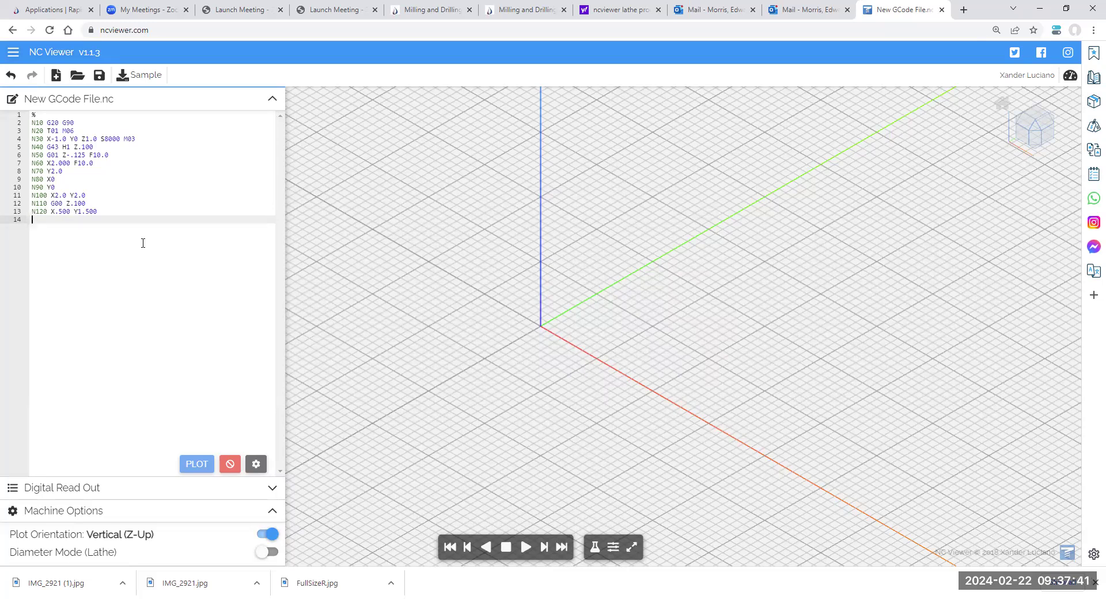
Step: Enter line 14 as the drill cycle N130 G89 Z-.125 F10.0 P1.0 R.100
text(N130 G89 Z-.125 F10.0 P1.0 R.100)
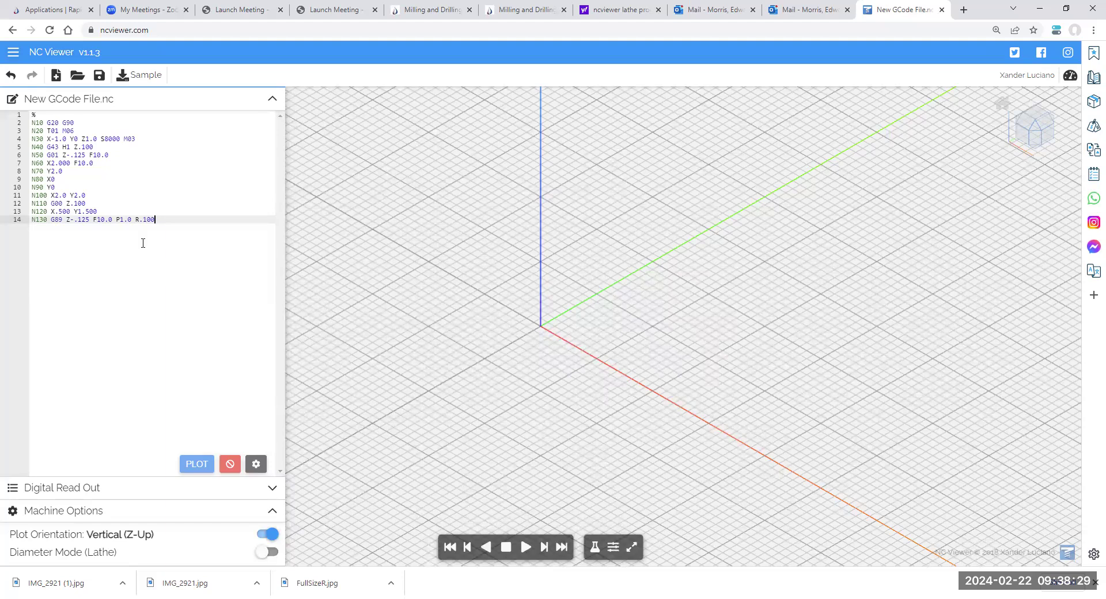
Step: Add N140 X1.5 Y.500 for the second hole, then N150 G80 G00 z1.000
key(Return)
text(N)
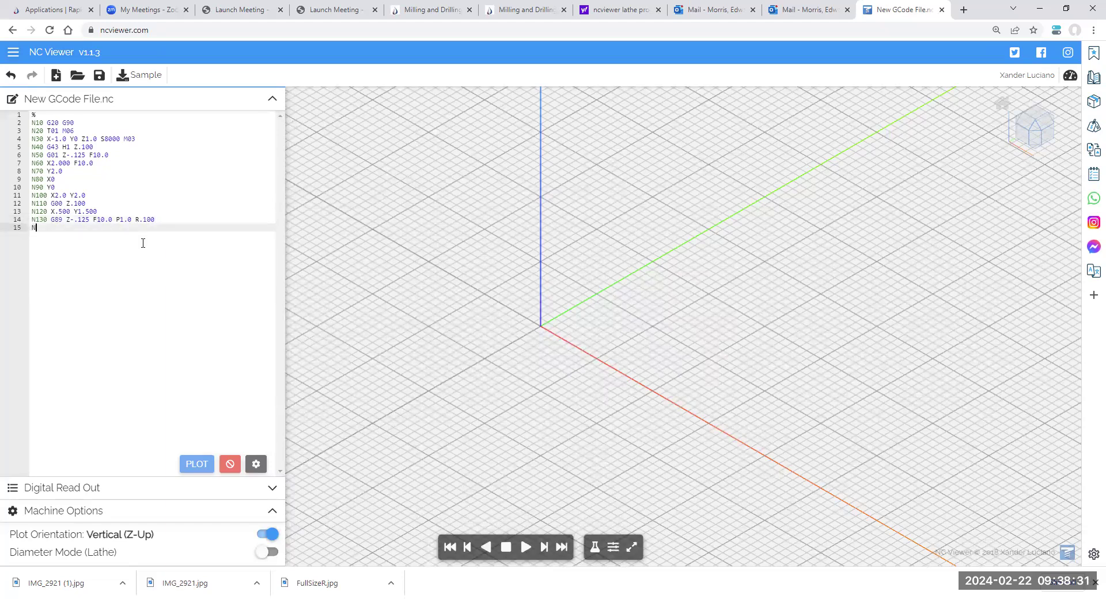
text(140 X1.5 Y.500)
key(Return)
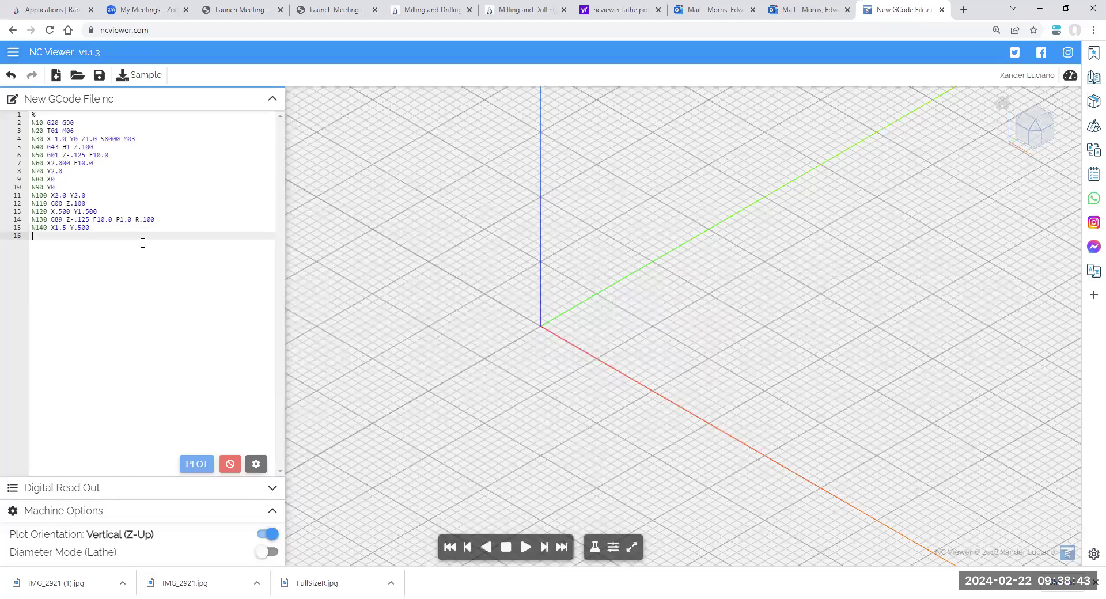
text(N150 G80)
text(G00 z1.000)
Step: Add N160 X-1.000 Y0, fixing the mistyped characters
key(Return)
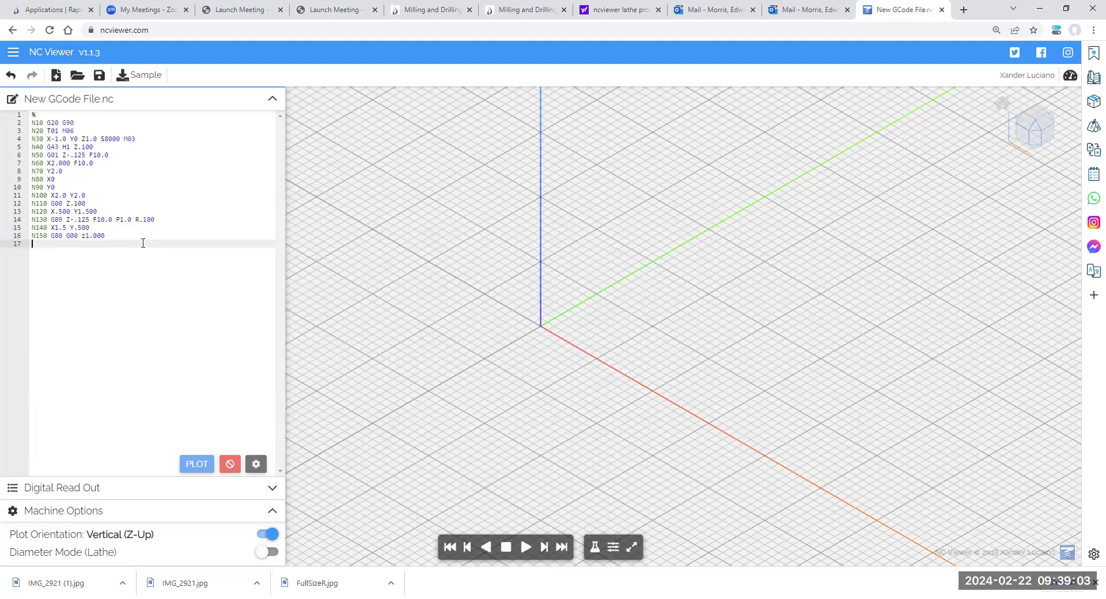
text(N)
text(160 )
text(X-1.--)
key(BackSpace)
key(BackSpace)
text(000 )
text(yo)
key(BackSpace)
key(BackSpace)
text(Y0)
Step: End the program with N170 M05, N180 M30 and a closing %
key(Return)
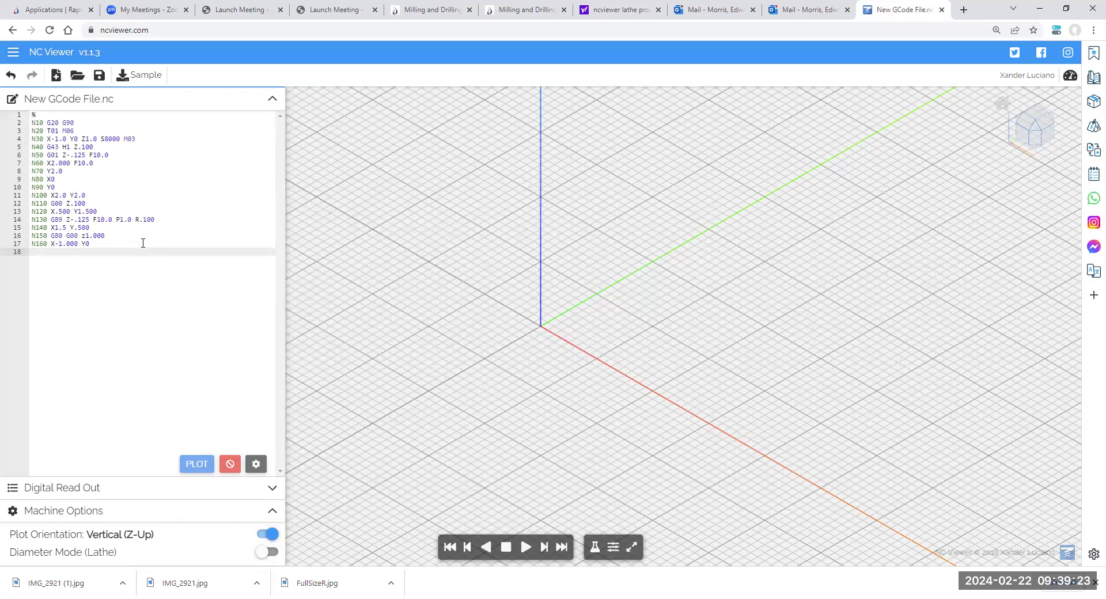
text(N170 M05)
key(Return)
text(N)
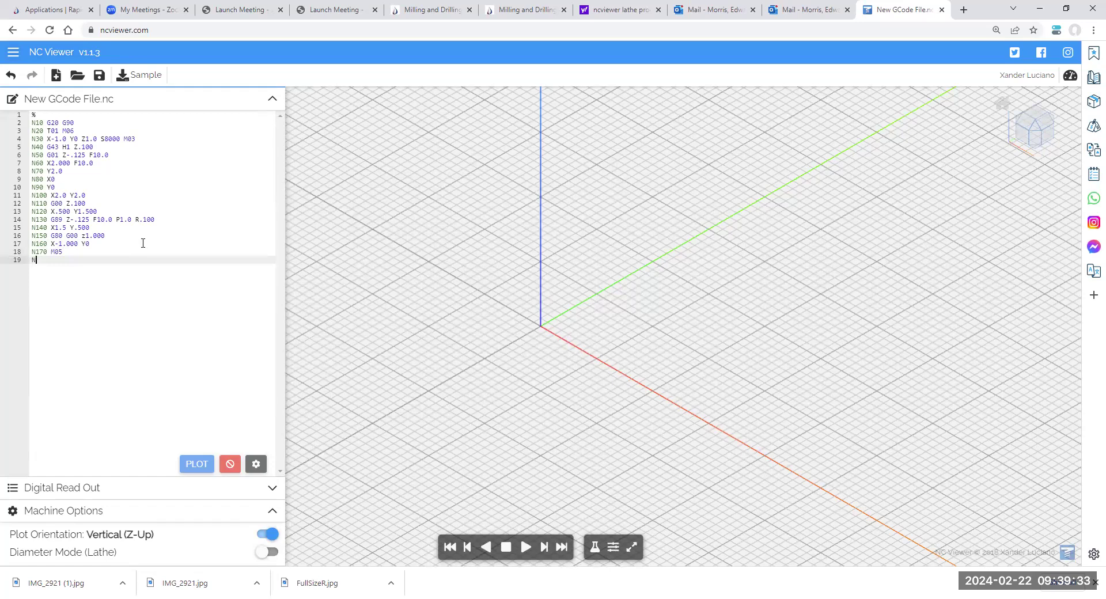
text(180 M30)
key(Return)
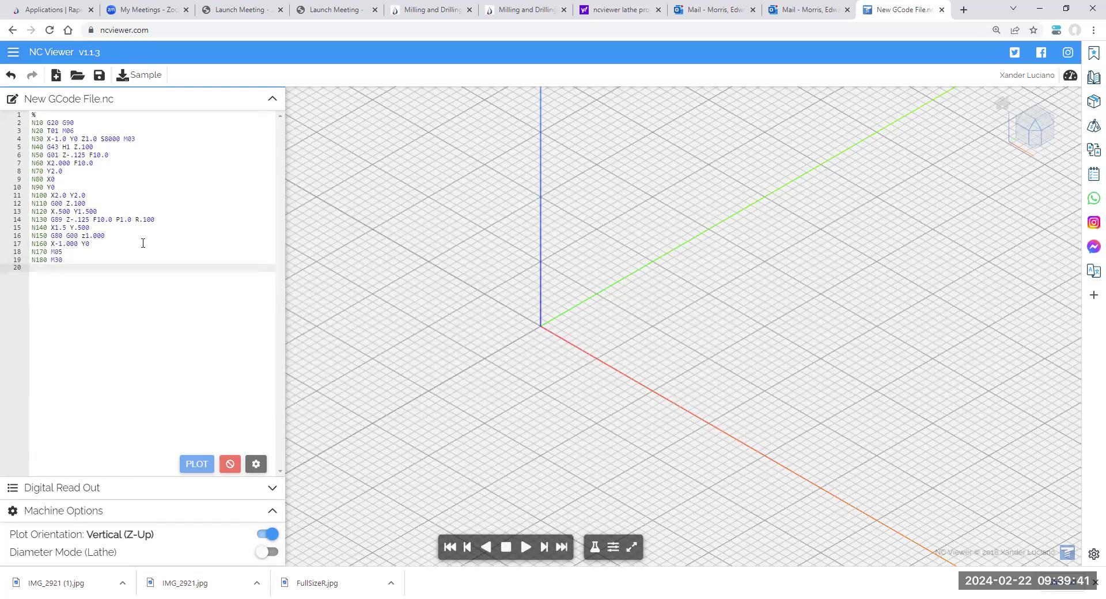
text(%)
Step: Plot the finished program and zoom in on the square toolpath and drill moves
drag(649, 311, 600, 377)
click(197, 464)
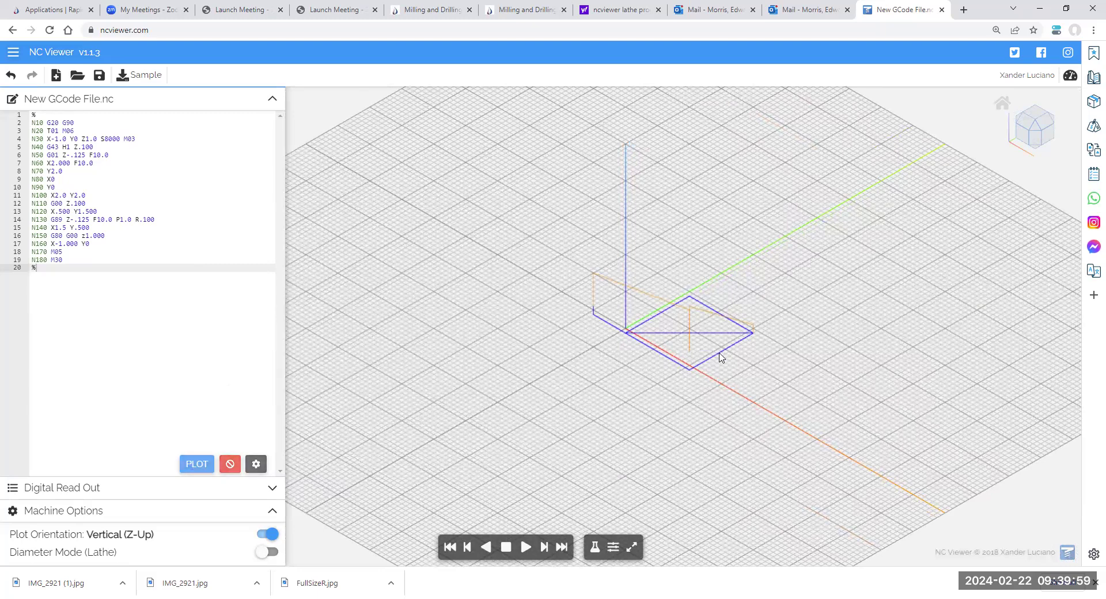
scroll(726, 341, up, 2)
scroll(726, 341, up, 1)
scroll(605, 358, up, 1)
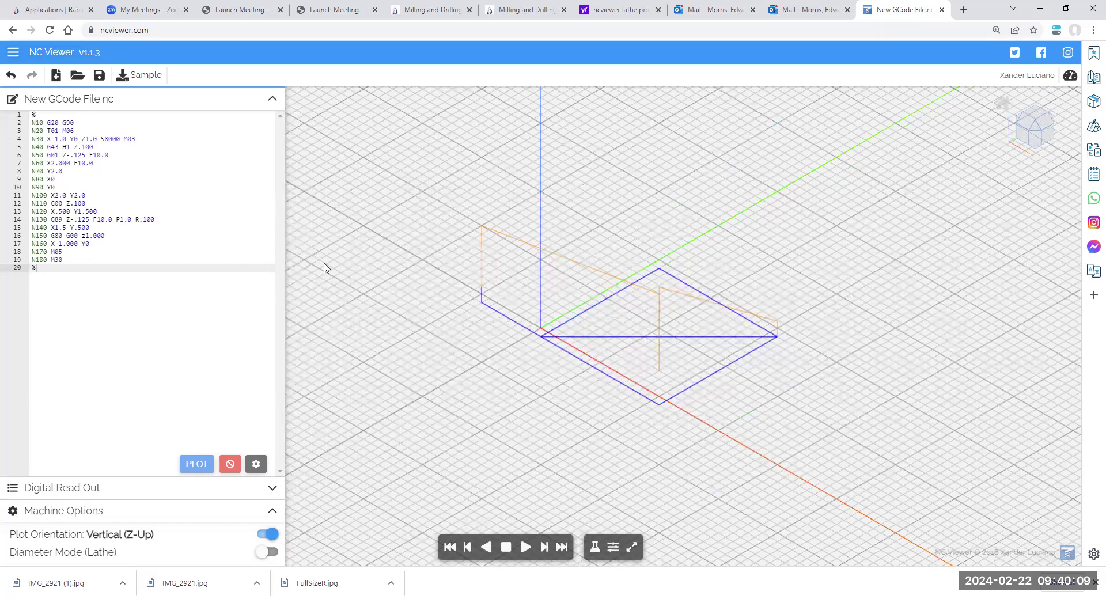
Step: Play the whole simulation, rewind, and step through setup blocks N10–N50 to the Z-.125 plunge
click(33, 114)
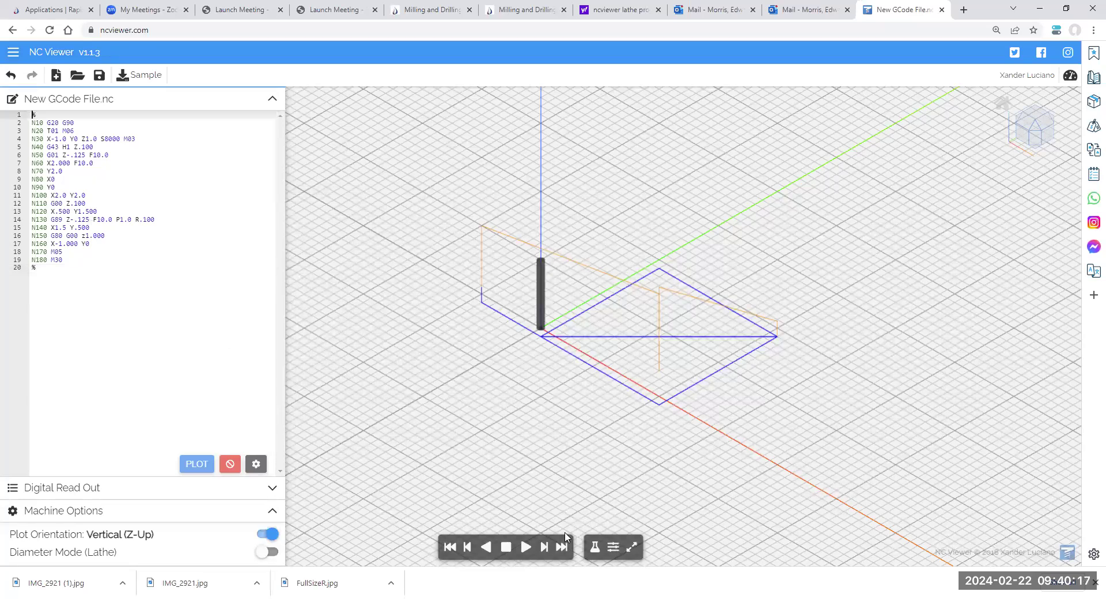
click(524, 547)
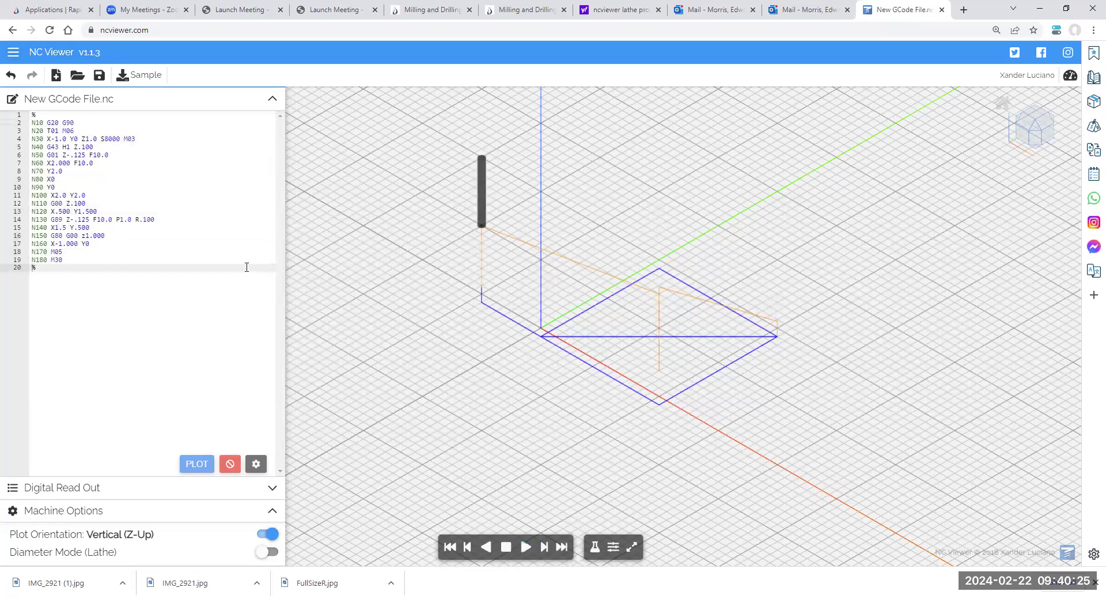
click(33, 115)
click(545, 553)
click(546, 553)
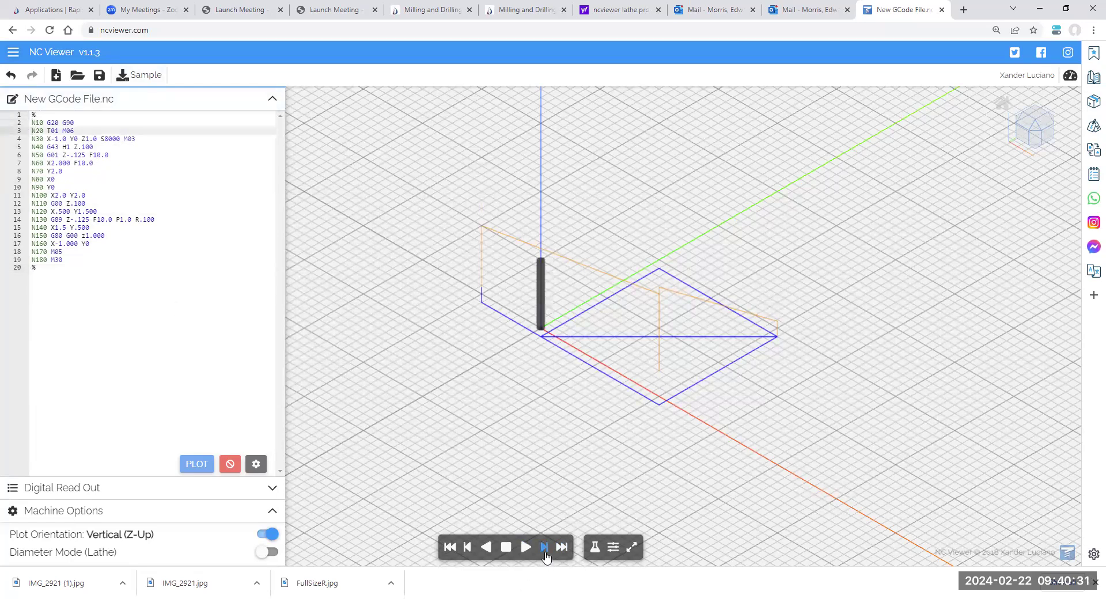
click(546, 553)
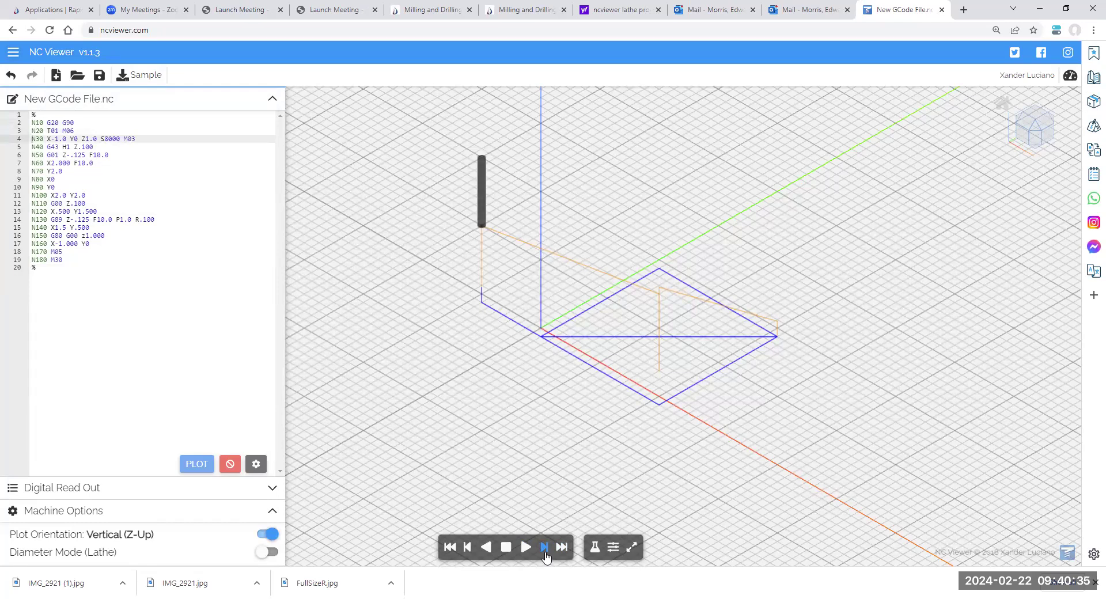
click(545, 553)
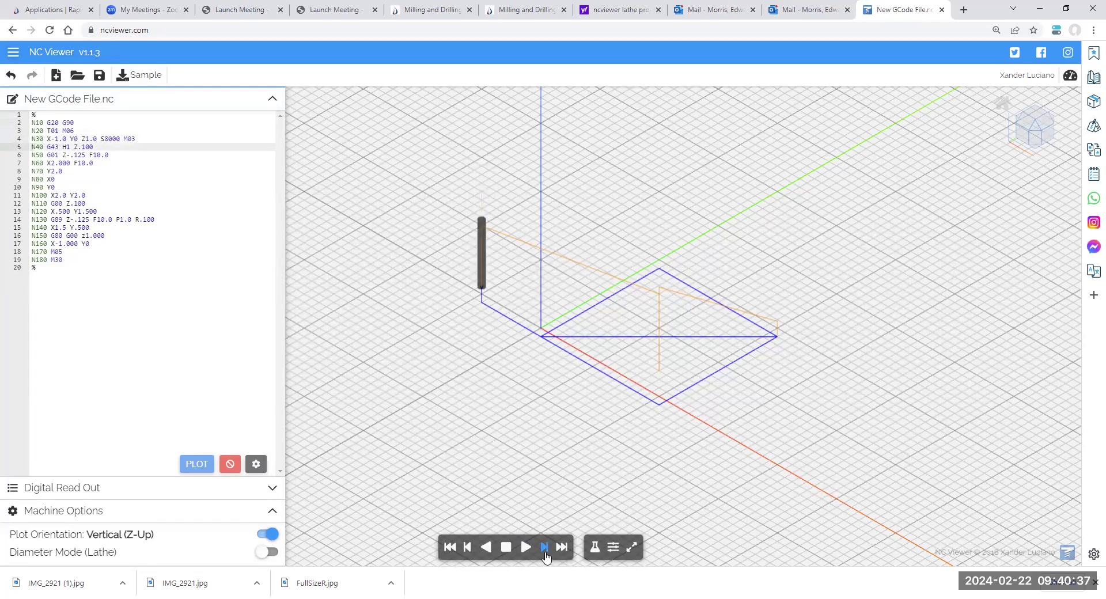
click(545, 548)
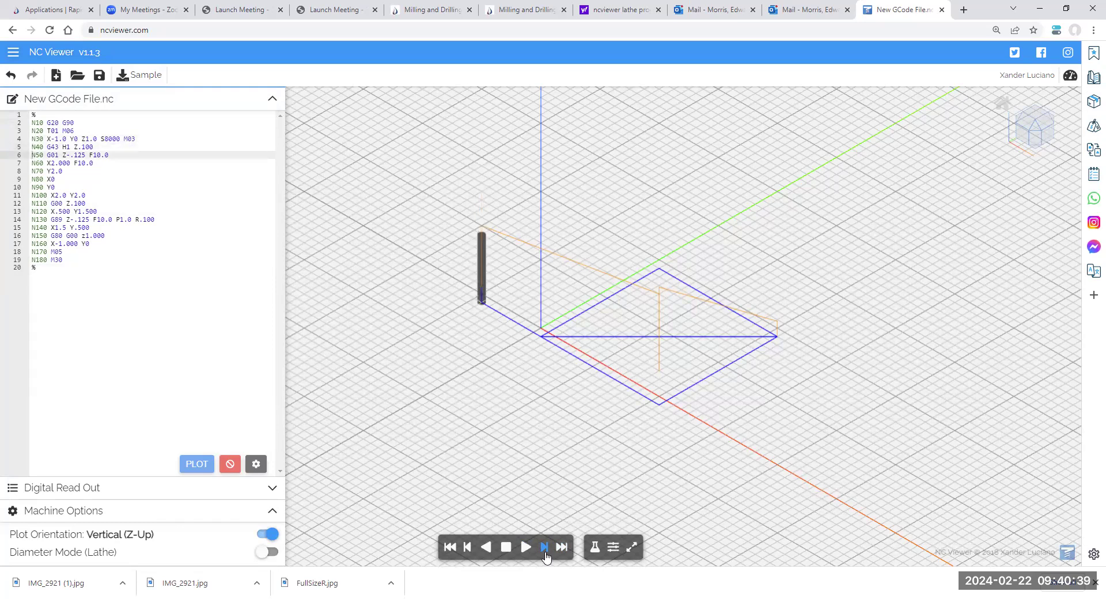
Step: Step through the square cut blocks N60–N100 around X2.0 Y2.0
click(546, 553)
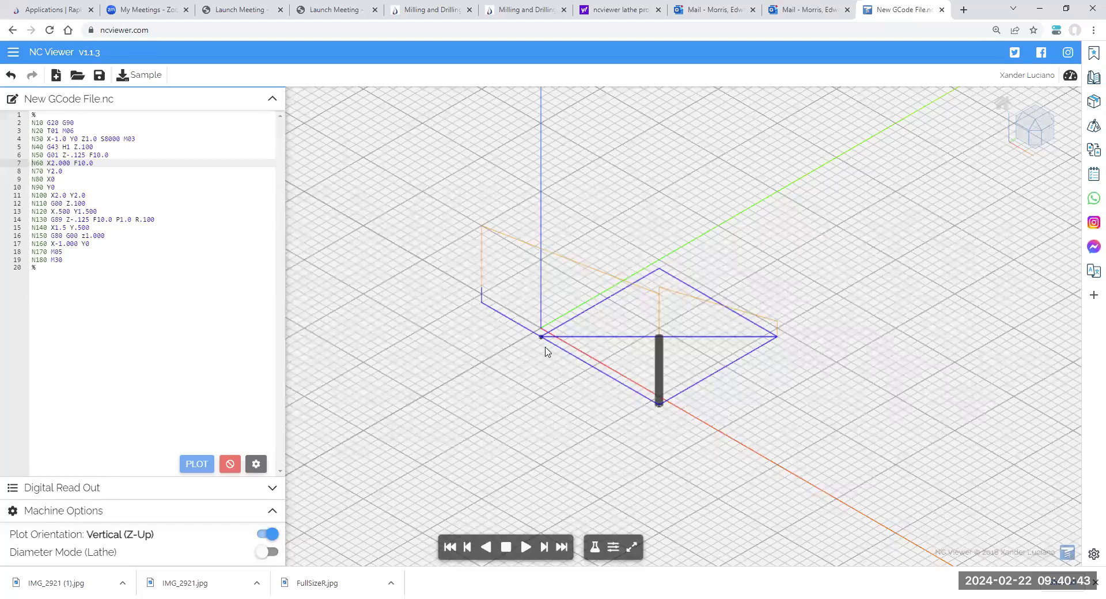
click(544, 552)
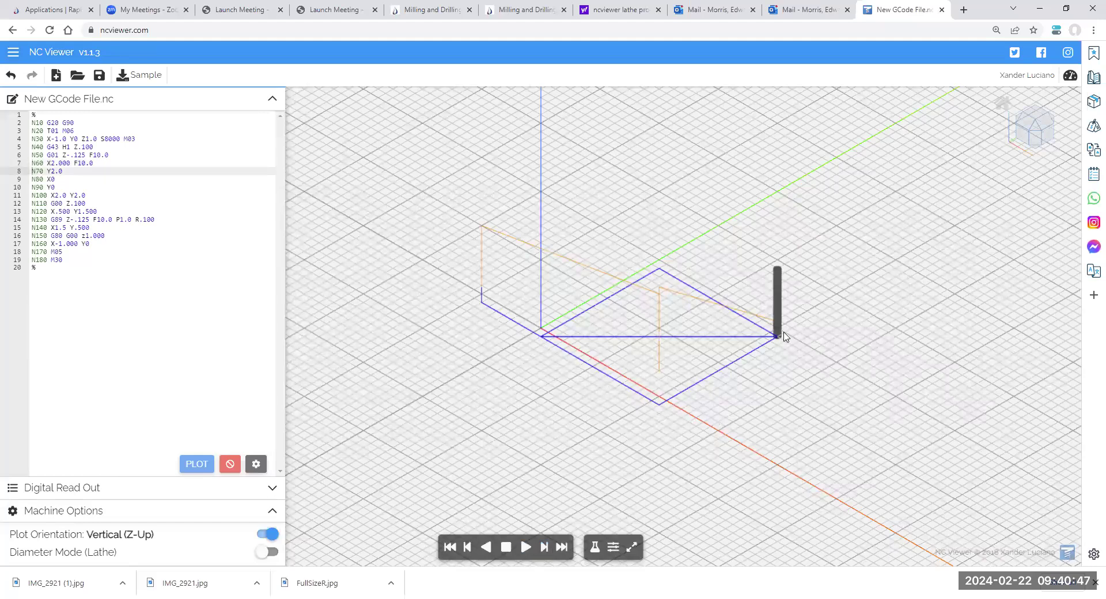
click(544, 548)
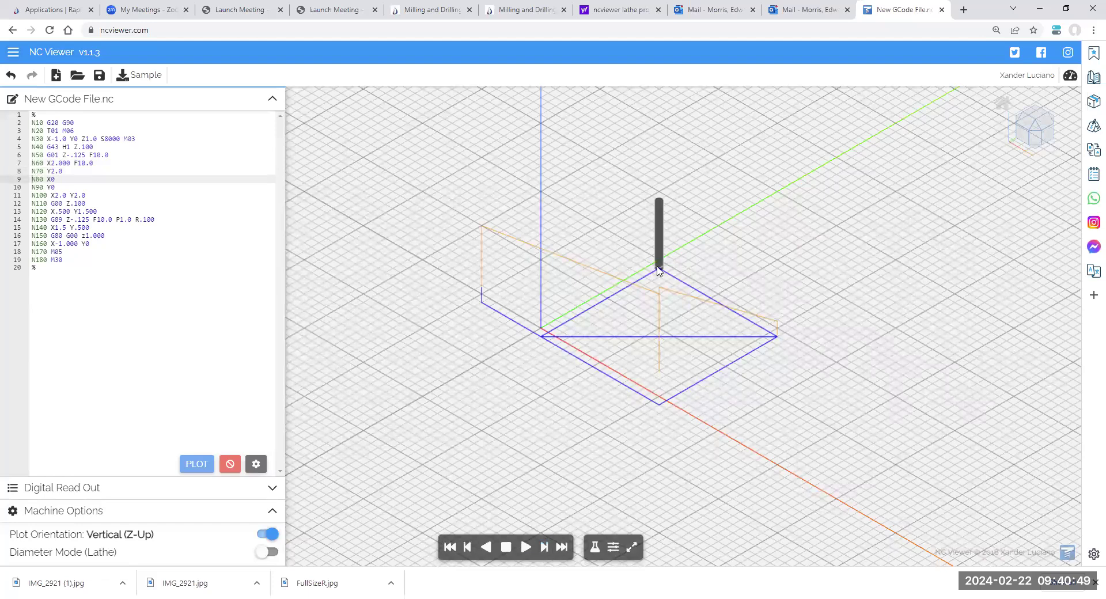
click(545, 550)
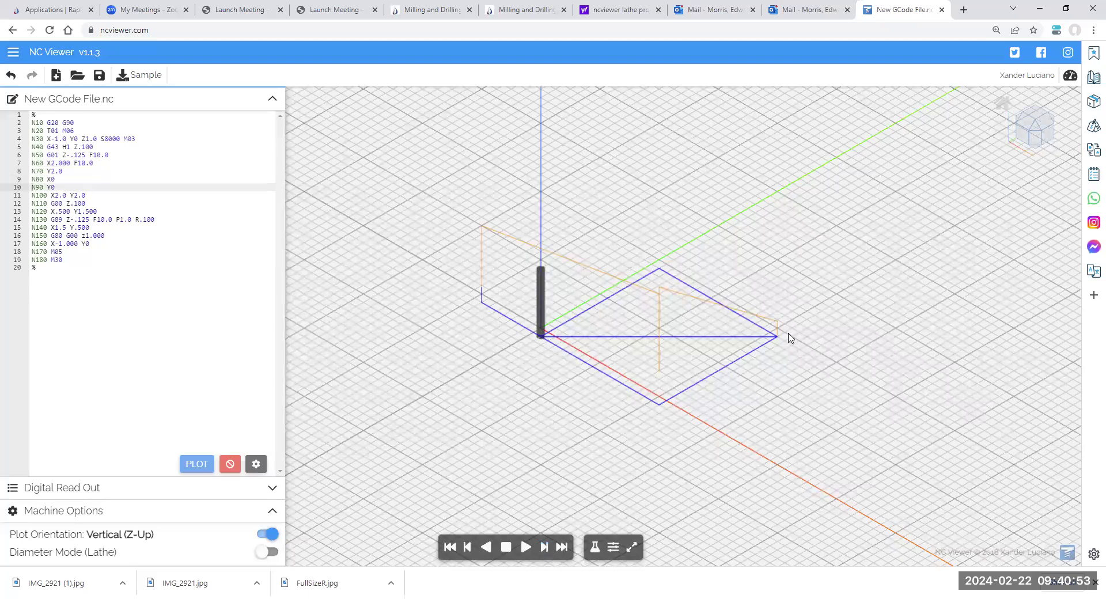
click(543, 549)
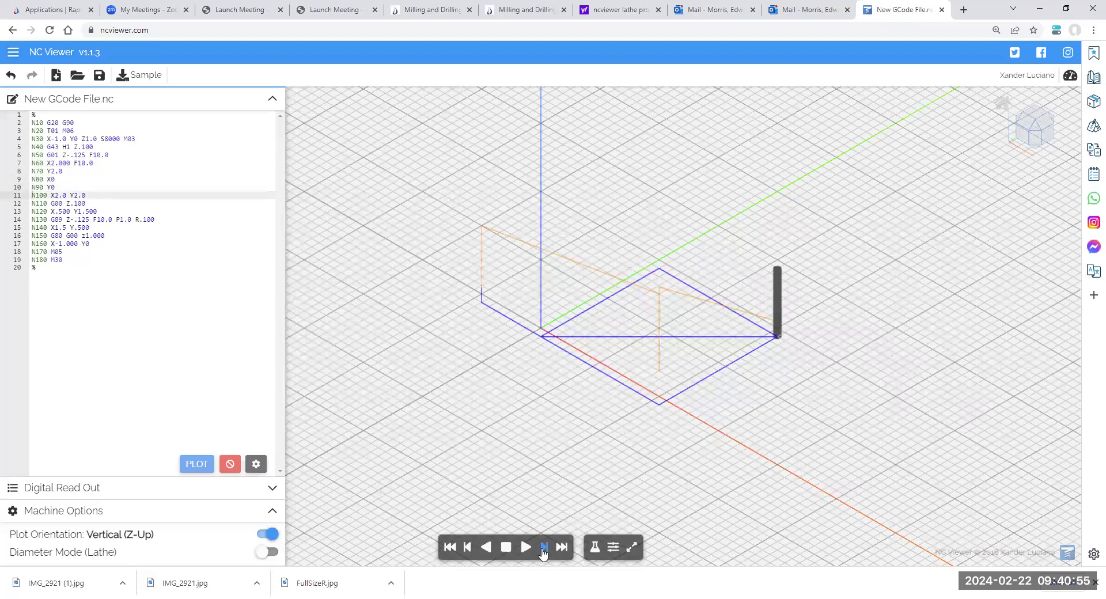
Step: Step through the retract, drill cycle, both holes and cancel to N160 X-1.000 Y0
click(543, 549)
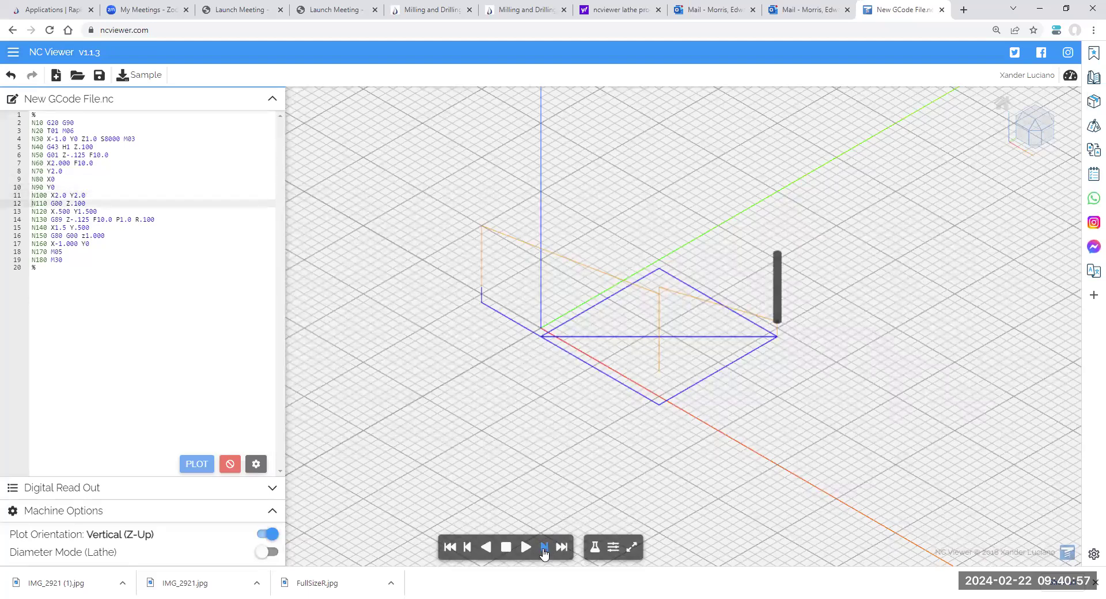
click(544, 549)
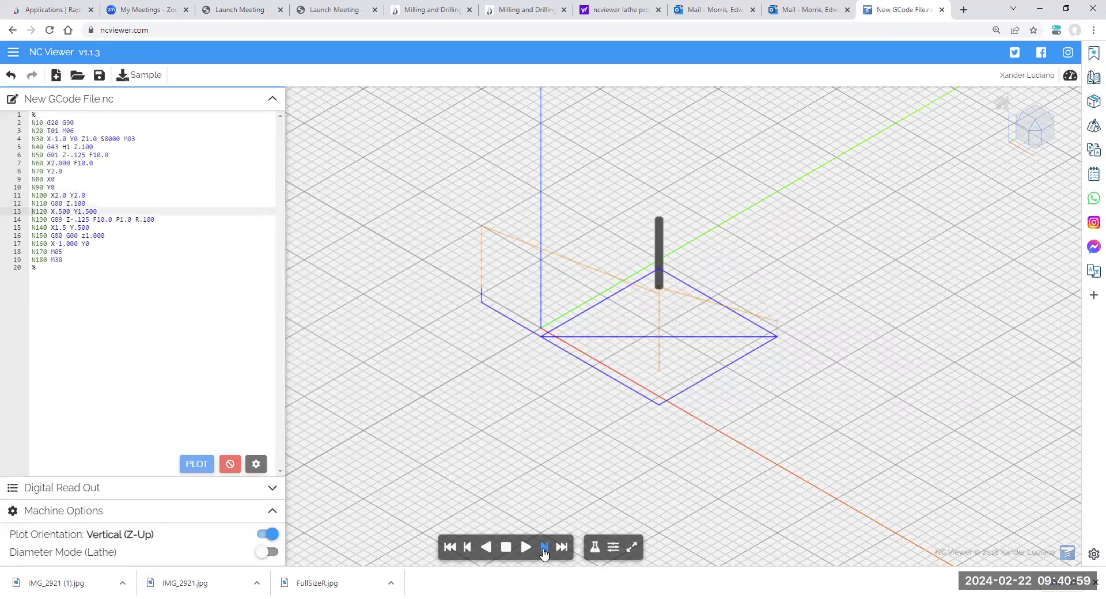
click(543, 549)
click(543, 549)
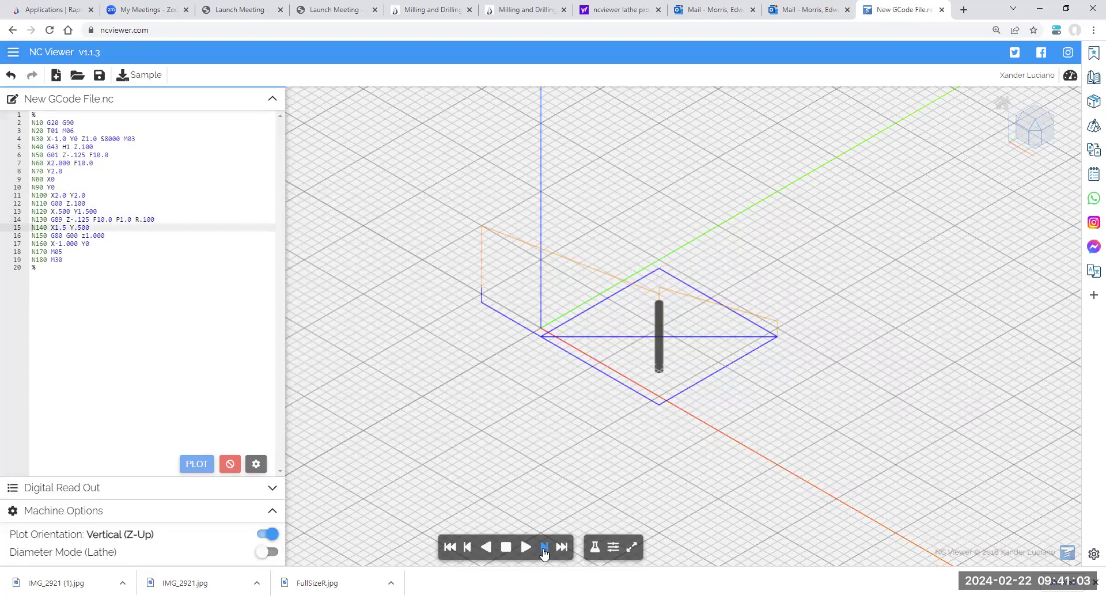
click(543, 549)
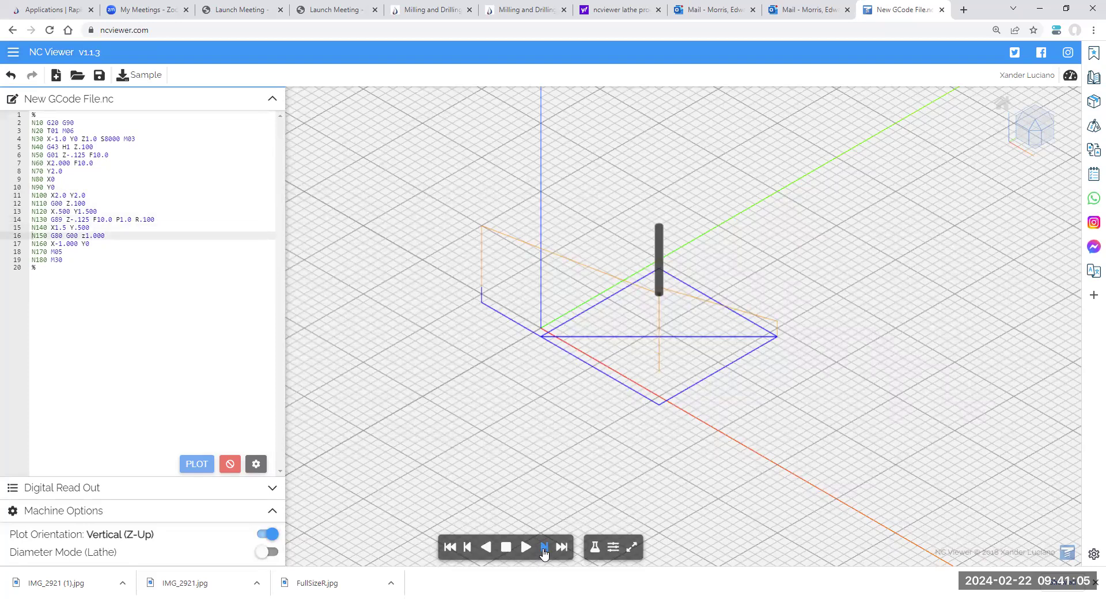
click(543, 549)
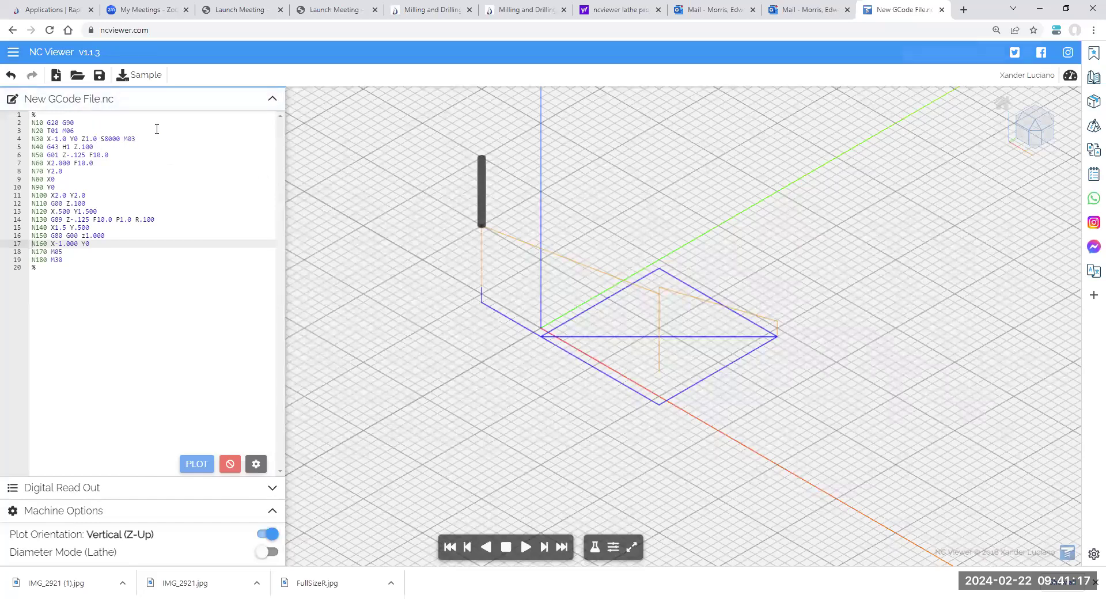
ctrl+scroll(157, 135, up, 1)
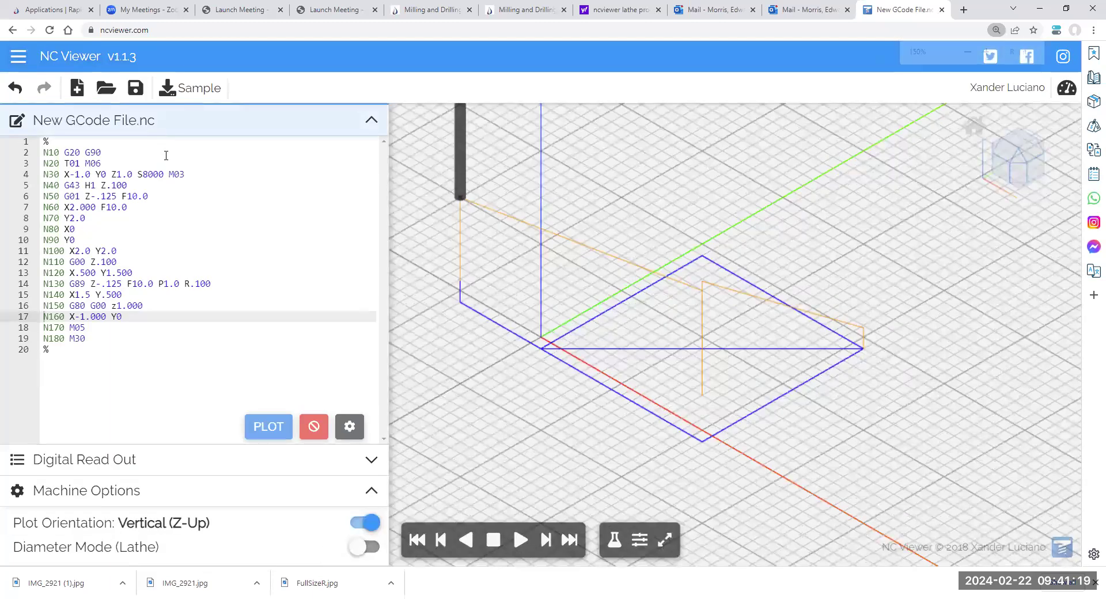
ctrl+scroll(158, 134, up, 1)
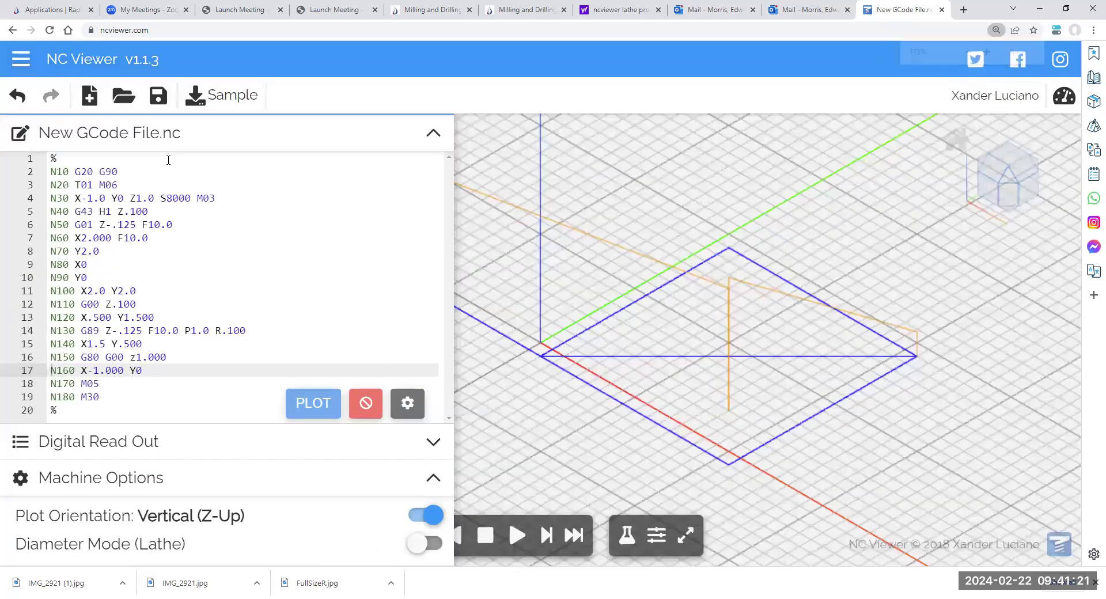
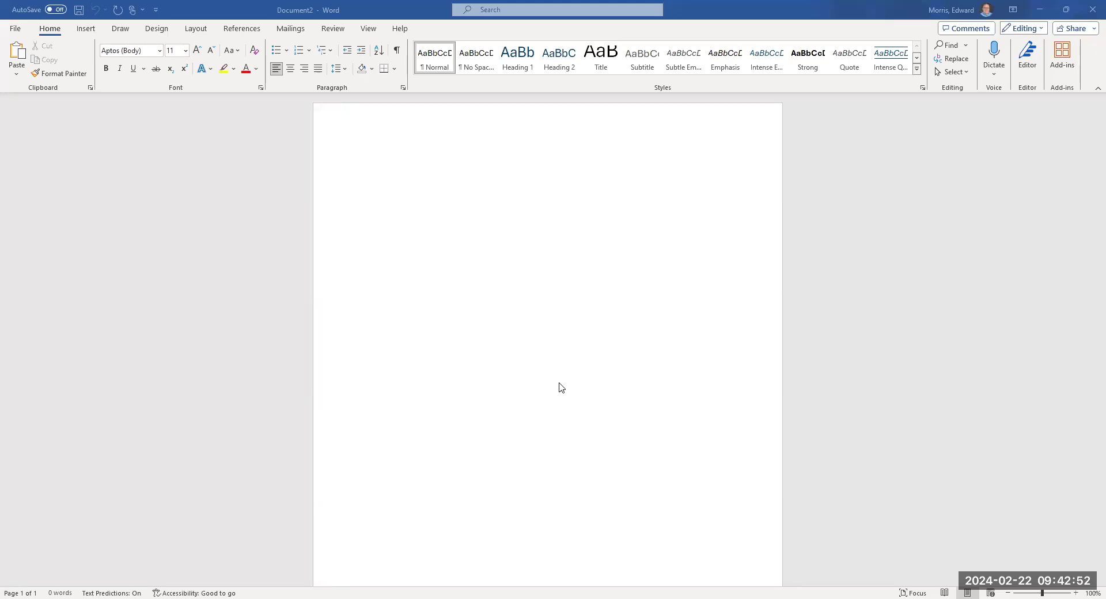
Step: Paste the NC Viewer screenshot as a picture onto the blank Word page
click(372, 178)
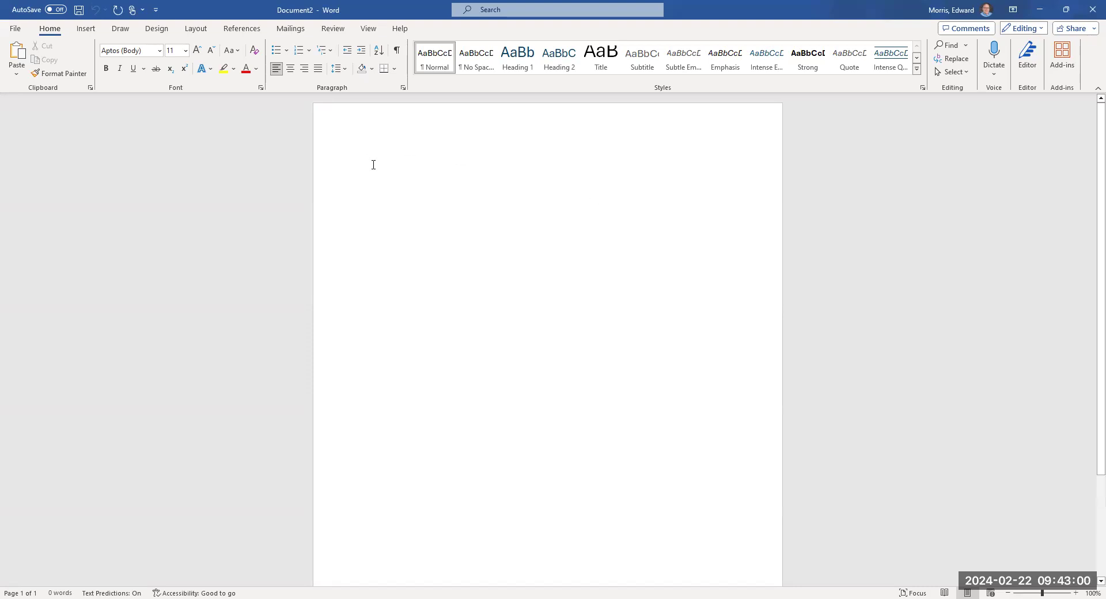
right_click(369, 165)
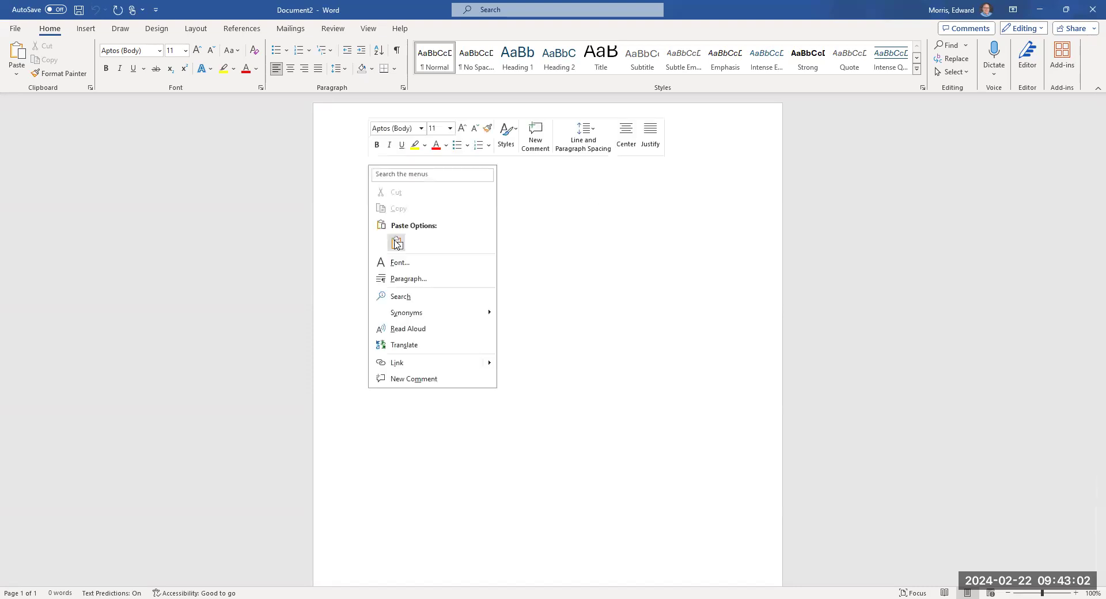
click(396, 243)
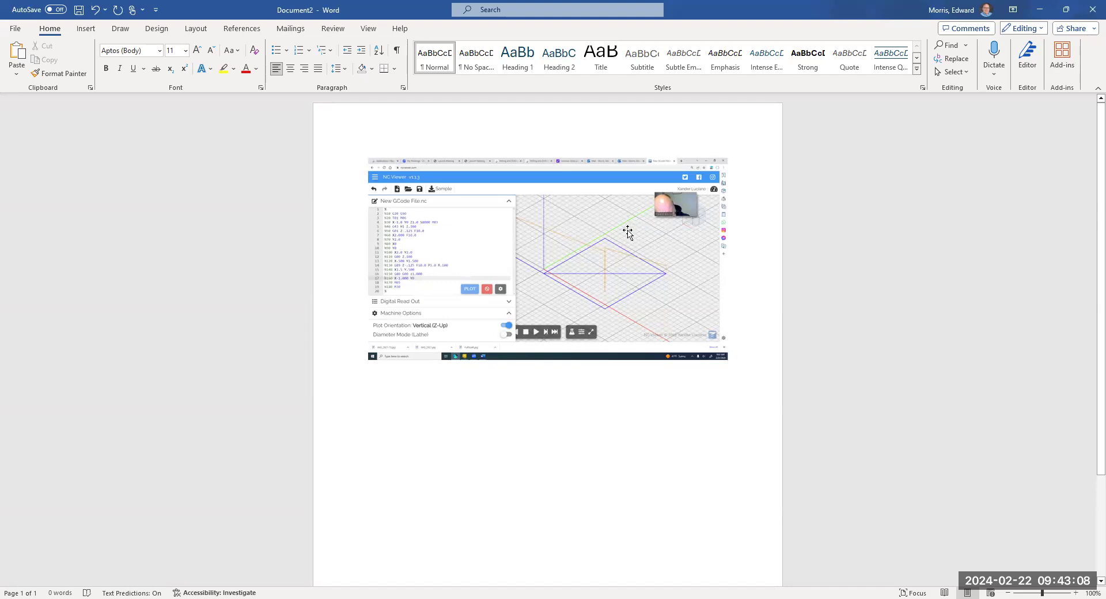
Step: Rotate the screenshot 90° to portrait and enlarge it to nearly fill the page
click(564, 249)
drag(548, 138, 469, 254)
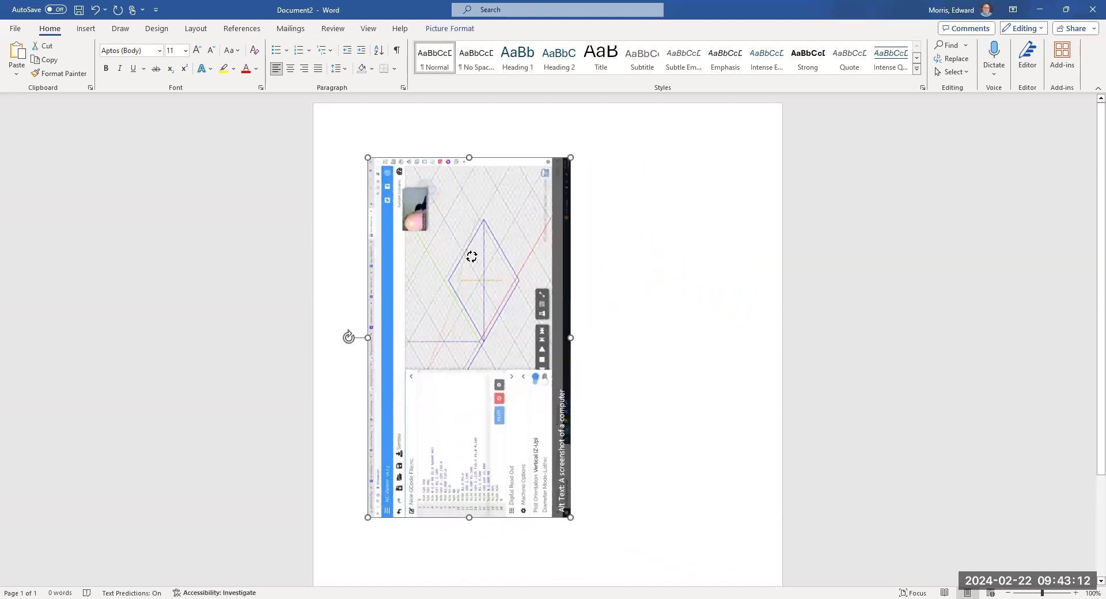
drag(571, 338, 679, 358)
drag(681, 519, 709, 544)
drag(711, 355, 728, 362)
drag(729, 549, 745, 571)
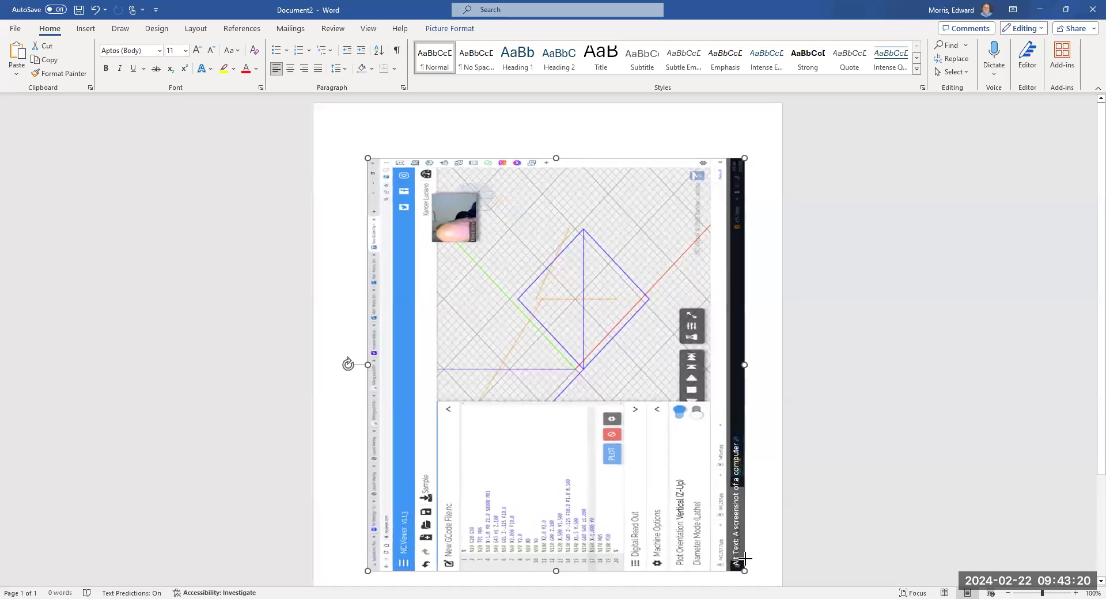
mouse_move(746, 158)
mouse_down()
mouse_move(749, 146)
mouse_move(747, 157)
mouse_up()
Step: Save the document in Documents as 'MILLED RECT BLK'
click(760, 241)
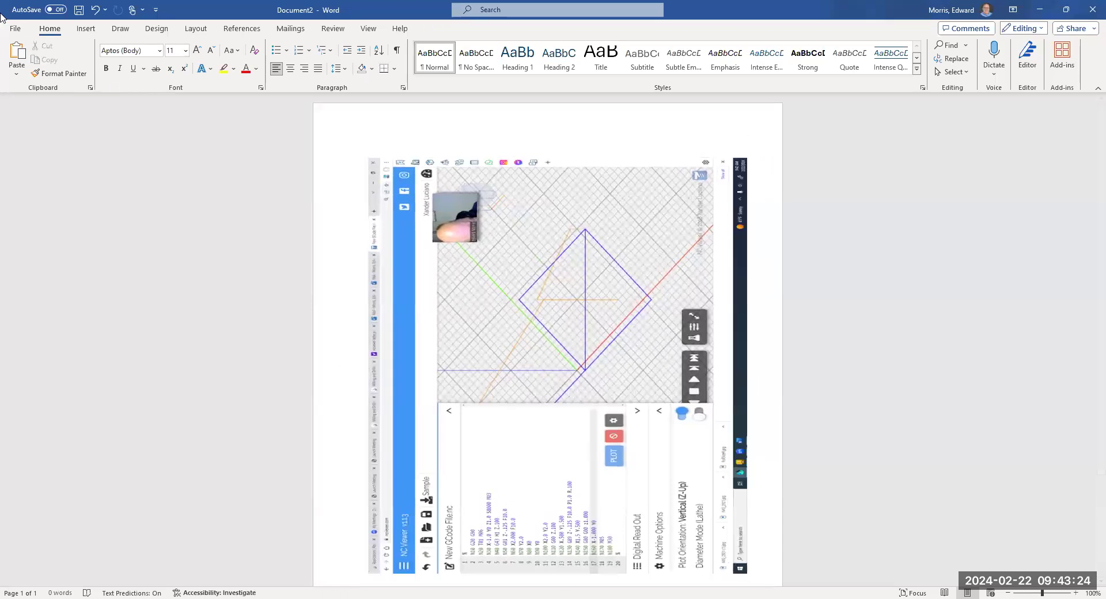
click(15, 30)
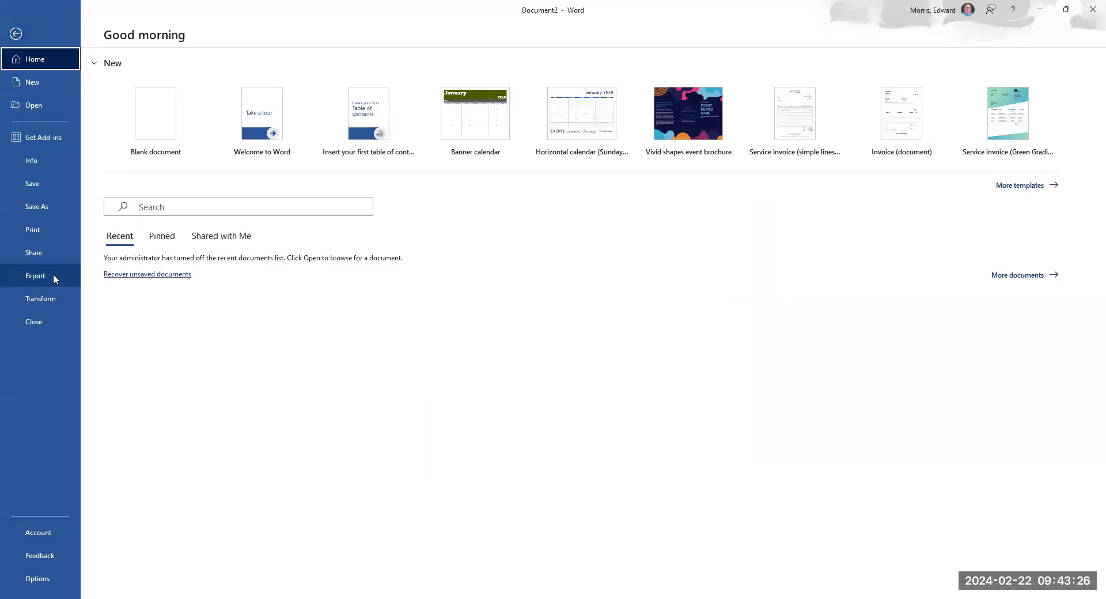
click(40, 206)
click(193, 264)
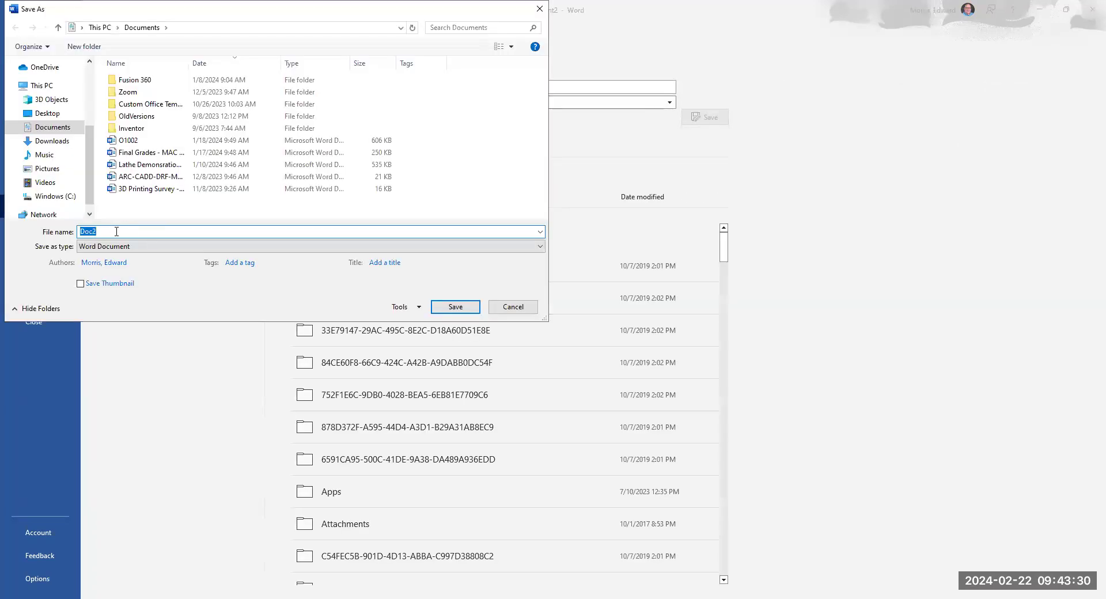
key(BackSpace)
text(MILLWE)
key(BackSpace)
text(ED RECT BLK)
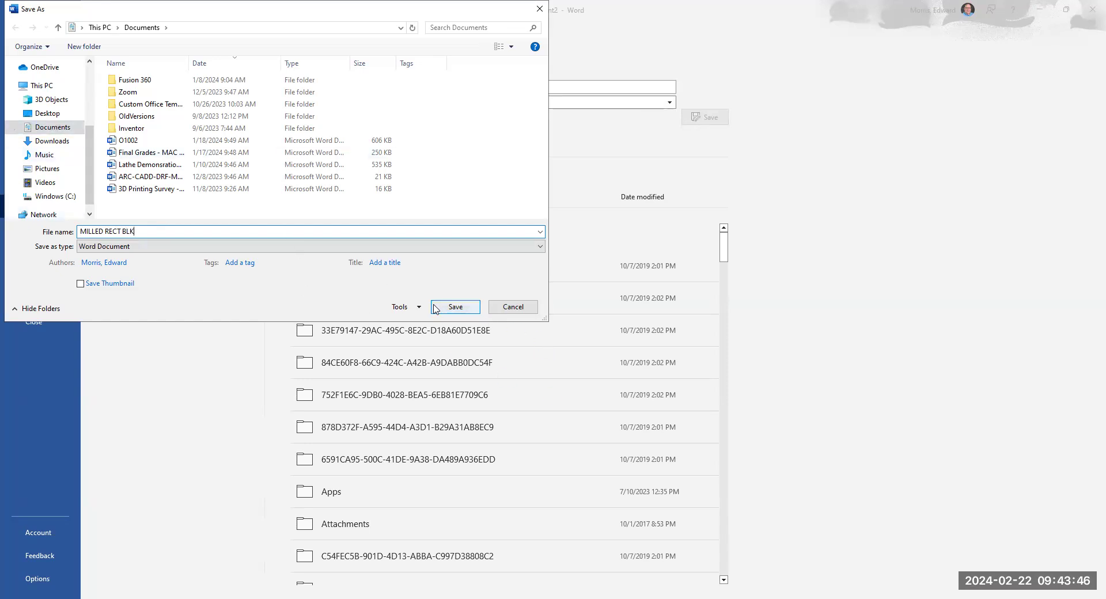
click(458, 312)
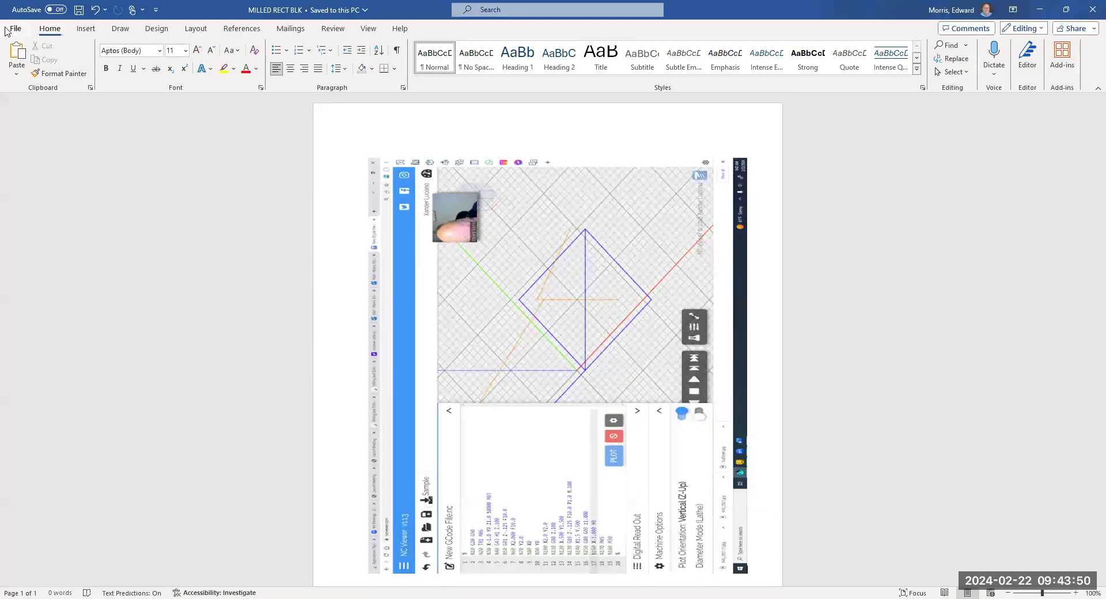
Step: Export the document as a PDF named MILLED RECT BLK
click(8, 30)
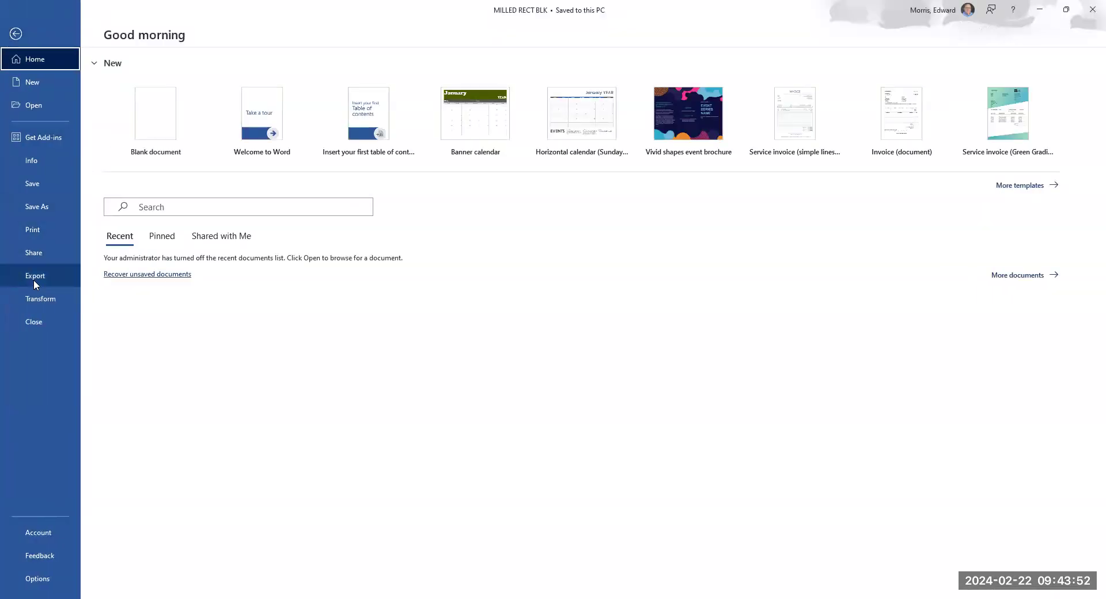
click(33, 279)
click(328, 173)
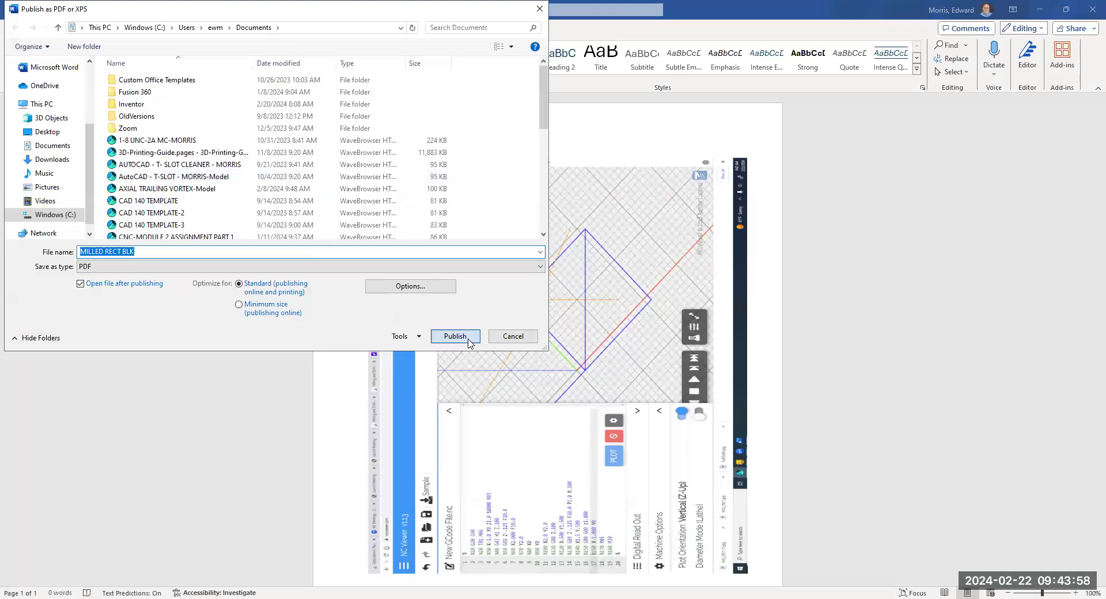
click(455, 337)
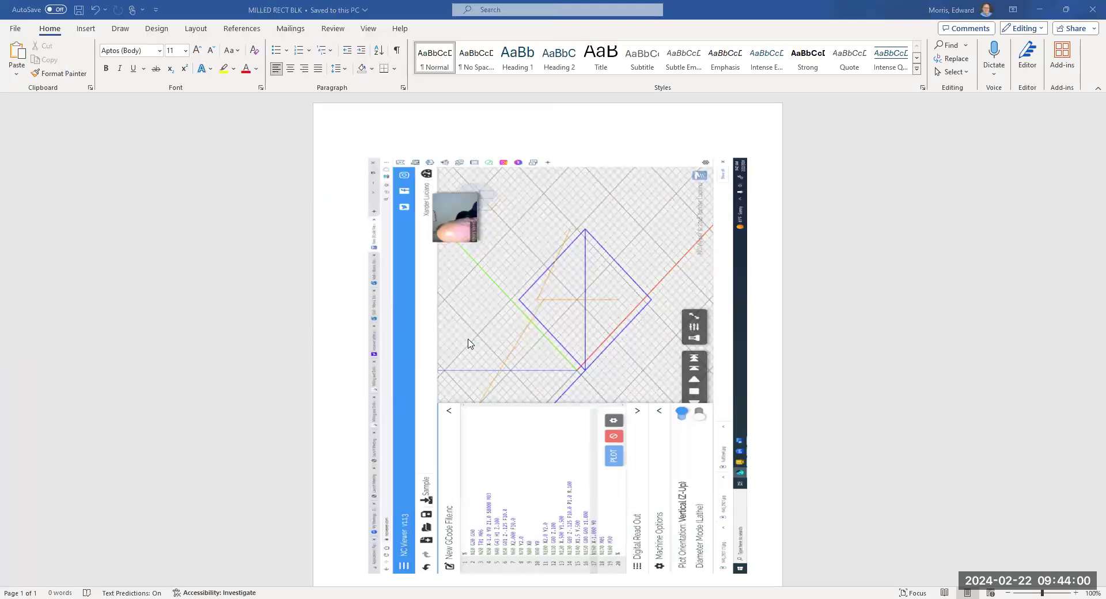